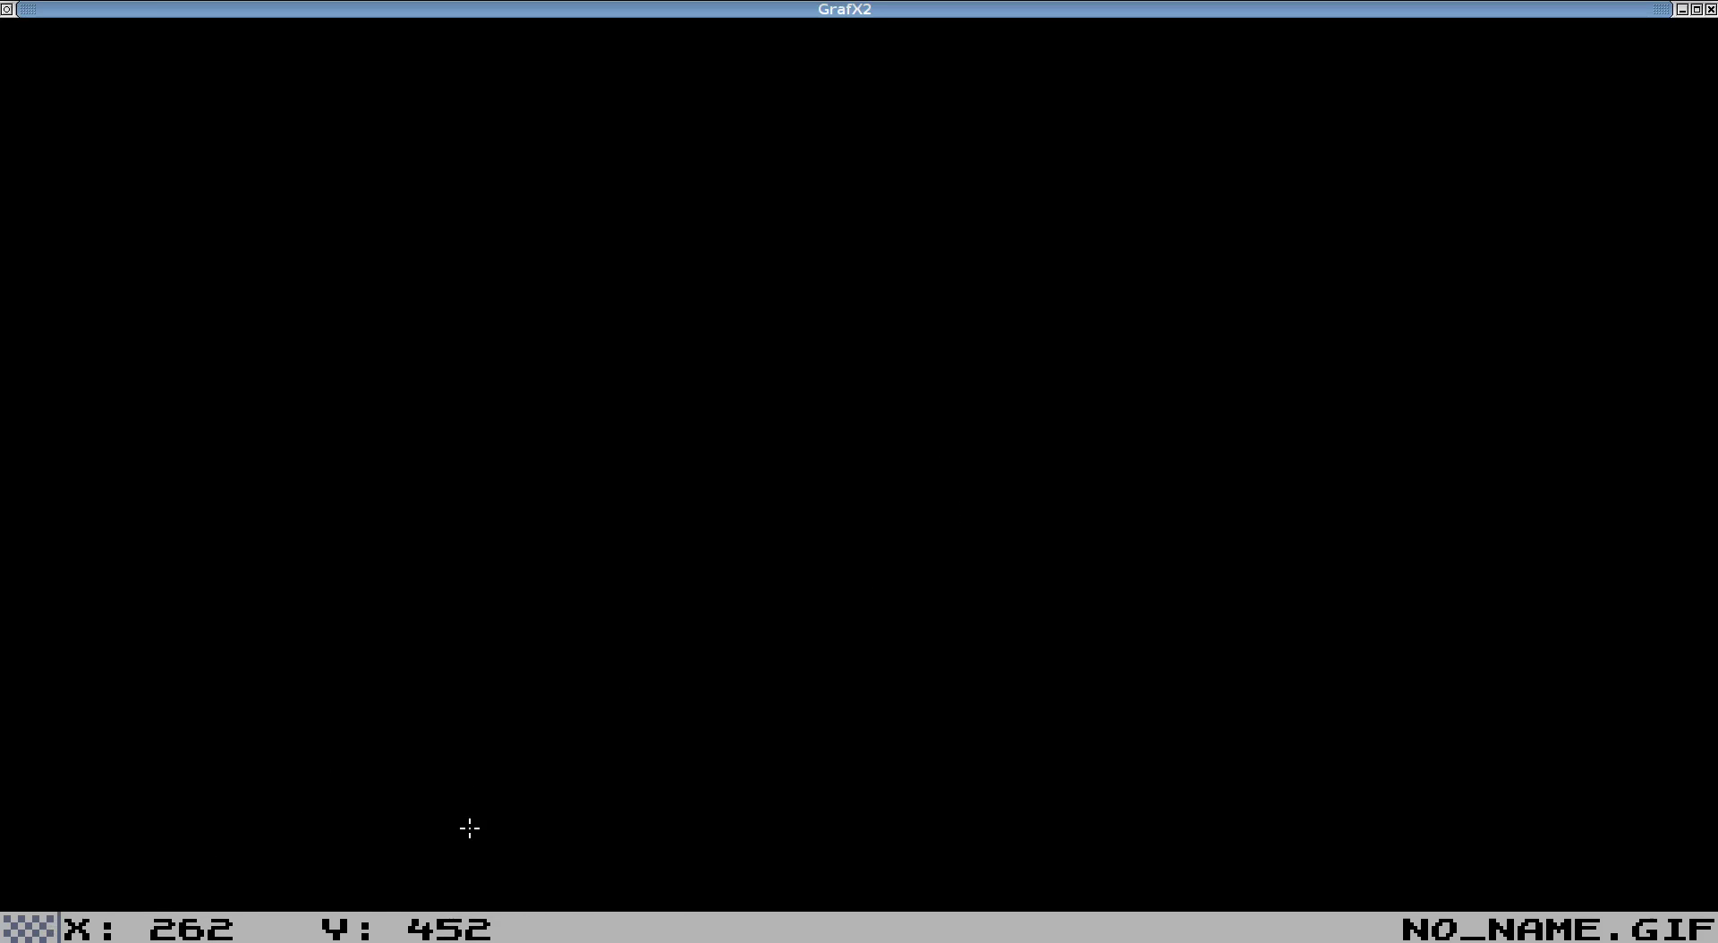
click(42, 931)
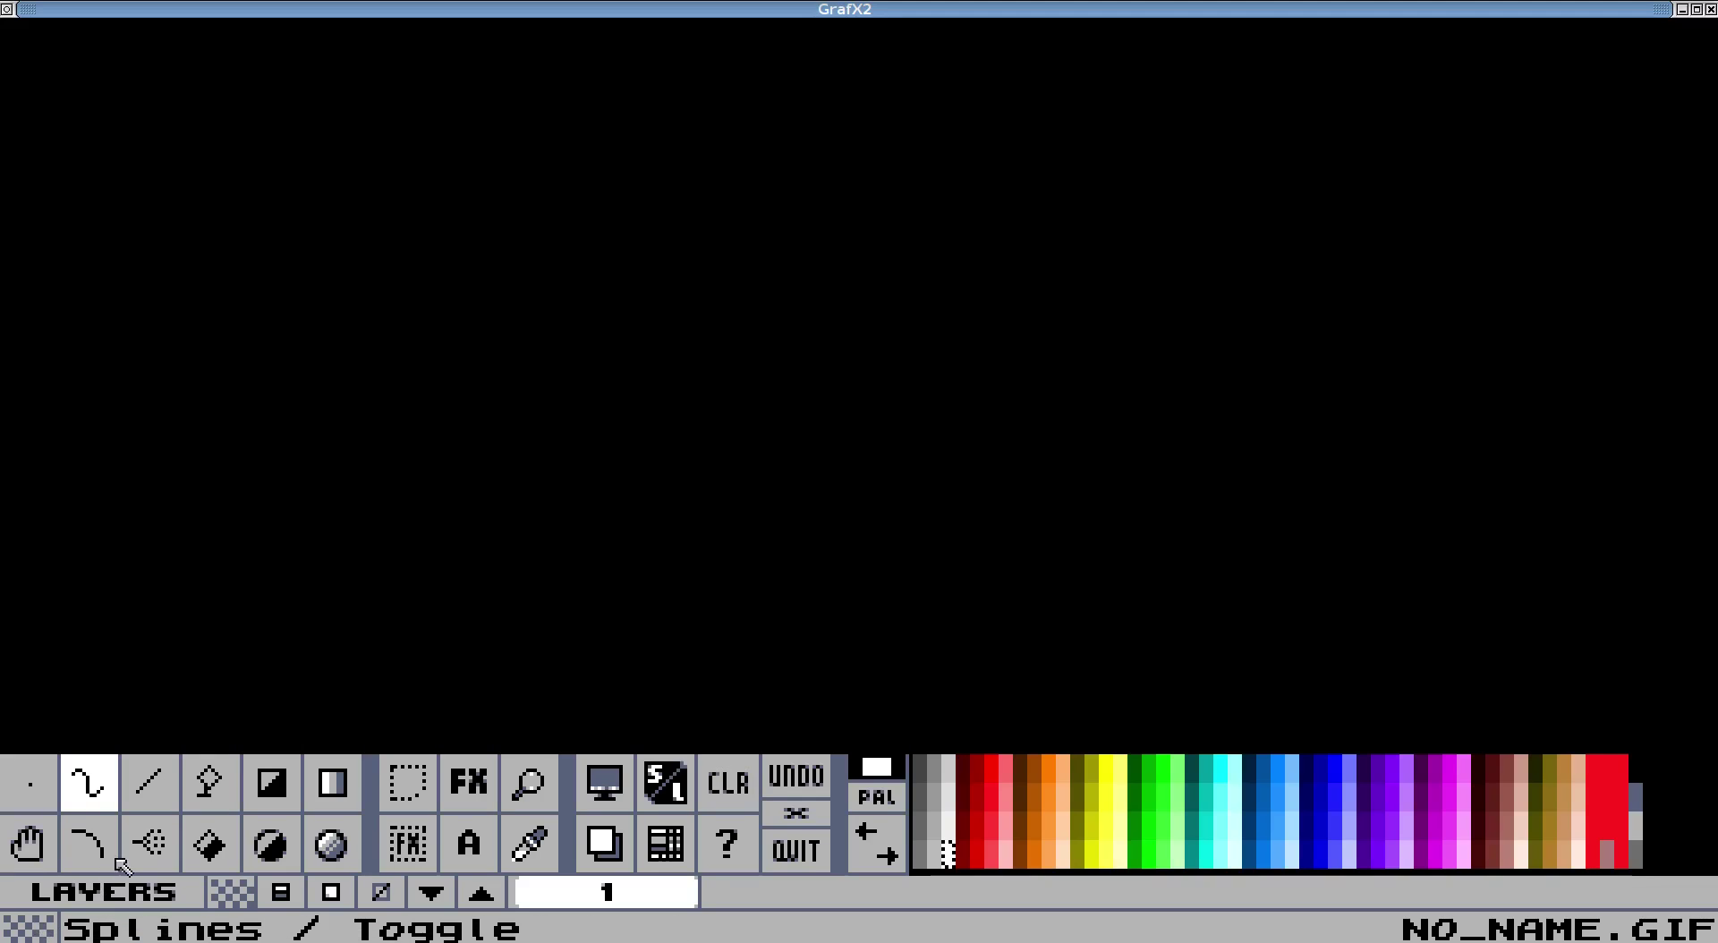
click(42, 931)
click(42, 929)
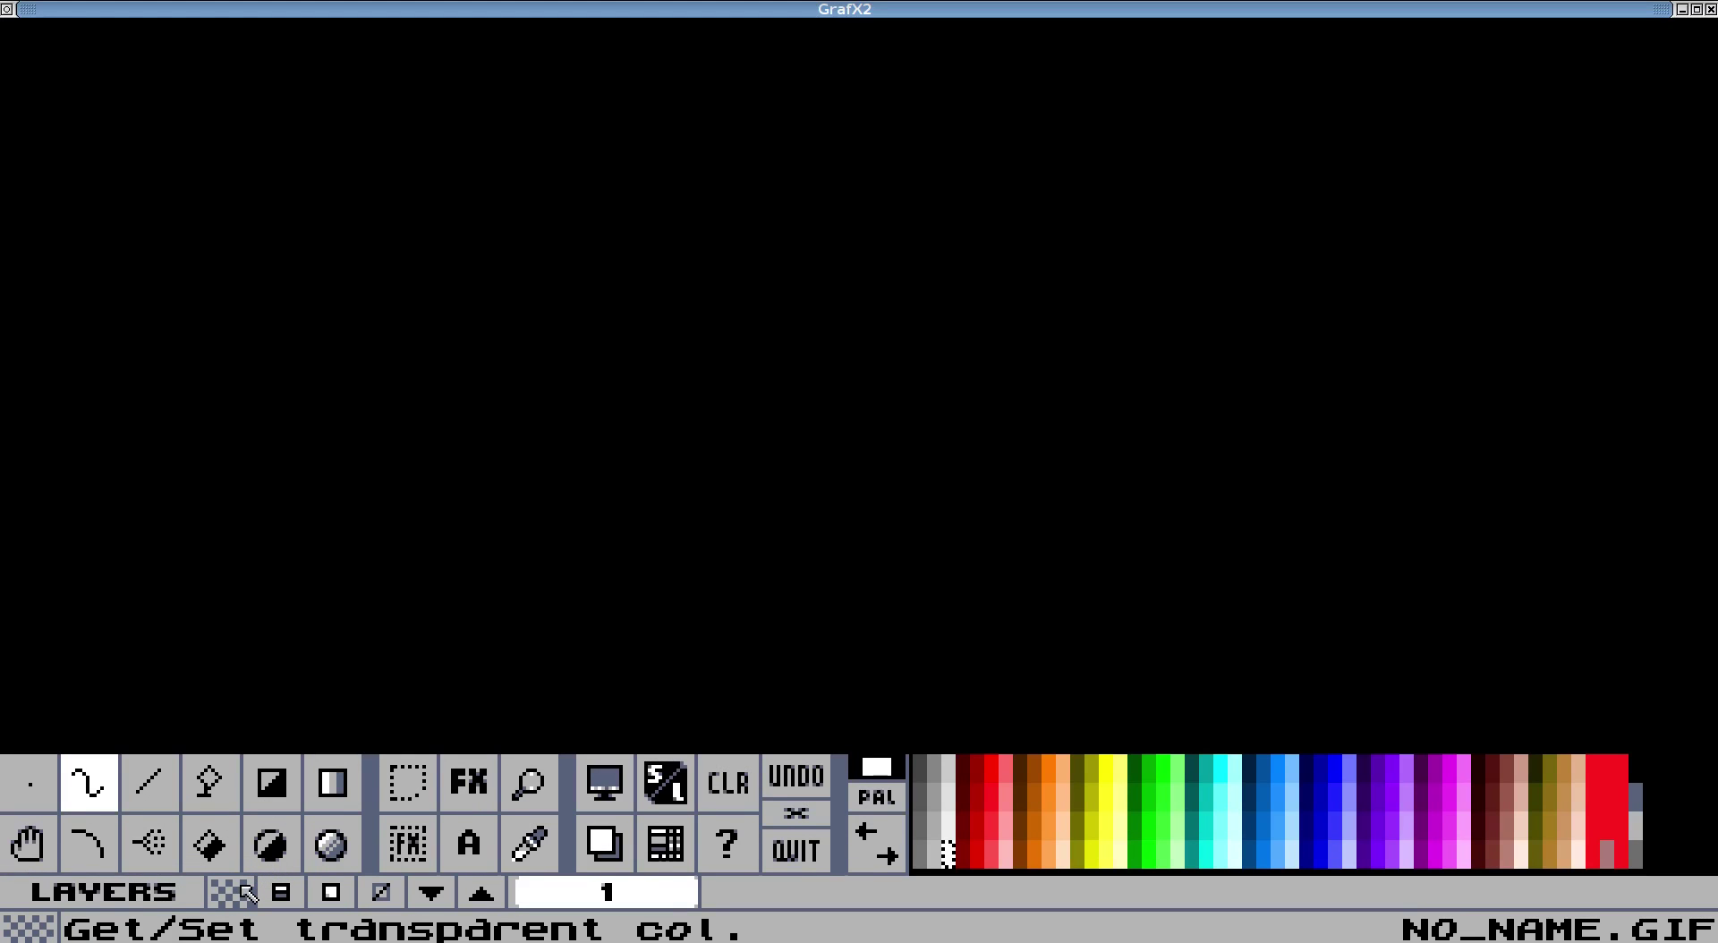
right_click(45, 931)
right_click(46, 932)
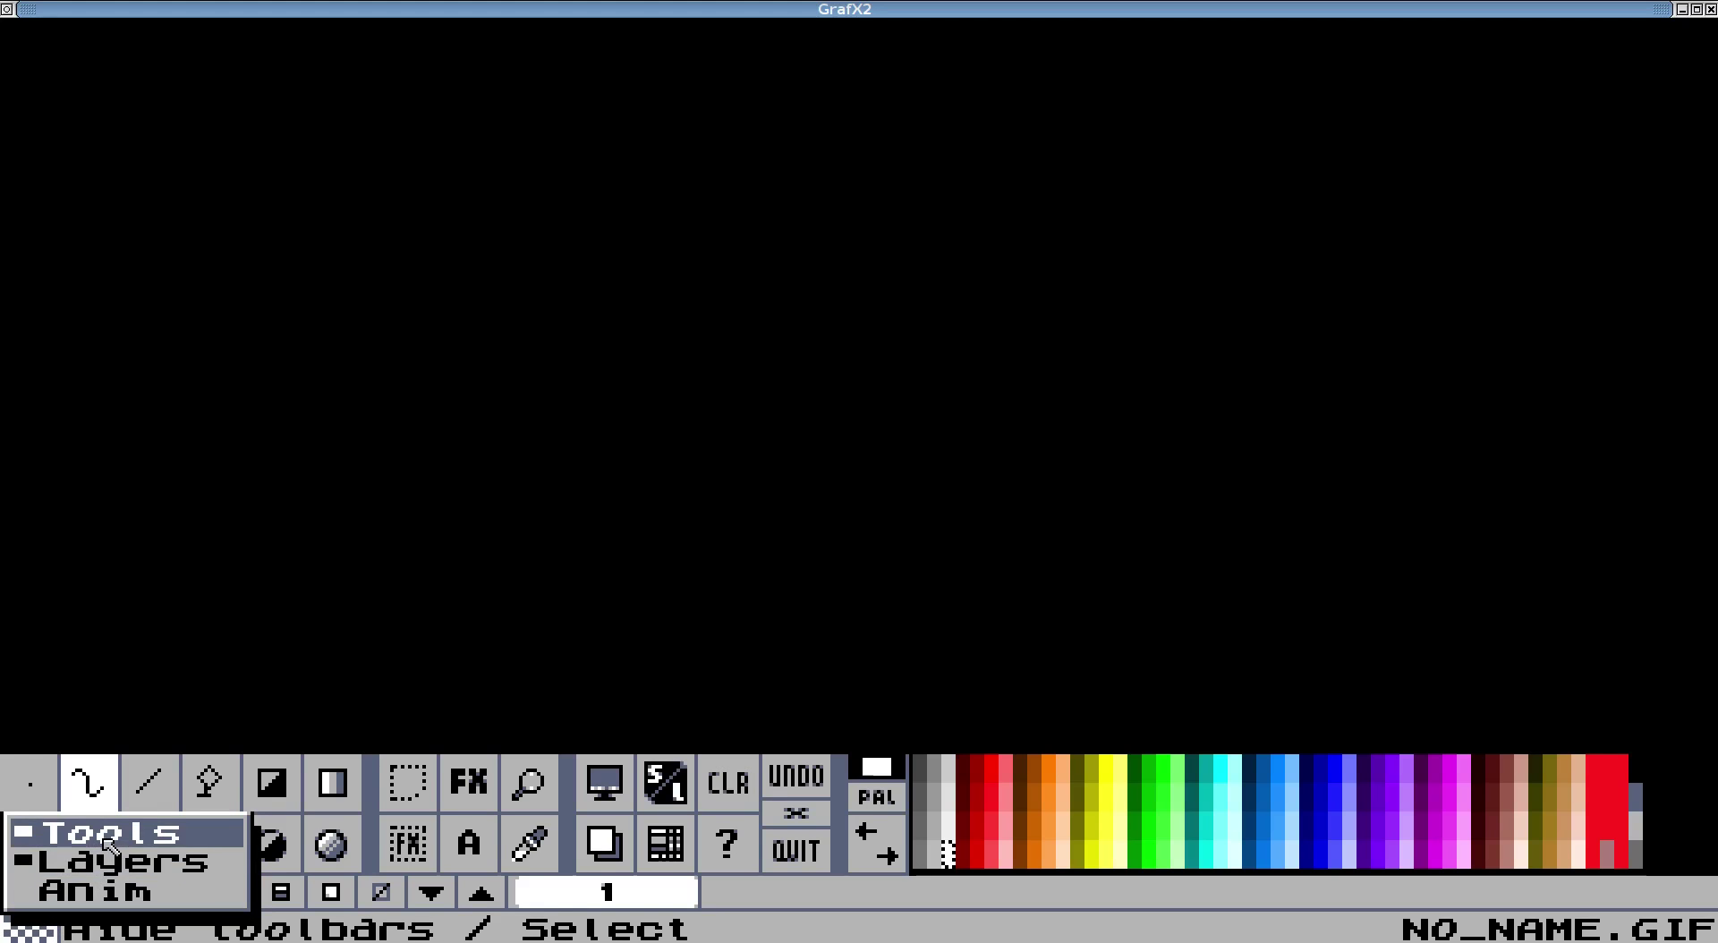
click(112, 890)
right_click(40, 931)
click(85, 861)
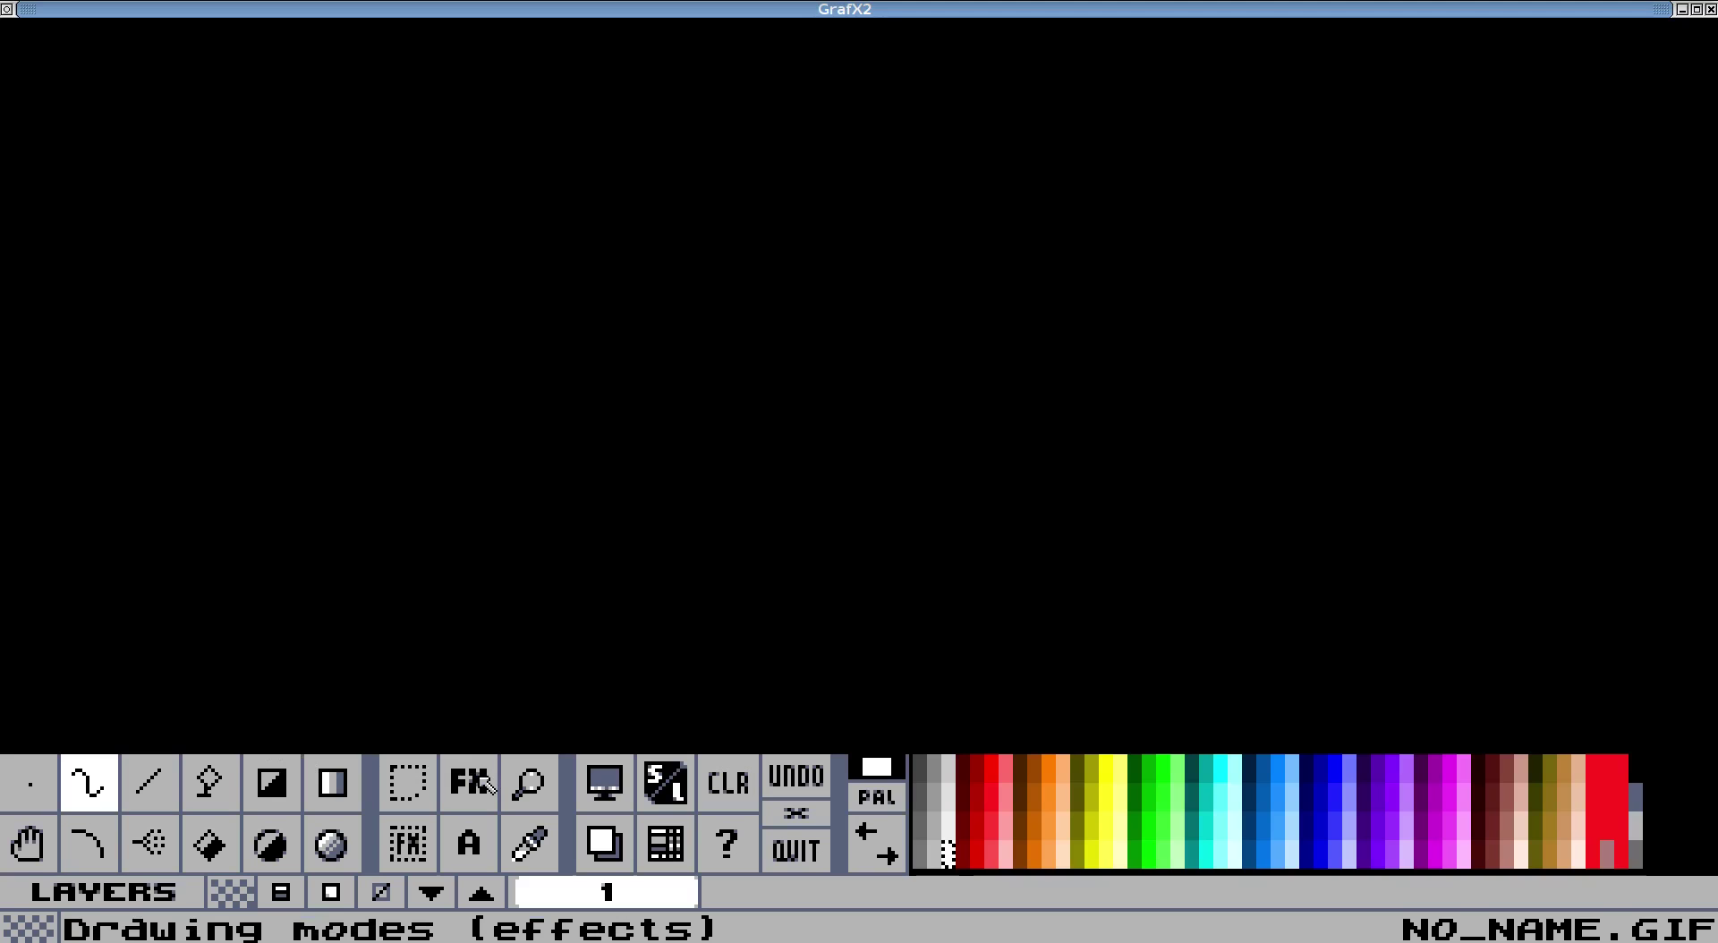
Delete the preset yellow gradient from the first shade range and confirm the Shade settings.
click(481, 782)
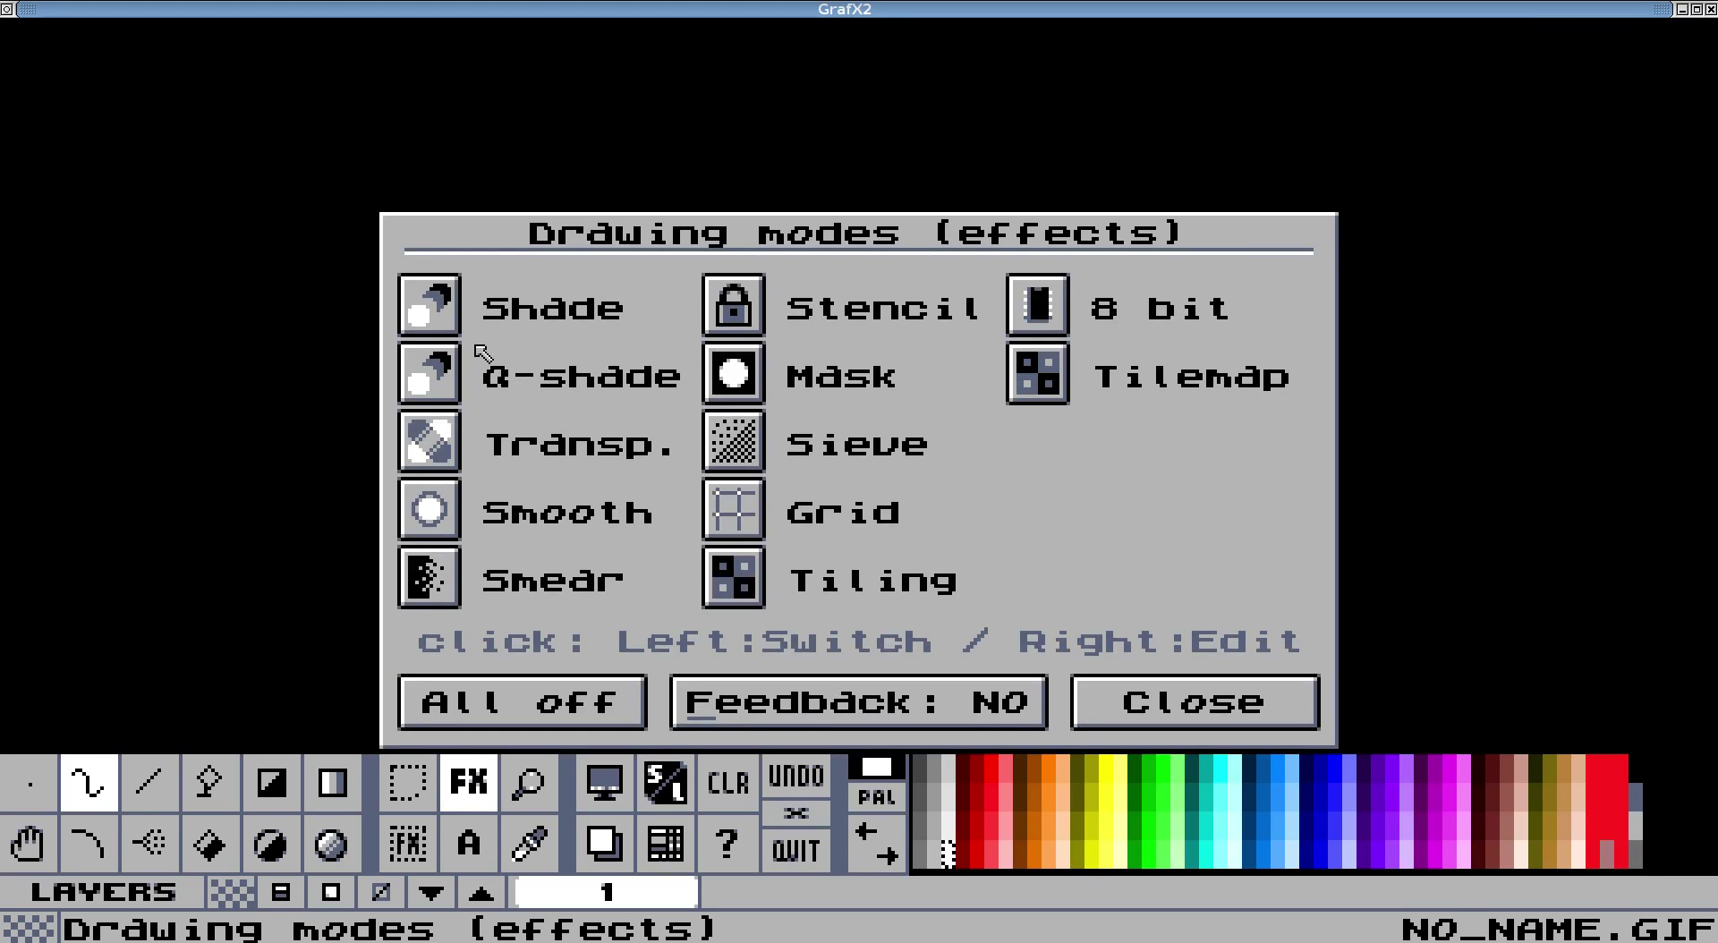
right_click(439, 309)
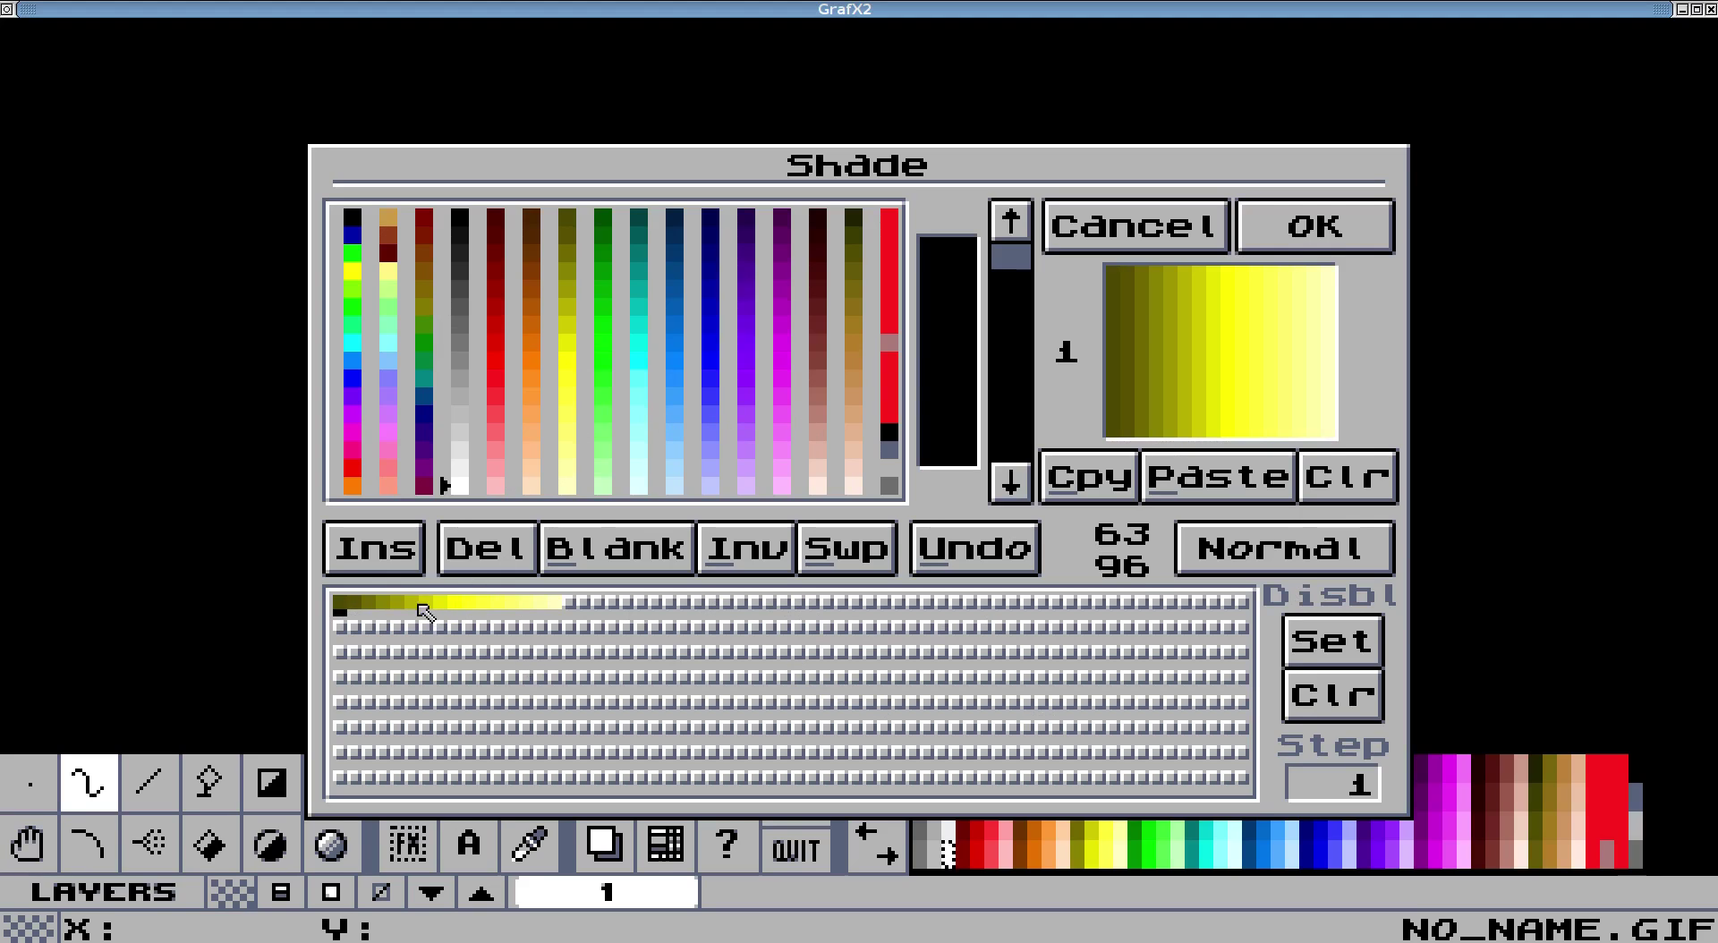
drag(344, 614, 534, 618)
drag(348, 611, 575, 616)
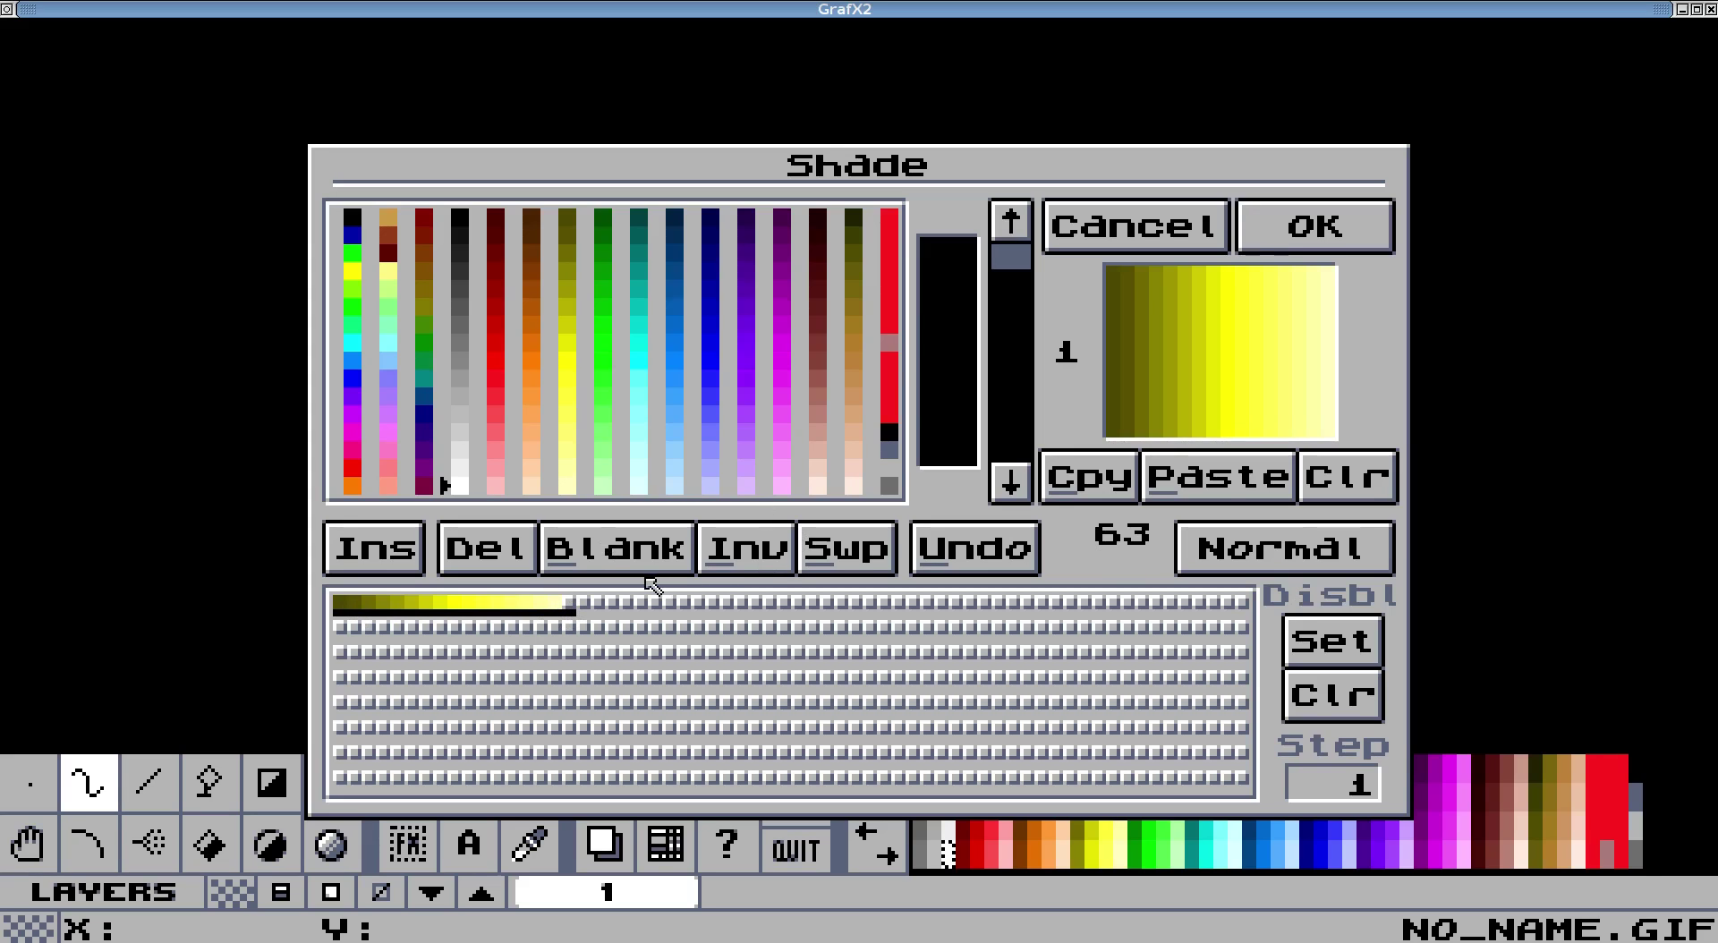
click(515, 557)
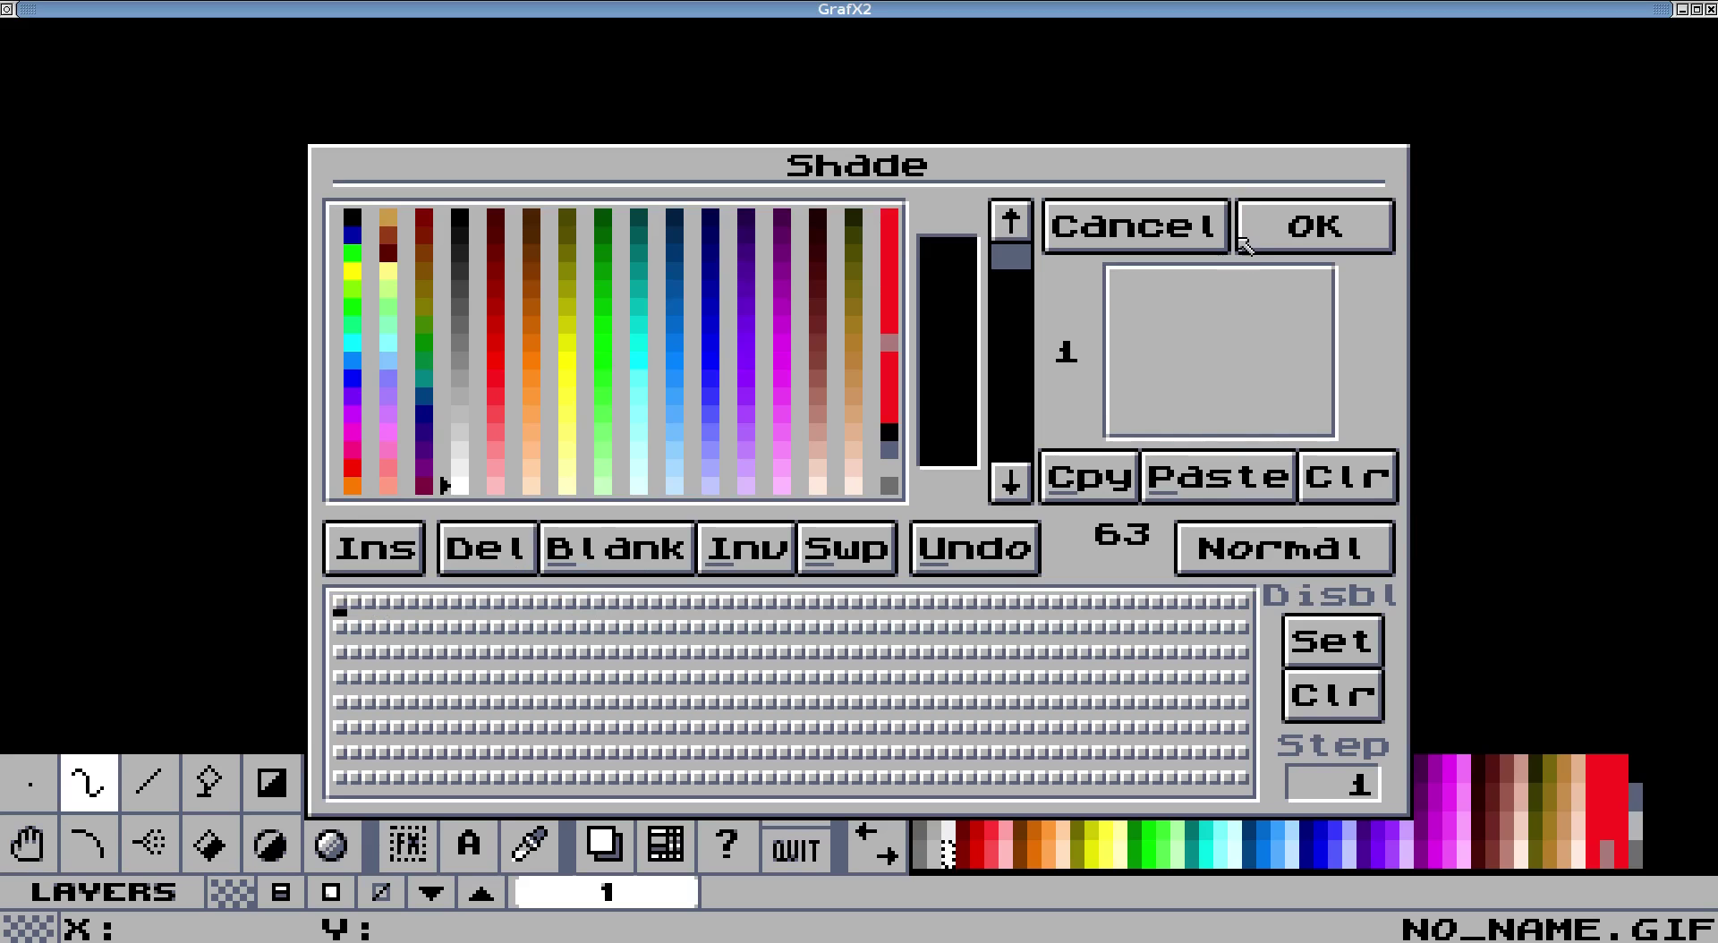
click(1294, 231)
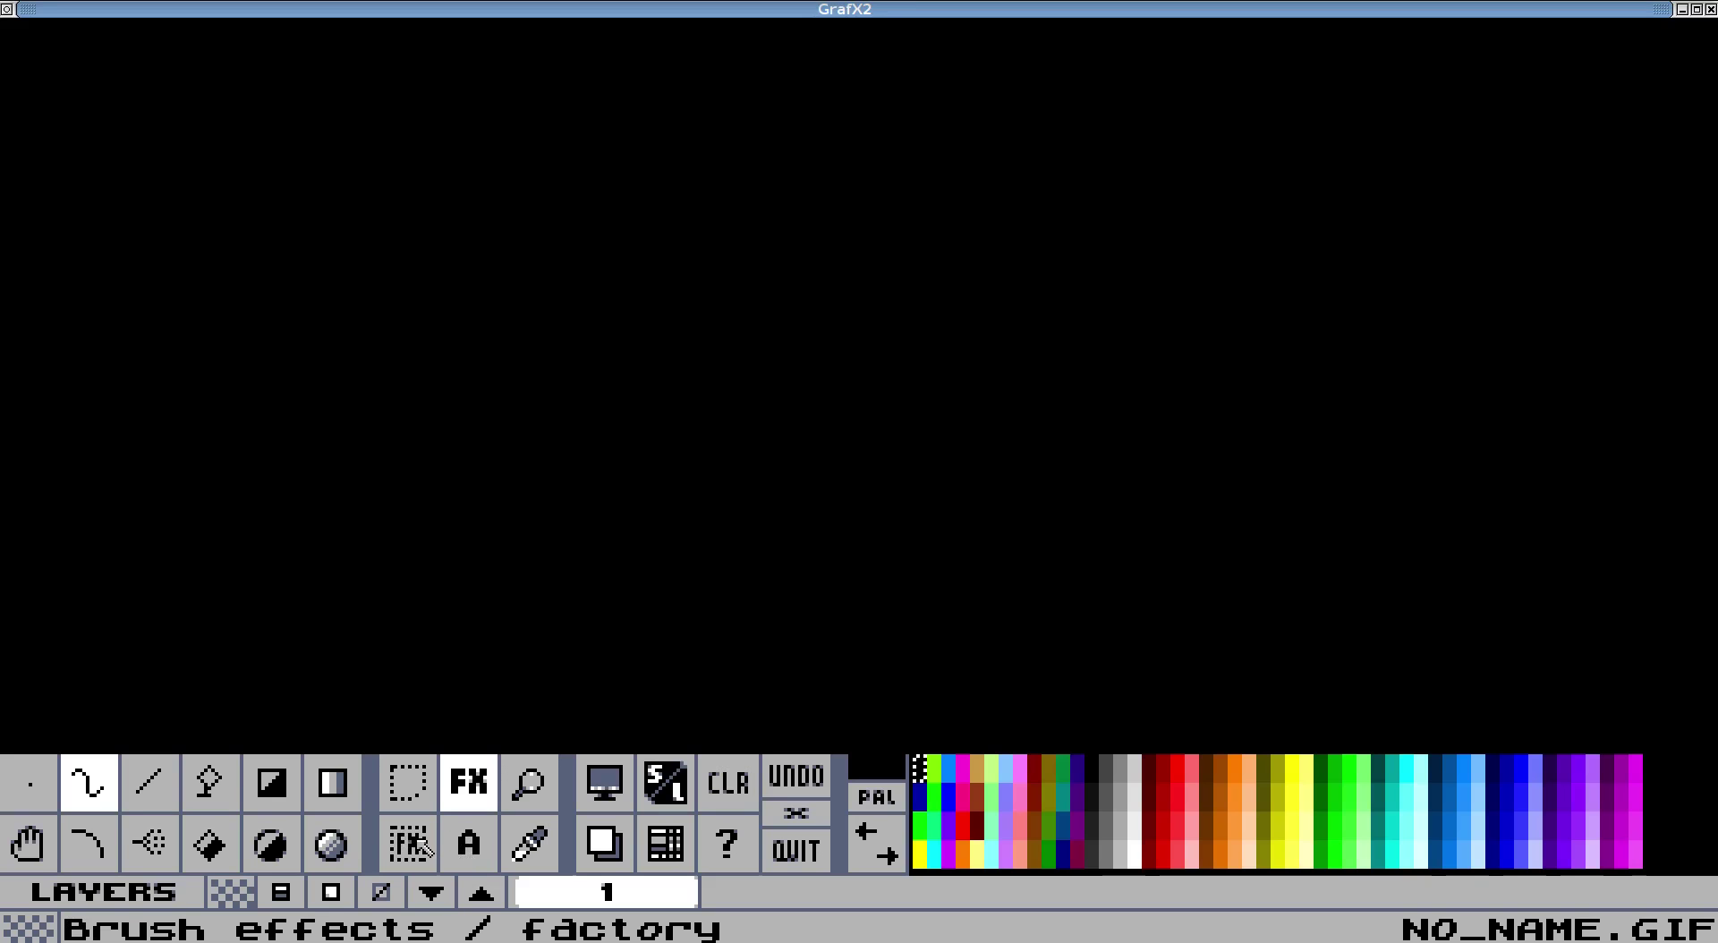
Run the _DBTOOLBOX.lua brush factory script and move its menu window up.
right_click(420, 846)
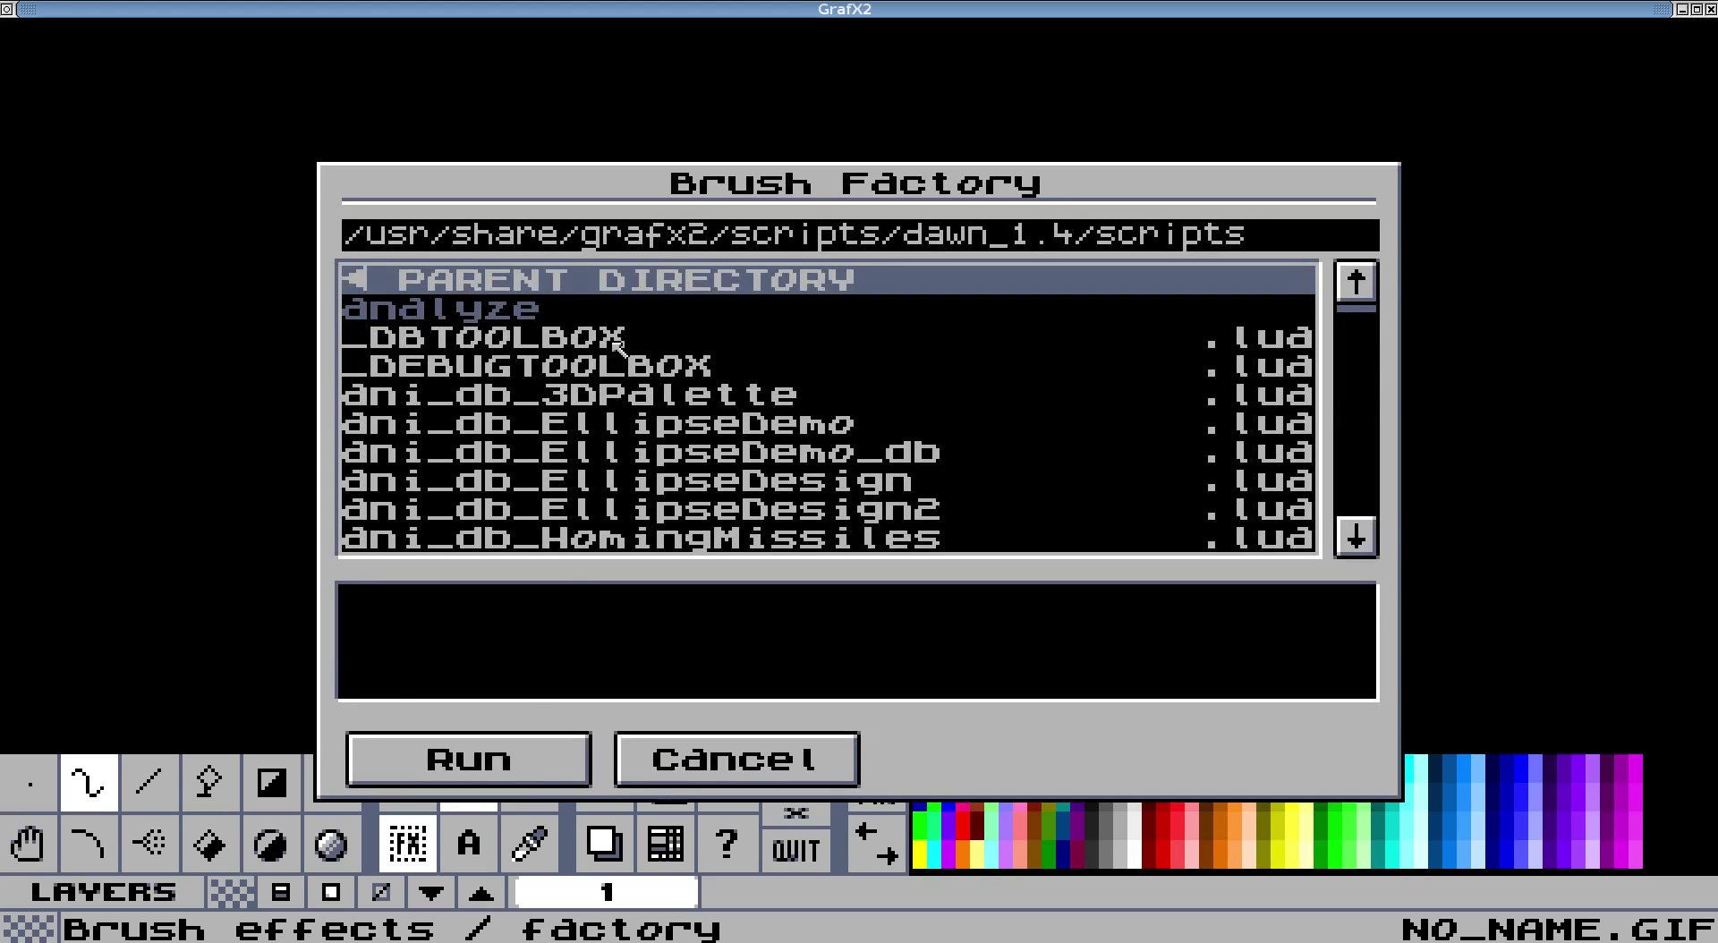
click(617, 338)
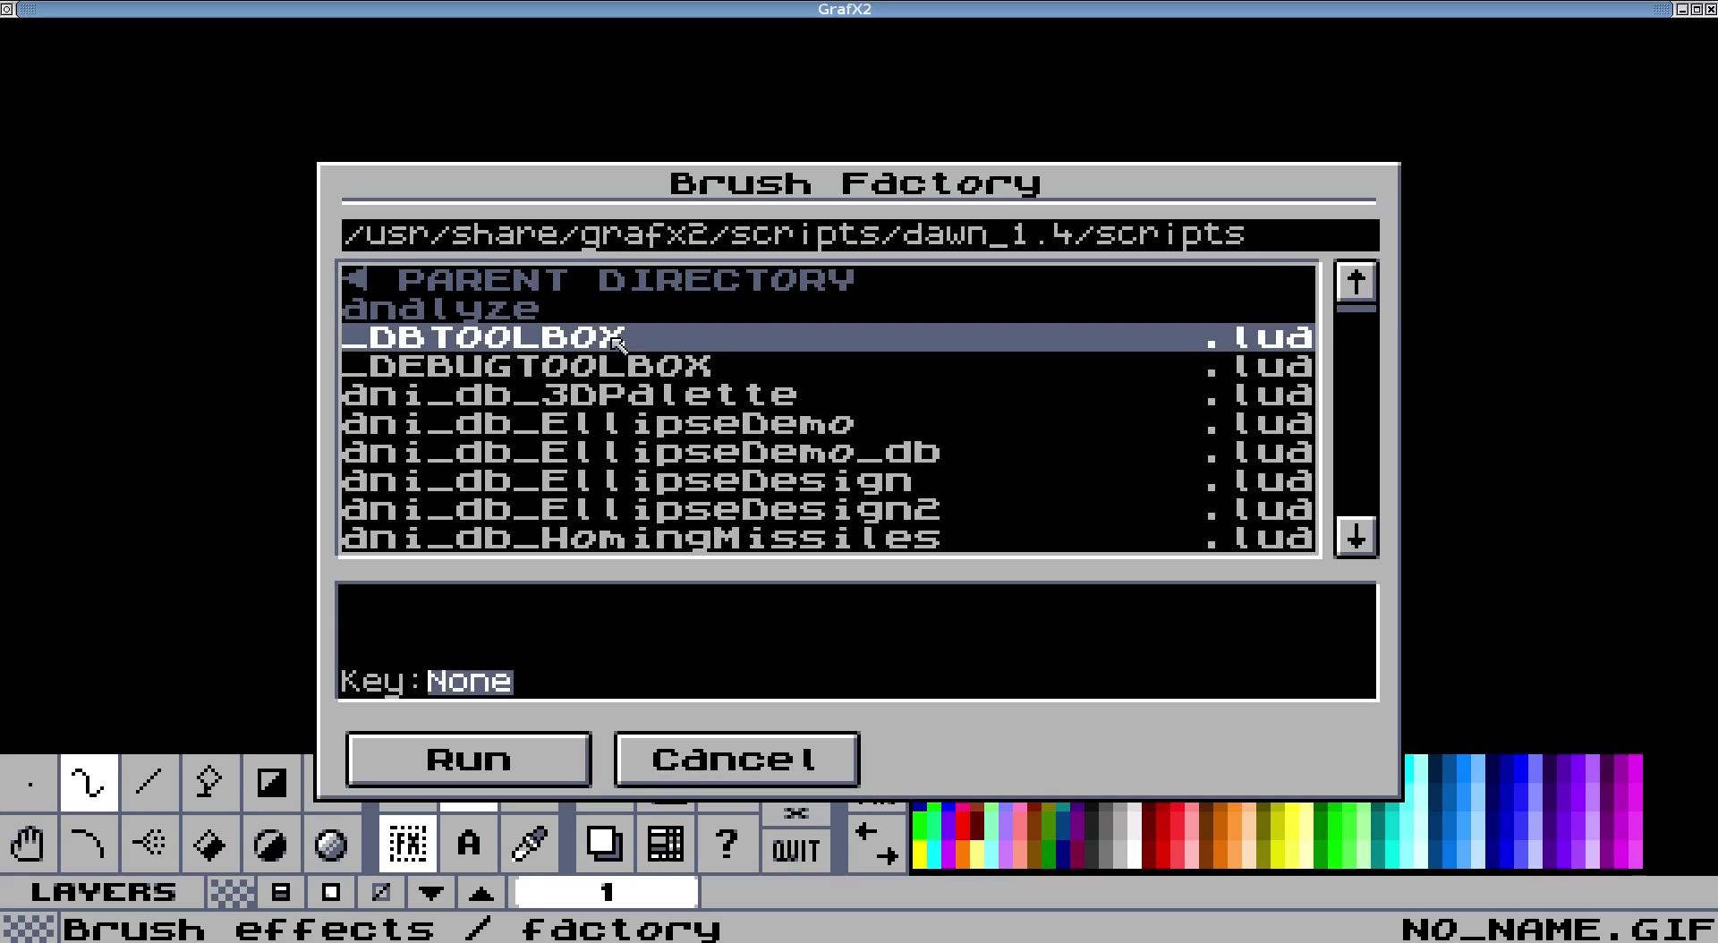
click(504, 749)
drag(954, 199, 937, 147)
Apply the Palette > Presets > C64 palettes preset using the Wikipedia colour values.
click(916, 331)
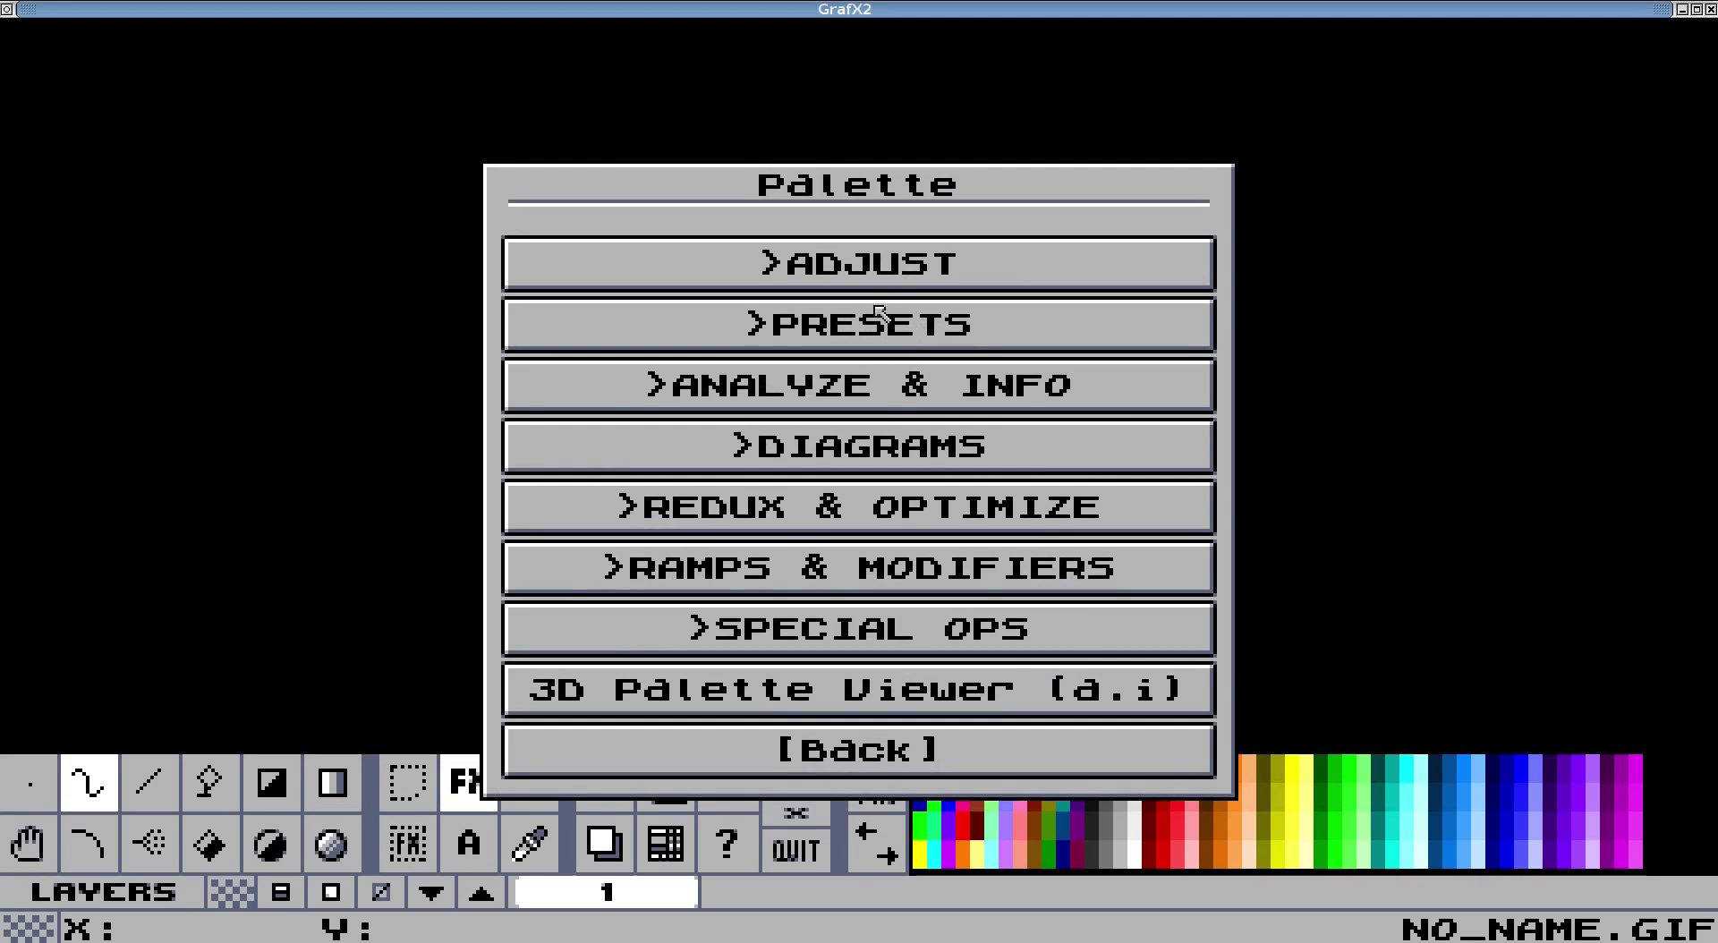
click(881, 323)
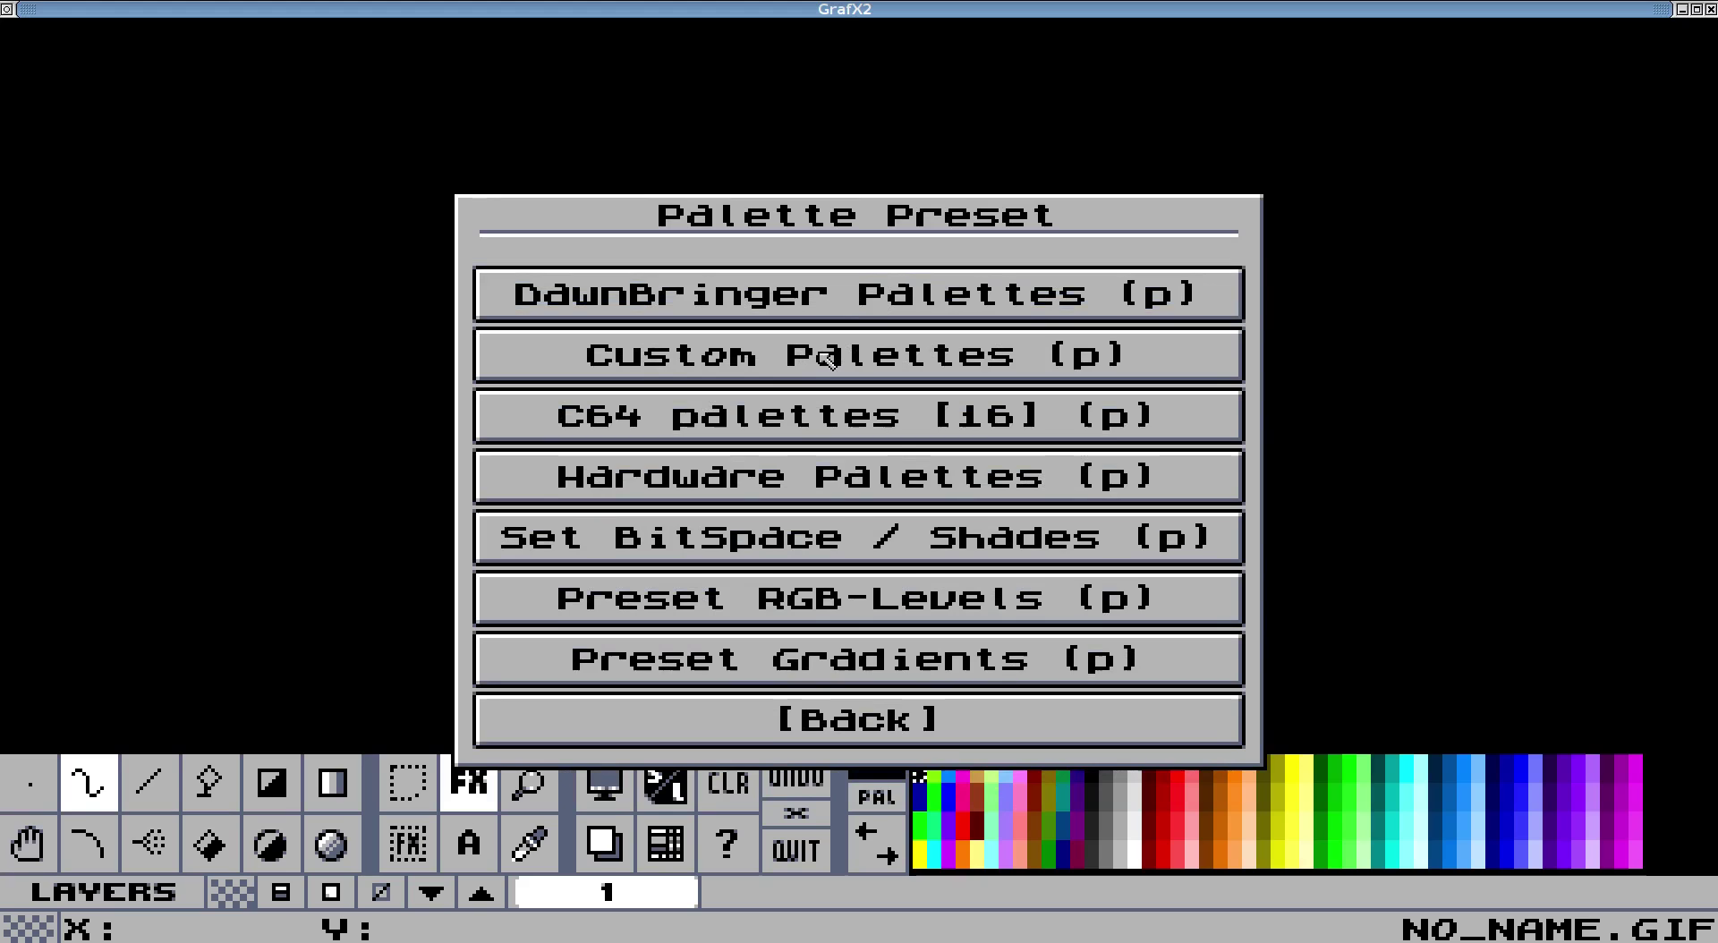
click(825, 422)
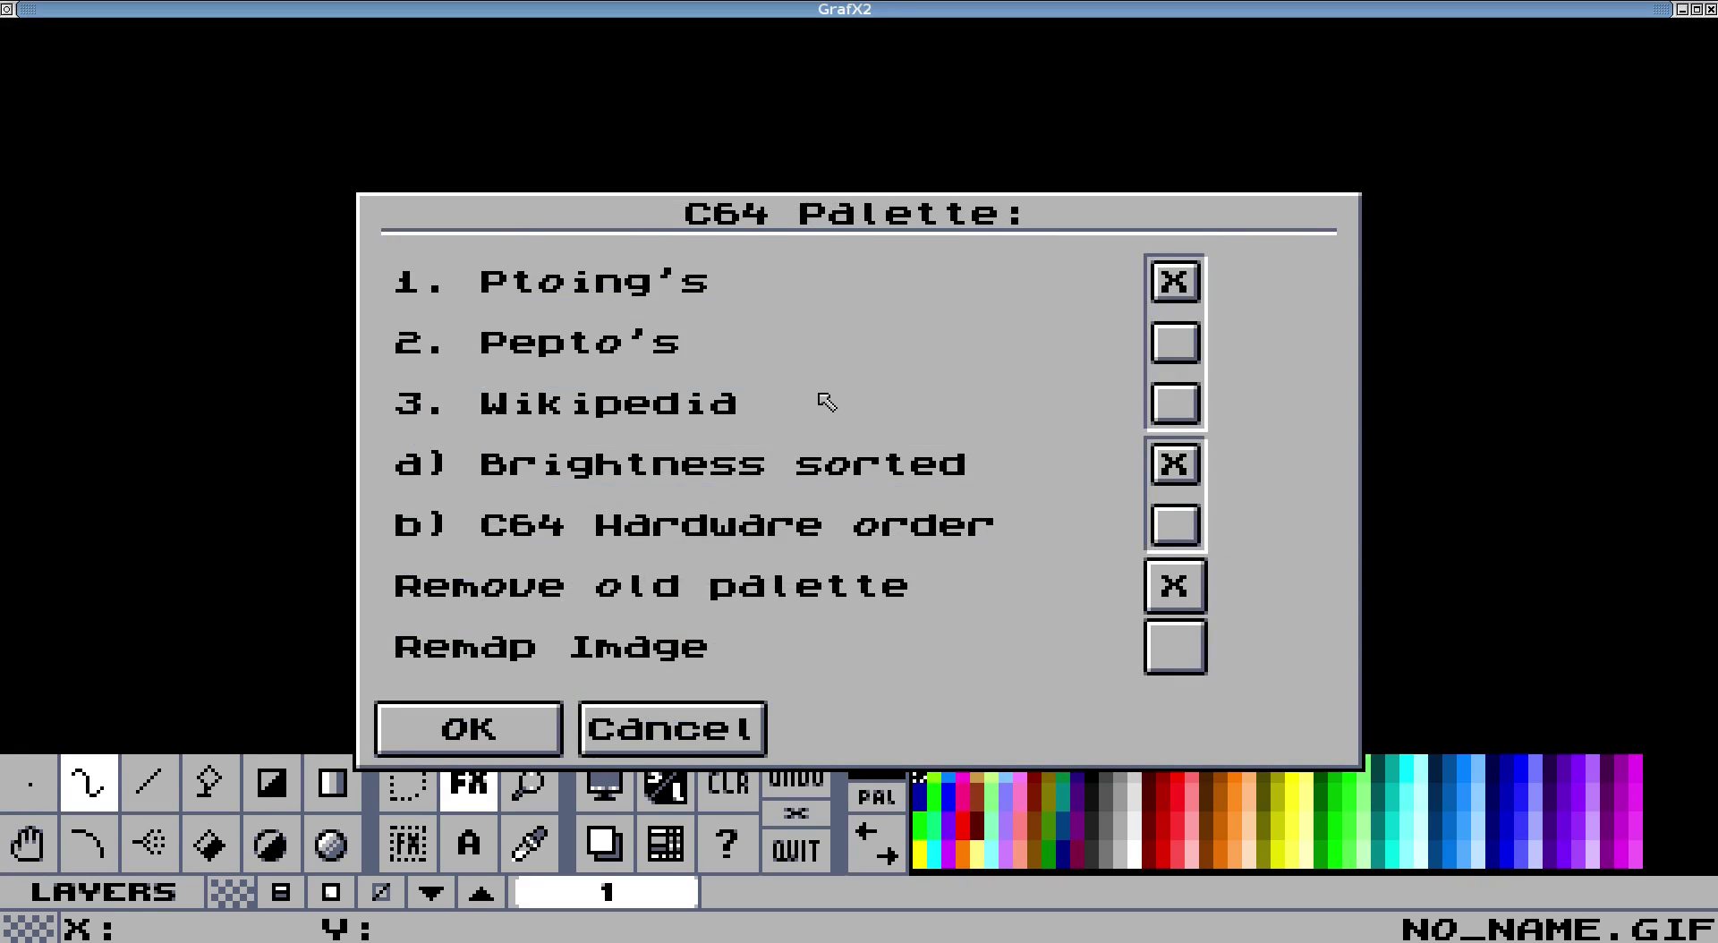
click(1175, 403)
click(465, 726)
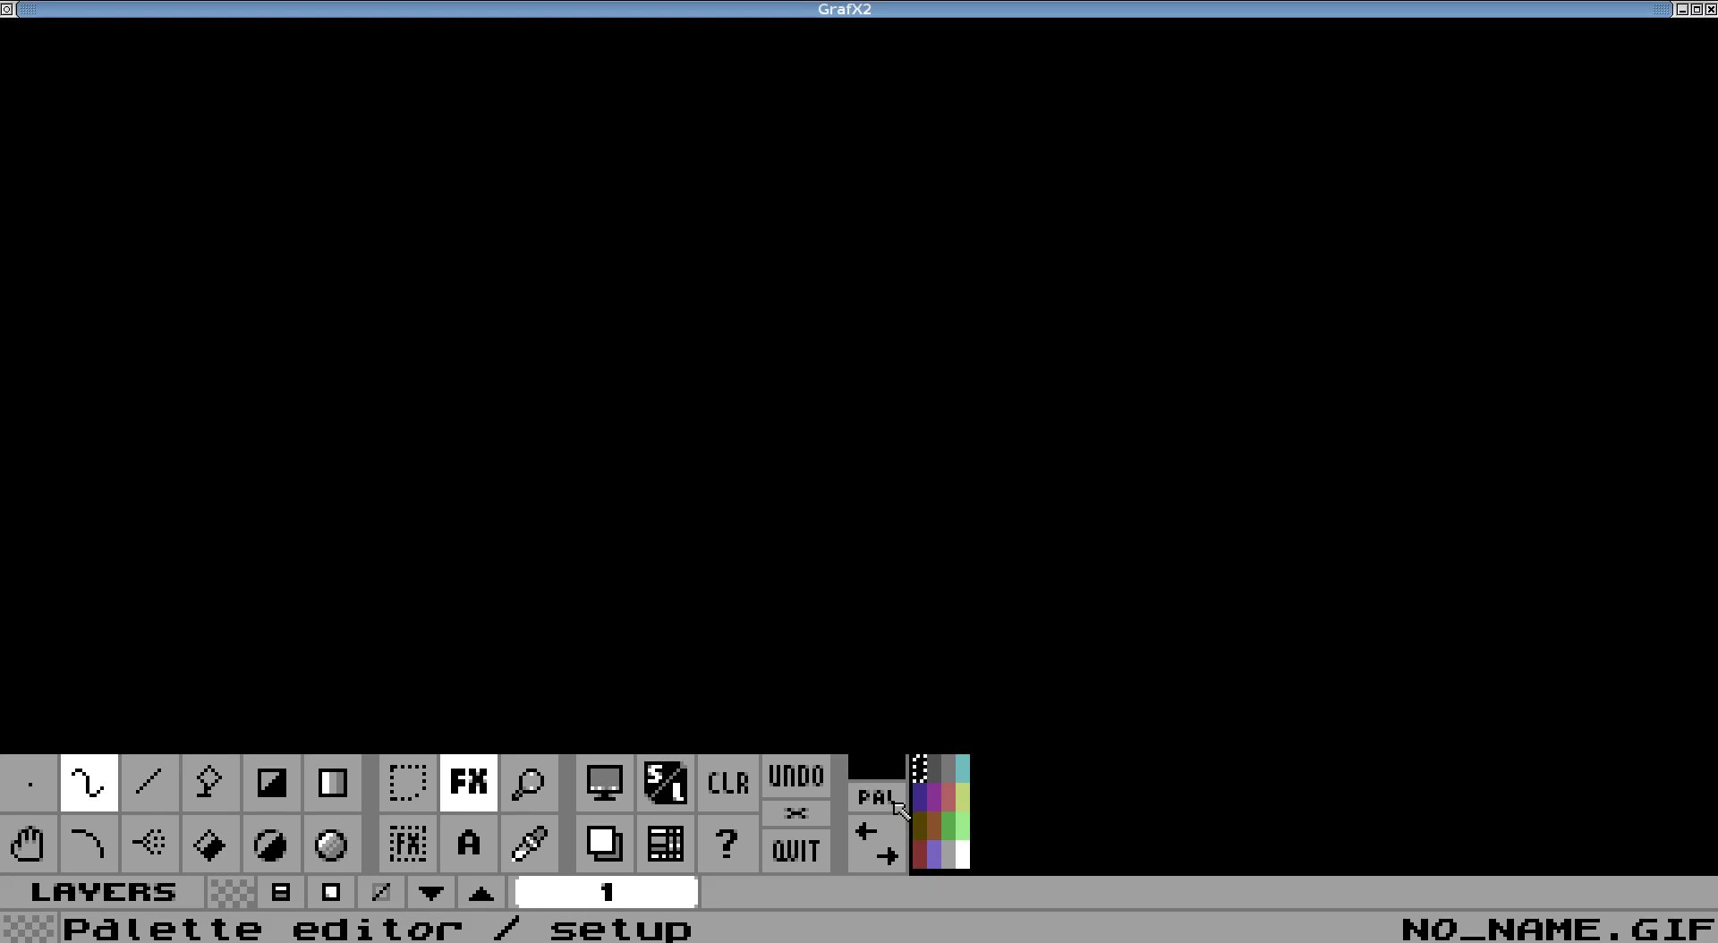
Review the C64 palette in the palette editor, then try the empty rectangle and curve tools.
click(877, 798)
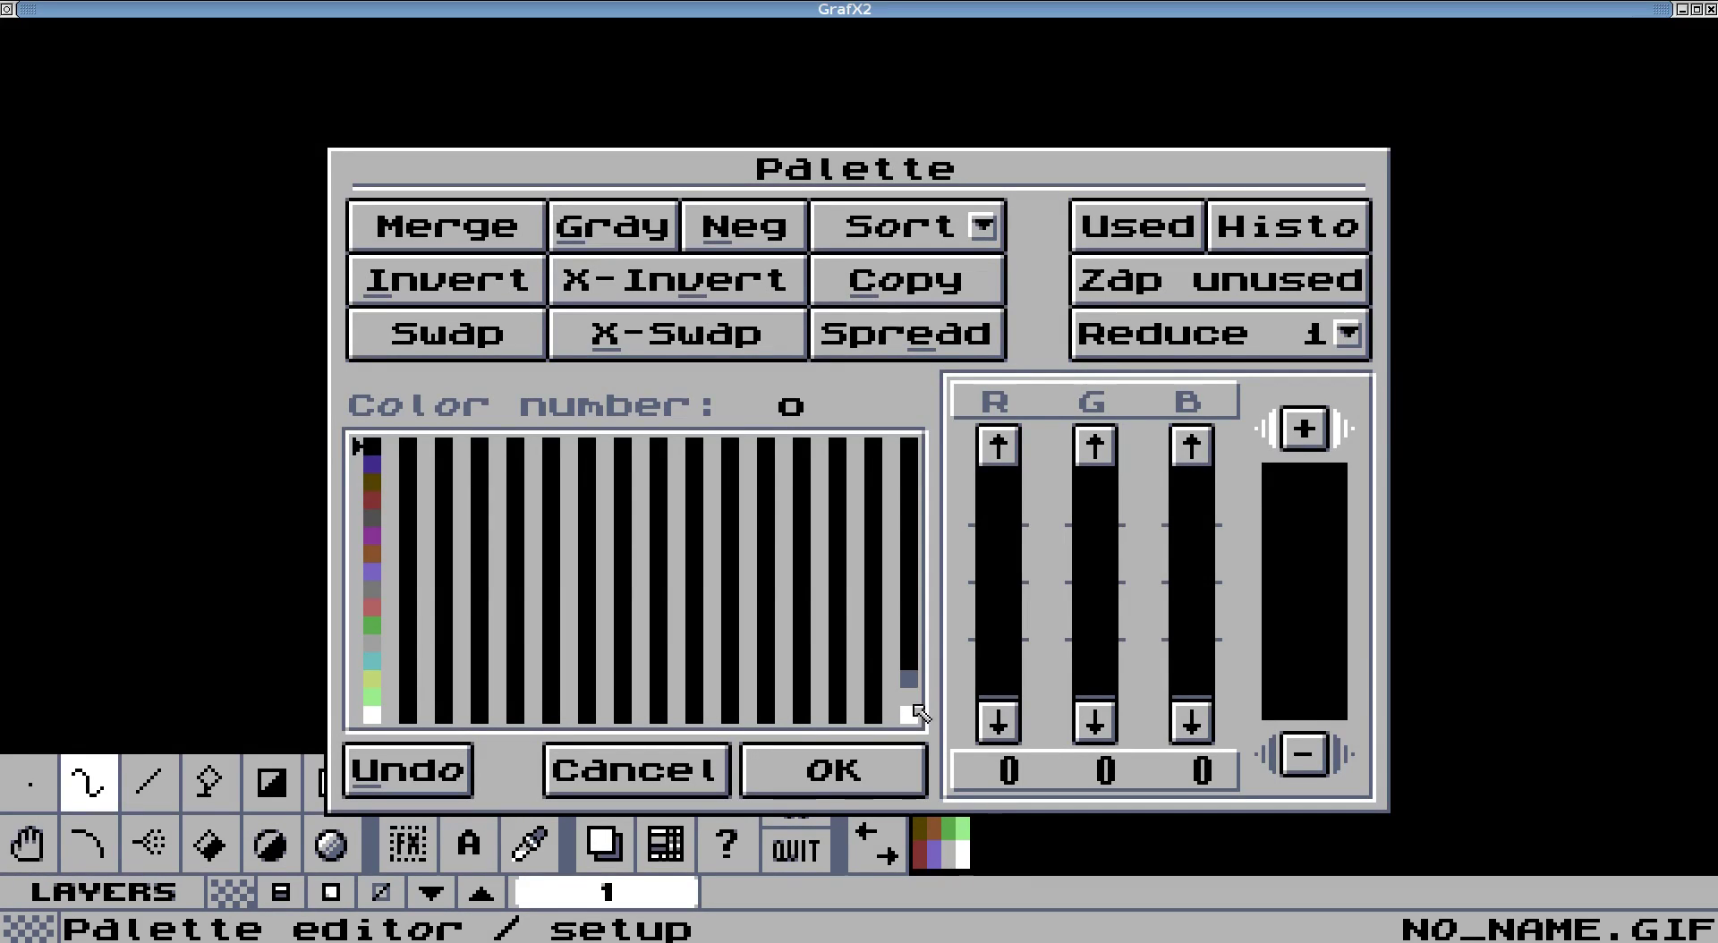
click(822, 772)
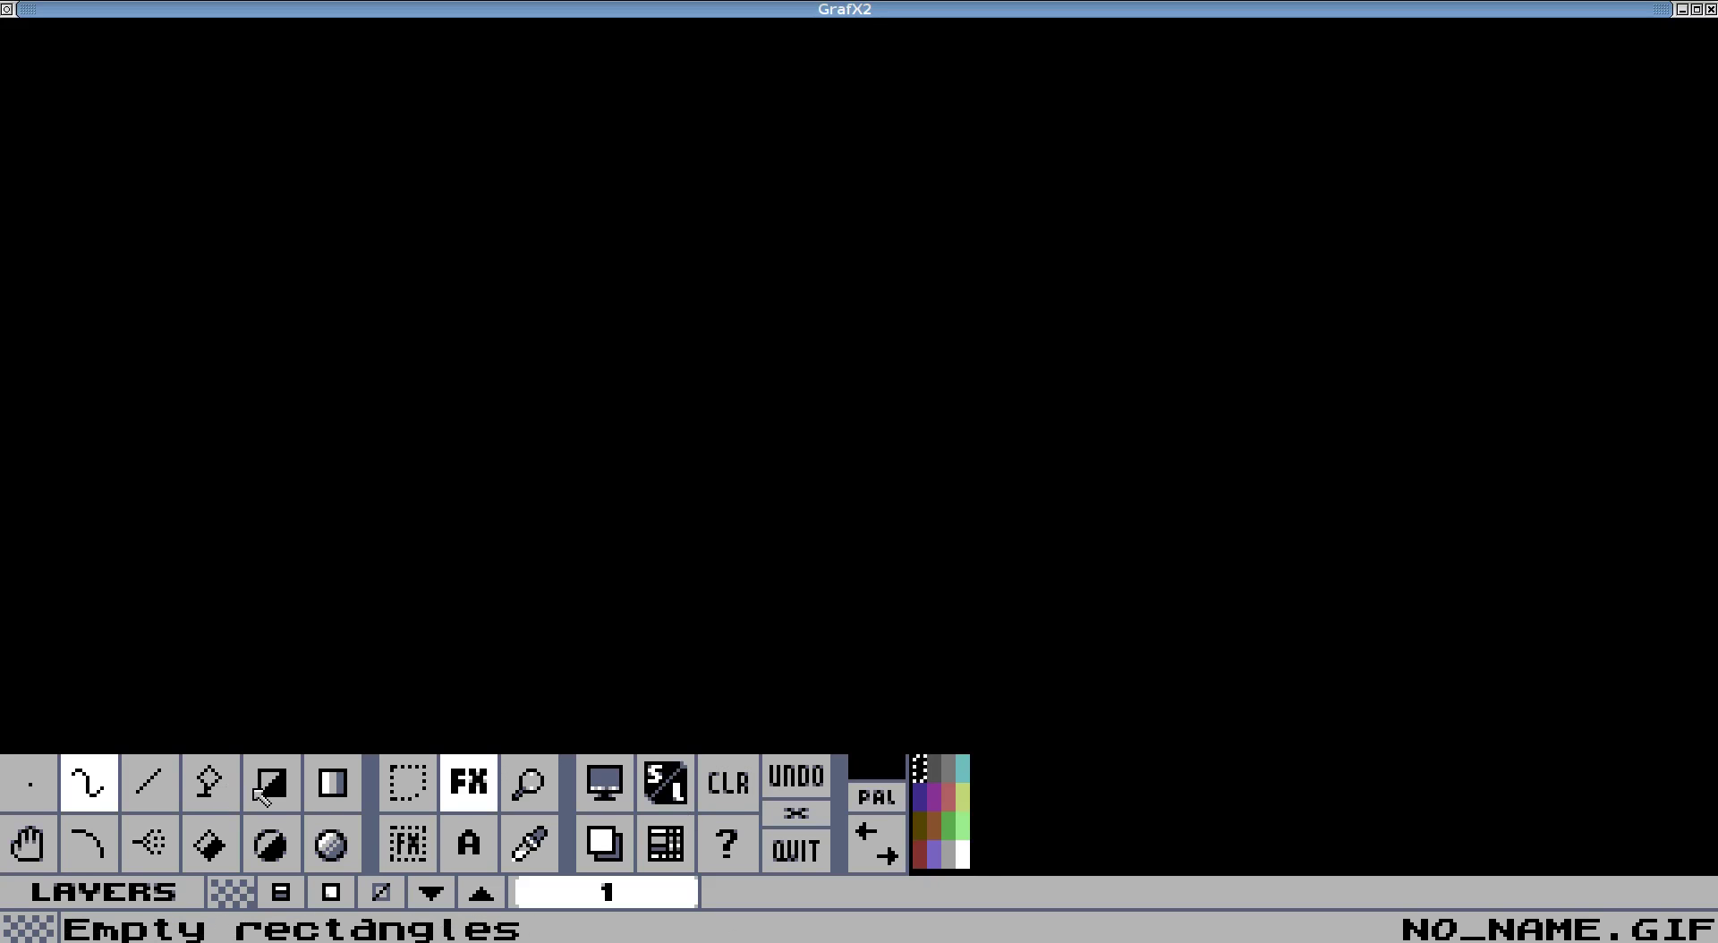
click(271, 783)
drag(706, 426, 955, 586)
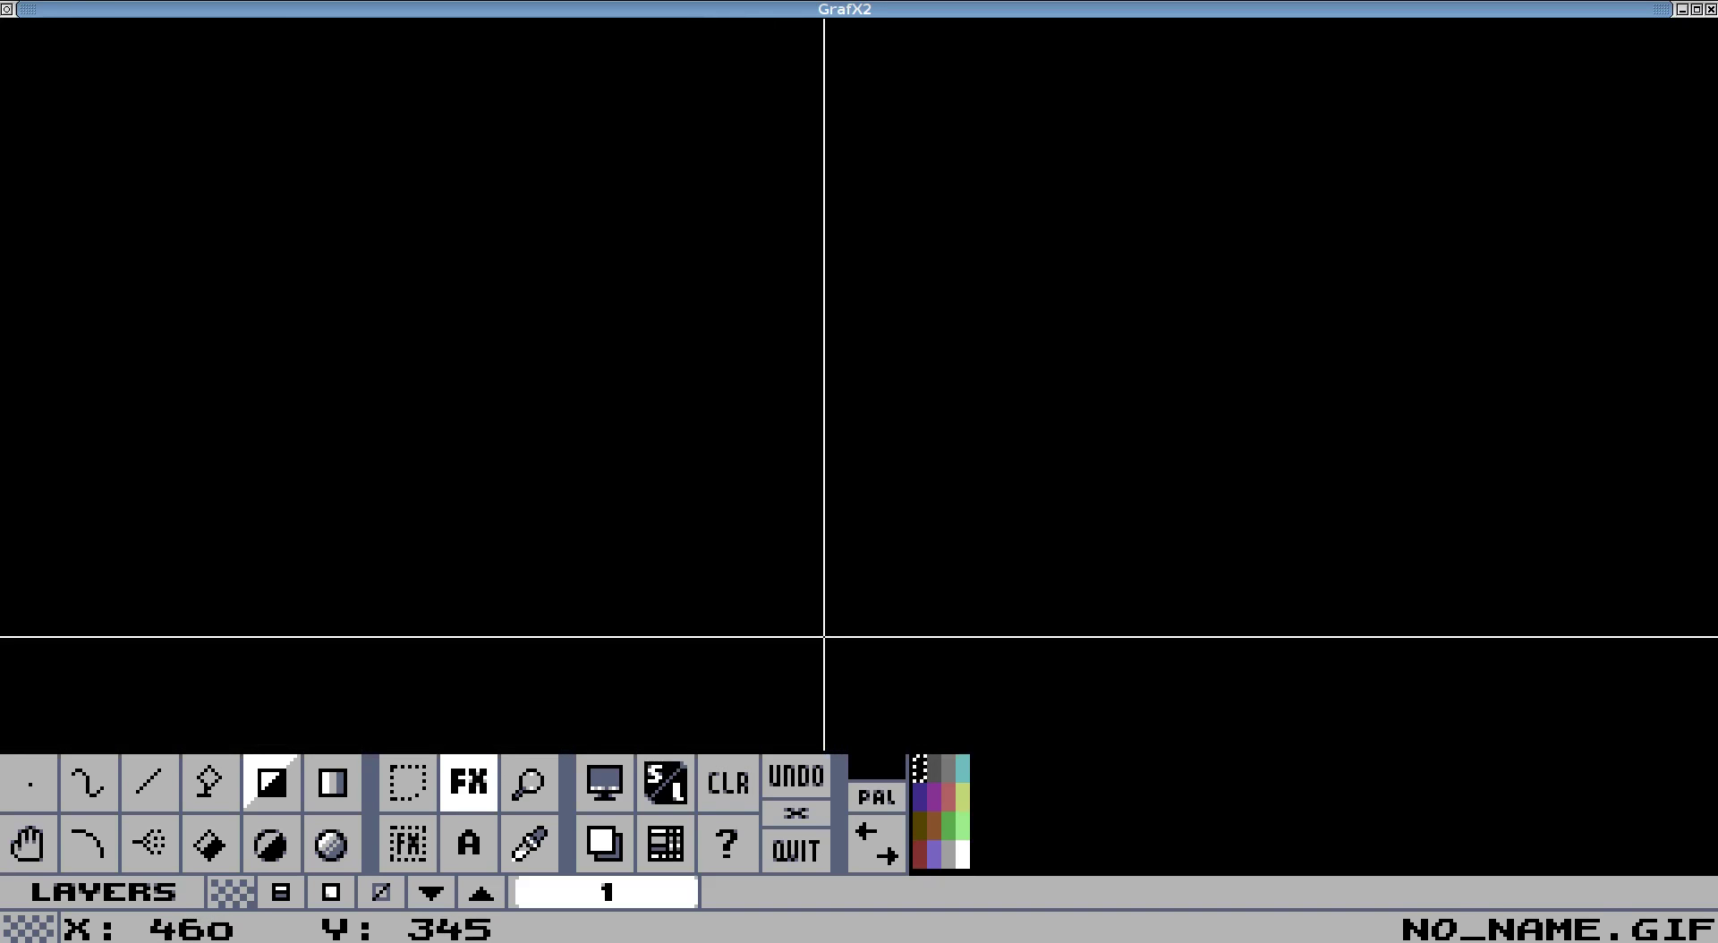
key(percent)
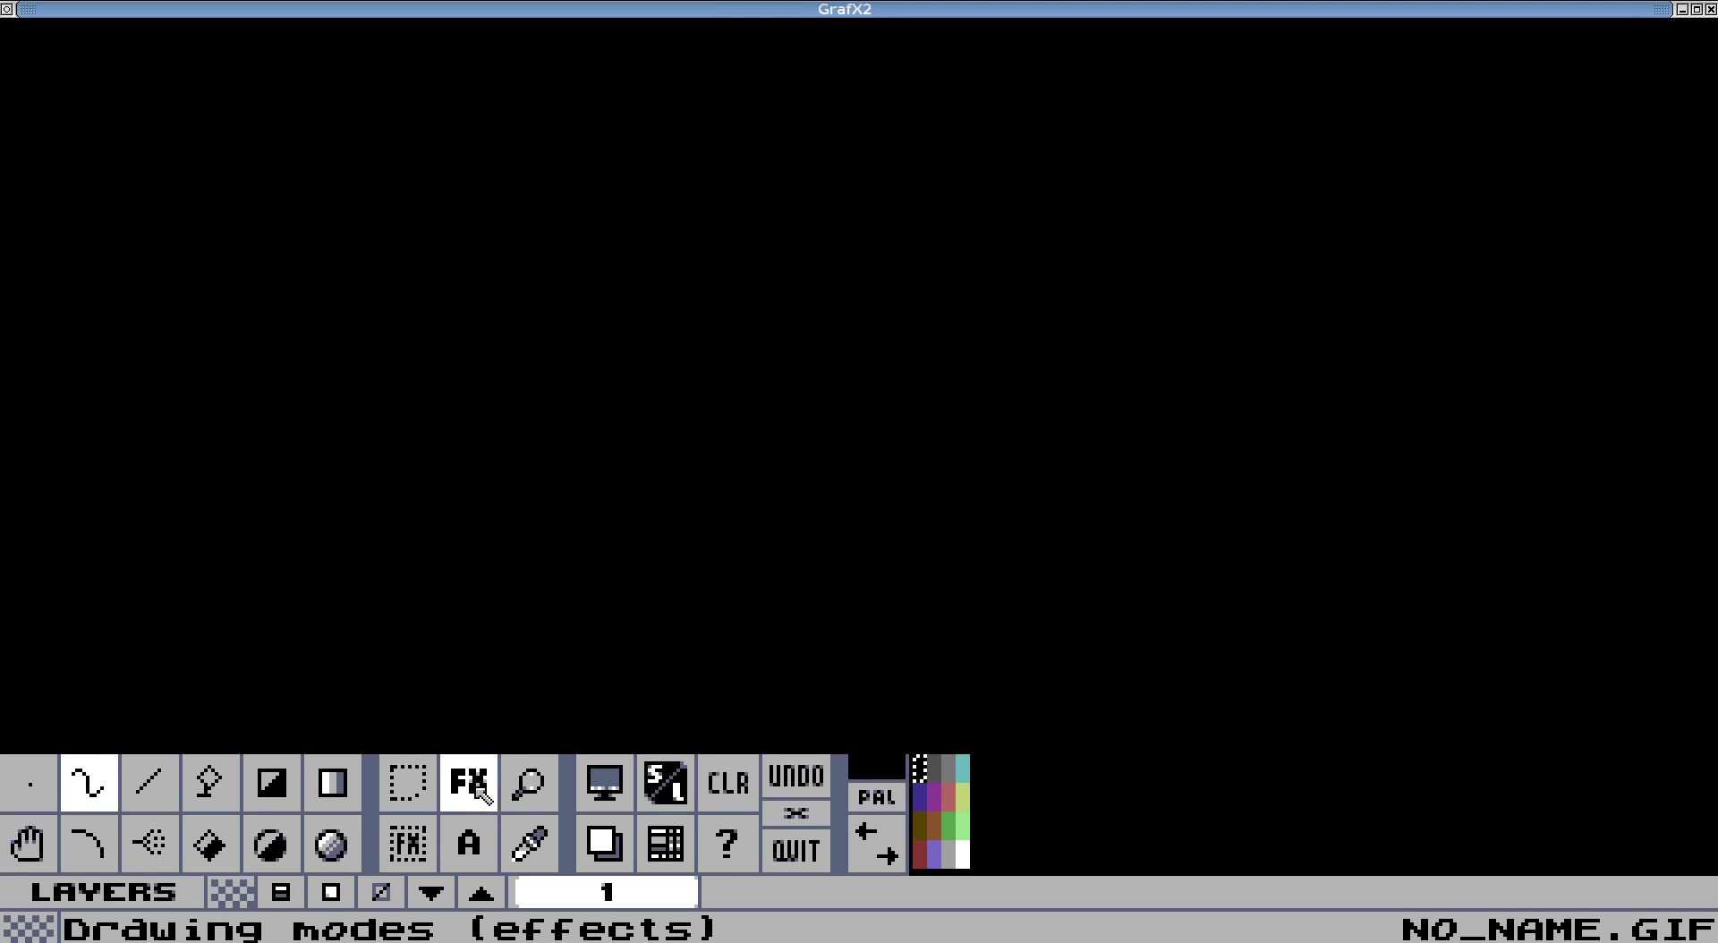
Open the Shade settings and start shade 1 with brown followed by dark red.
click(479, 787)
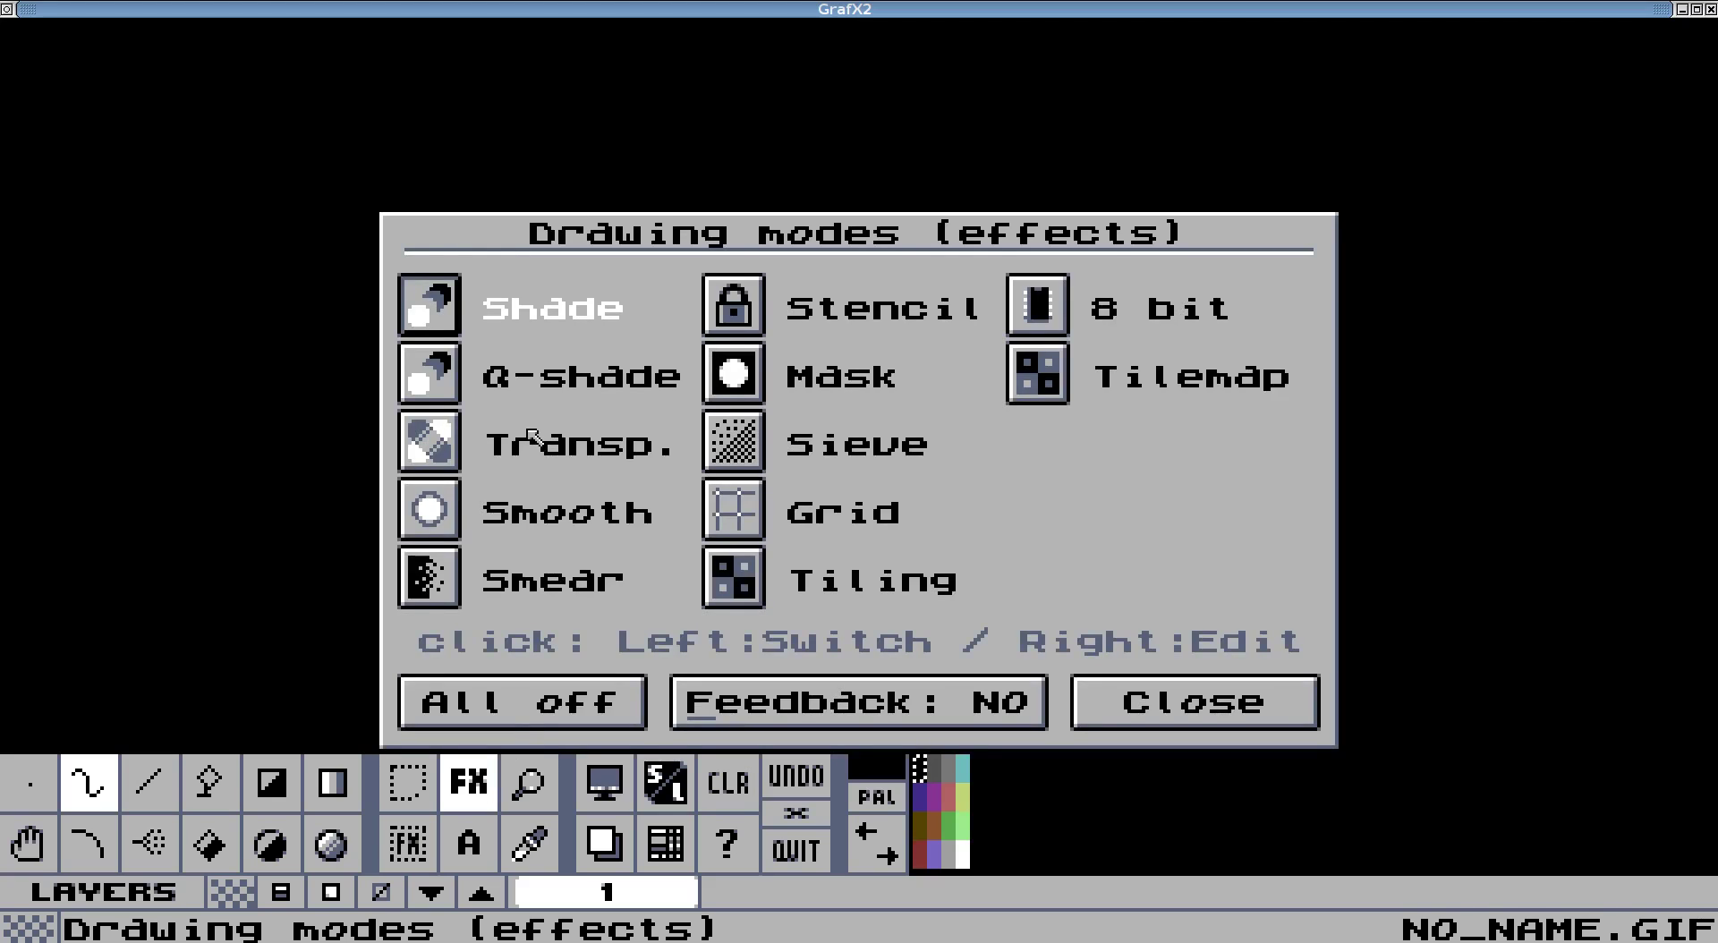
right_click(445, 305)
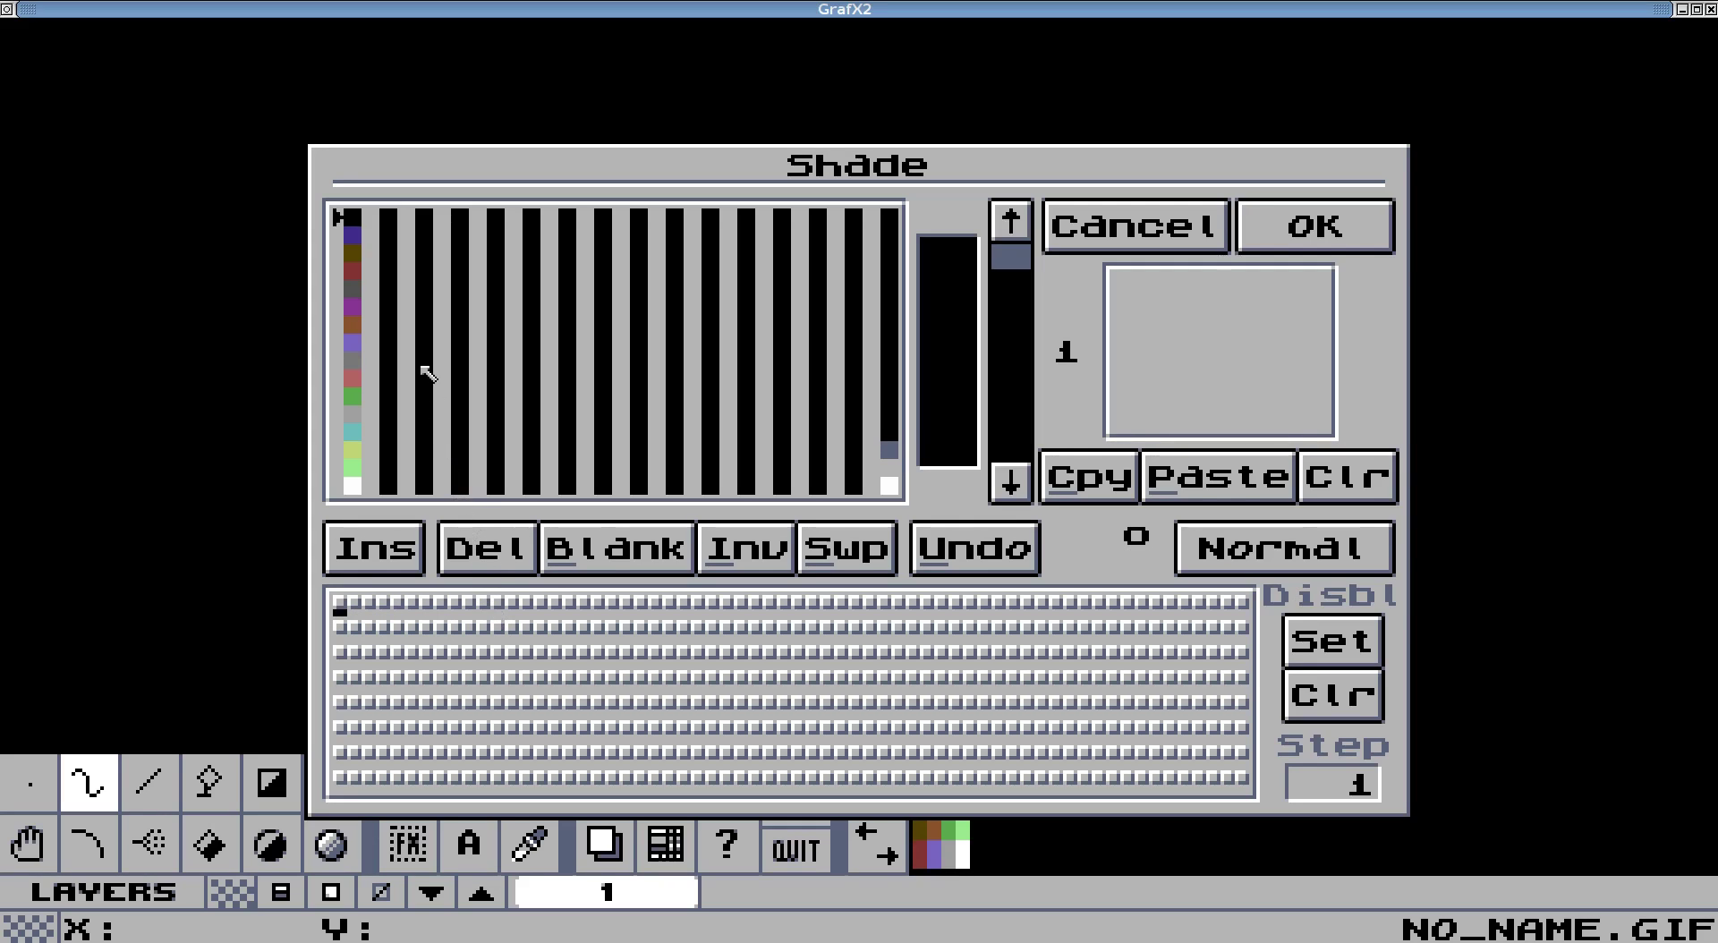
click(352, 271)
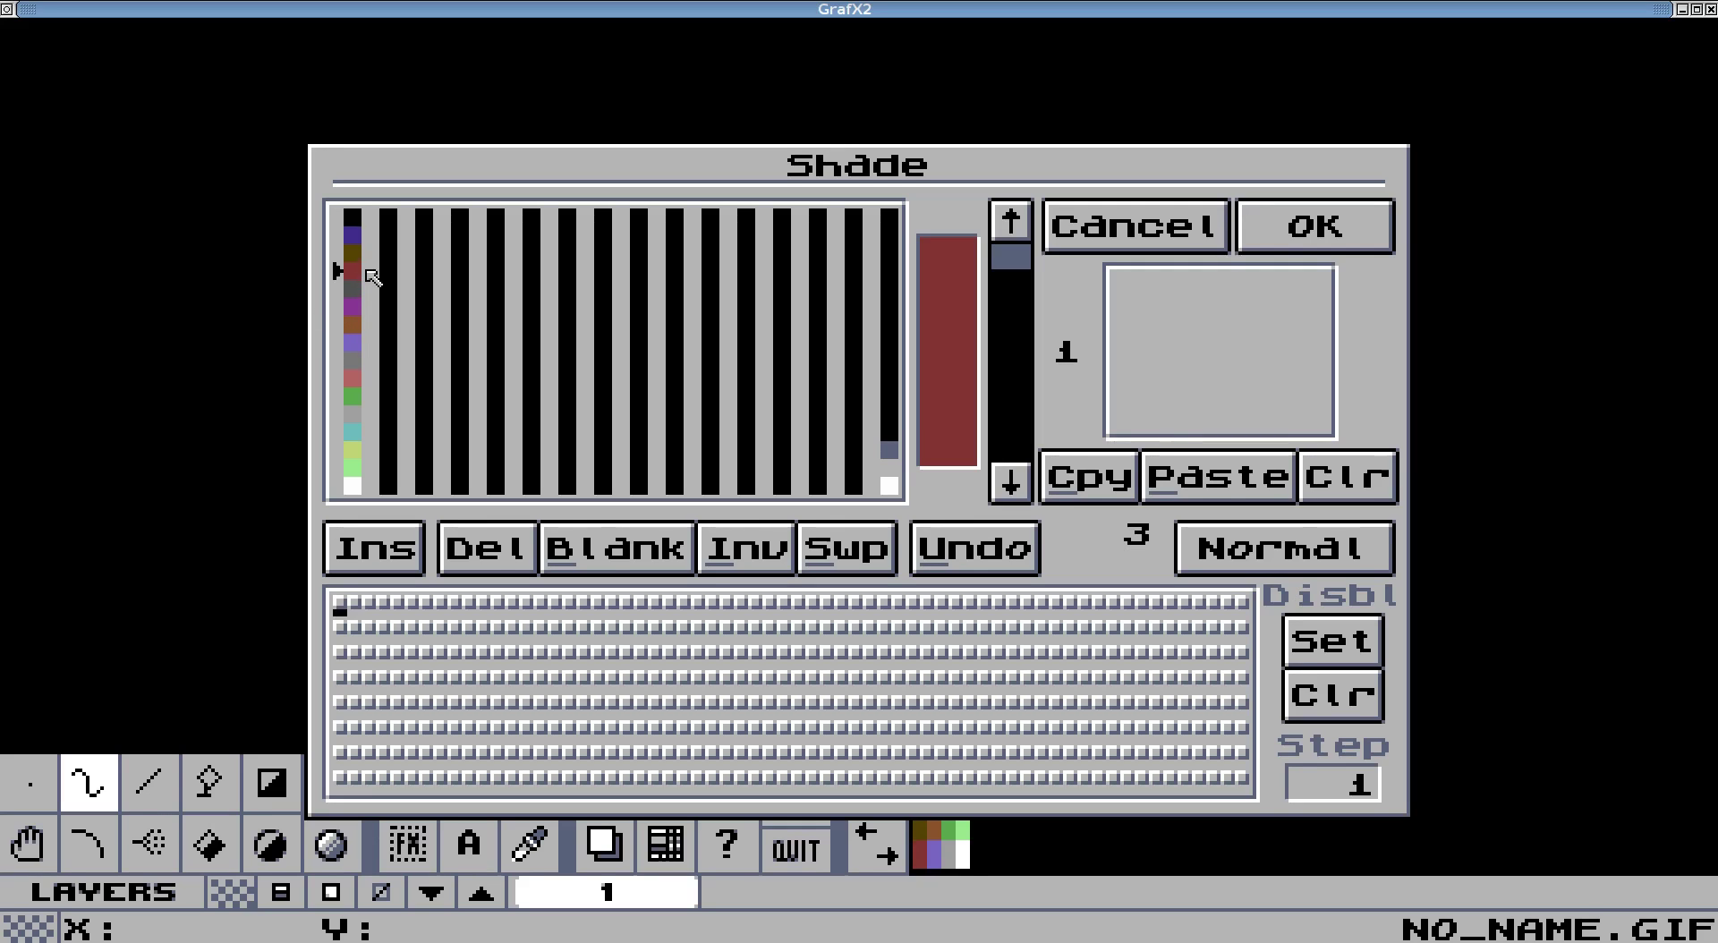
click(358, 254)
click(358, 271)
click(400, 543)
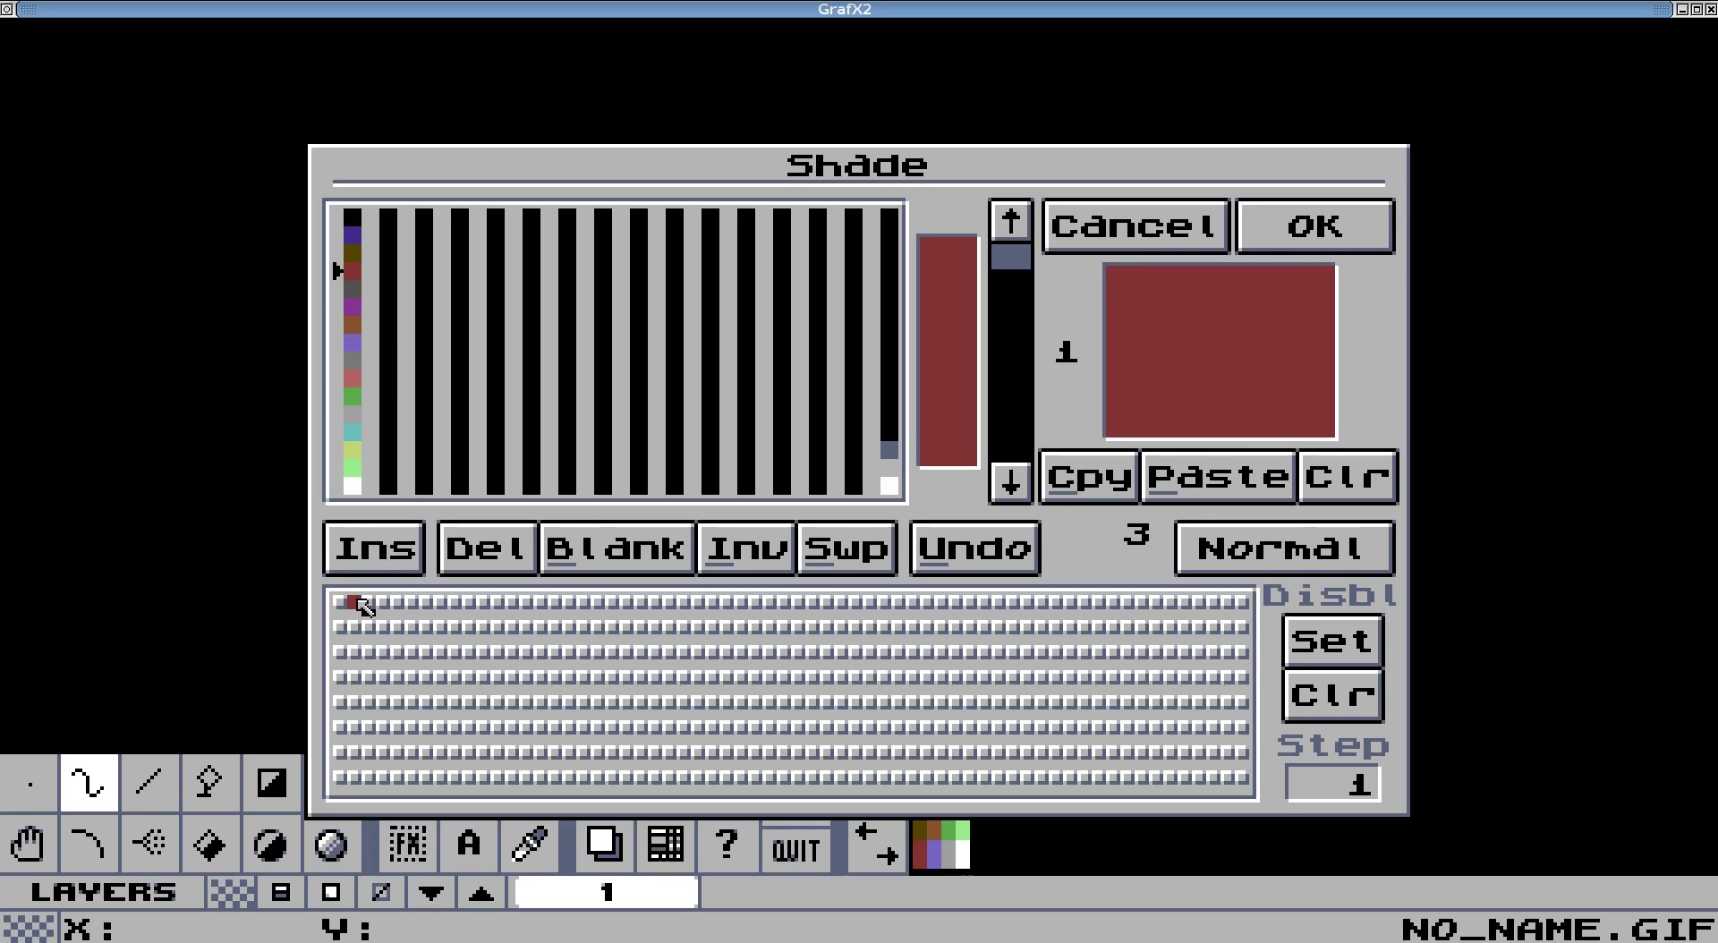
click(348, 606)
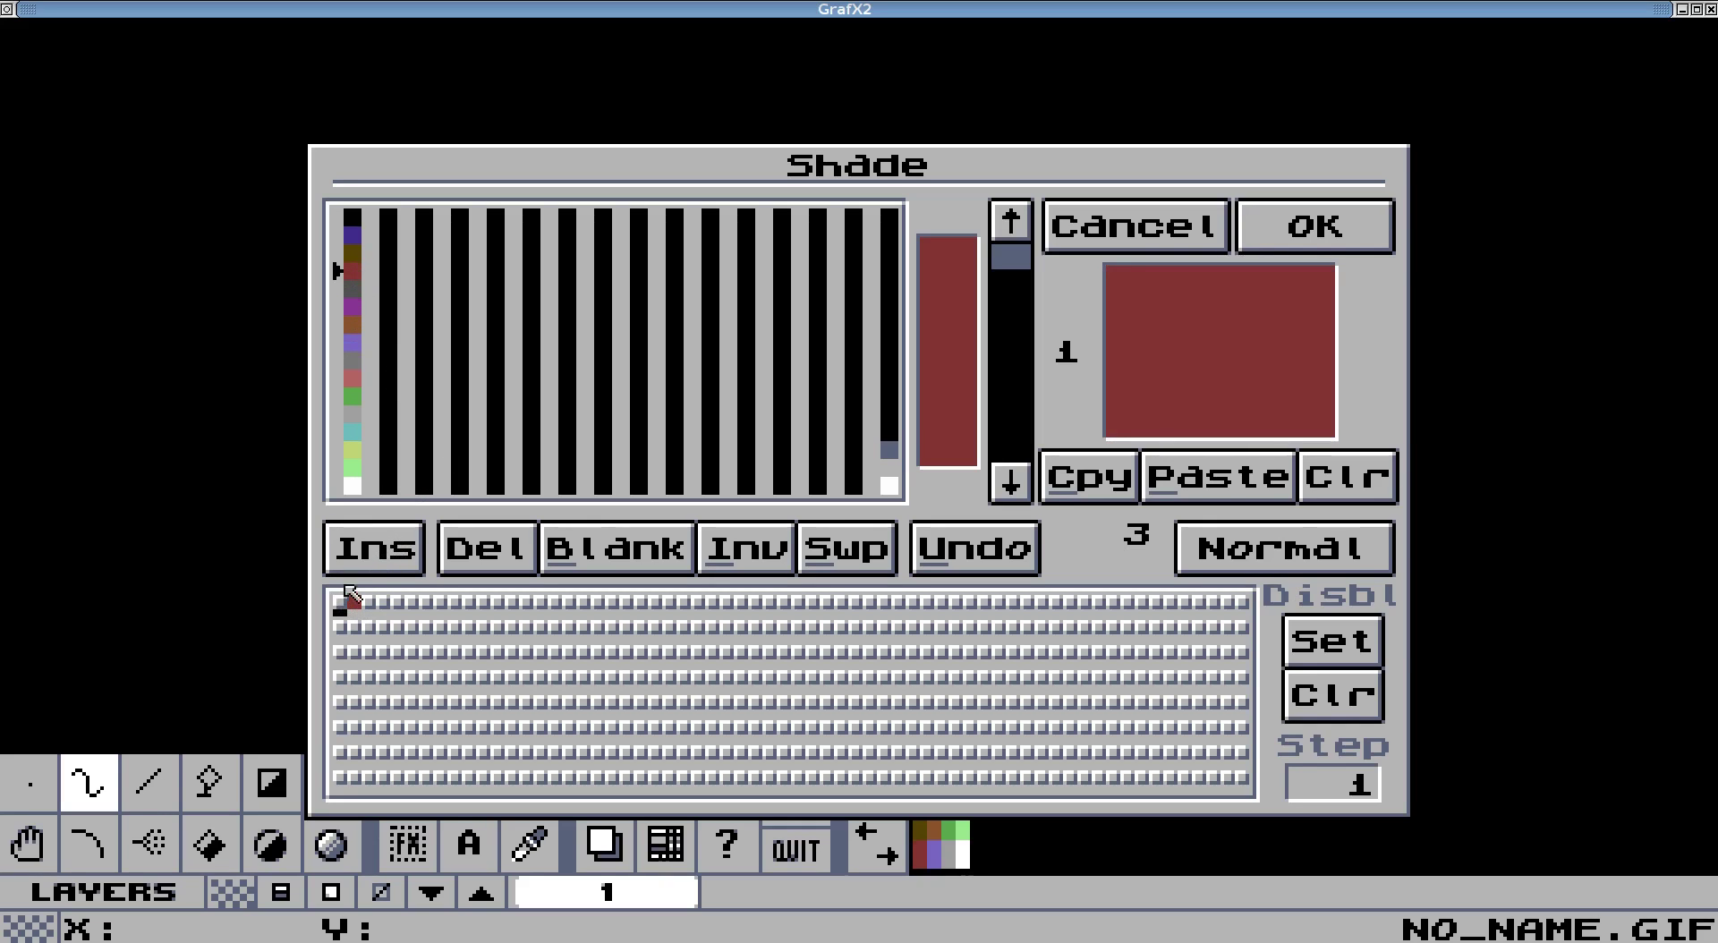
click(354, 255)
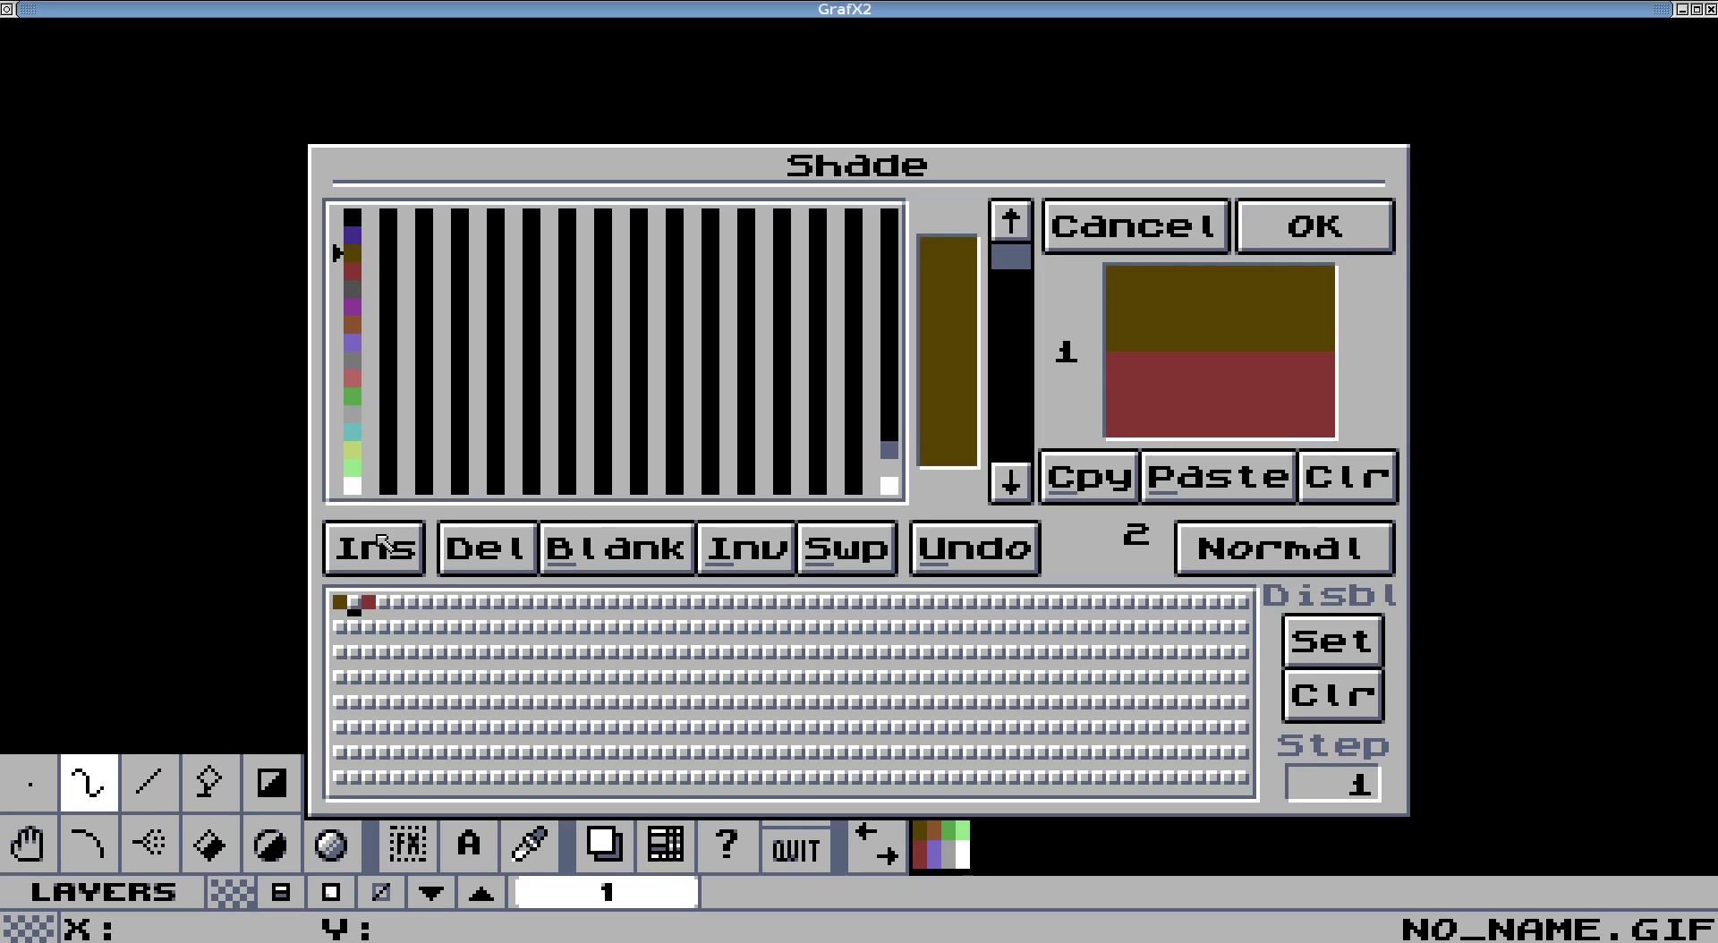
click(465, 553)
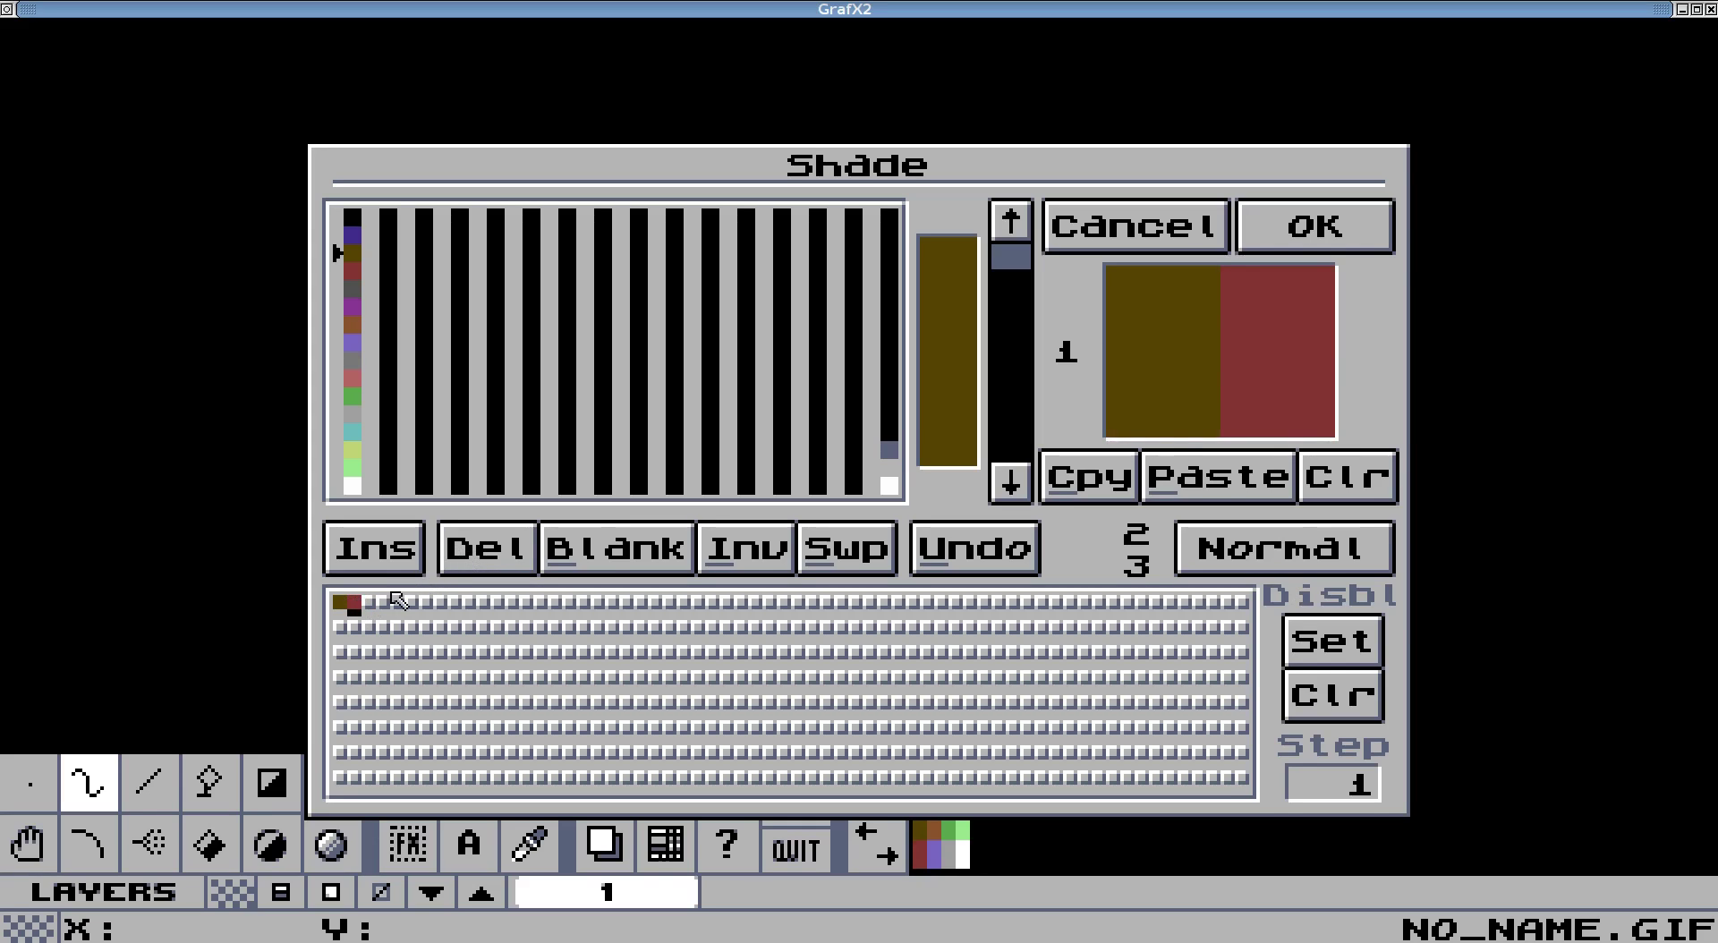
click(368, 603)
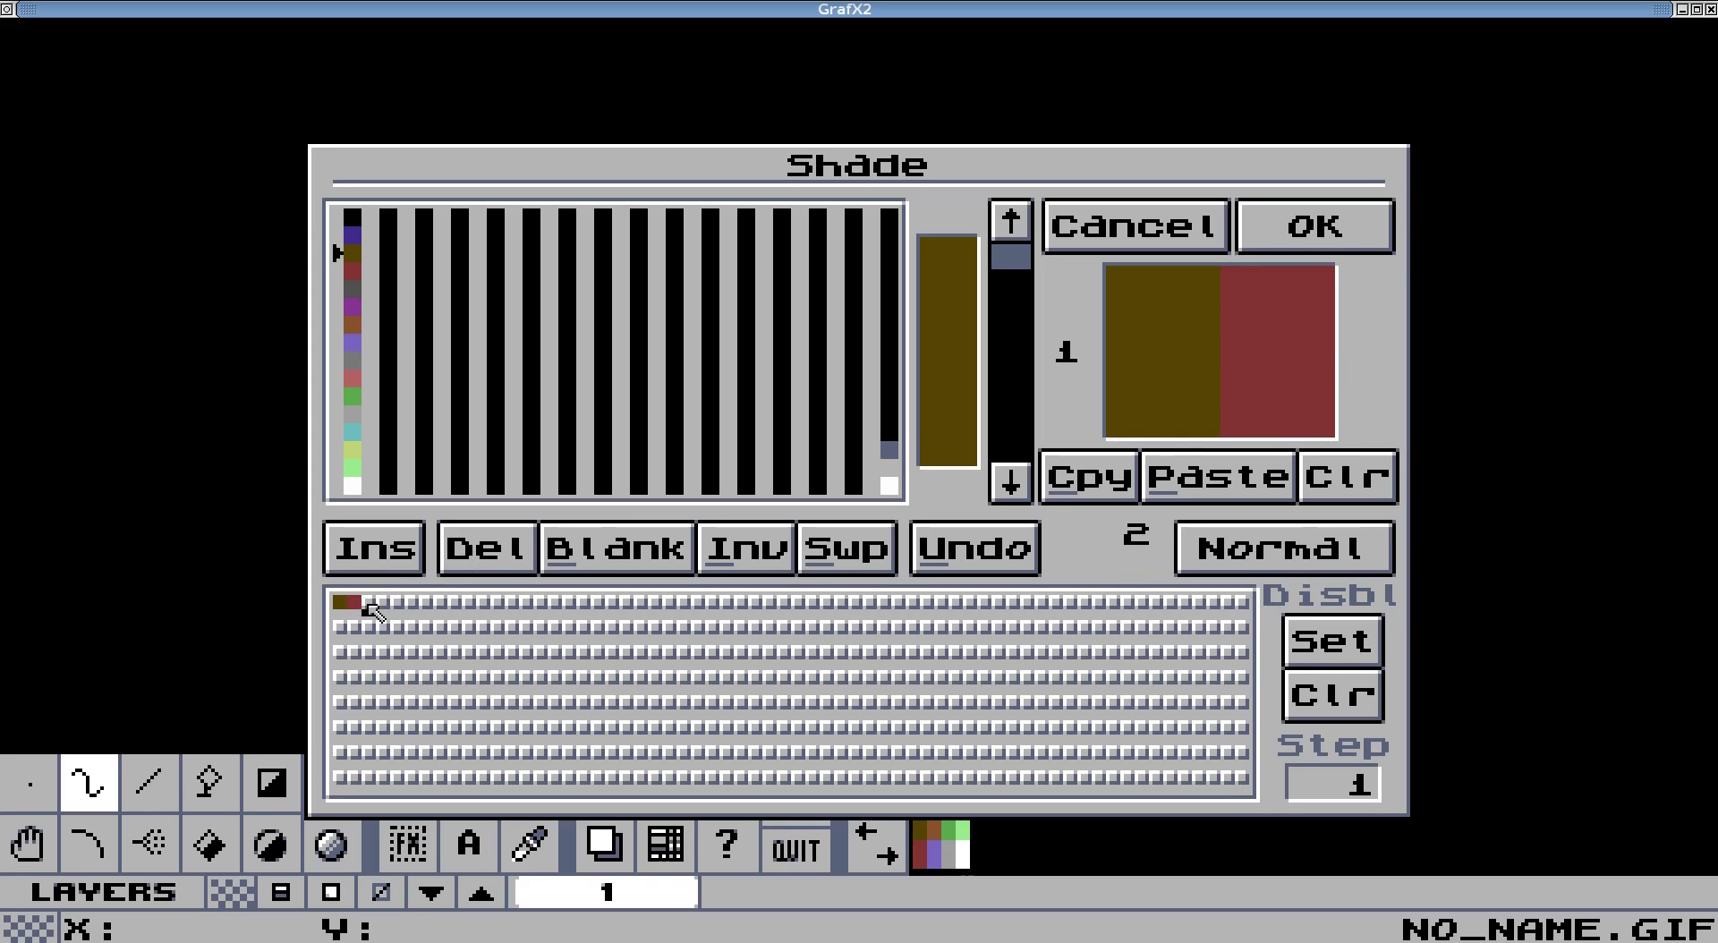
Append pink, grey and white to shade 1.
click(355, 380)
click(369, 601)
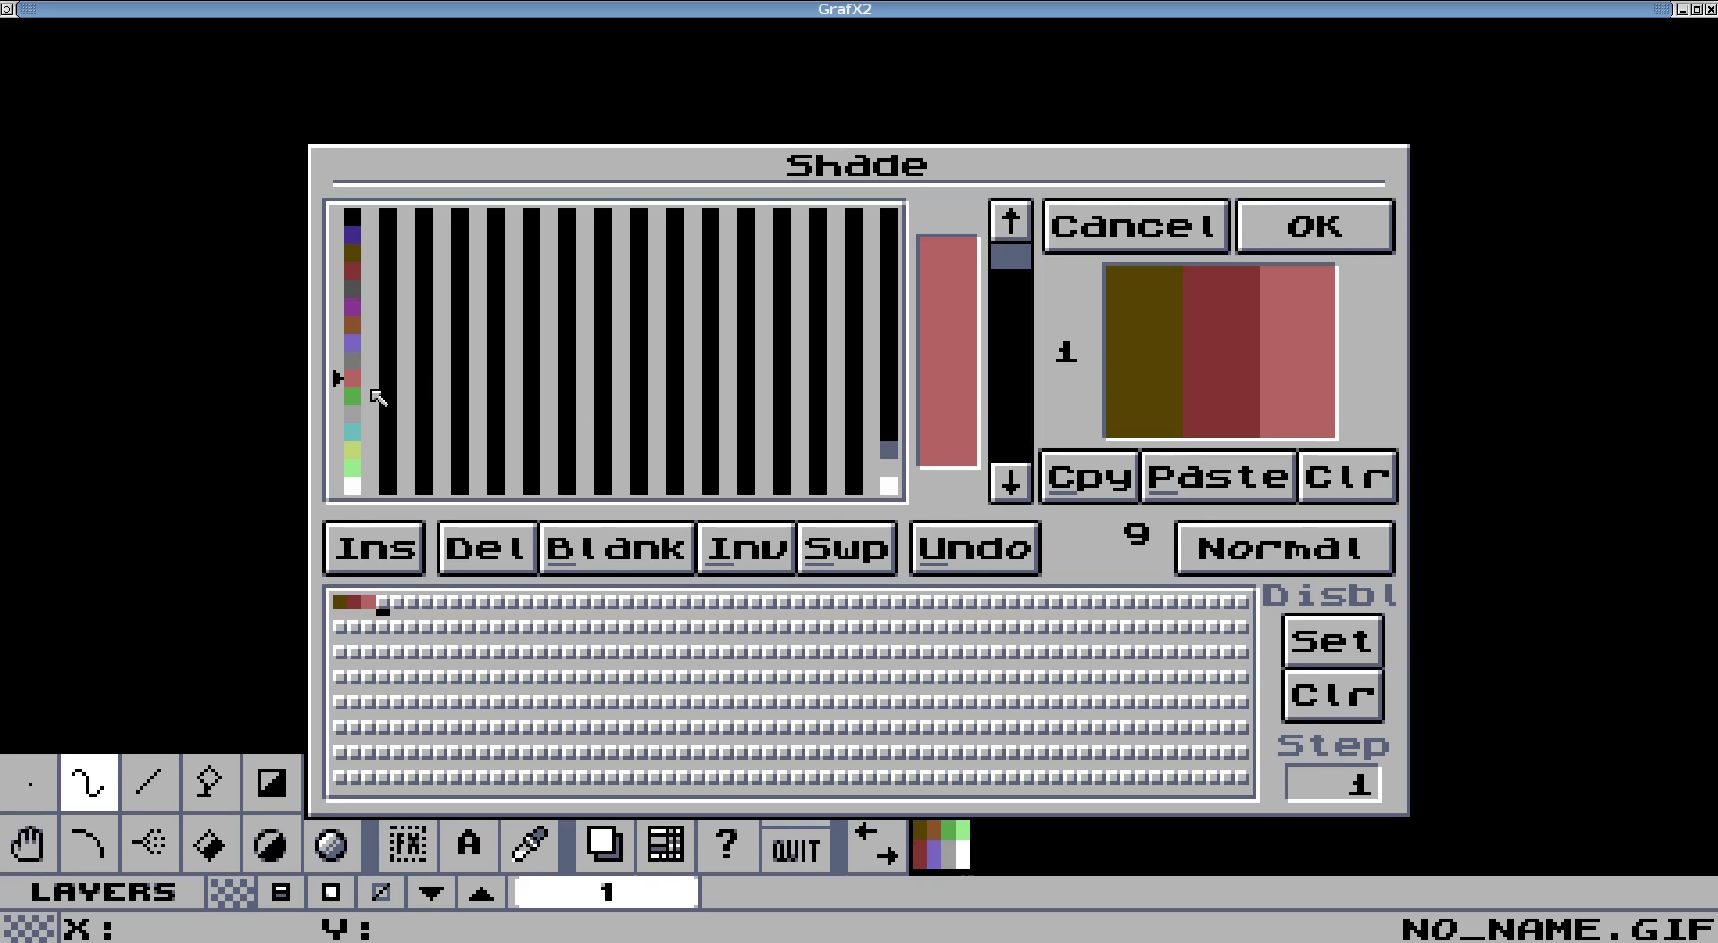
click(352, 414)
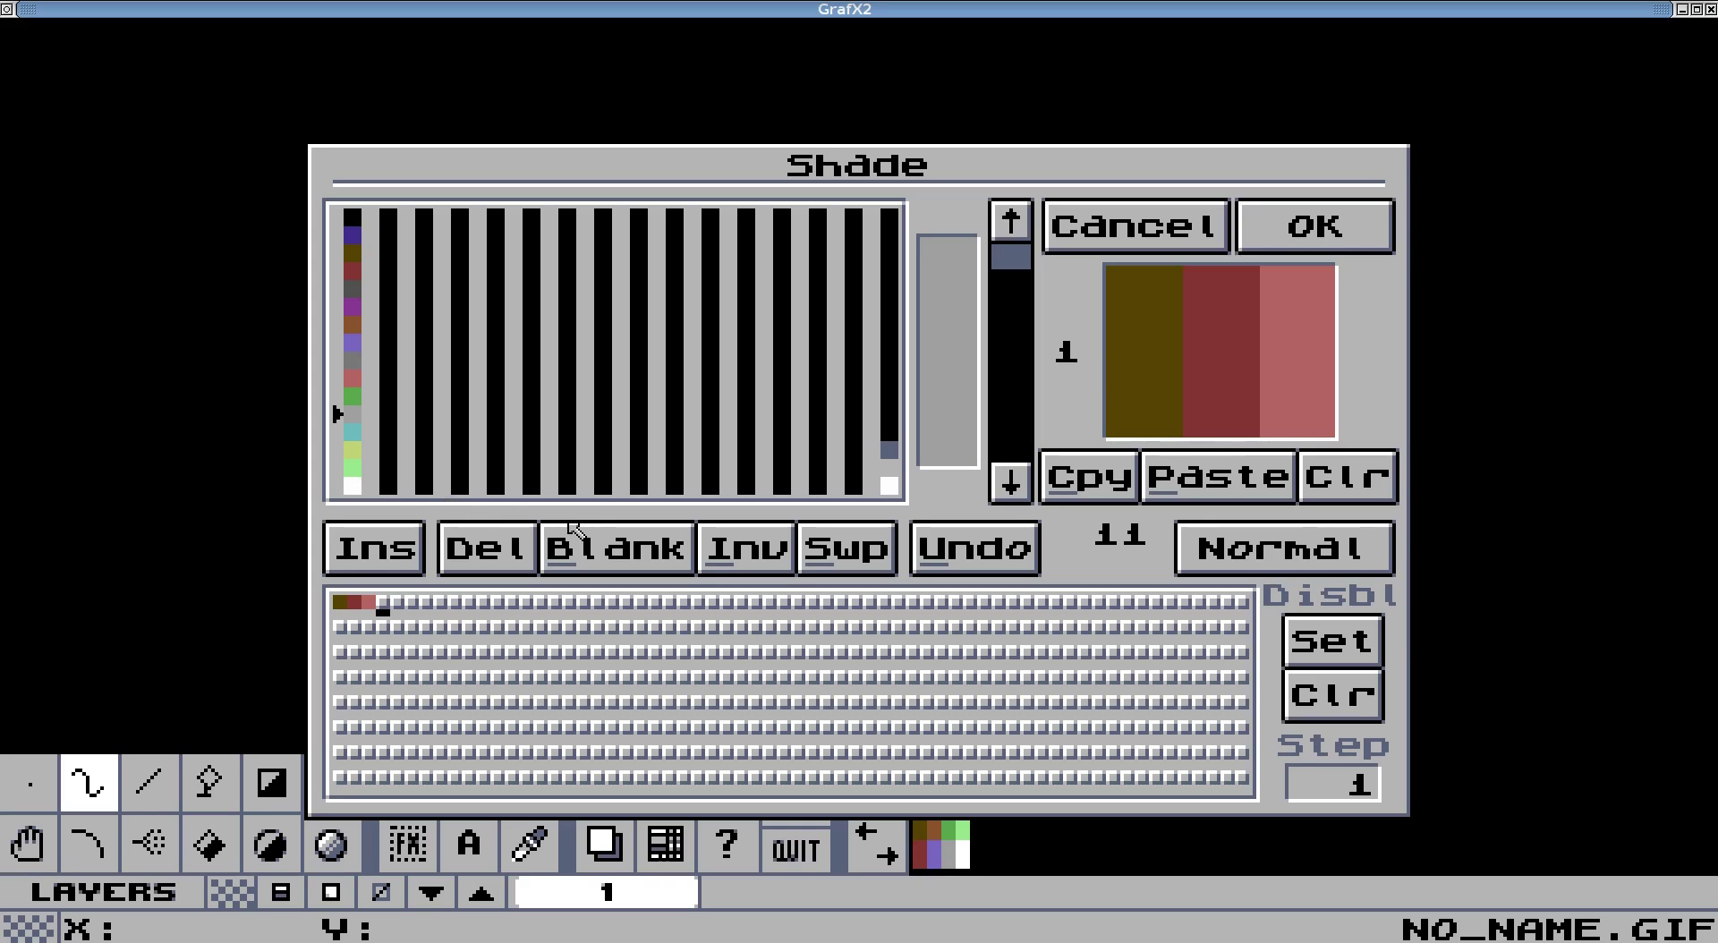
click(387, 544)
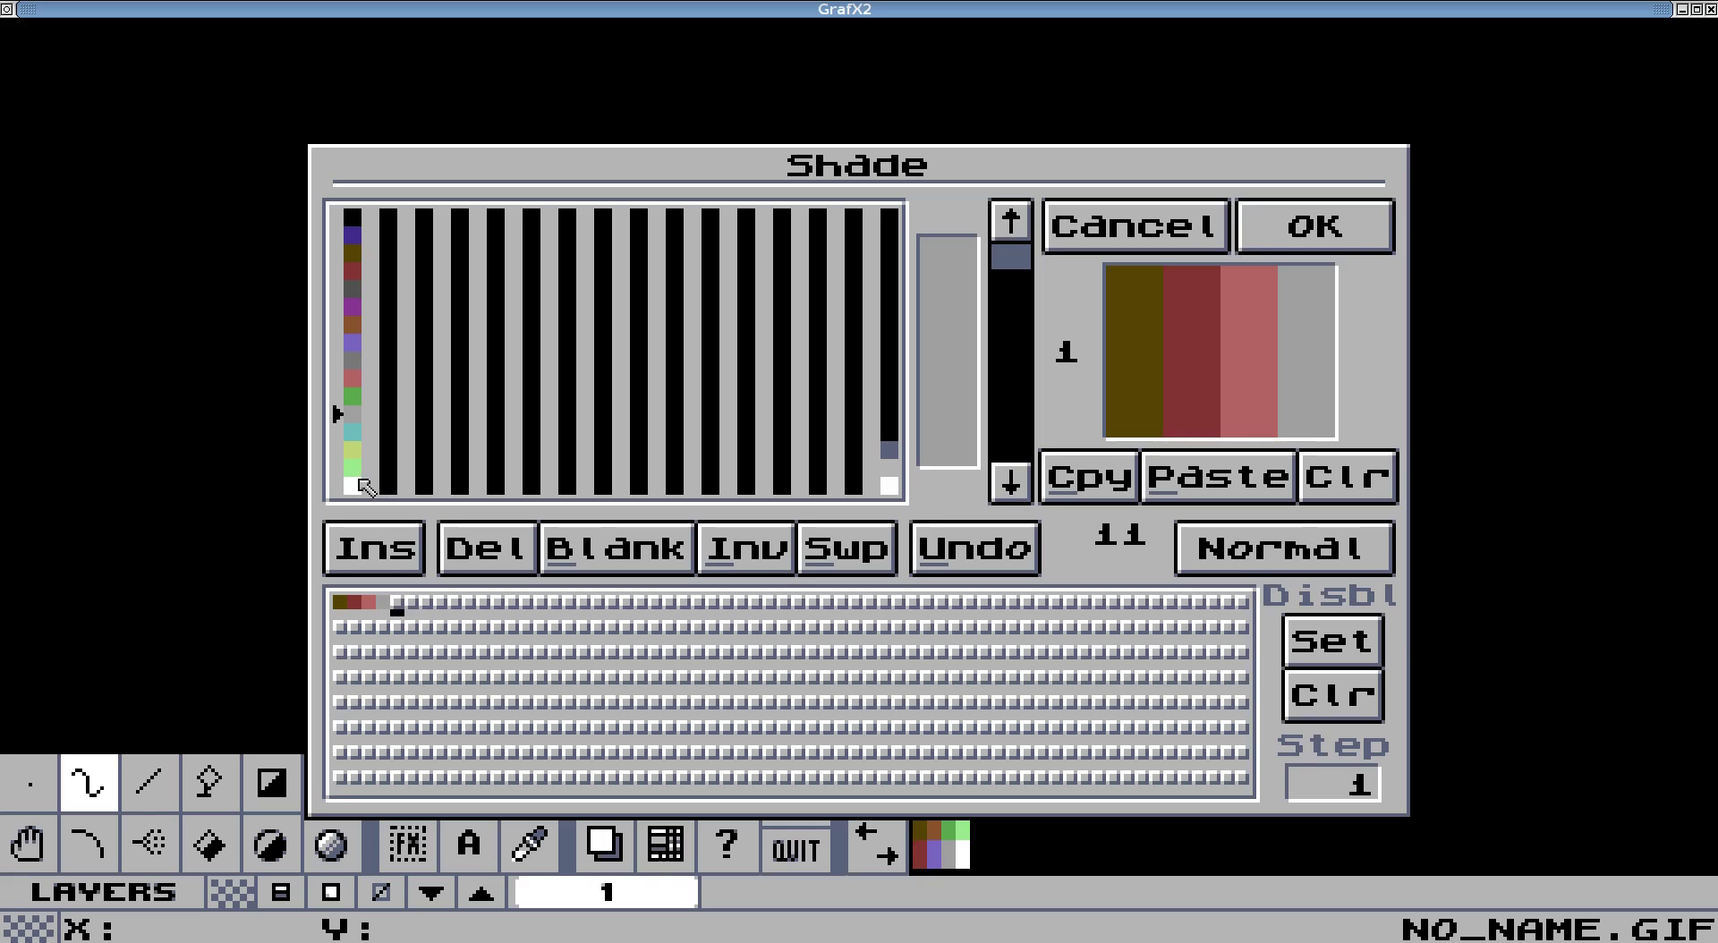
click(355, 486)
click(381, 537)
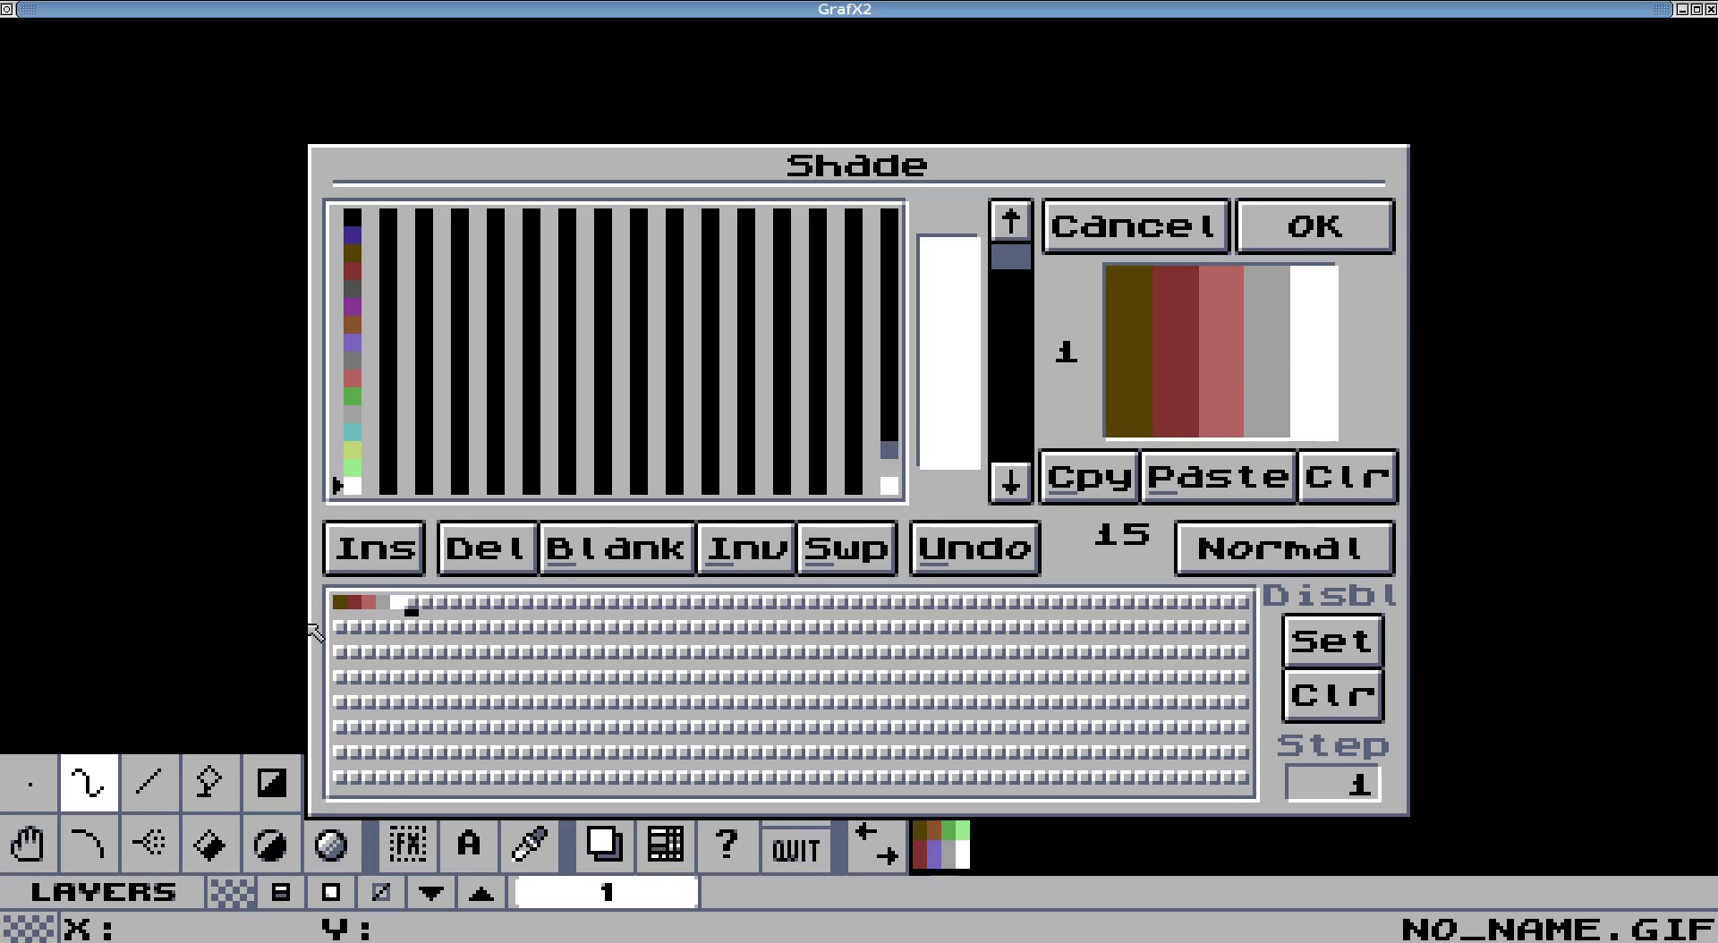
Browse the other shade ranges, including the empty second one, and return to shade 1.
click(368, 602)
click(1014, 481)
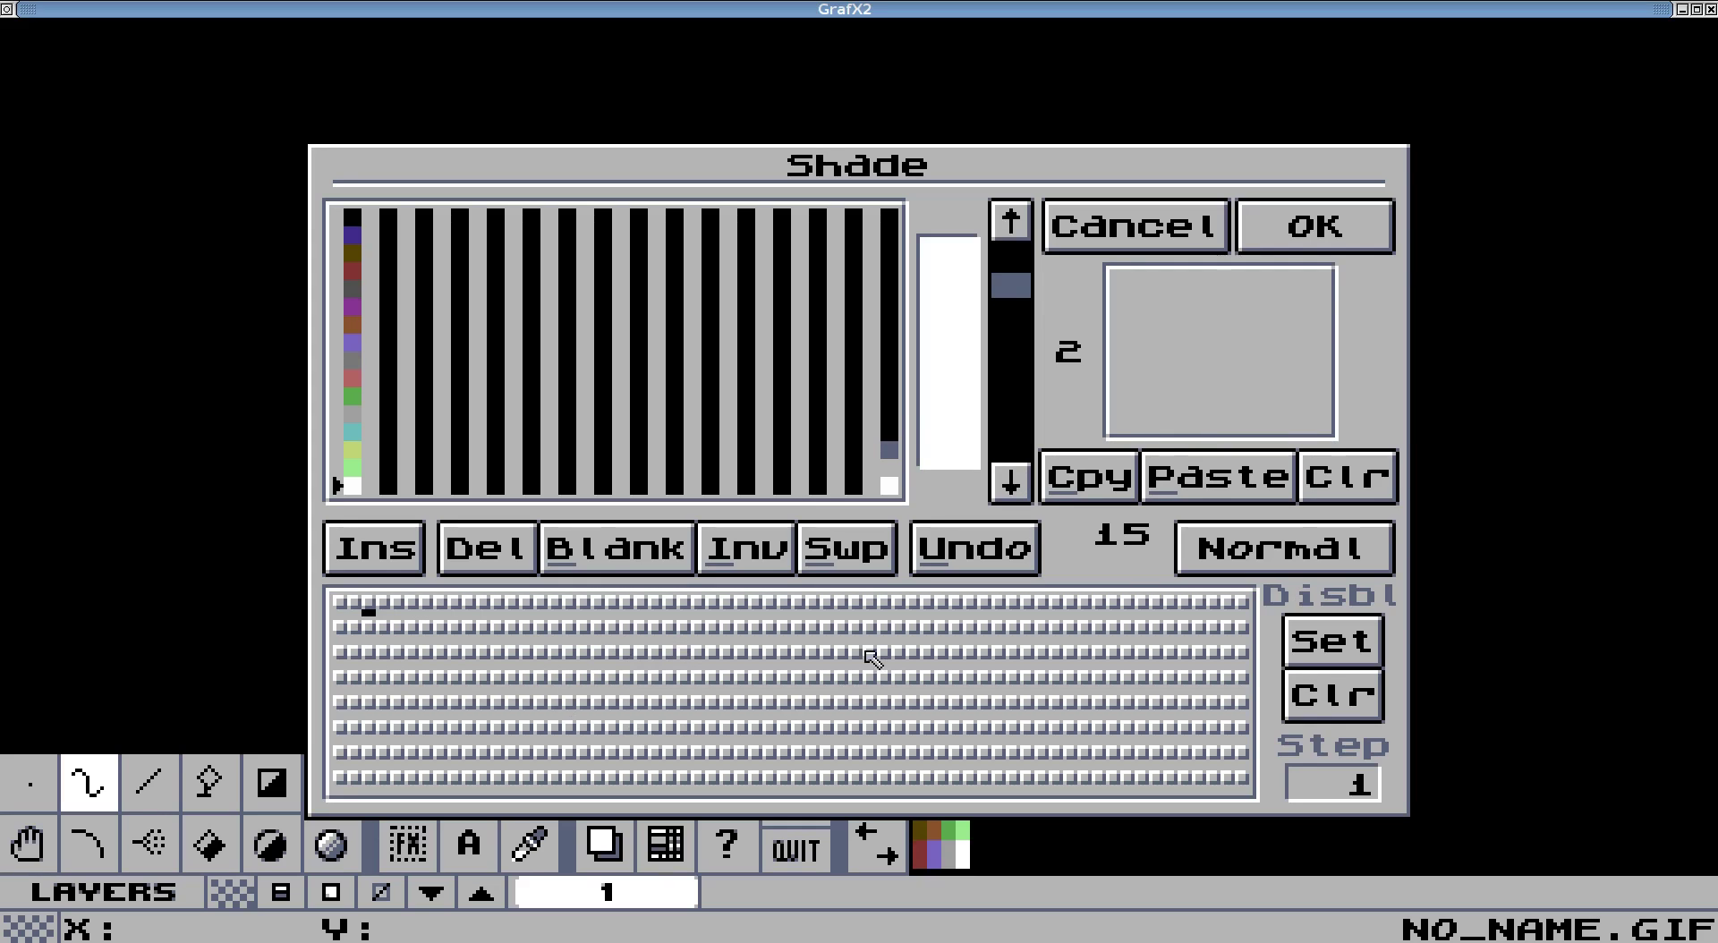
click(1014, 224)
click(1014, 481)
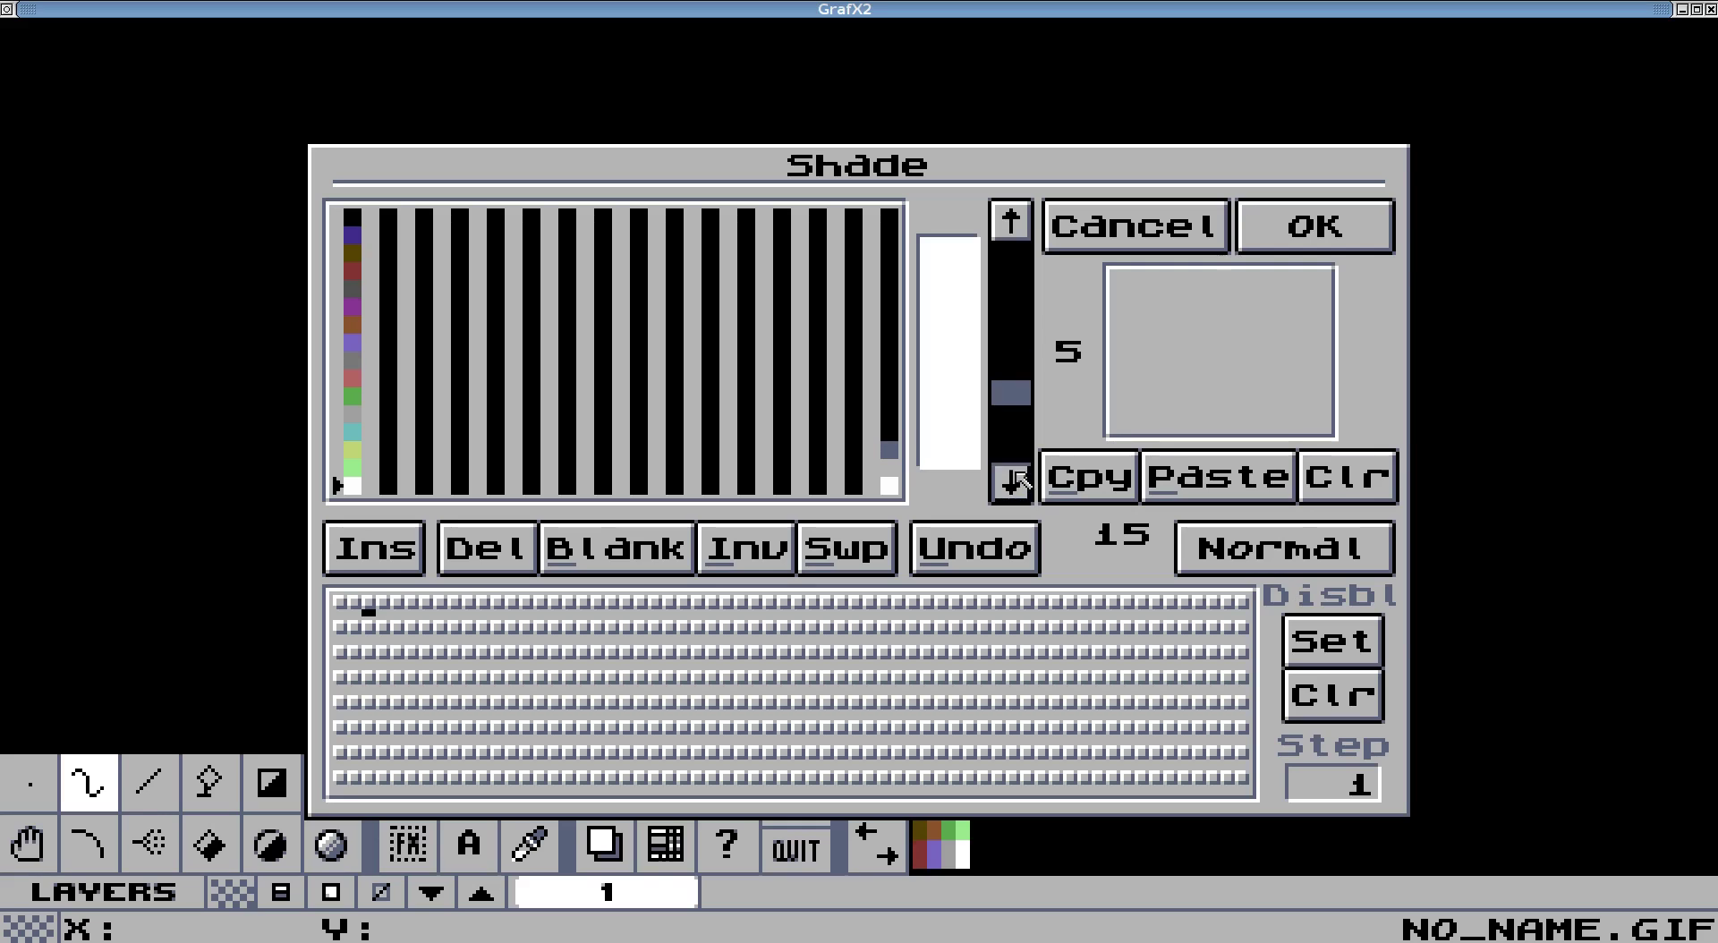
click(1027, 251)
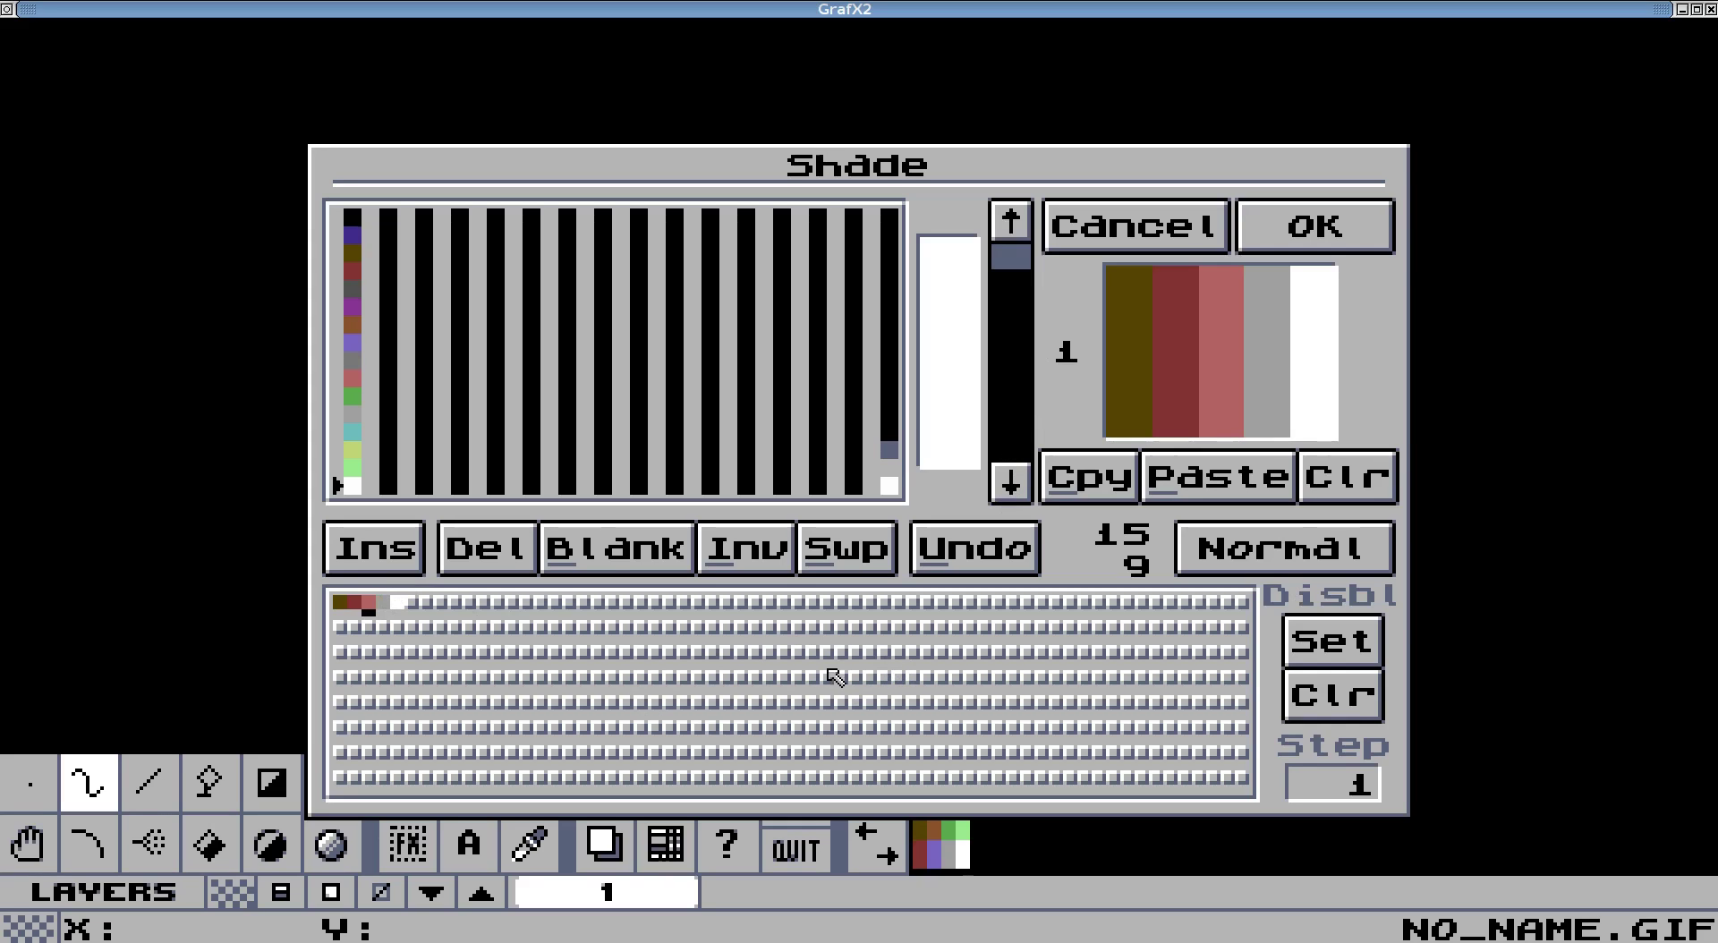
click(1017, 495)
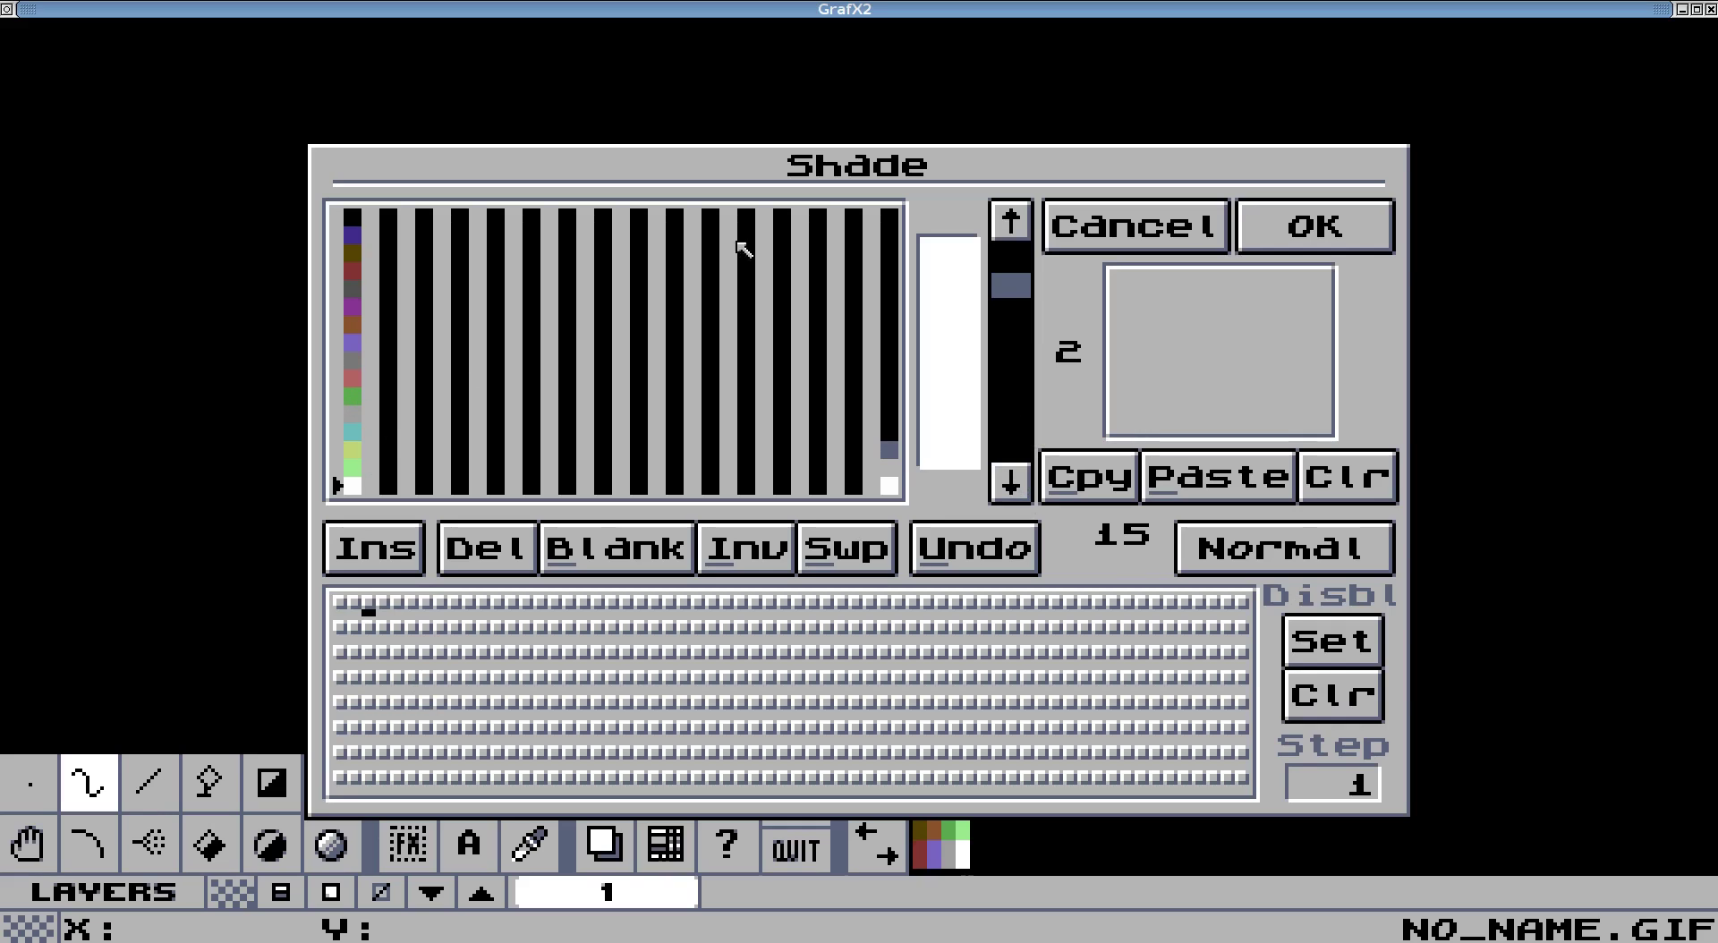
click(1014, 222)
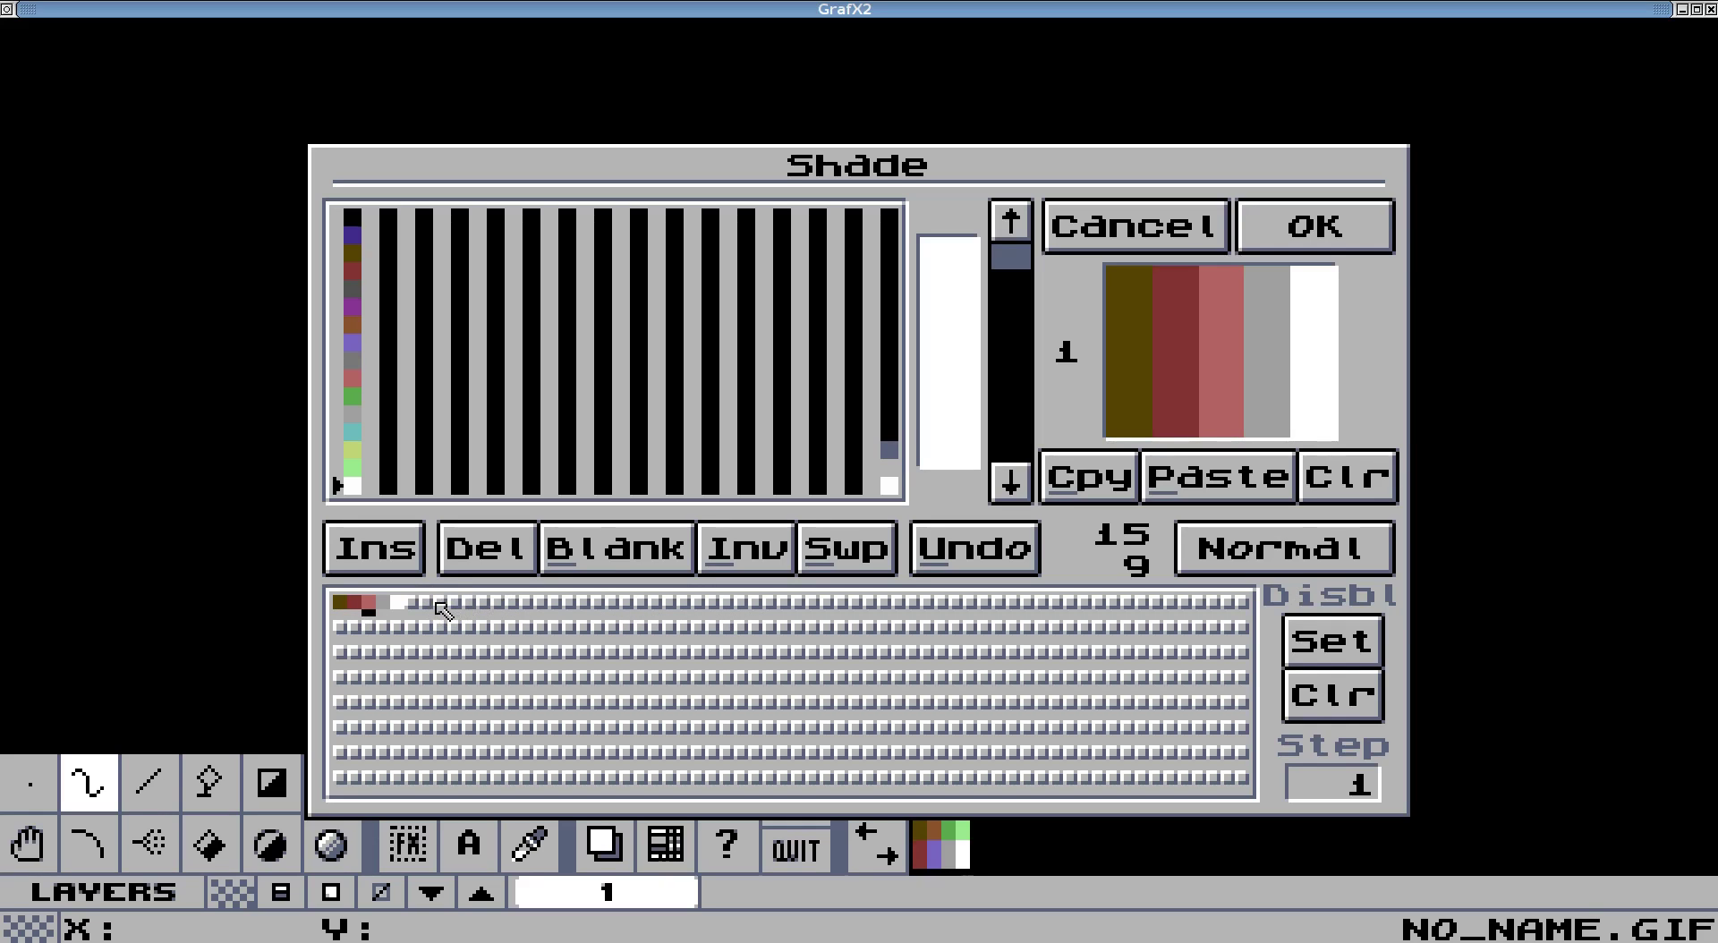
Append purple, light violet, green and yellow-green after white in shade 1.
click(432, 607)
click(353, 236)
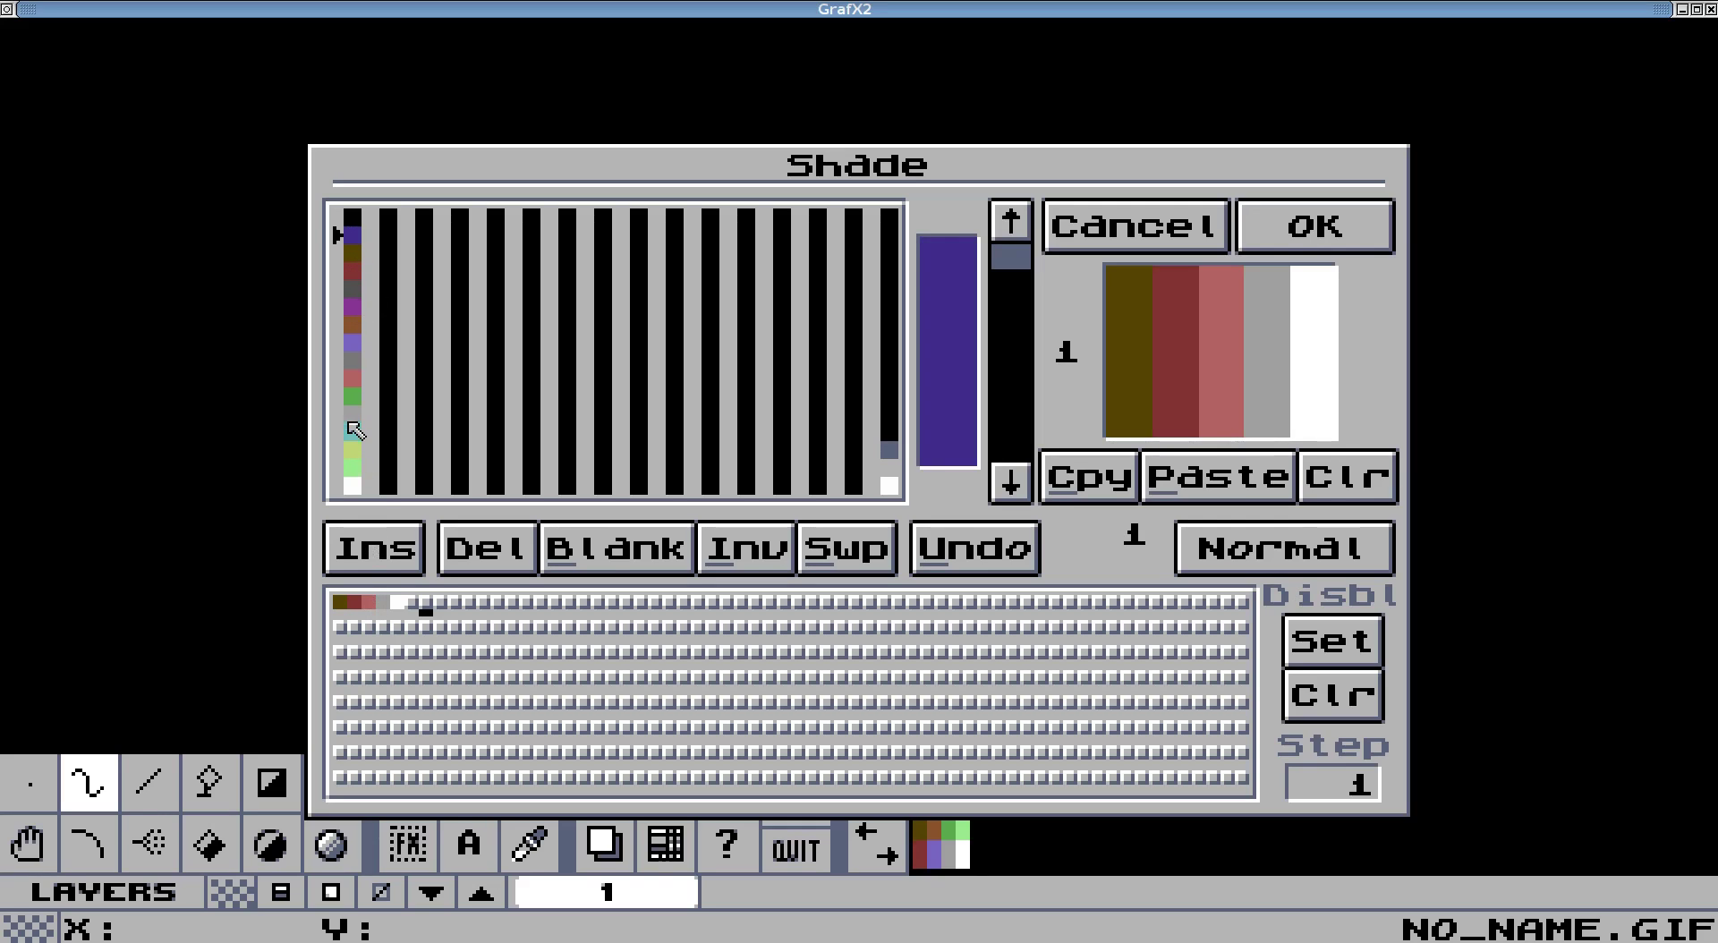
click(424, 603)
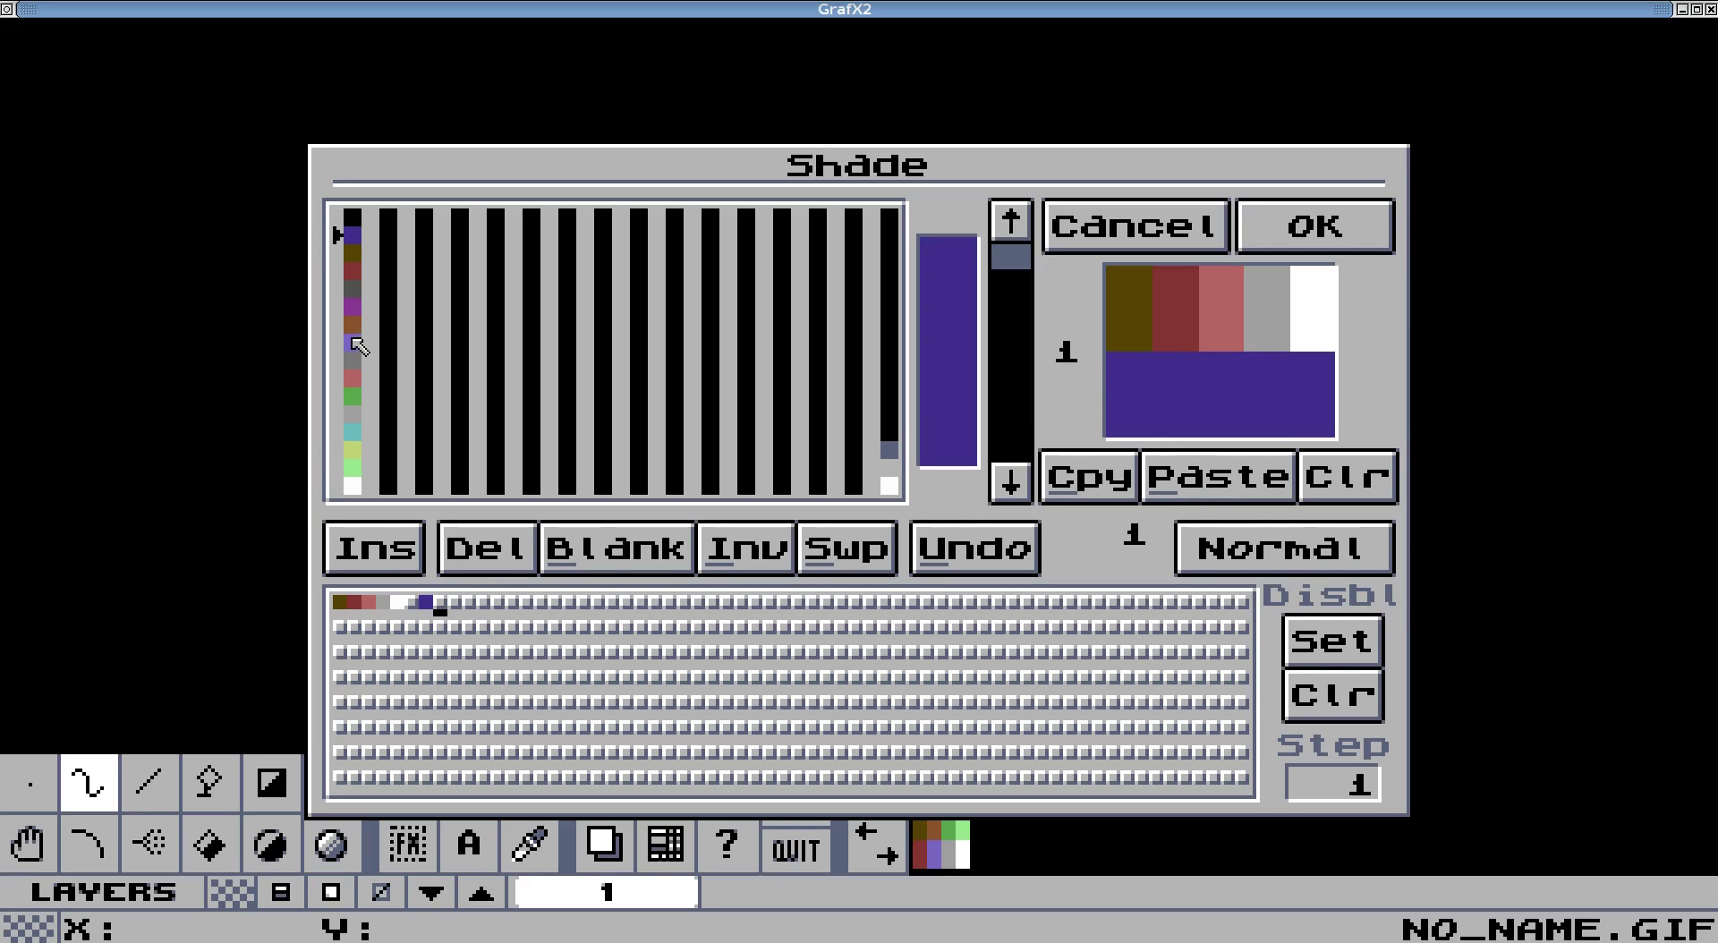
click(358, 308)
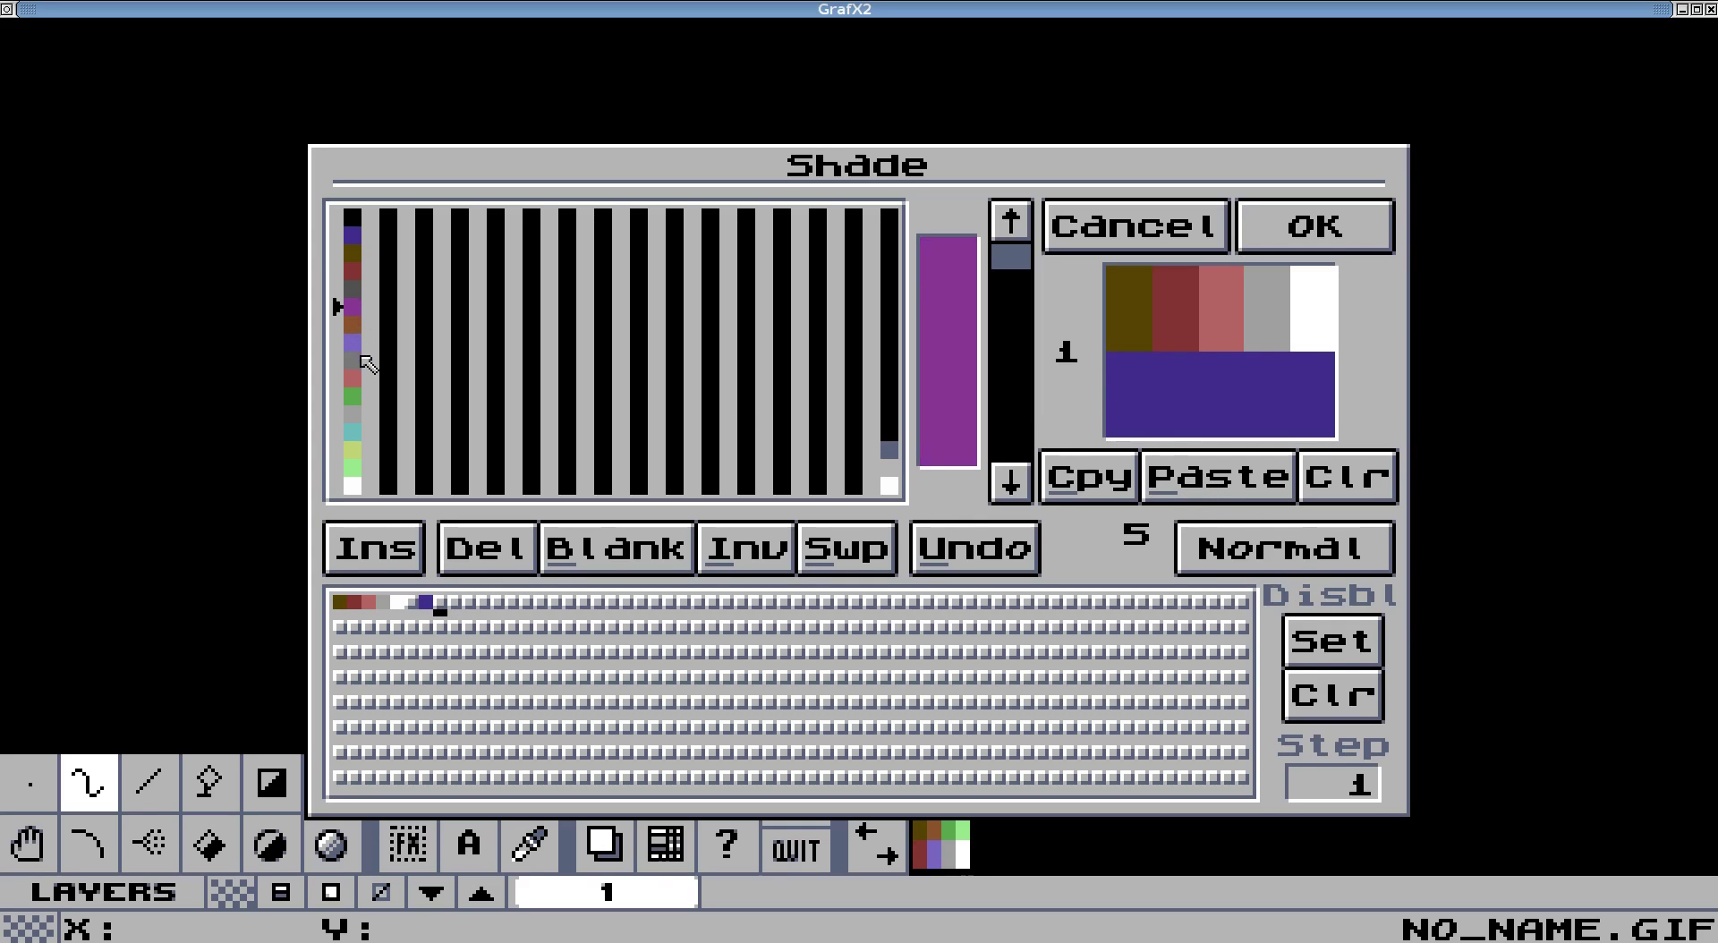
click(358, 347)
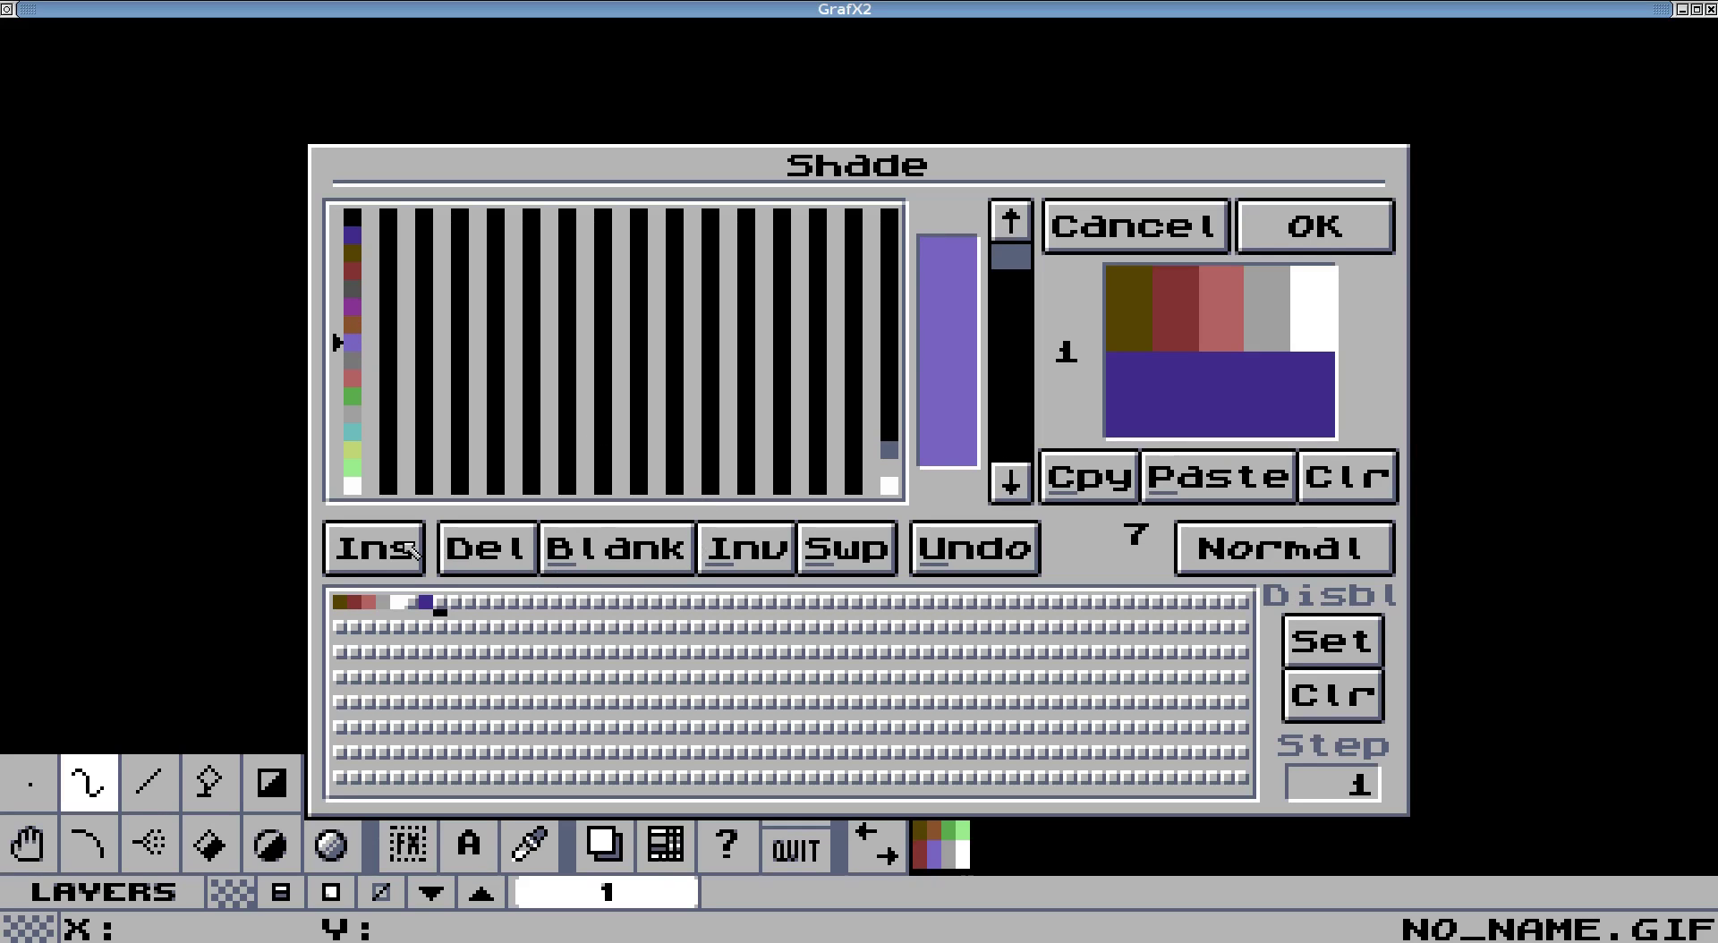
click(411, 549)
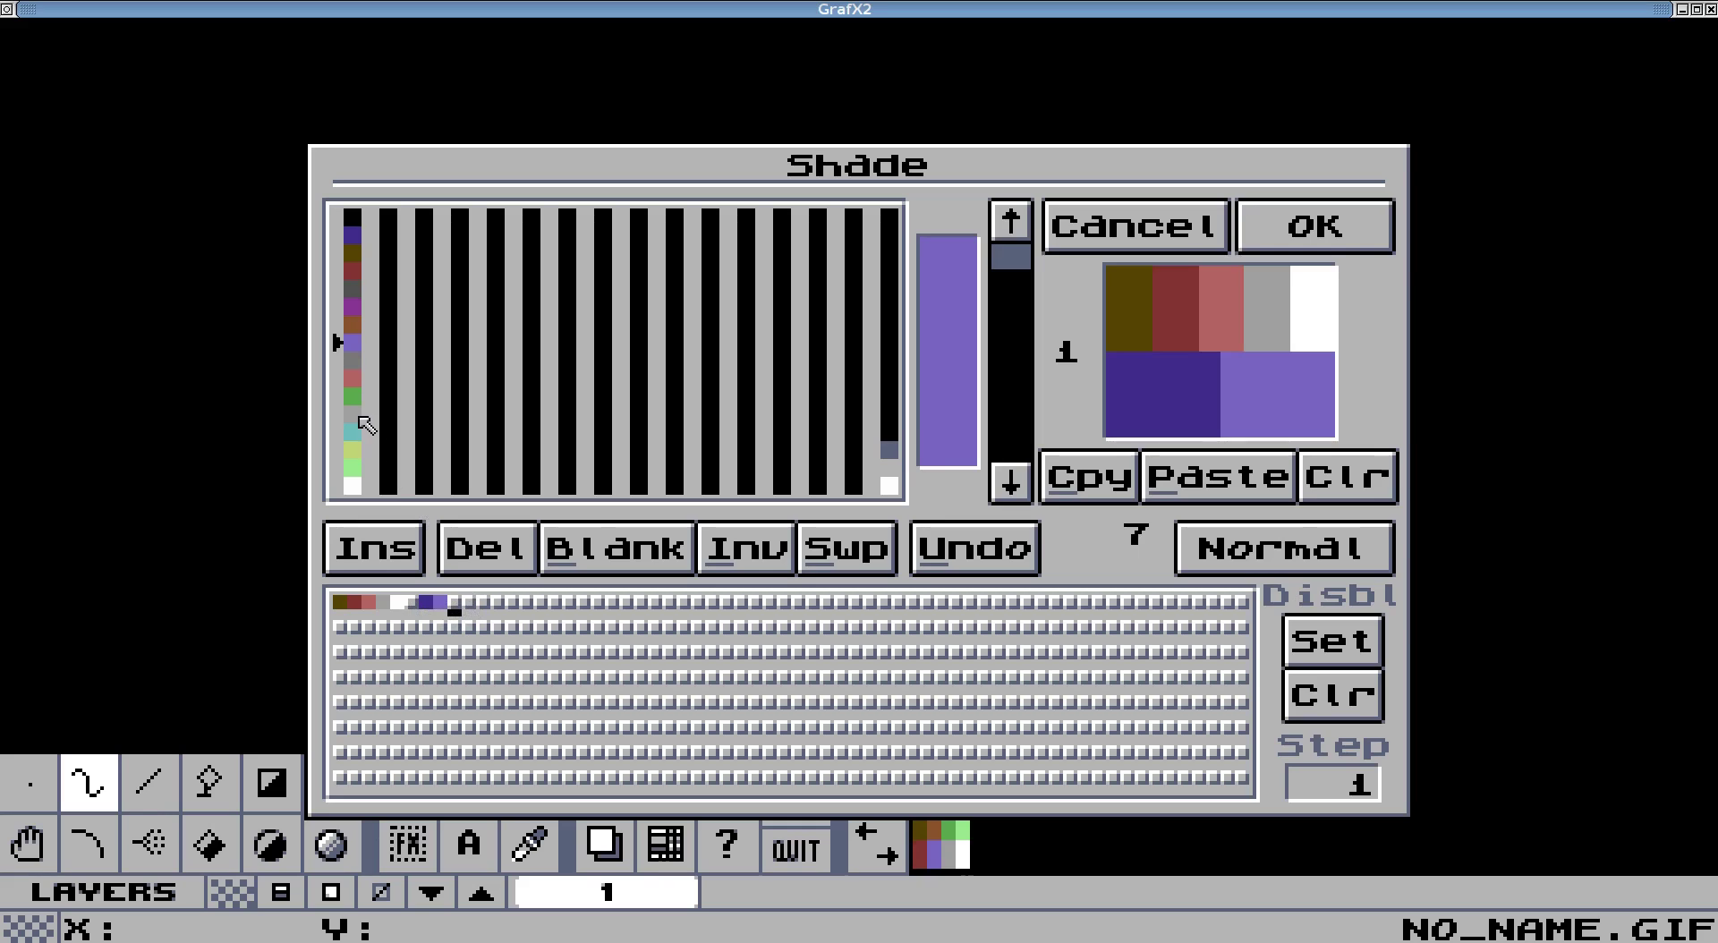
click(354, 399)
click(413, 556)
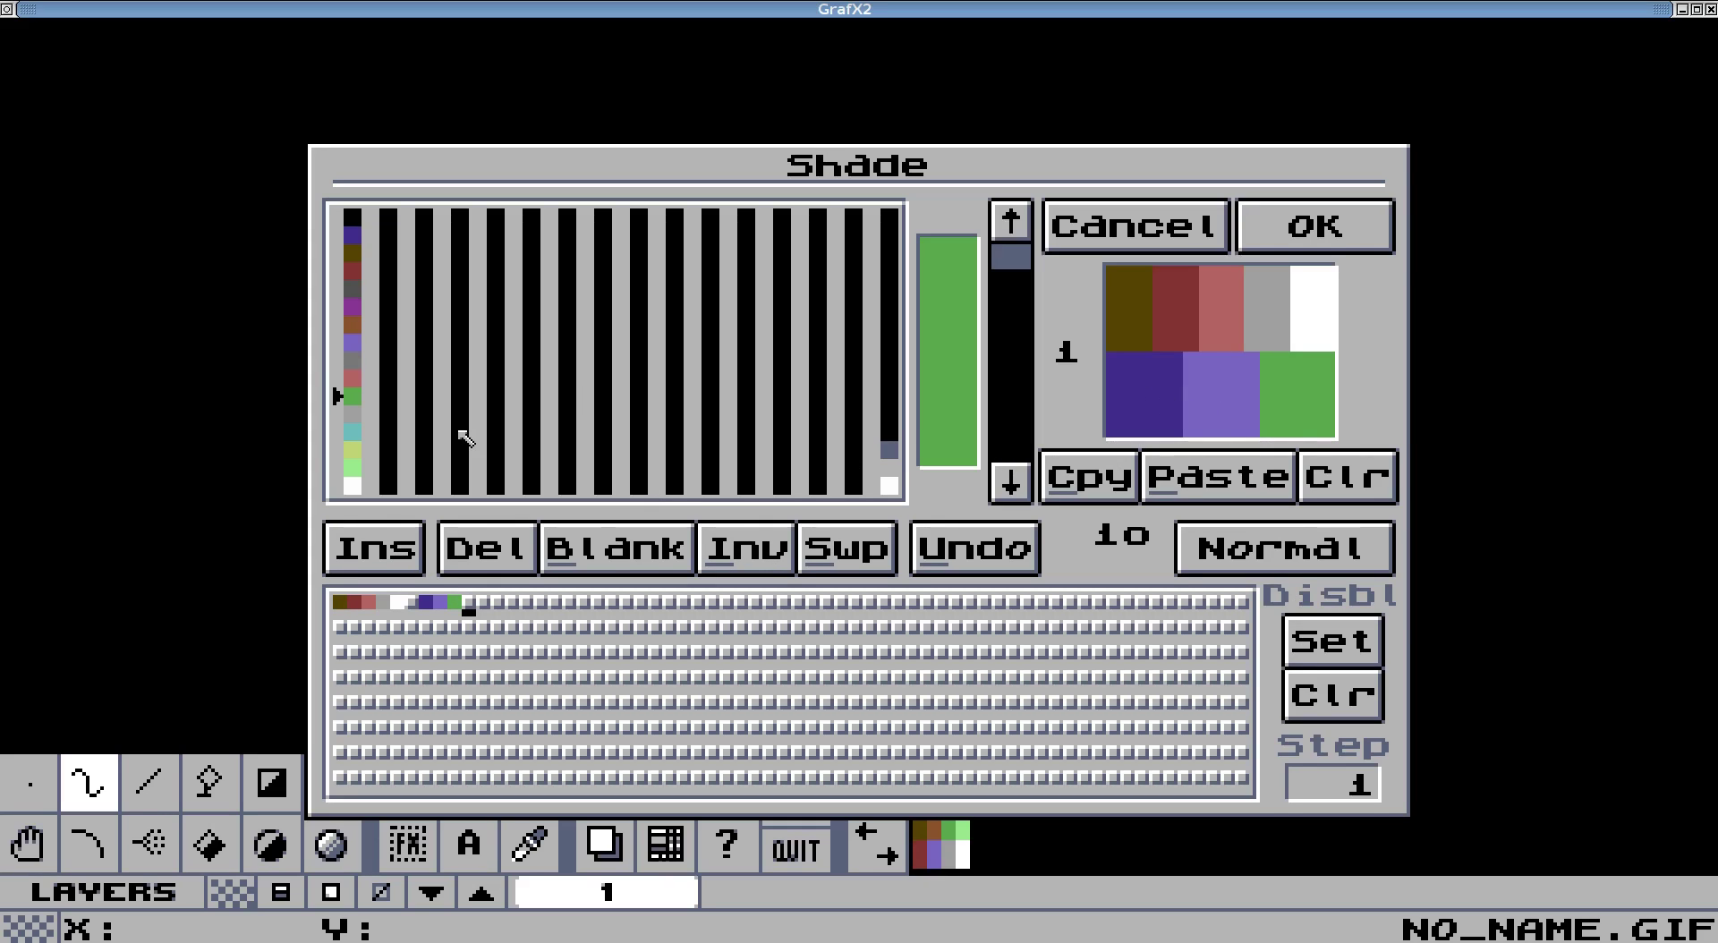
click(350, 457)
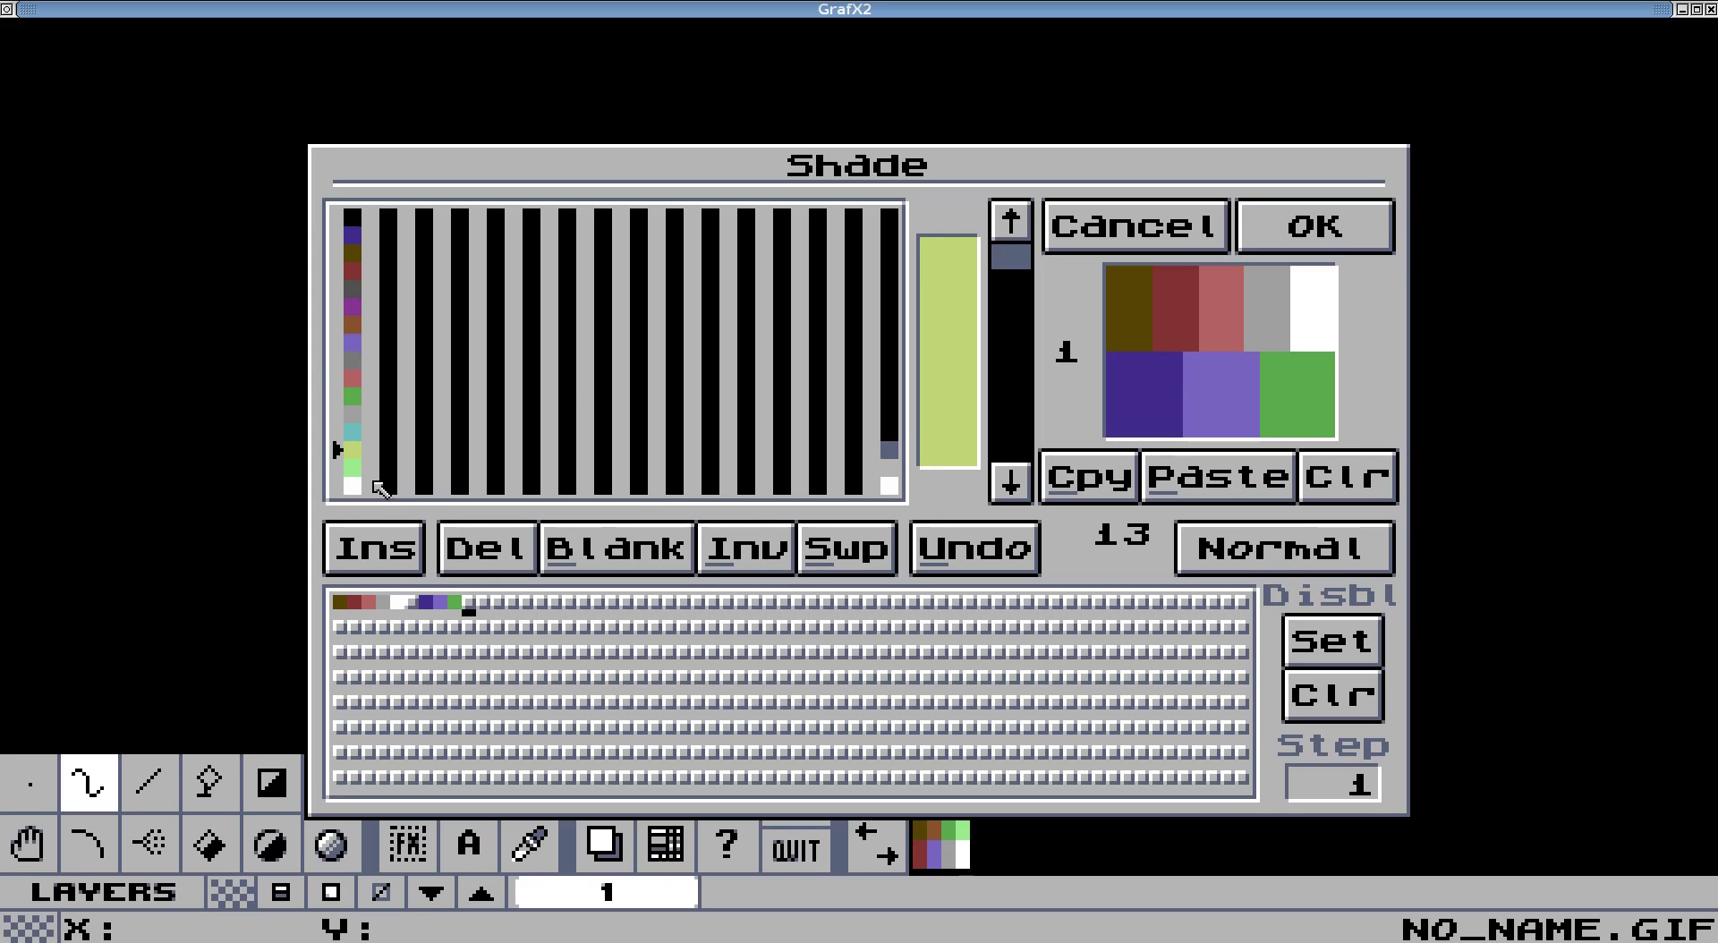
click(405, 550)
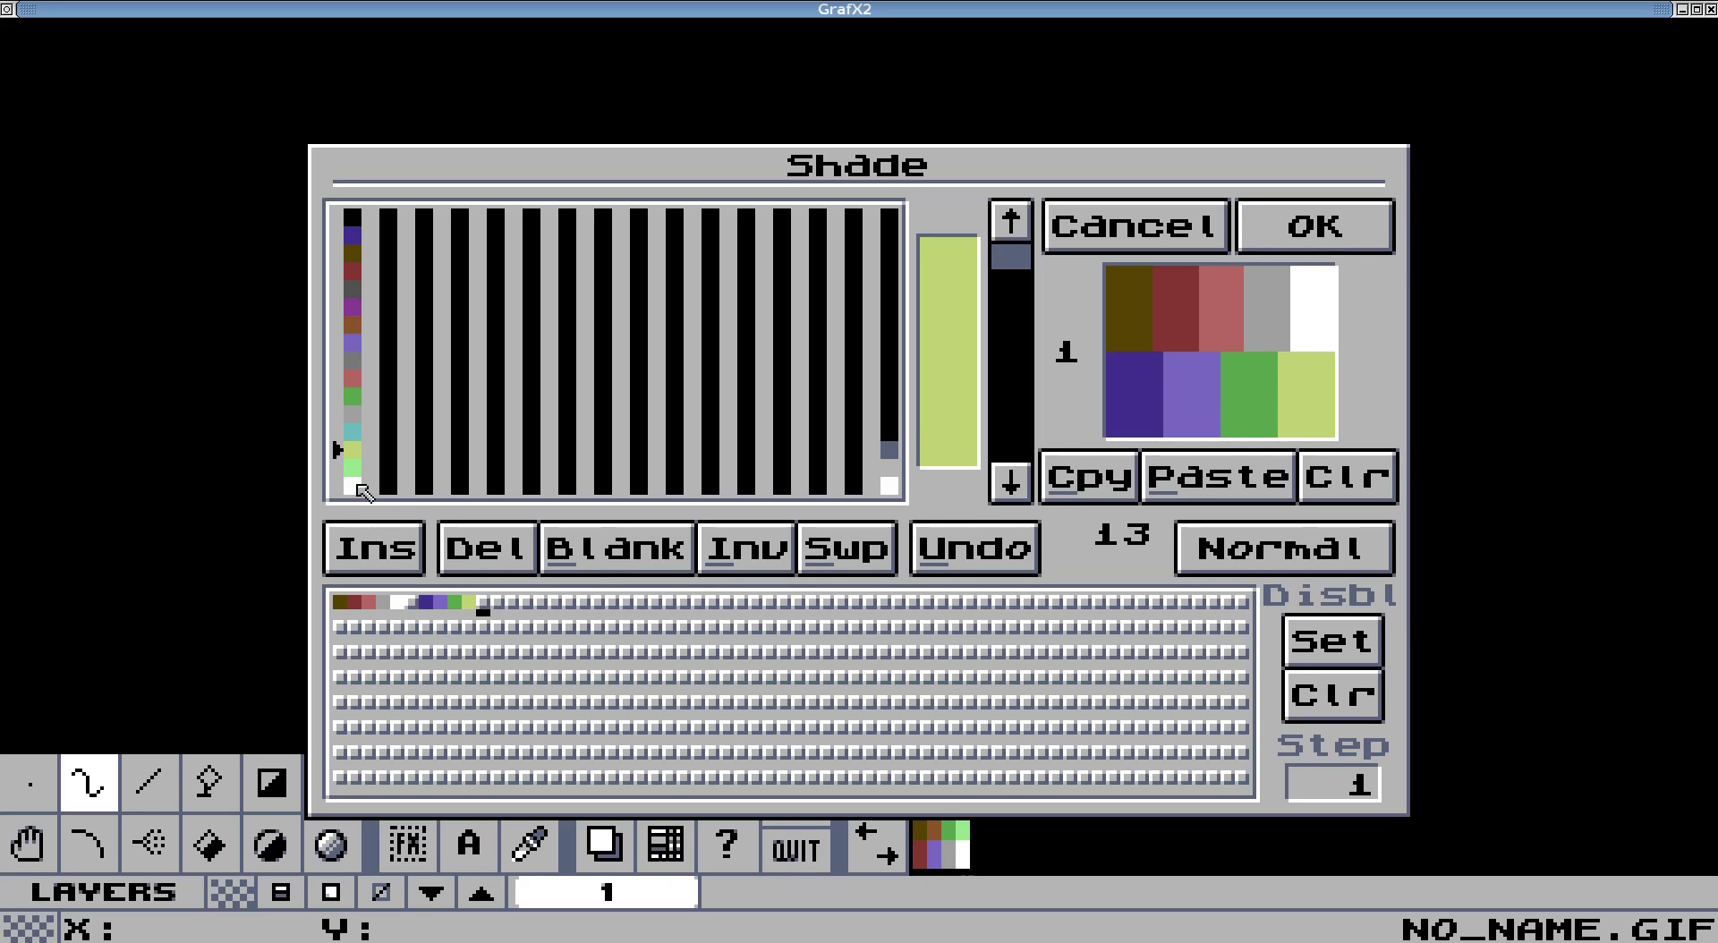
Add white to the end of shade 1 and check the second shade range.
click(359, 487)
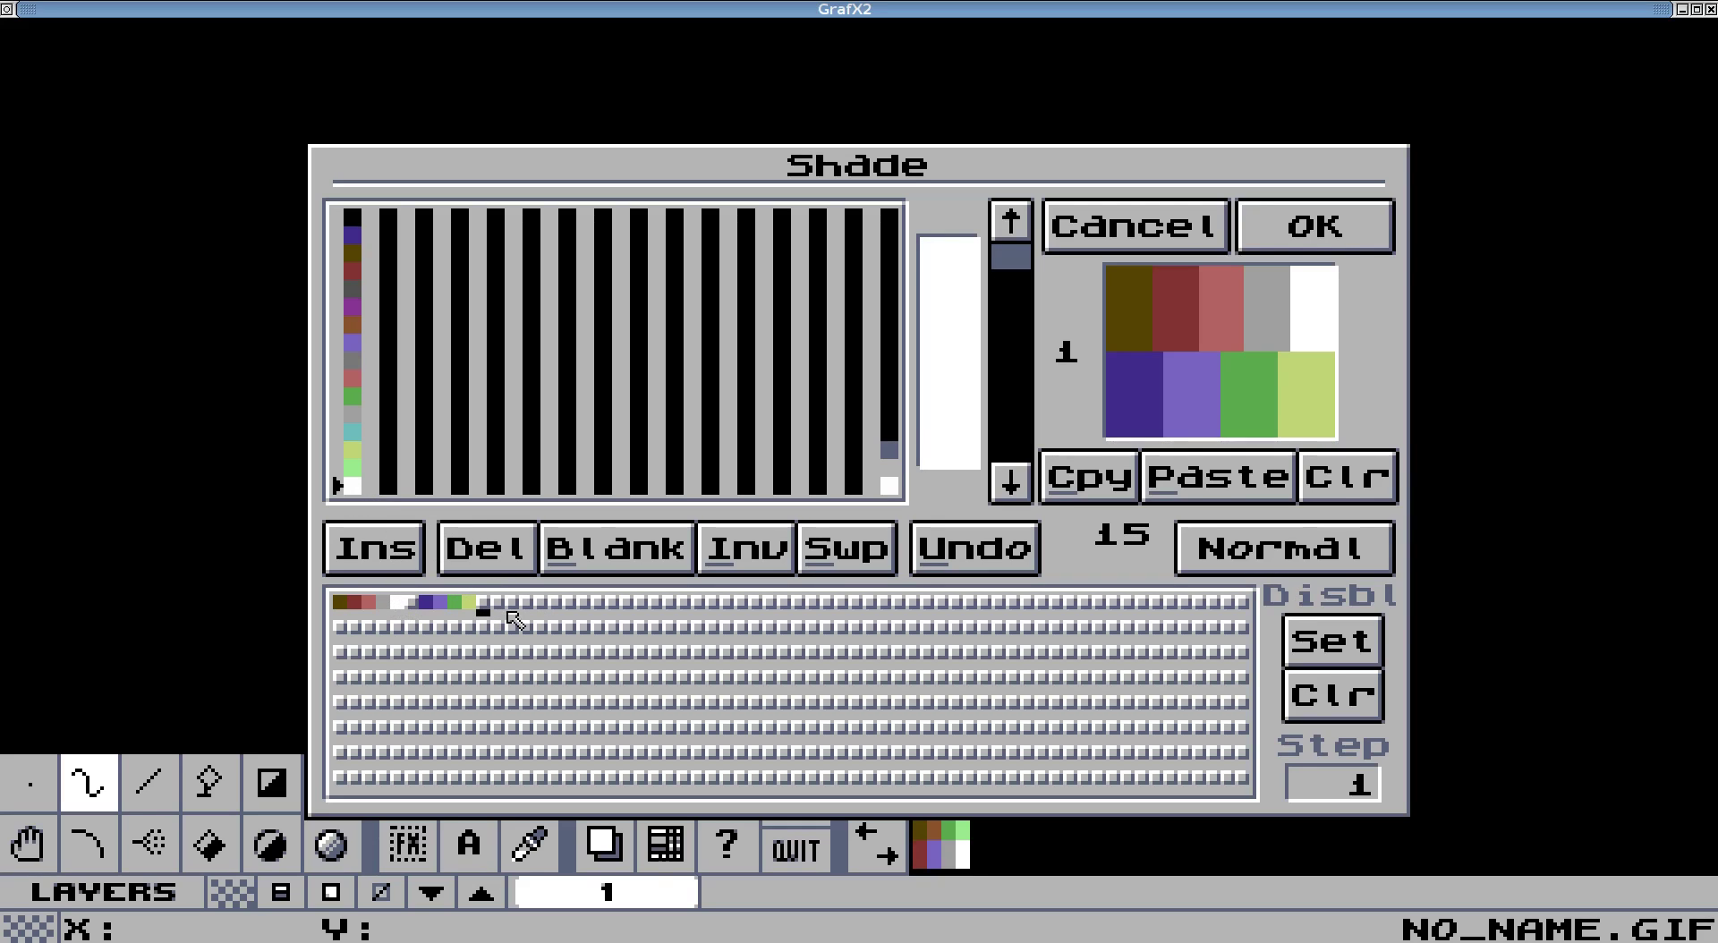
click(417, 559)
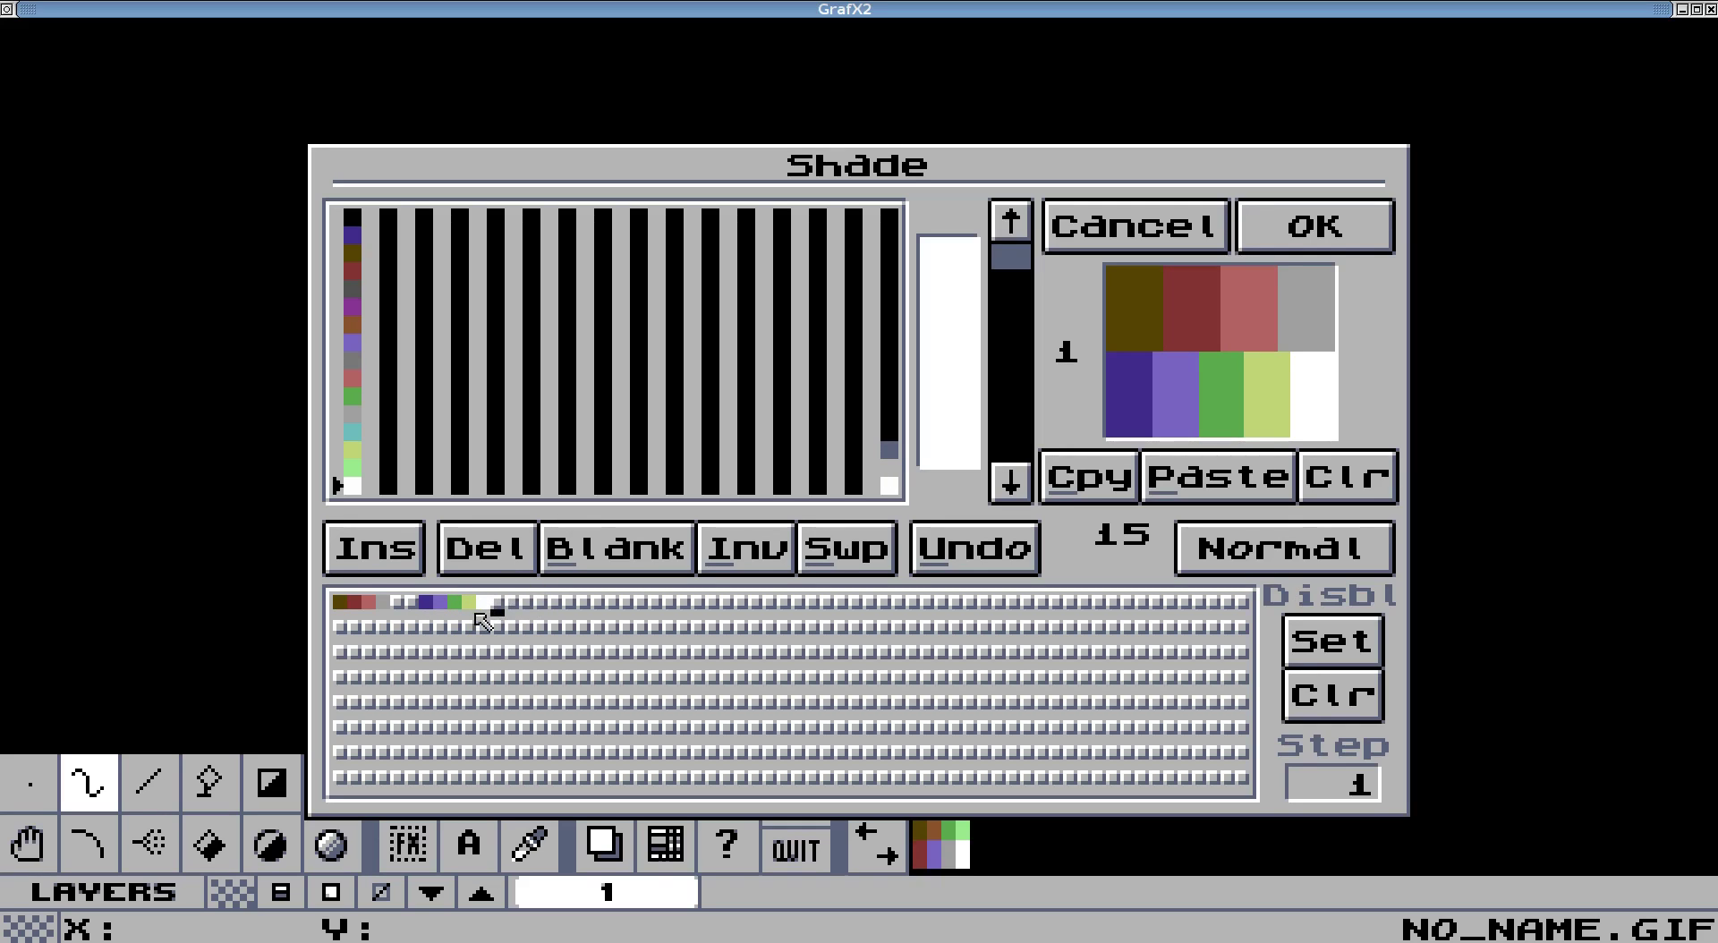
click(1011, 480)
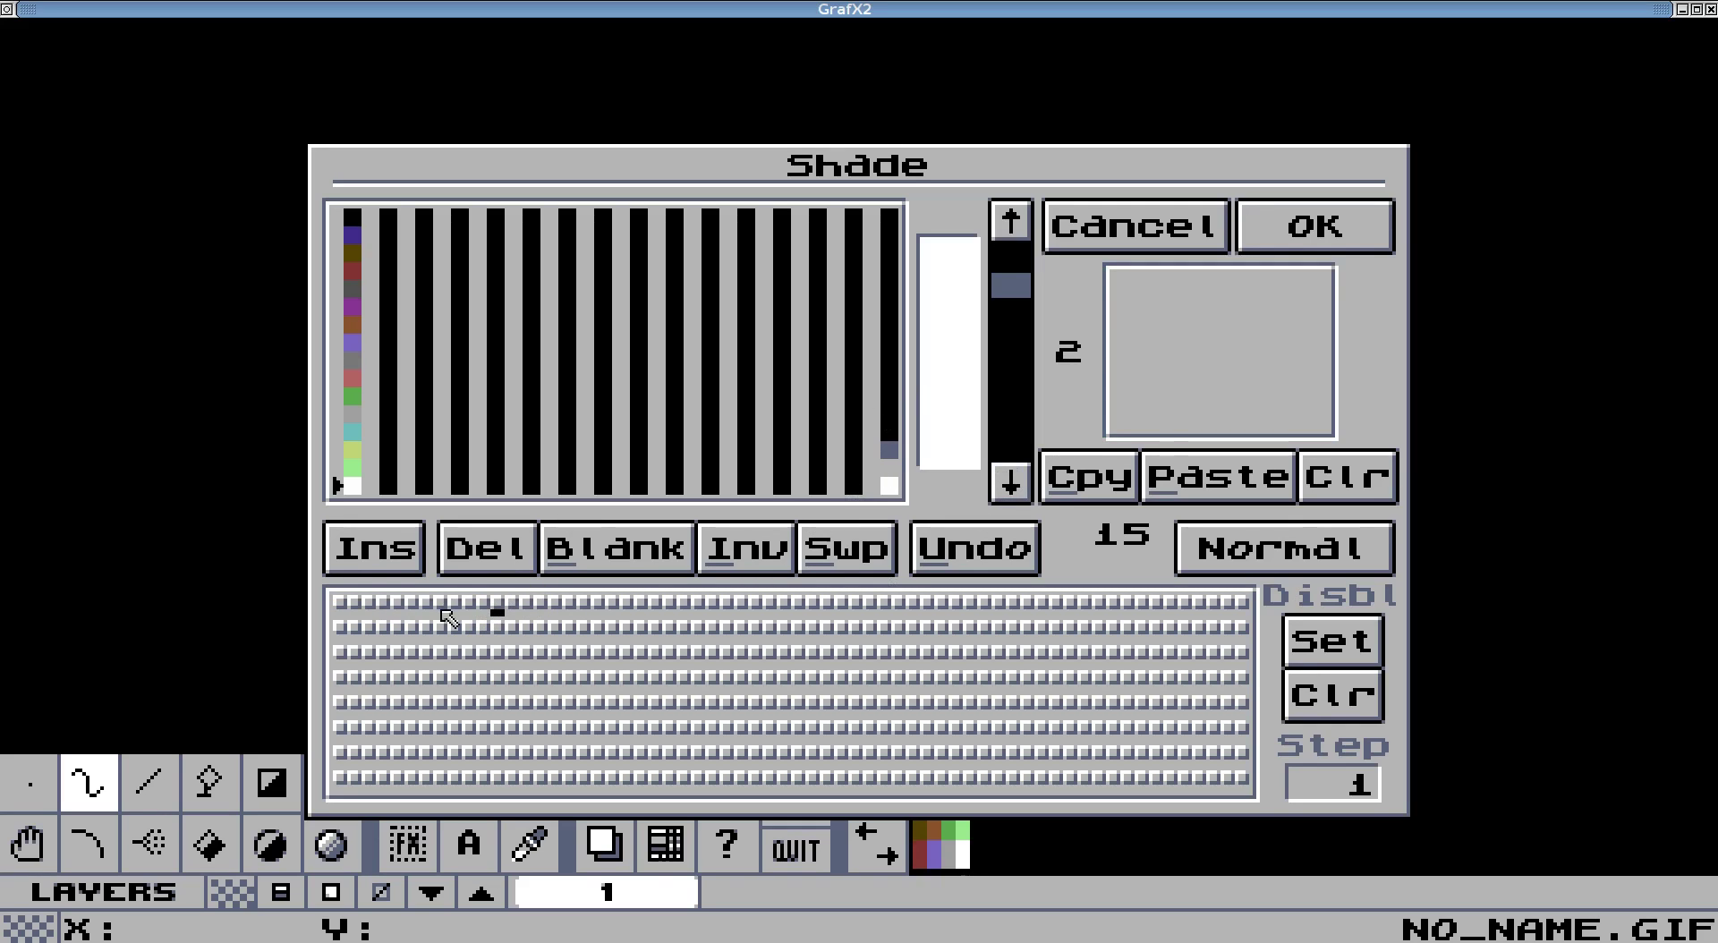
click(1017, 225)
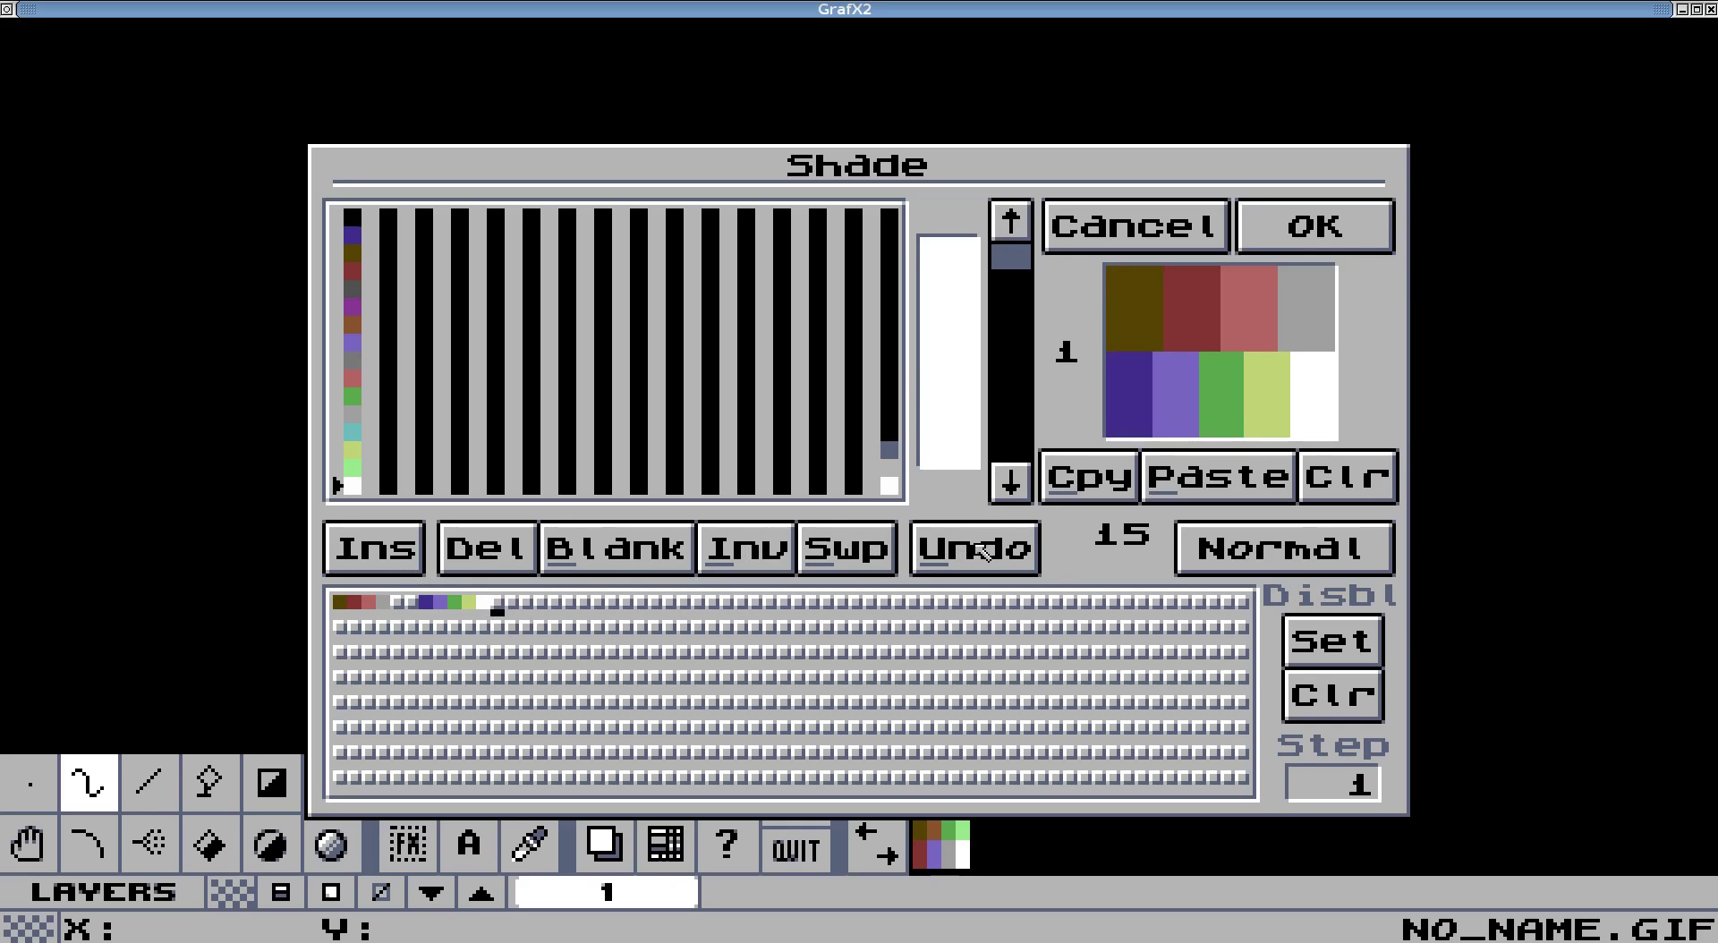
Insert and then remove a blank cell in the shade row so white follows grey.
click(483, 603)
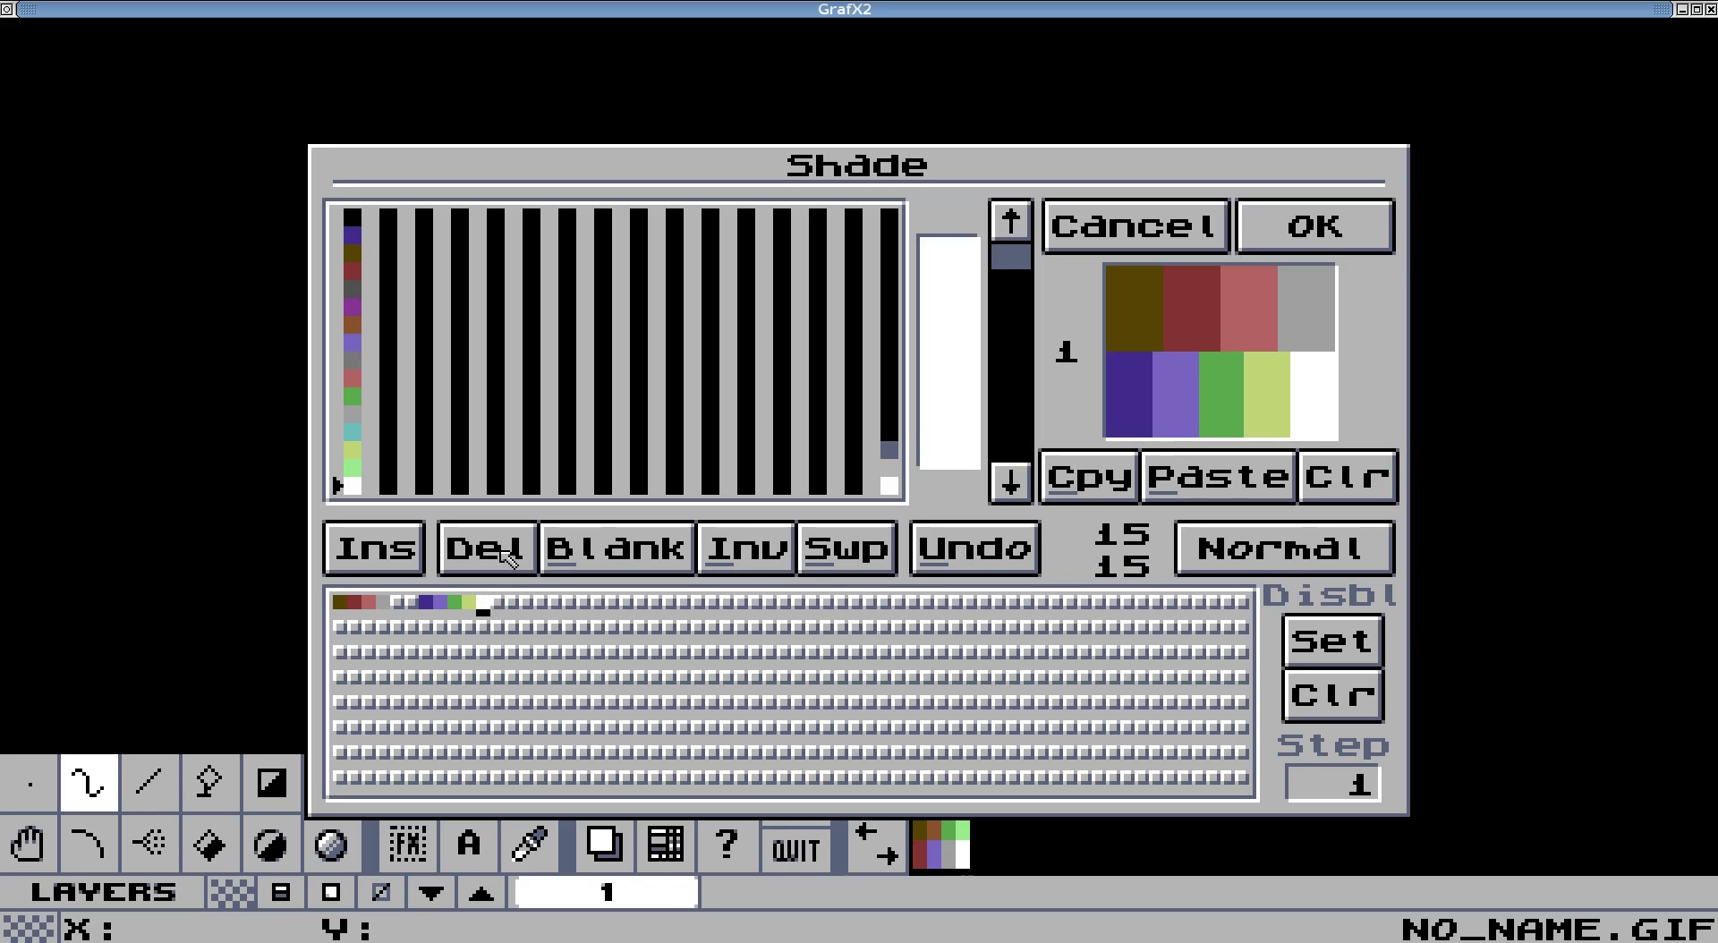
click(394, 604)
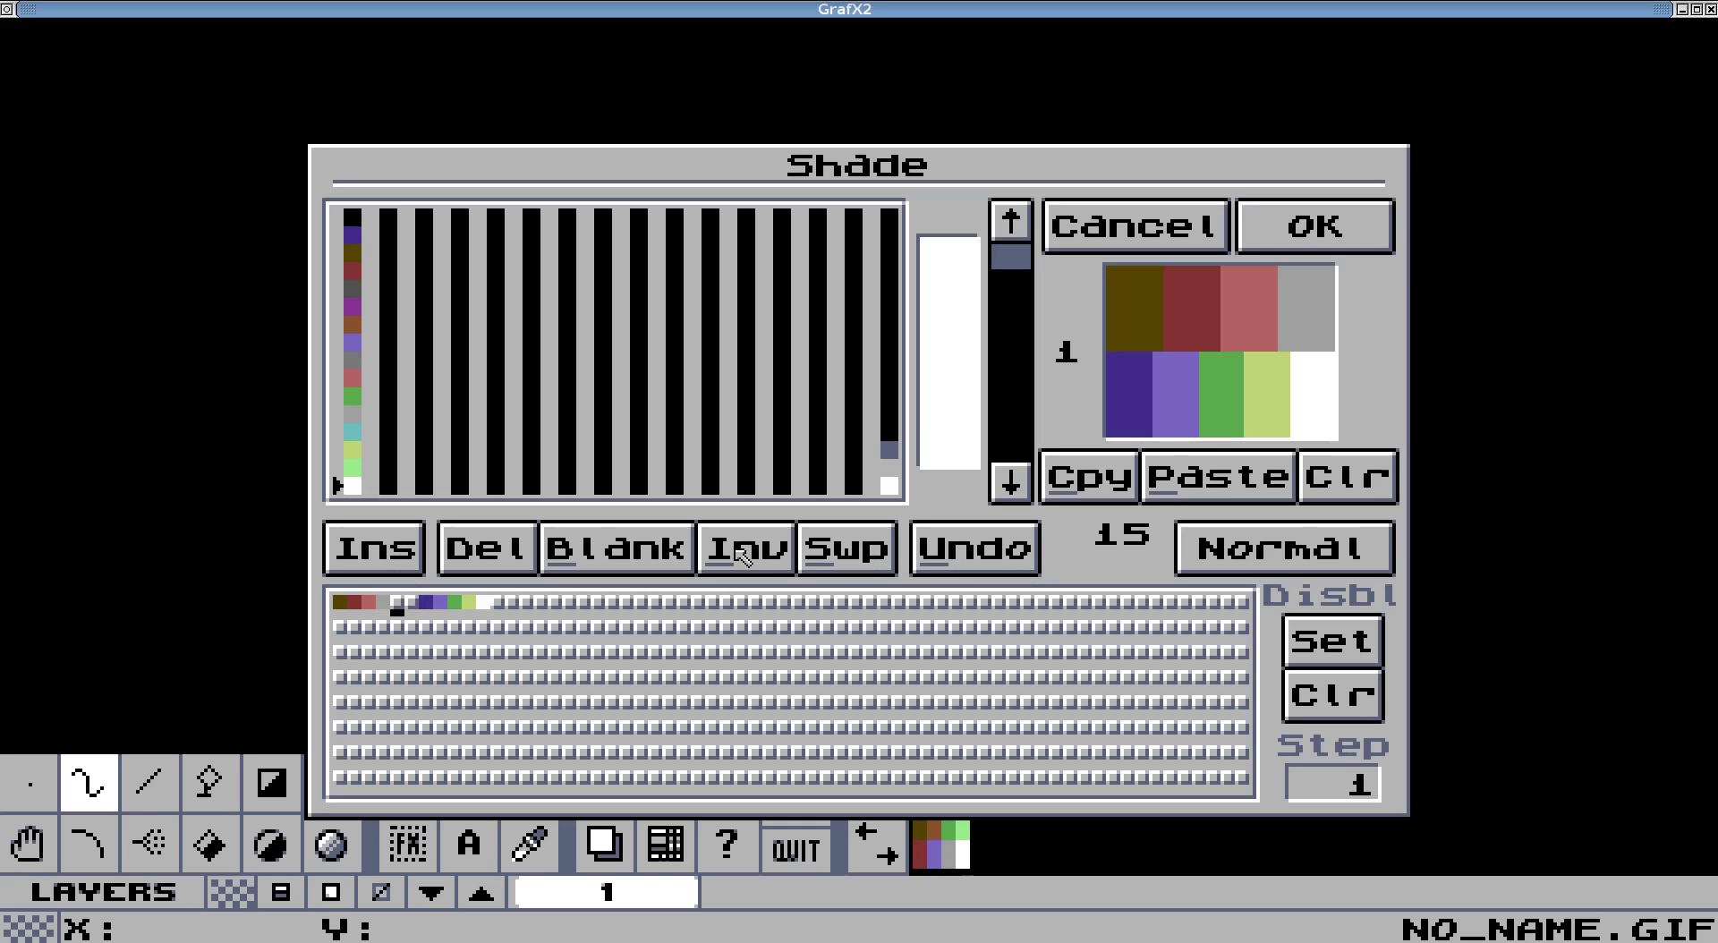
click(394, 556)
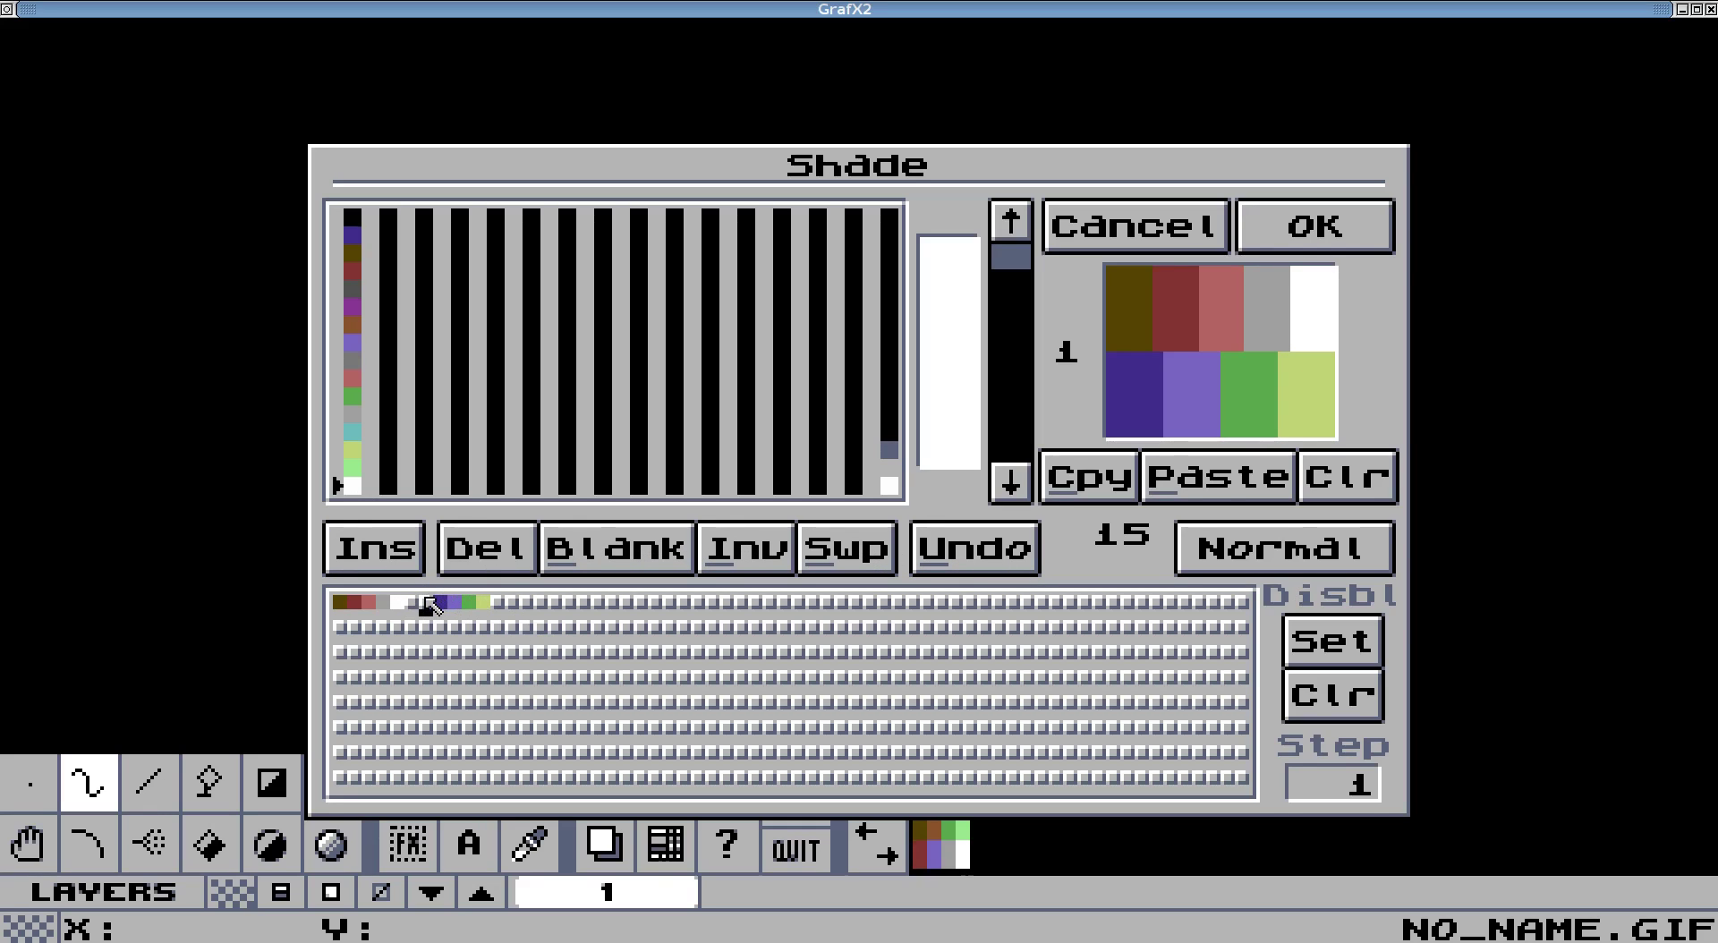
click(460, 549)
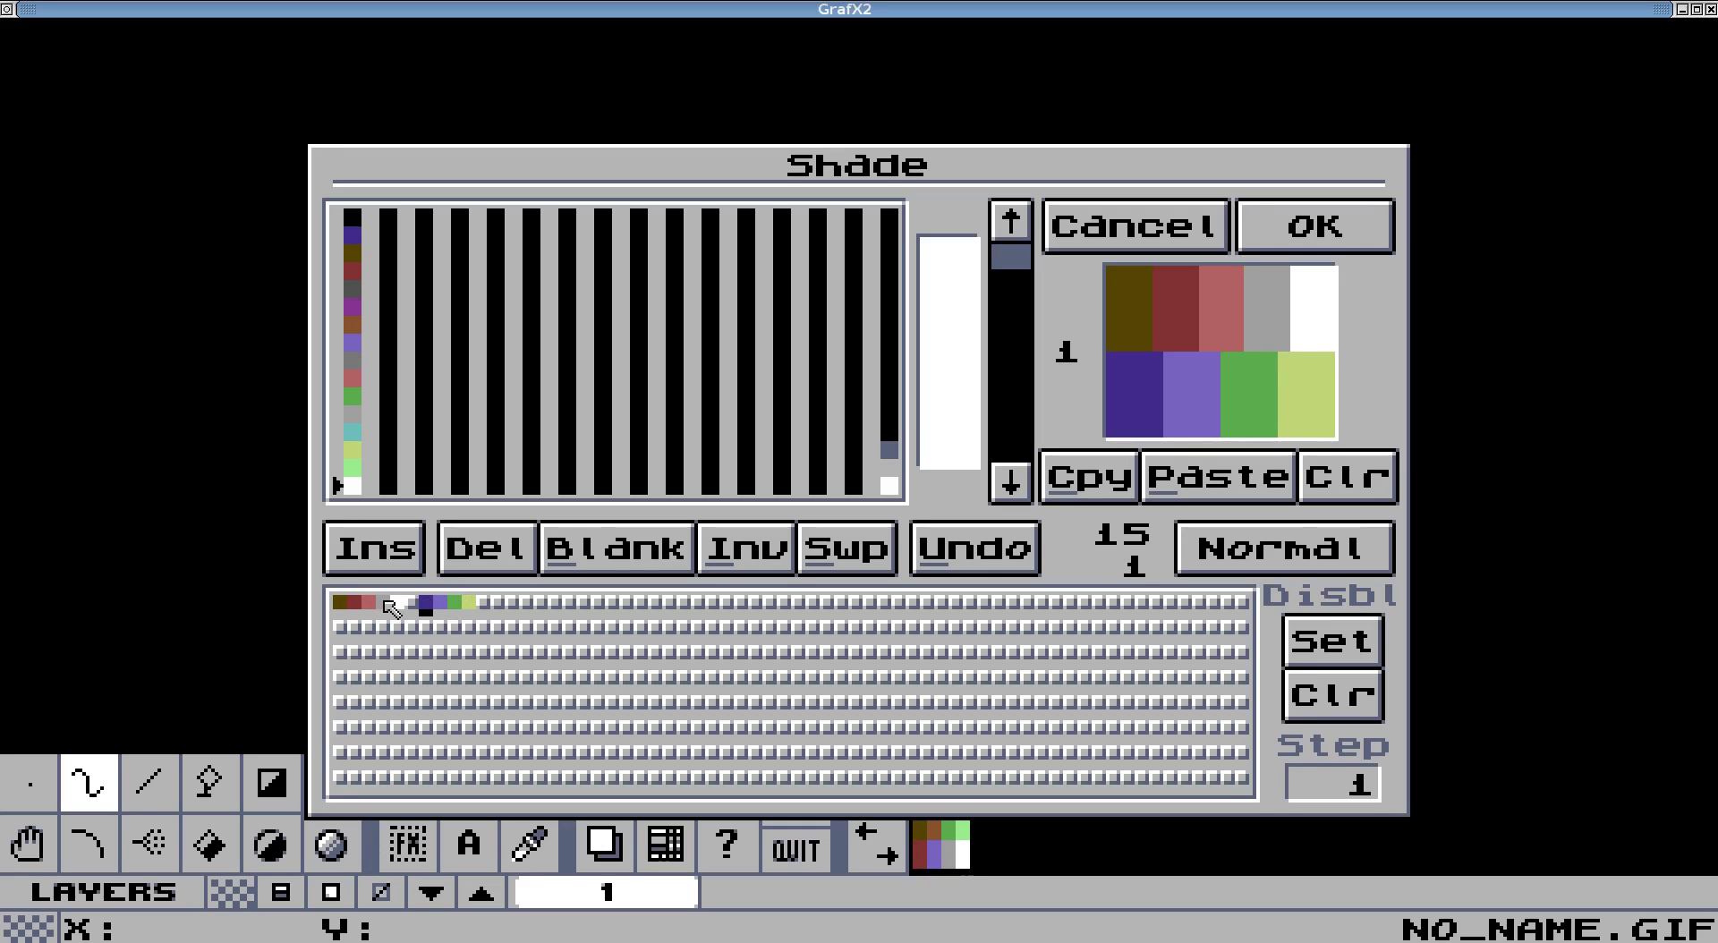
Disable and then re-enable the blue-to-yellow shade cells so all colours stay active.
drag(432, 609, 463, 608)
click(1333, 651)
click(411, 627)
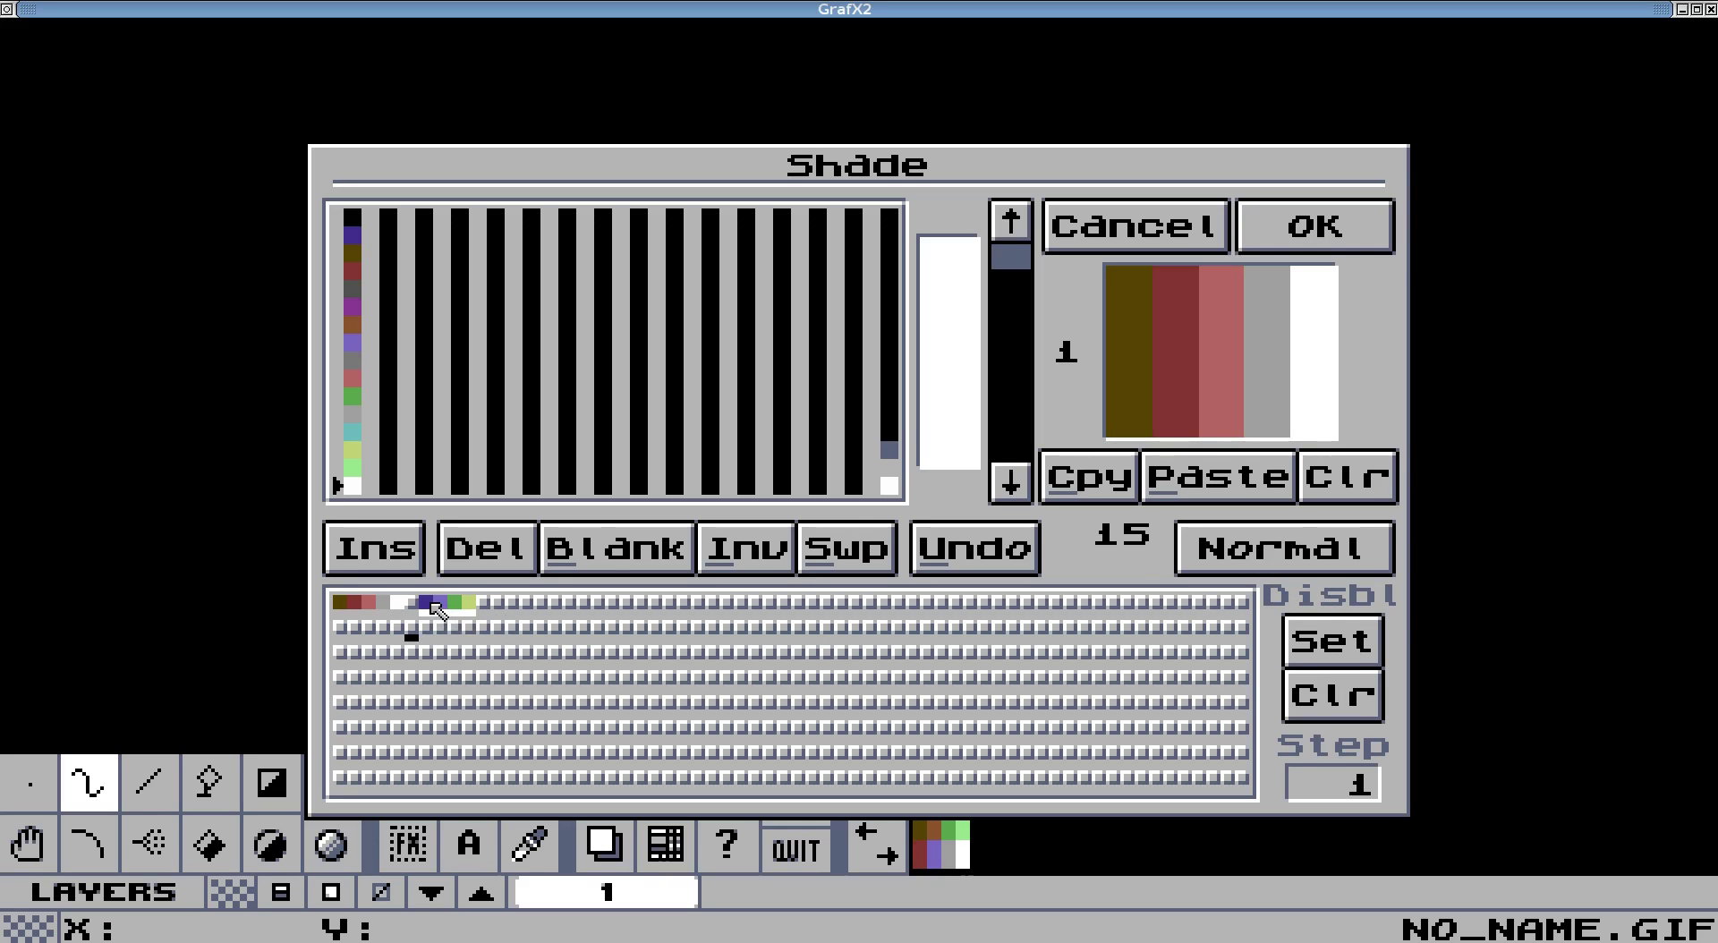
drag(432, 603, 473, 604)
click(1338, 696)
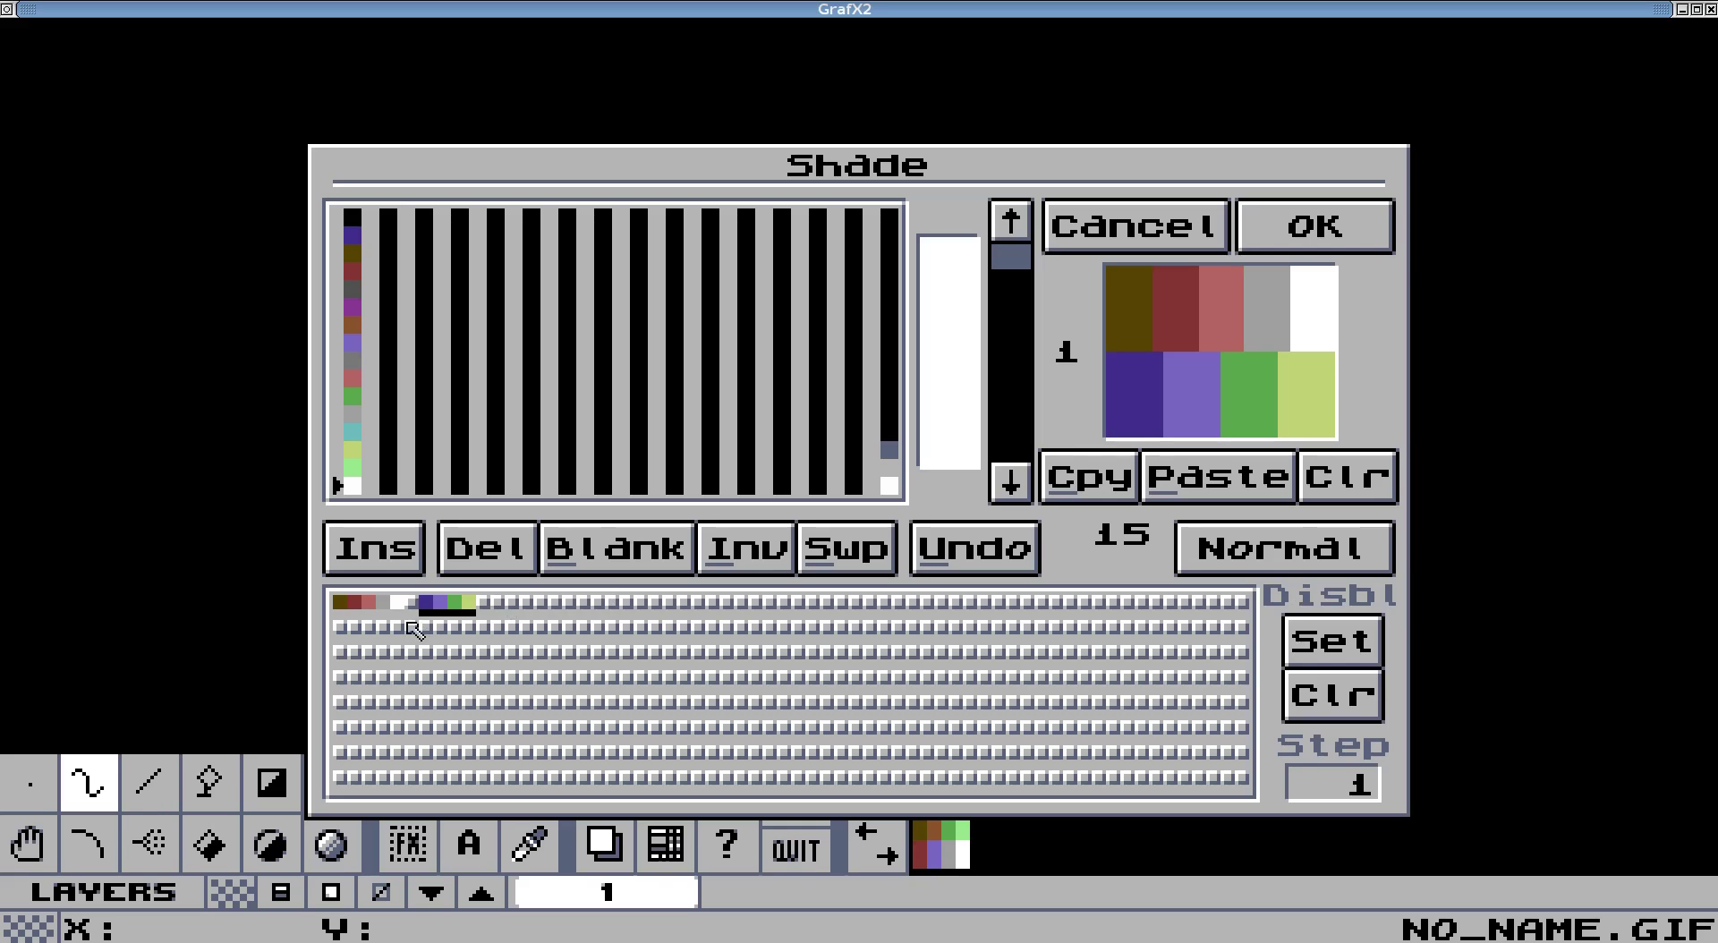
click(370, 606)
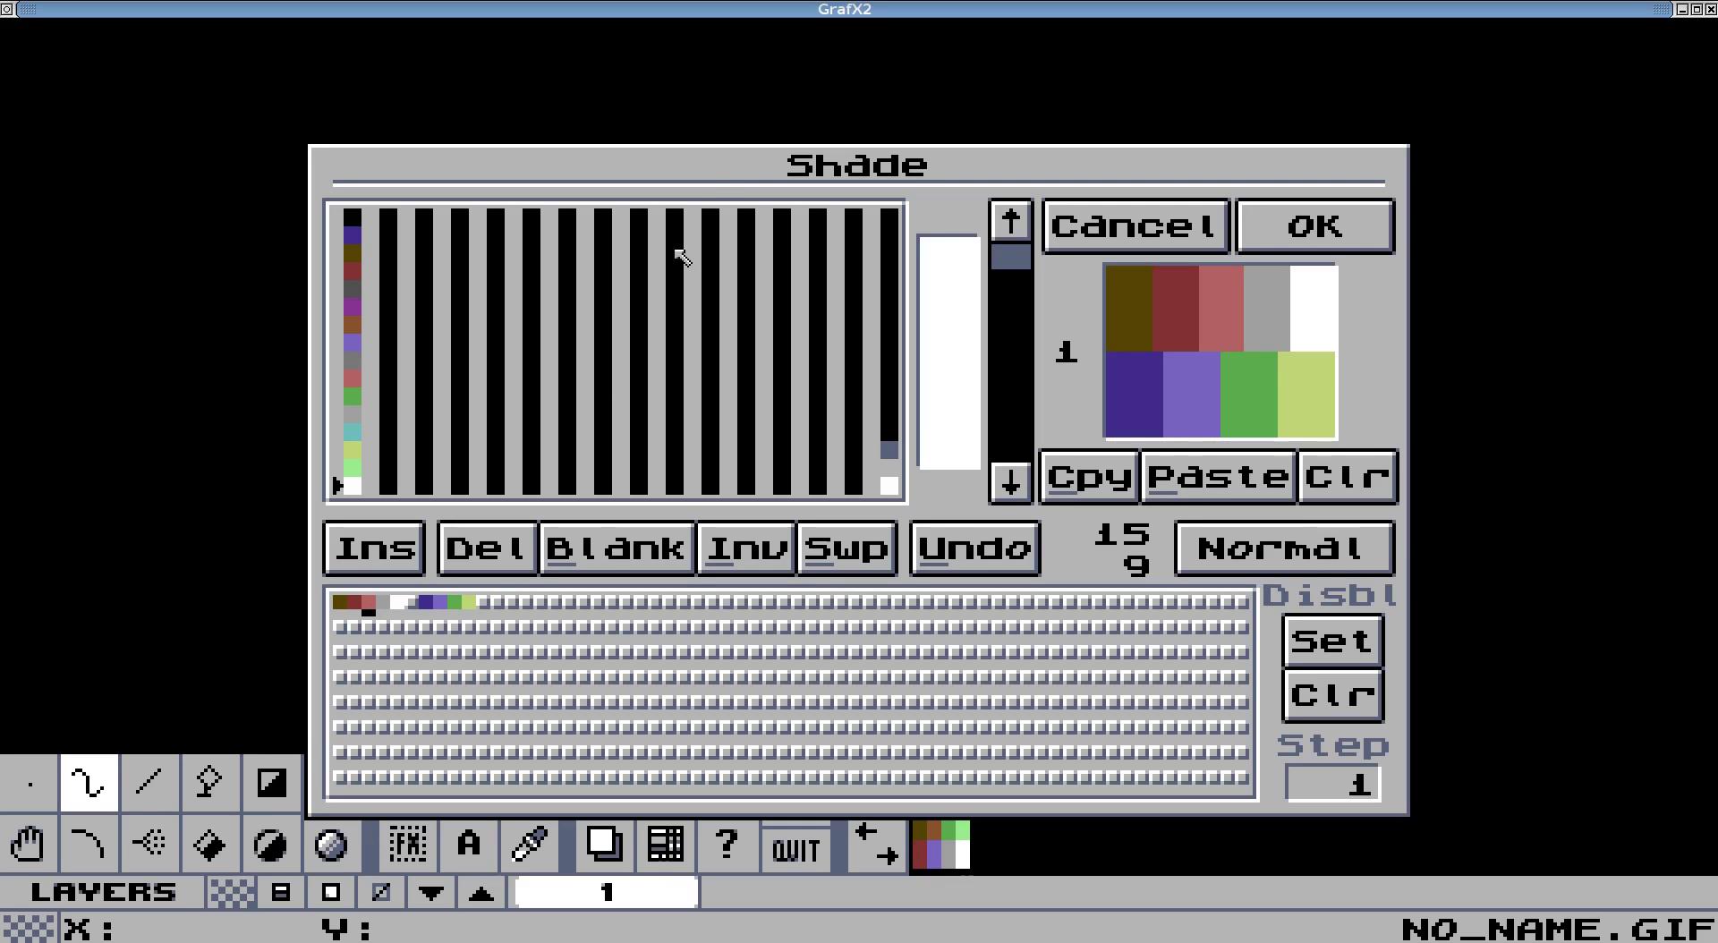
Move the Shade window to the top right and confirm the settings.
drag(716, 179, 1711, 109)
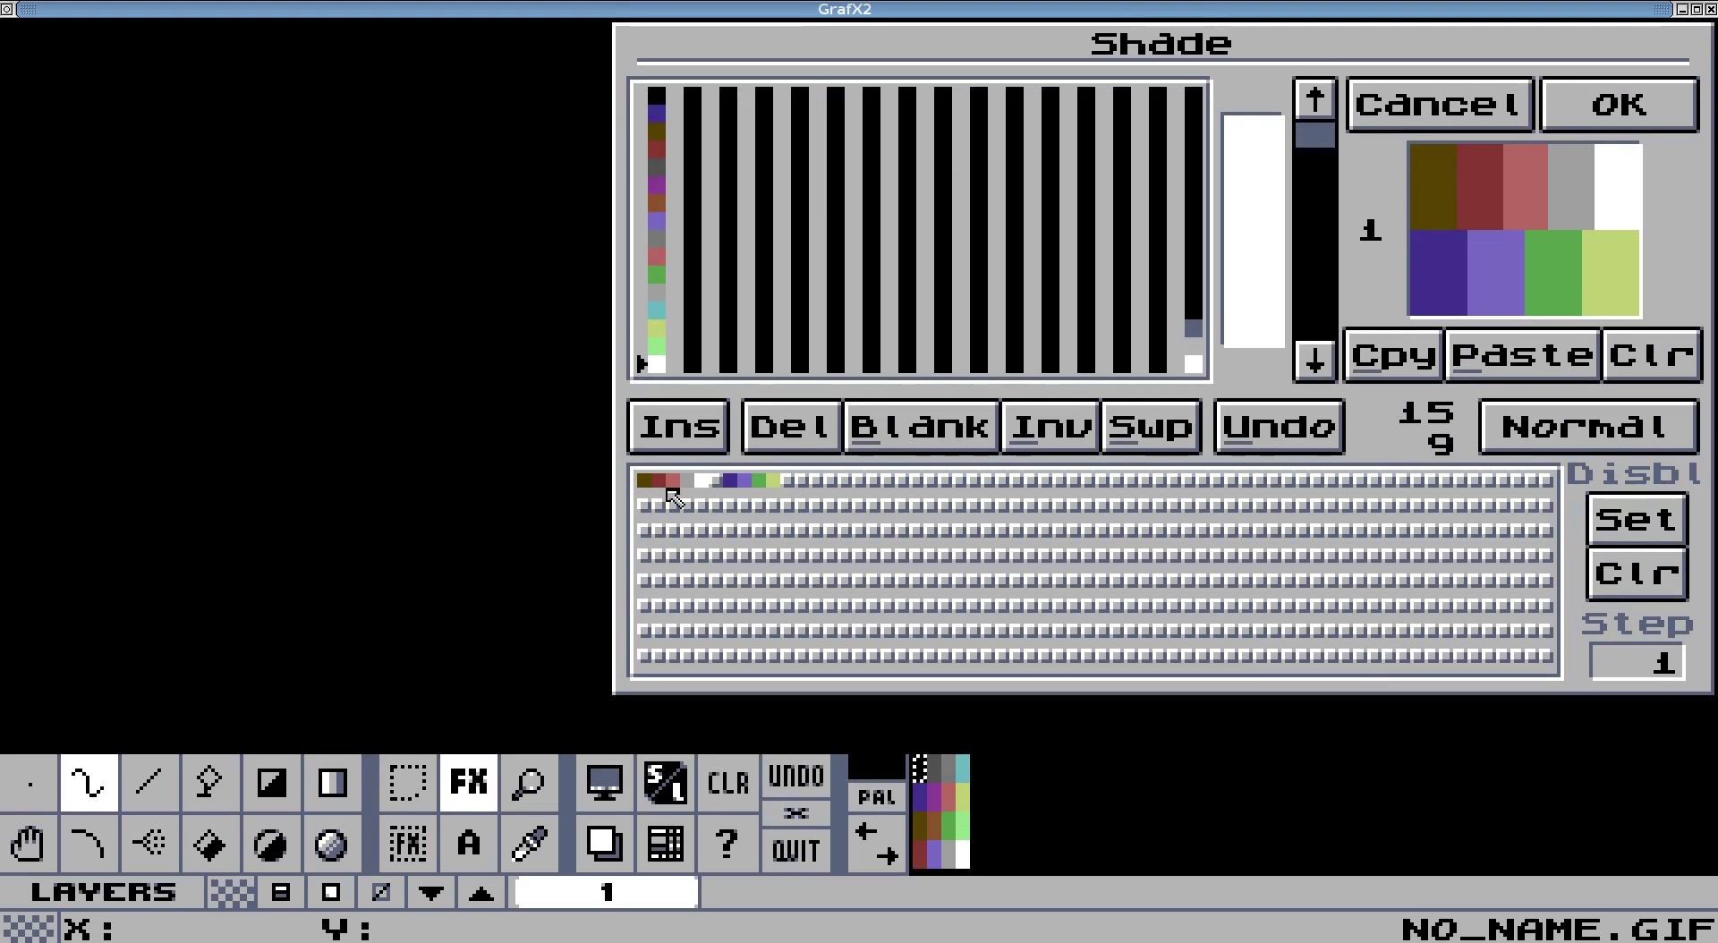
click(668, 491)
click(1641, 108)
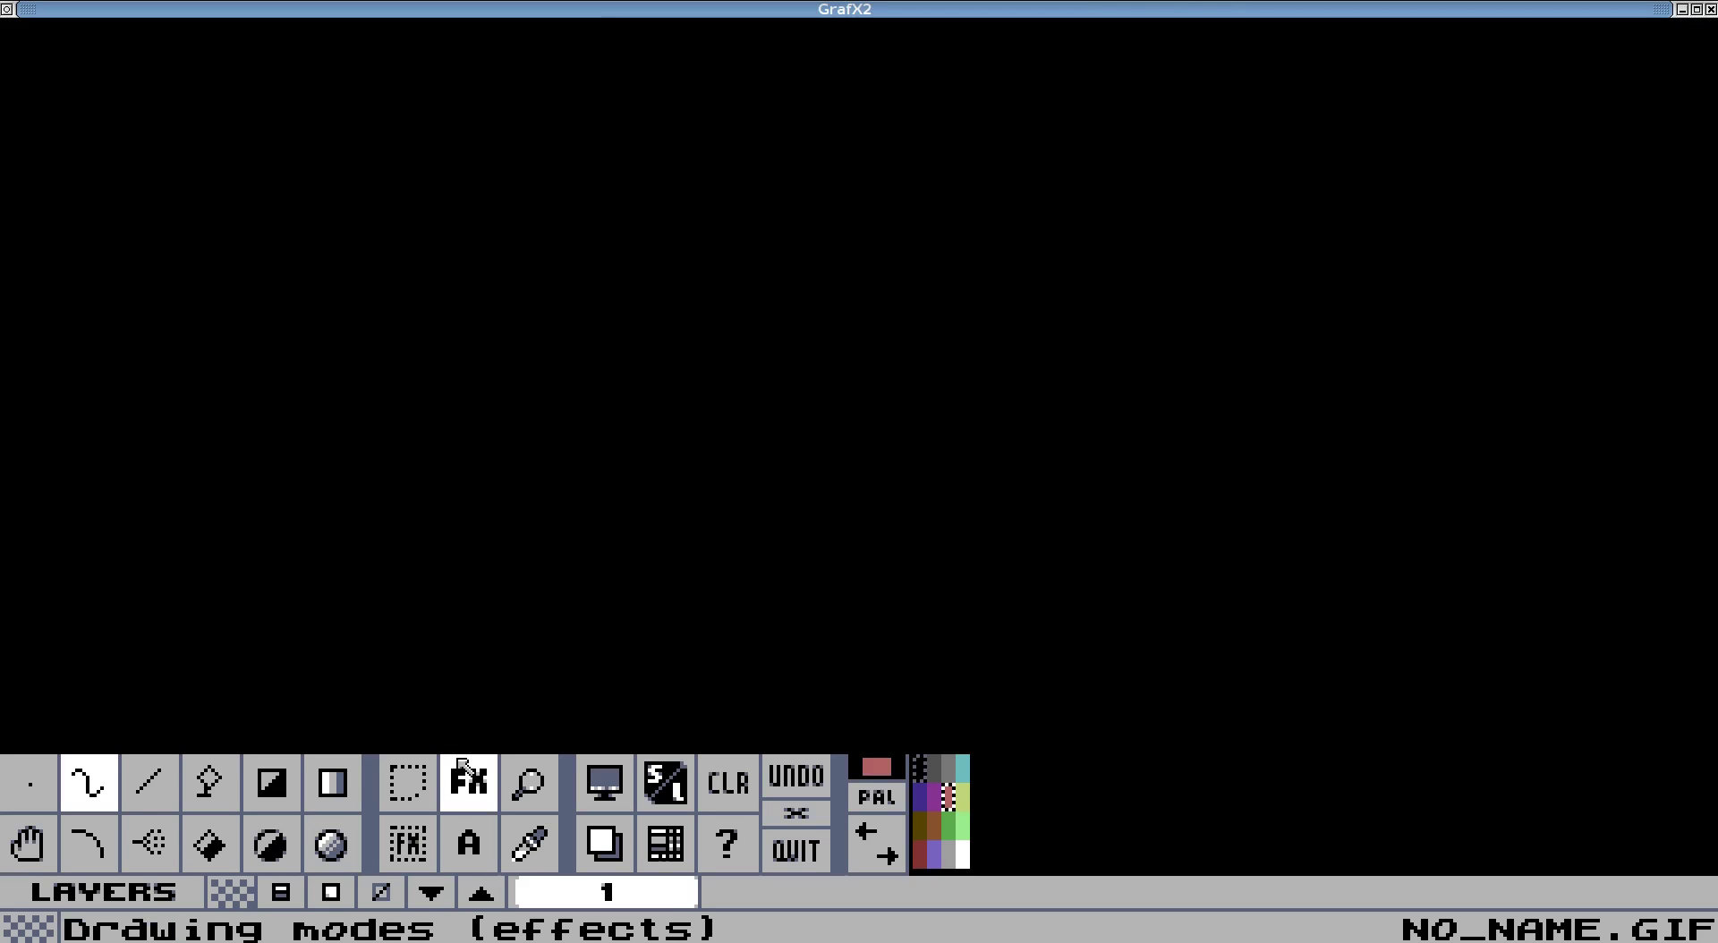
Turn off the Shade drawing mode.
click(466, 775)
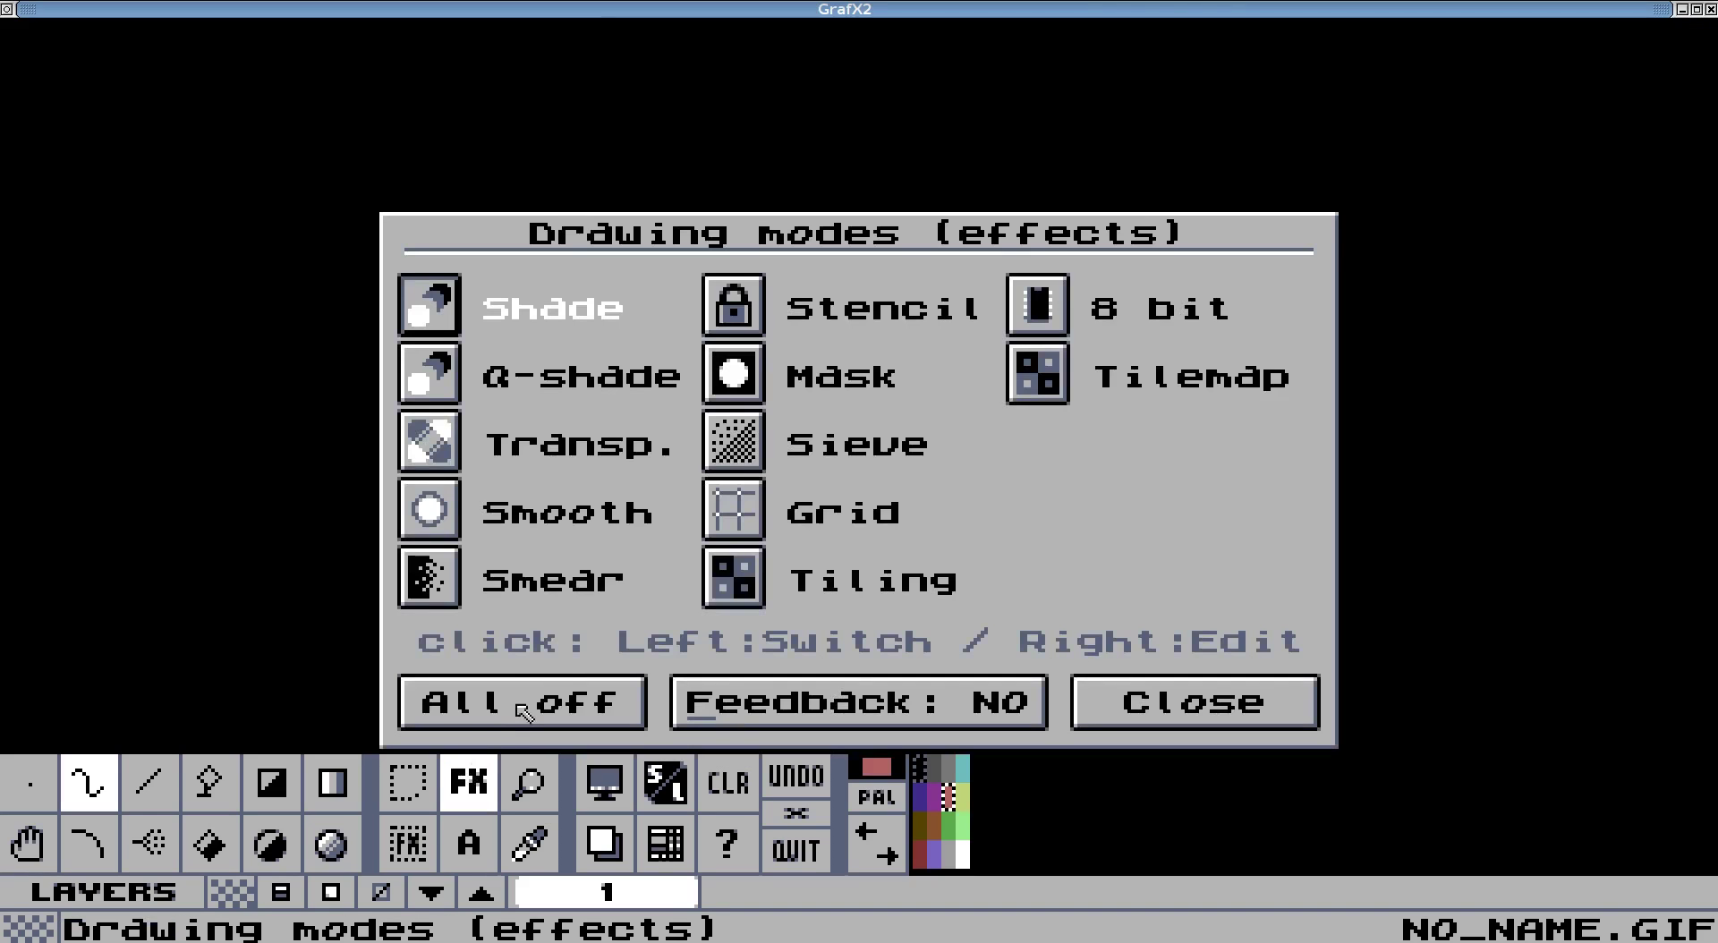
click(459, 324)
click(1107, 723)
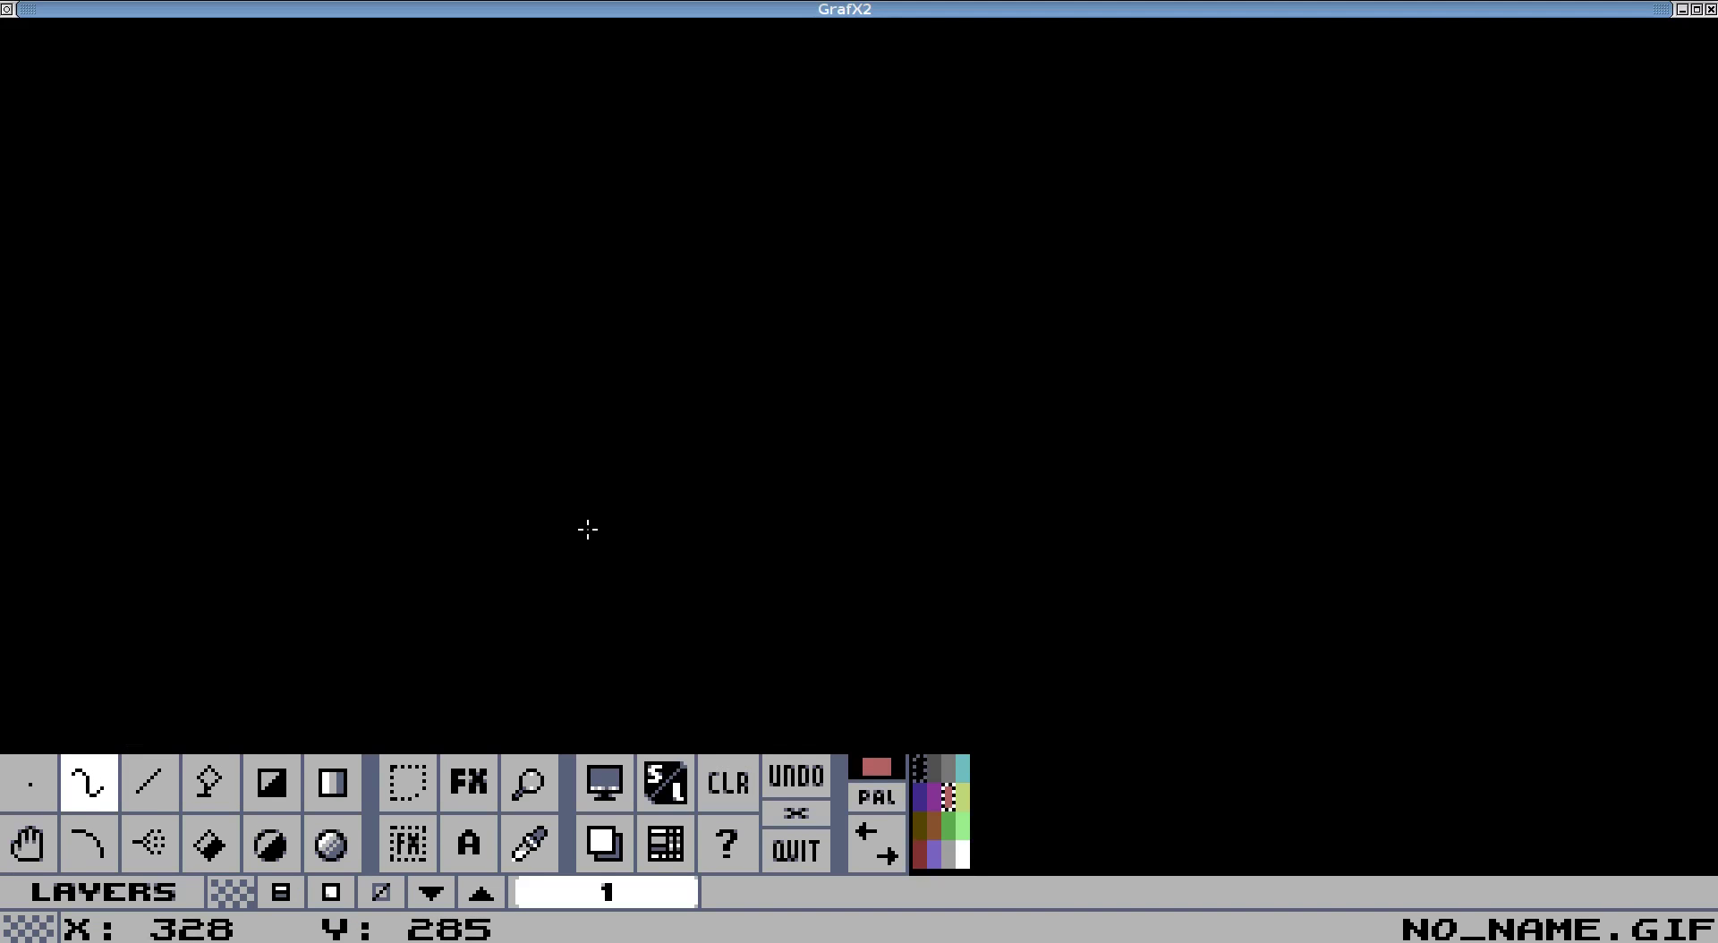
Paint a pink test stroke with an enlarged round brush, then clear the canvas to black.
key(plus)
key(plus)
key(plus)
key(plus)
key(plus)
key(plus)
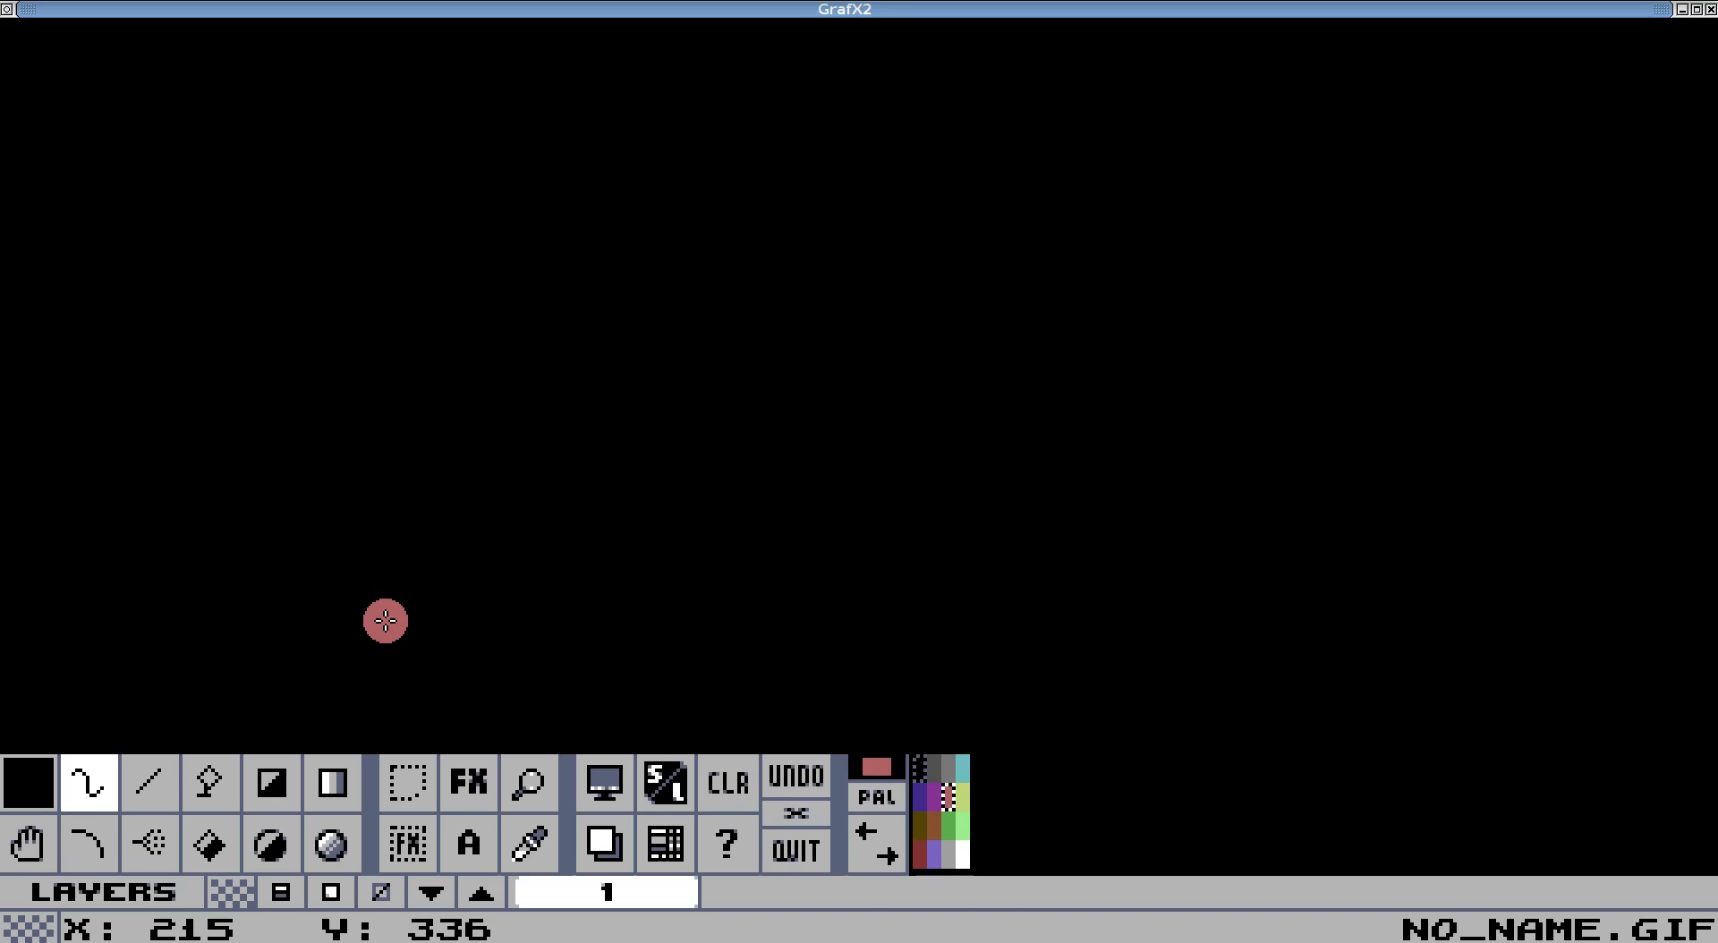
mouse_move(386, 621)
mouse_down()
mouse_move(1045, 590)
mouse_move(1148, 563)
mouse_move(1128, 471)
mouse_move(1065, 429)
mouse_move(961, 419)
mouse_move(548, 498)
mouse_up()
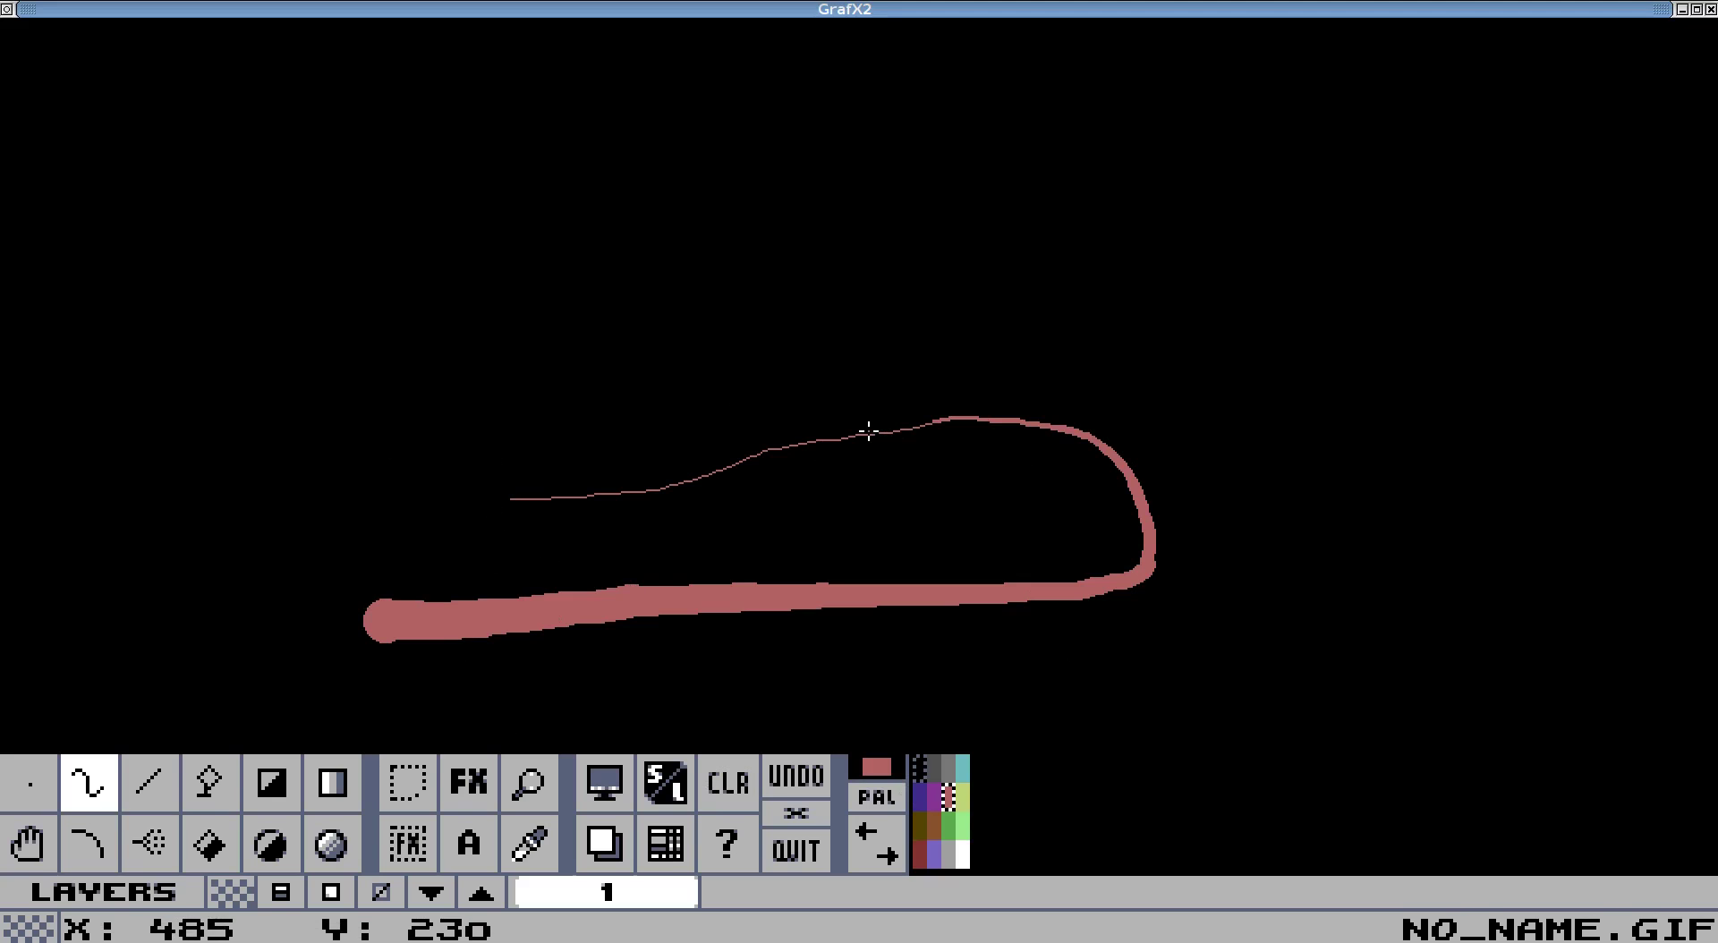
click(727, 788)
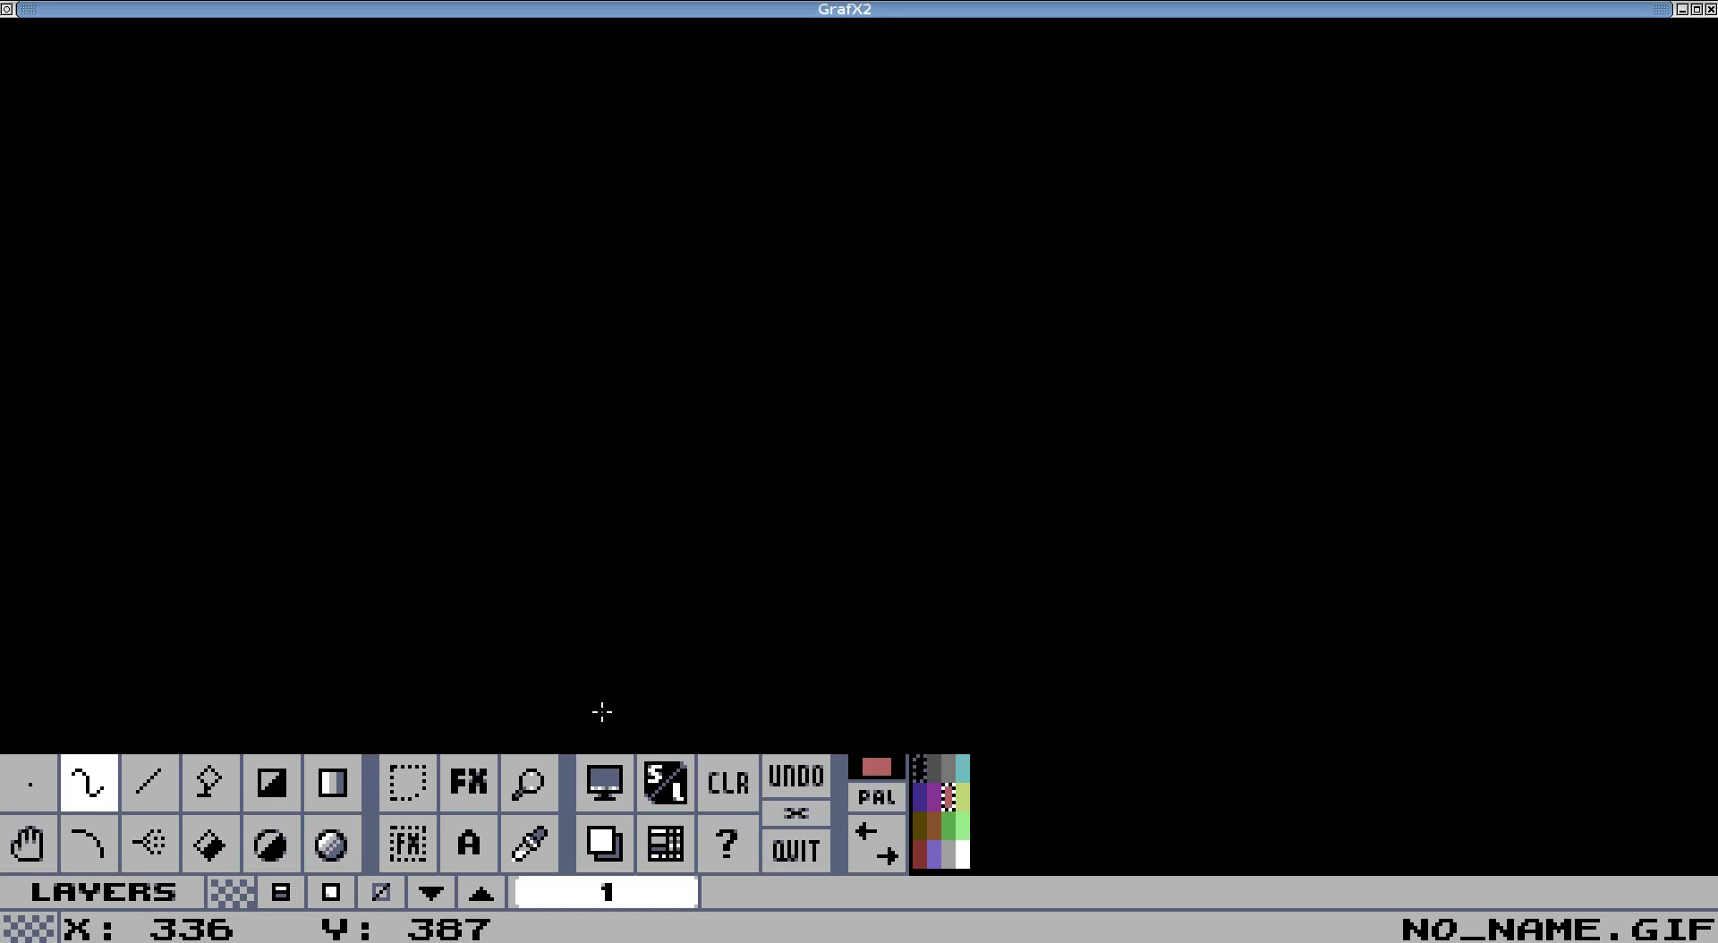
Choose a large round brush, enlarge it, and paint a pink apple shape in two strokes.
key(shift+f)
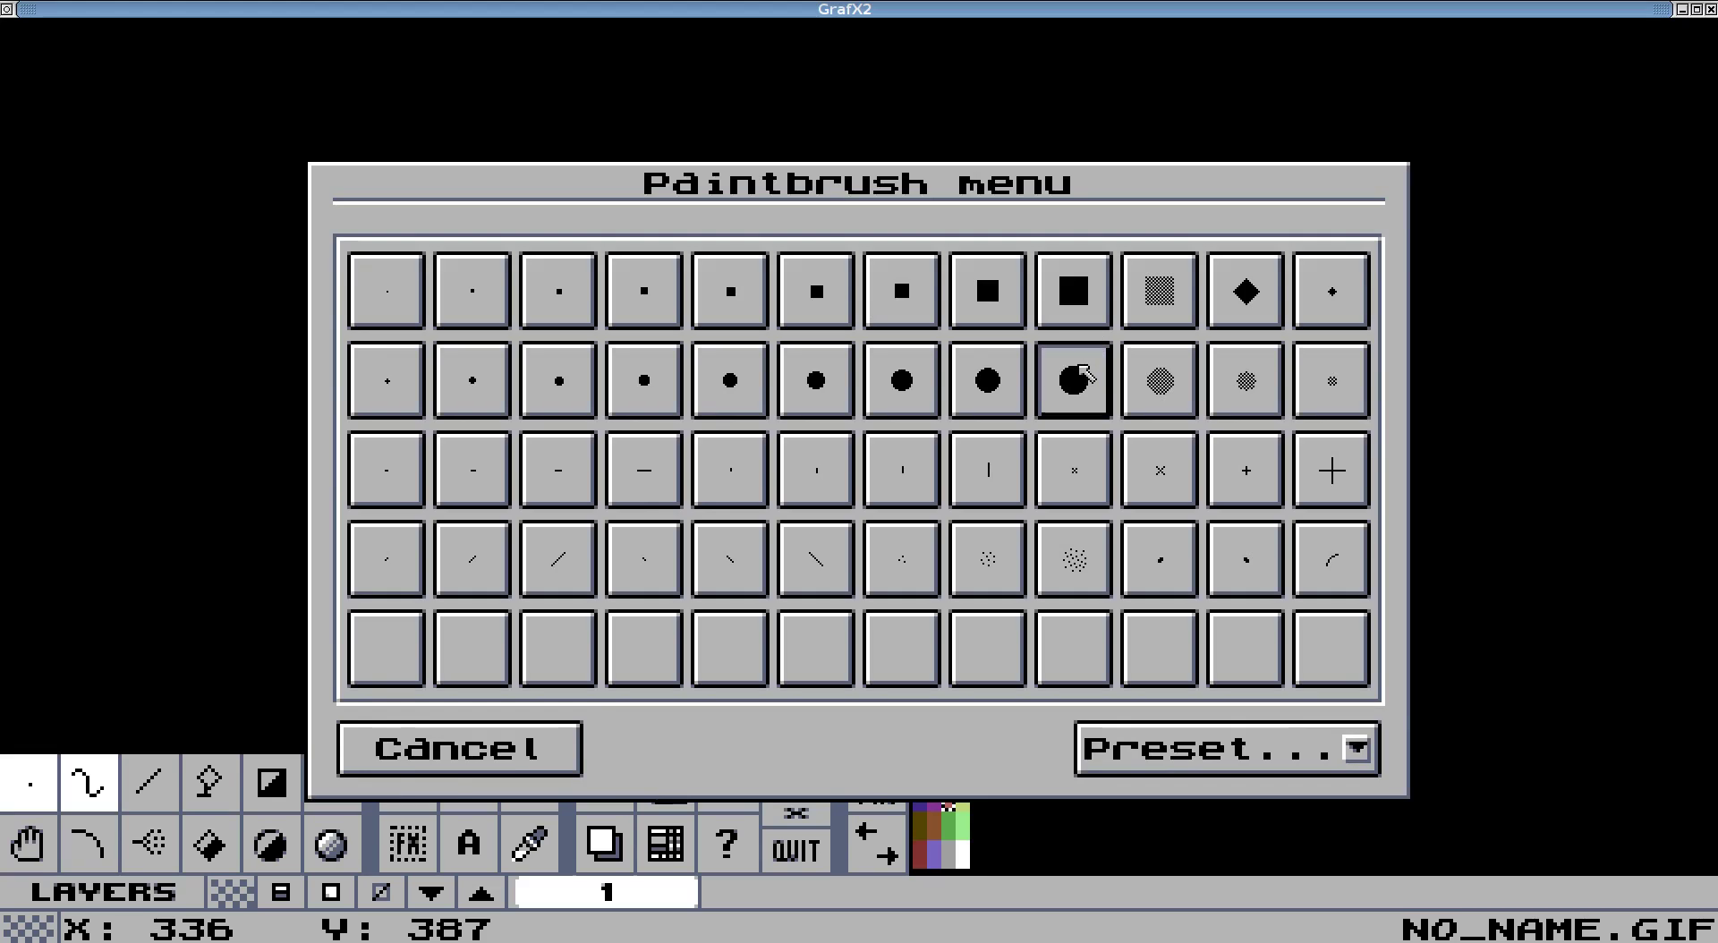
click(1078, 372)
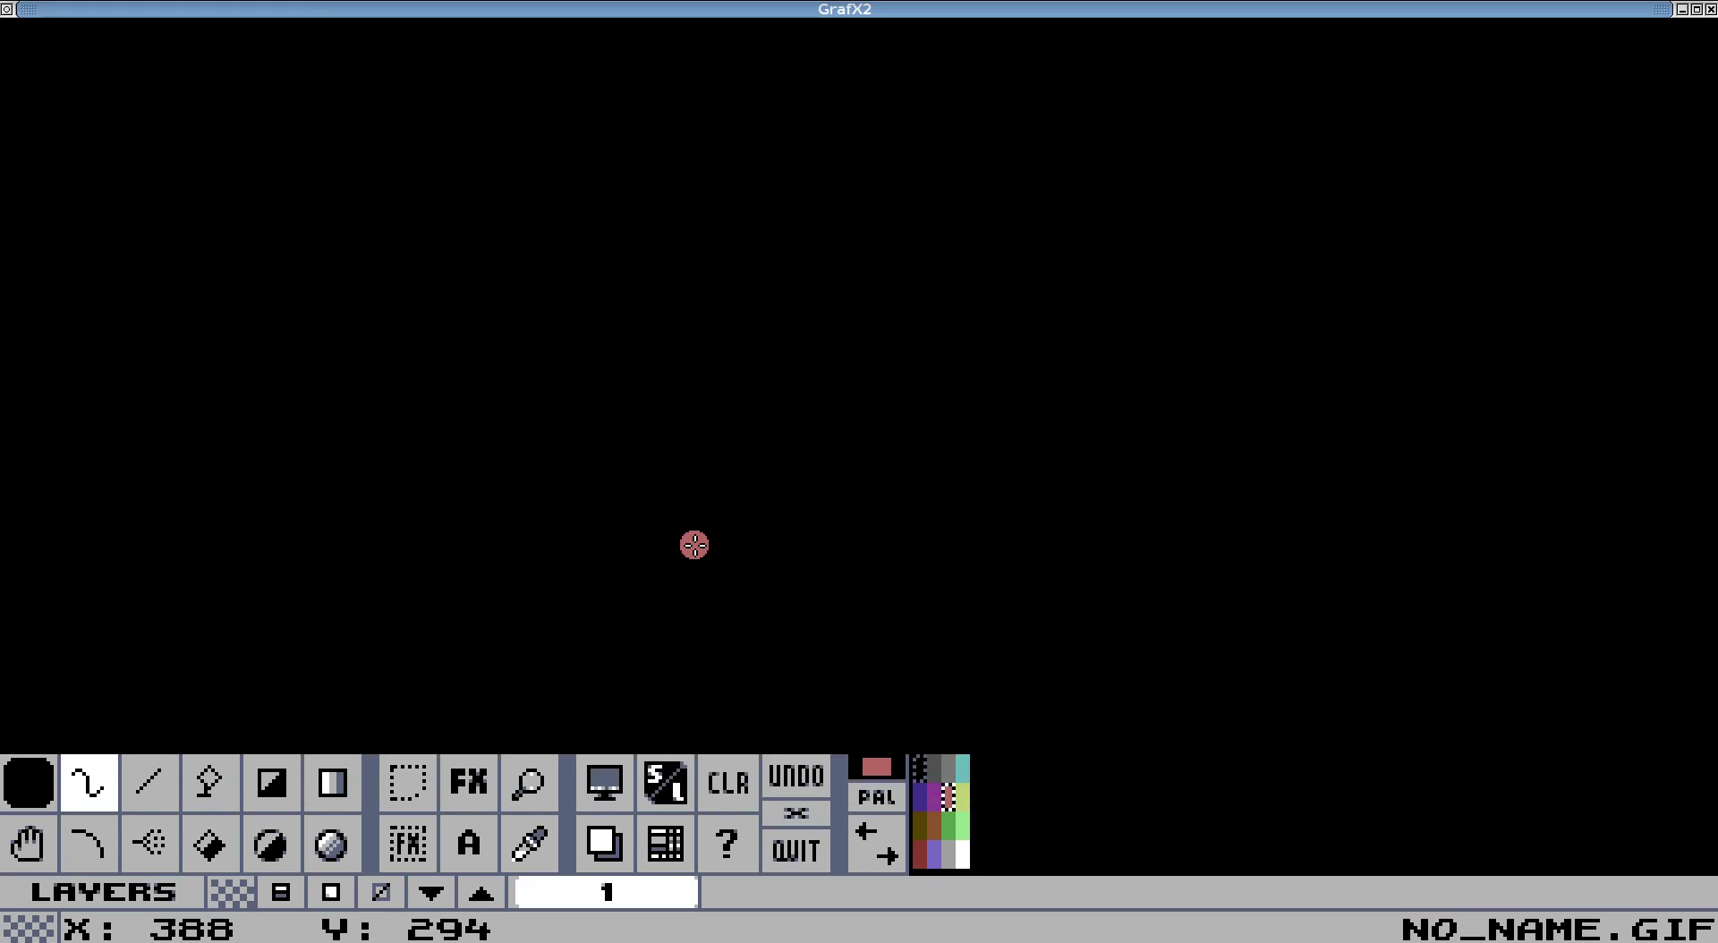
key(KP_Add)
key(KP_Add)
key(KP_Add)
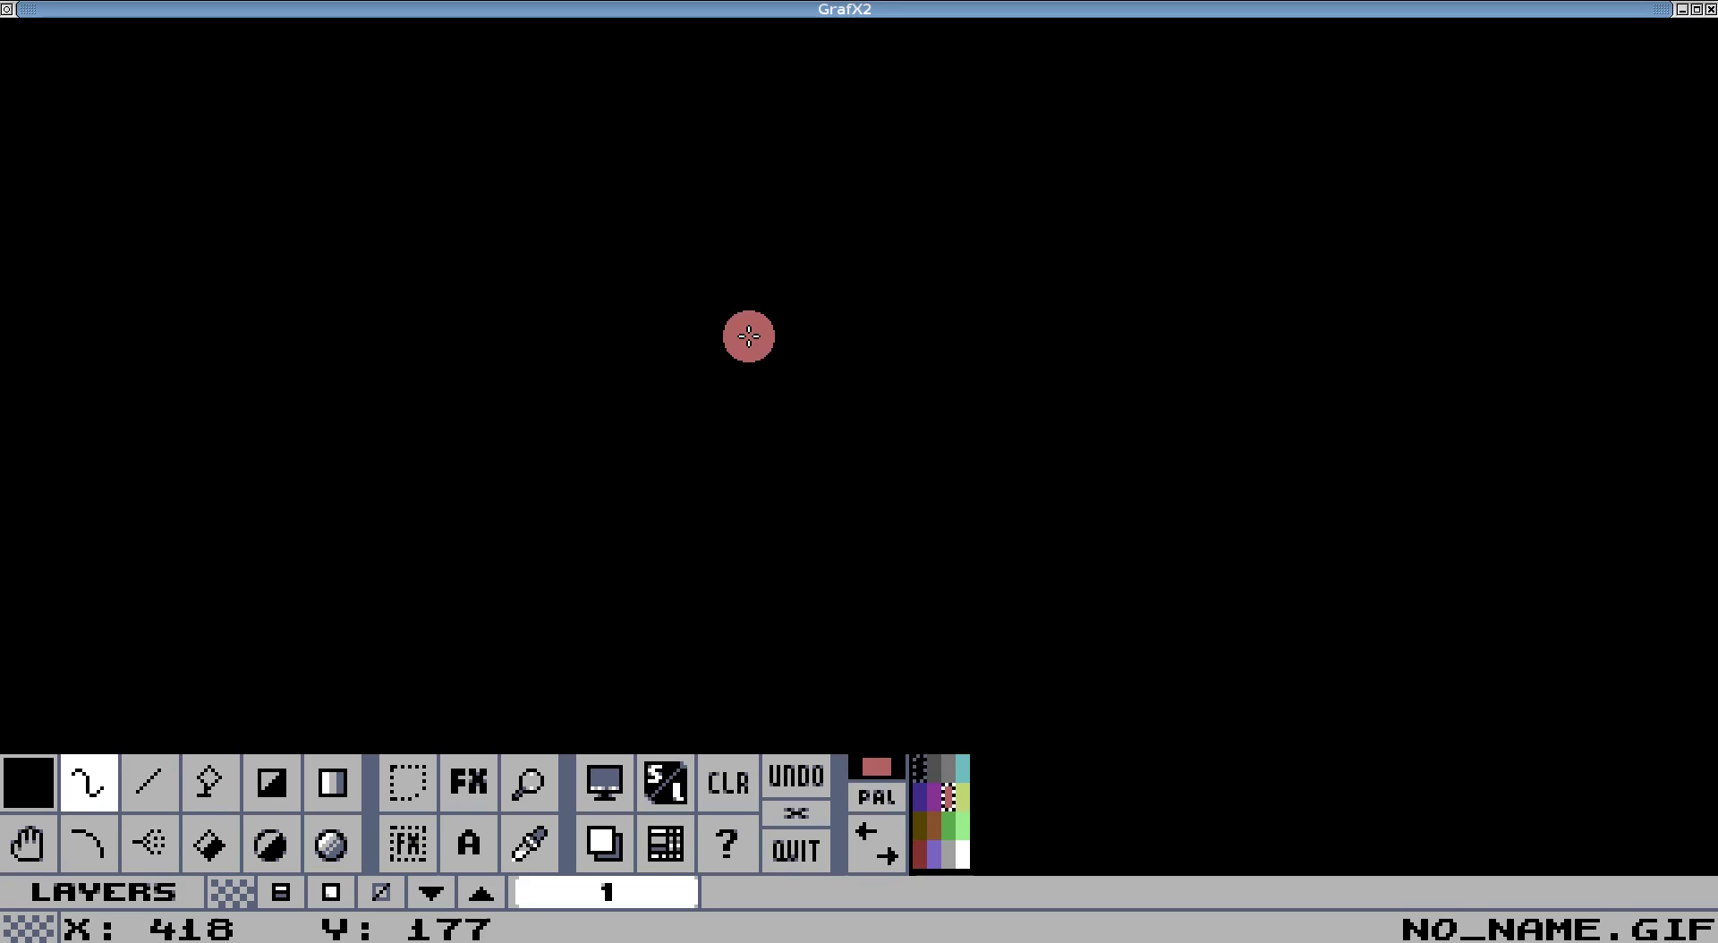
mouse_move(692, 323)
mouse_down()
mouse_move(613, 336)
mouse_move(590, 393)
mouse_move(599, 445)
mouse_move(662, 512)
mouse_up()
mouse_move(722, 328)
mouse_down()
mouse_move(800, 334)
mouse_move(807, 408)
mouse_move(782, 475)
mouse_move(742, 507)
mouse_move(701, 494)
mouse_move(703, 509)
mouse_move(655, 459)
mouse_move(627, 412)
mouse_move(639, 359)
mouse_move(742, 336)
mouse_move(777, 372)
mouse_move(768, 439)
mouse_move(713, 461)
mouse_move(650, 414)
mouse_move(703, 361)
mouse_move(713, 442)
mouse_move(699, 410)
mouse_up()
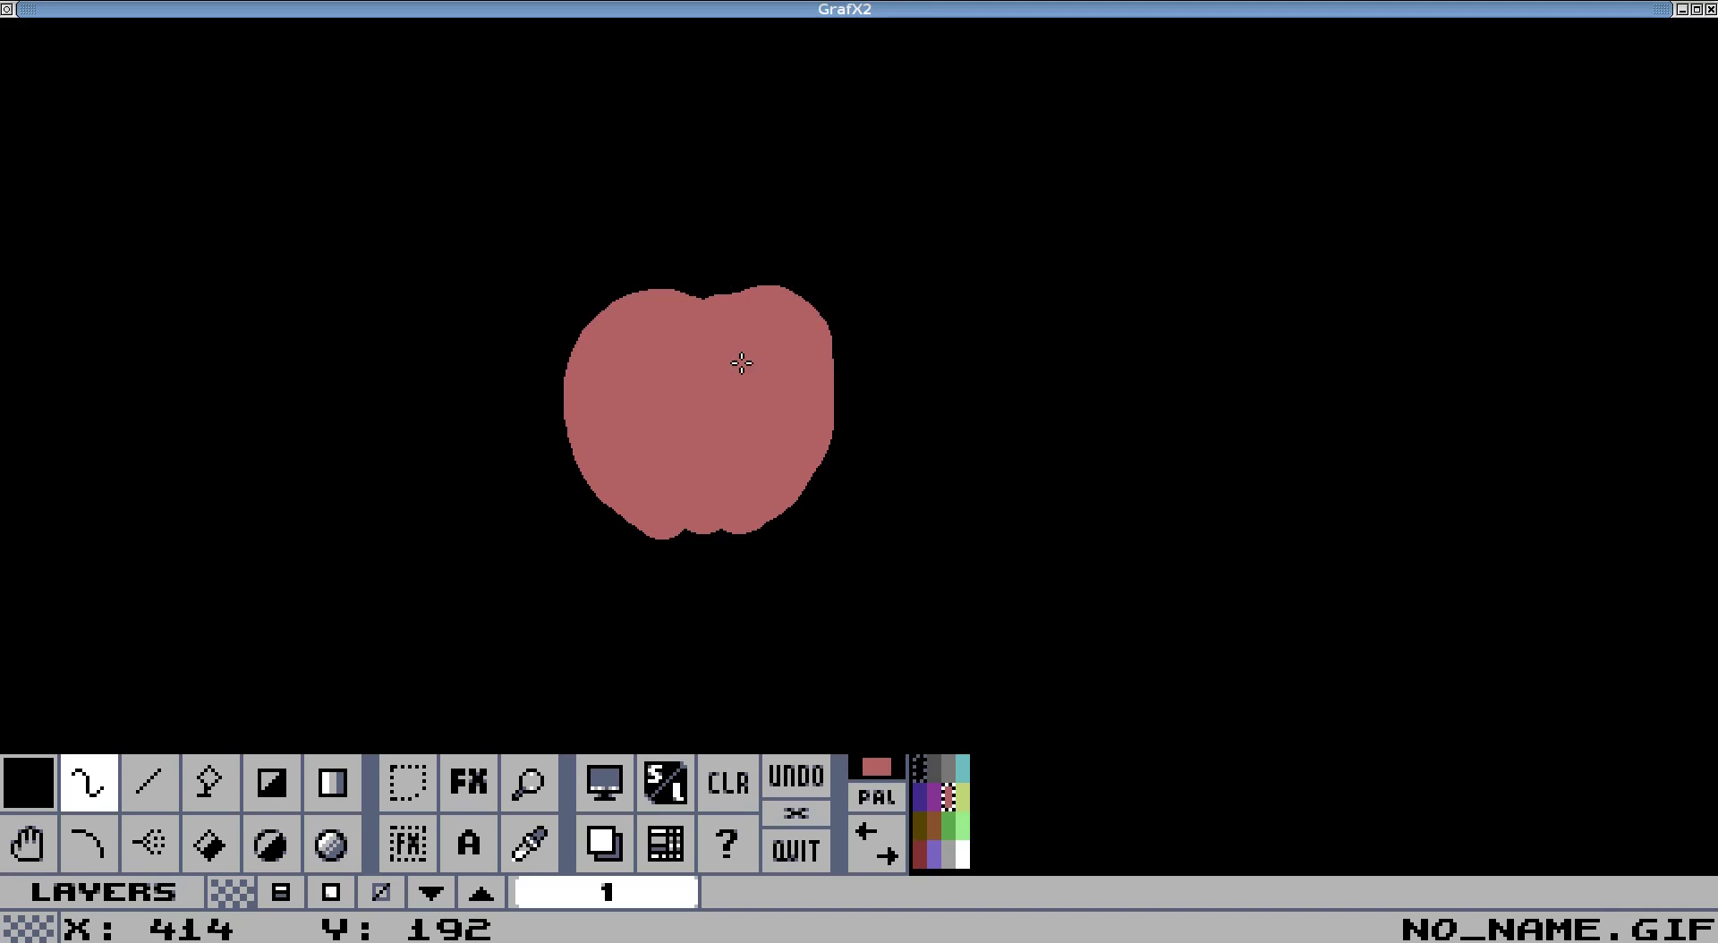
Enable Shade in the drawing modes and review the shade table before returning to the canvas.
click(468, 795)
click(432, 321)
right_click(437, 320)
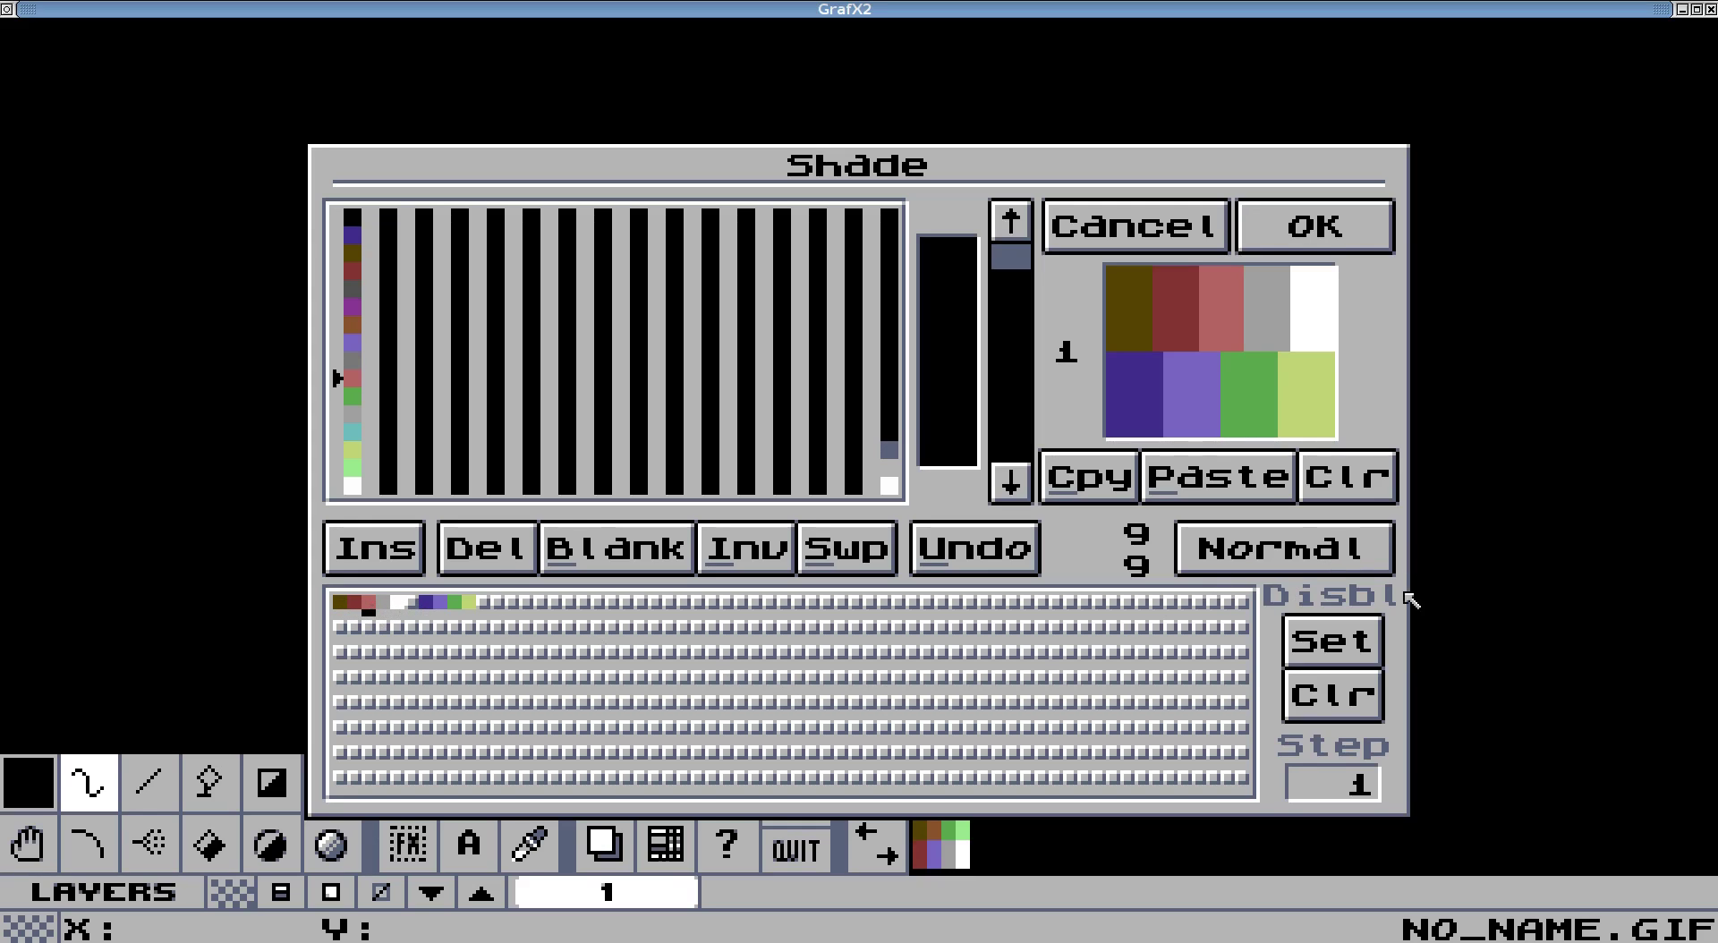
click(1316, 228)
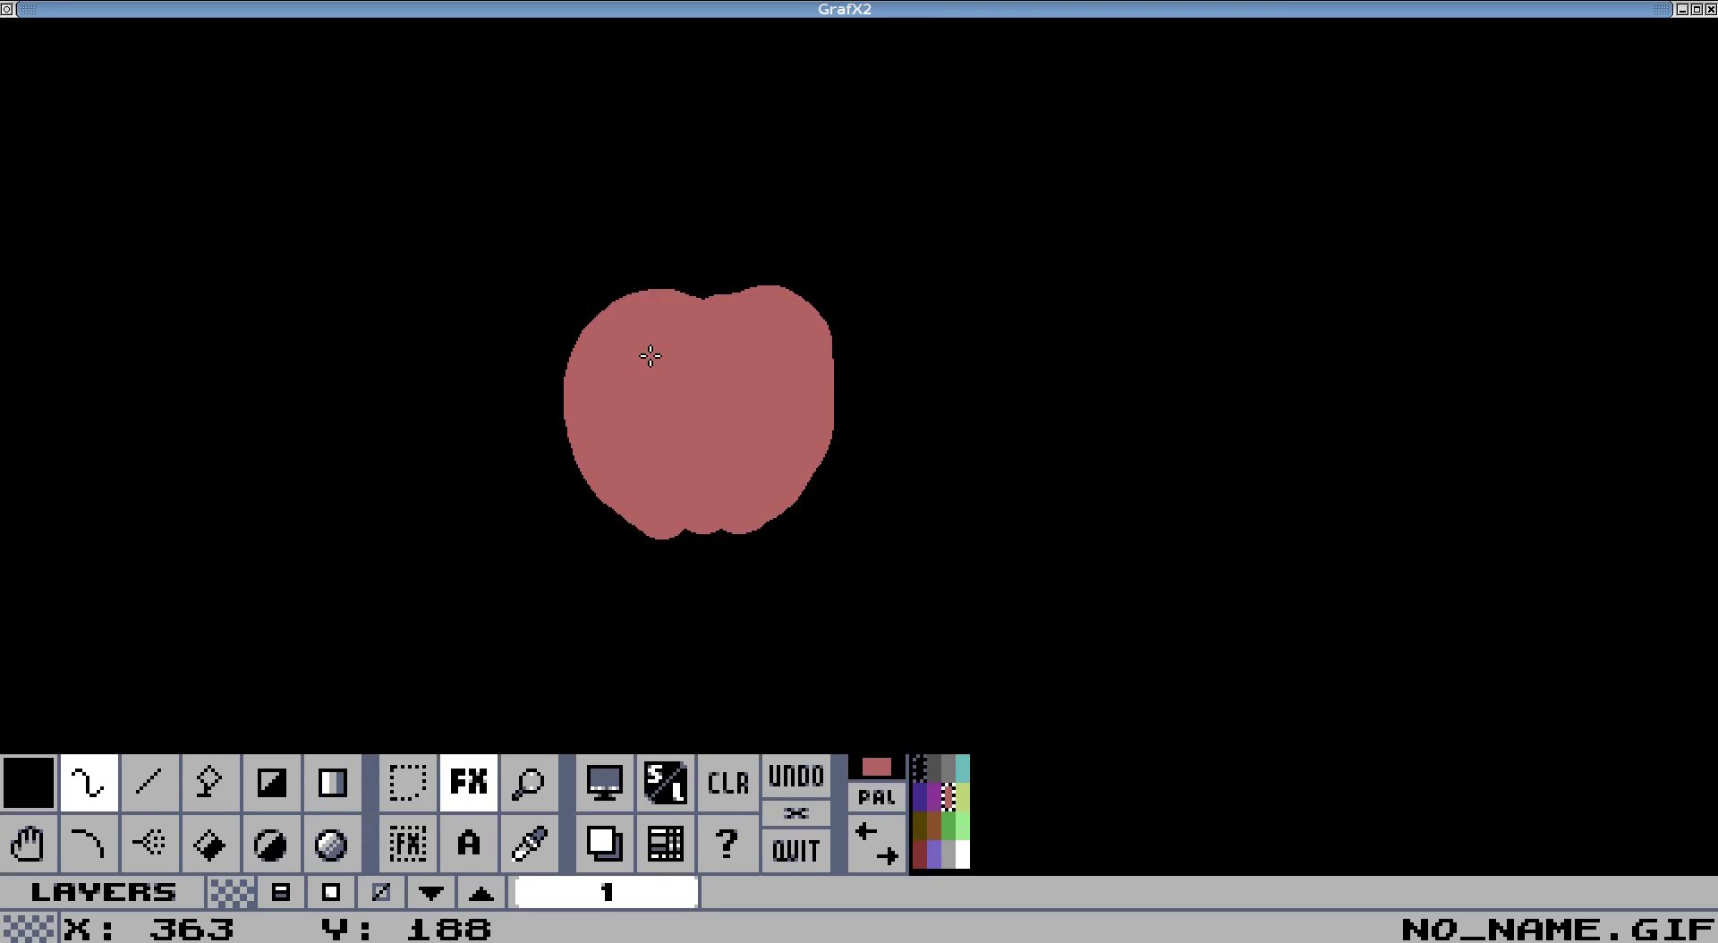
Pick dark grey and shade several strokes along the apple's upper right edge.
click(968, 857)
click(935, 767)
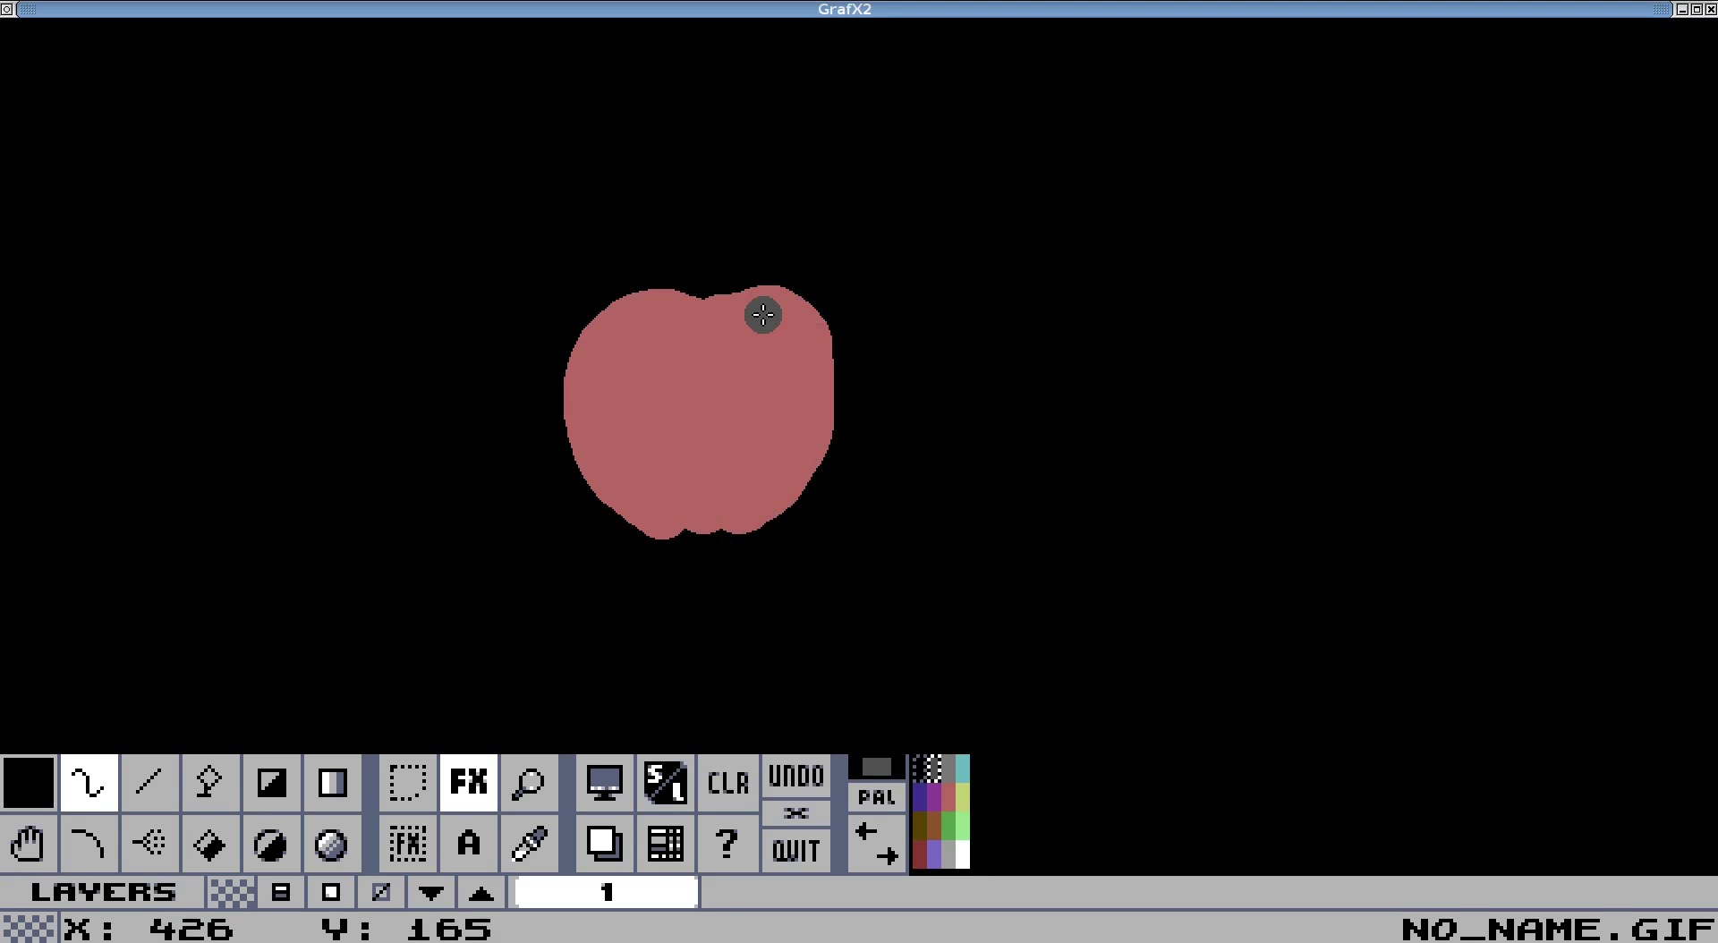
mouse_move(747, 298)
mouse_down()
mouse_move(797, 315)
mouse_move(827, 363)
mouse_move(826, 428)
mouse_move(769, 526)
mouse_up()
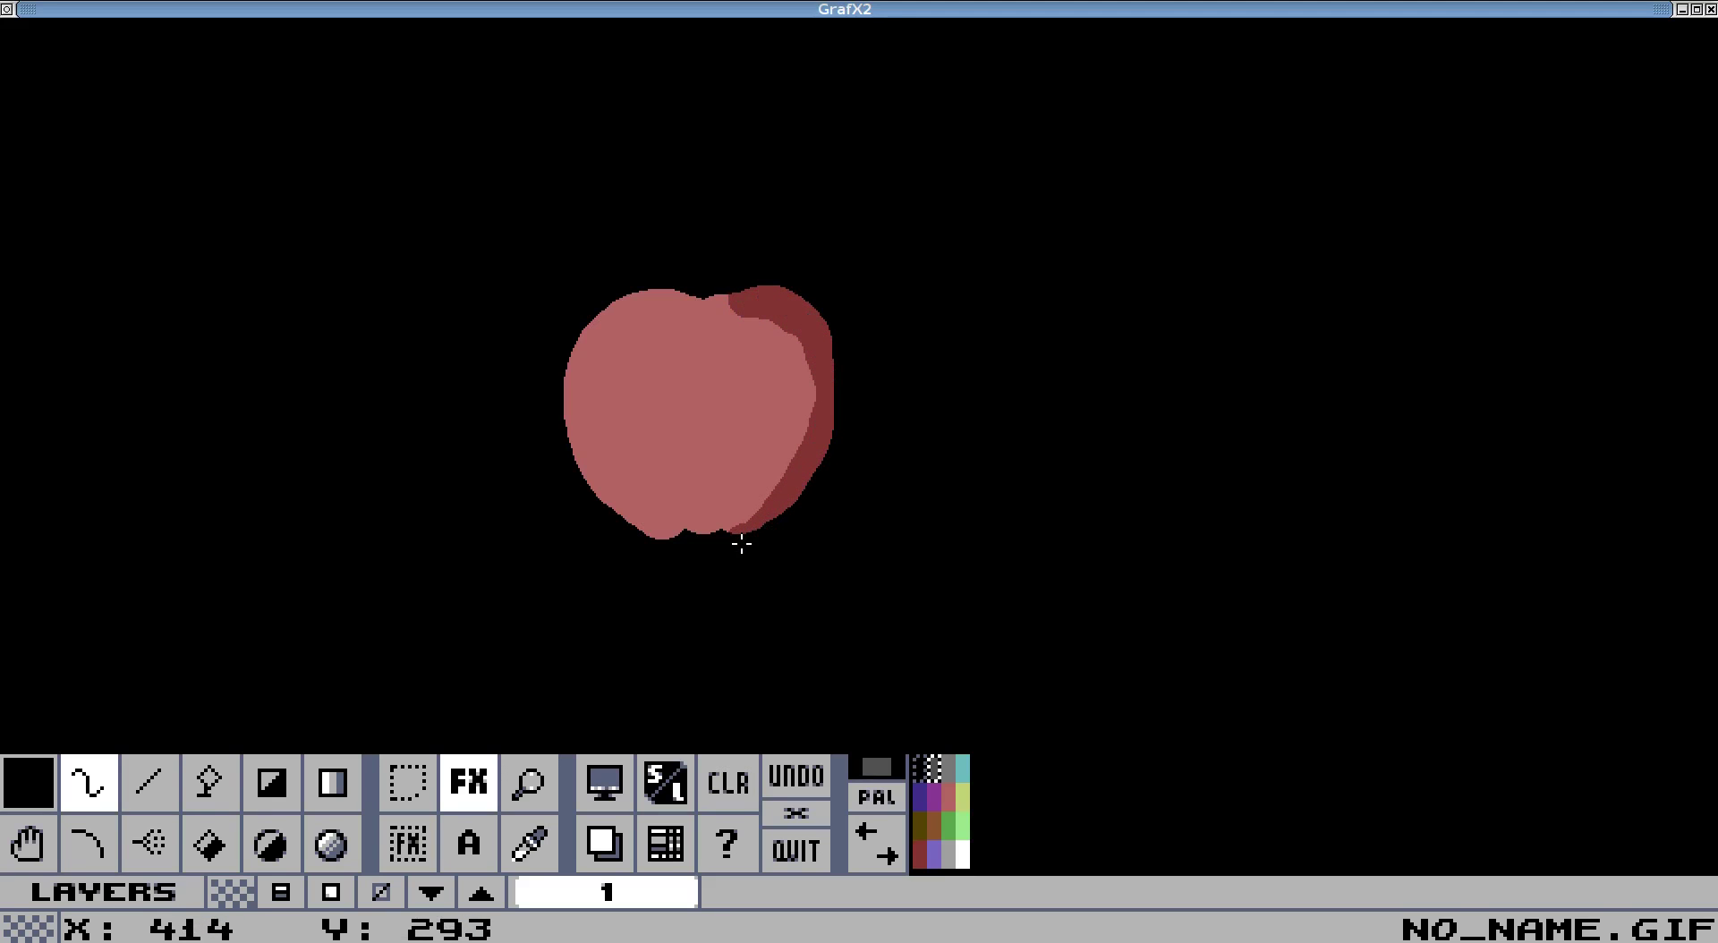
mouse_move(734, 295)
mouse_down()
mouse_move(813, 386)
mouse_move(794, 453)
mouse_move(748, 508)
mouse_up()
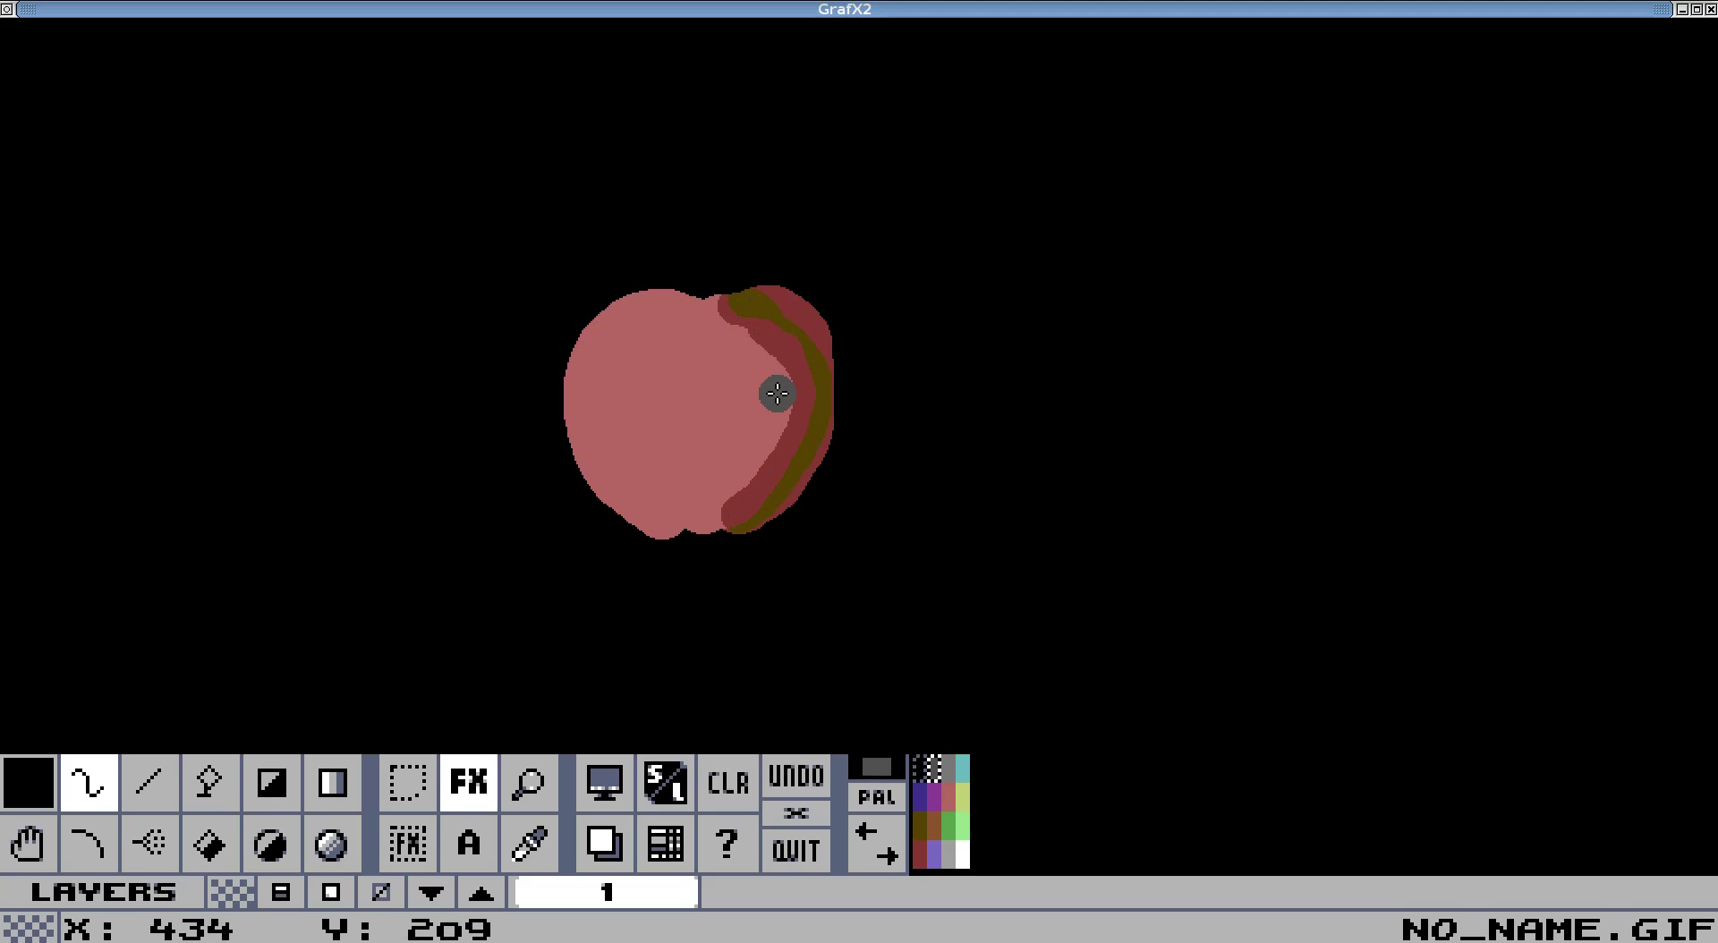
mouse_move(743, 298)
mouse_down()
mouse_move(781, 307)
mouse_move(825, 385)
mouse_move(811, 449)
mouse_up()
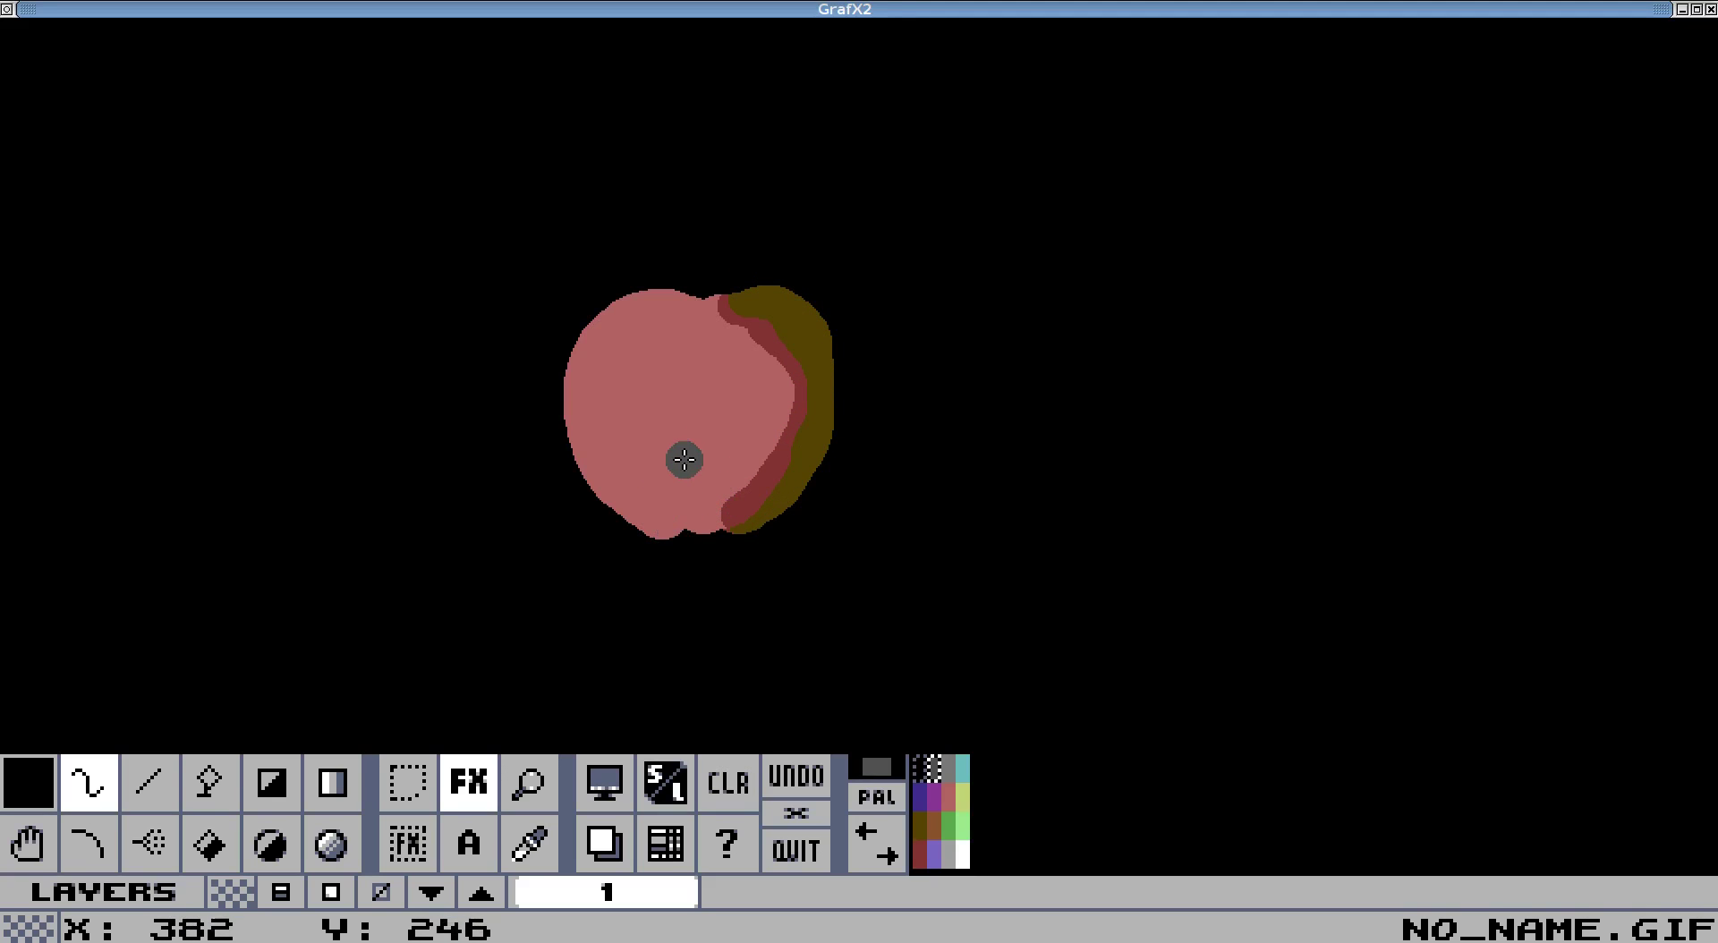
Cancel magnify mode and undo the failed right-edge shading strokes.
click(528, 783)
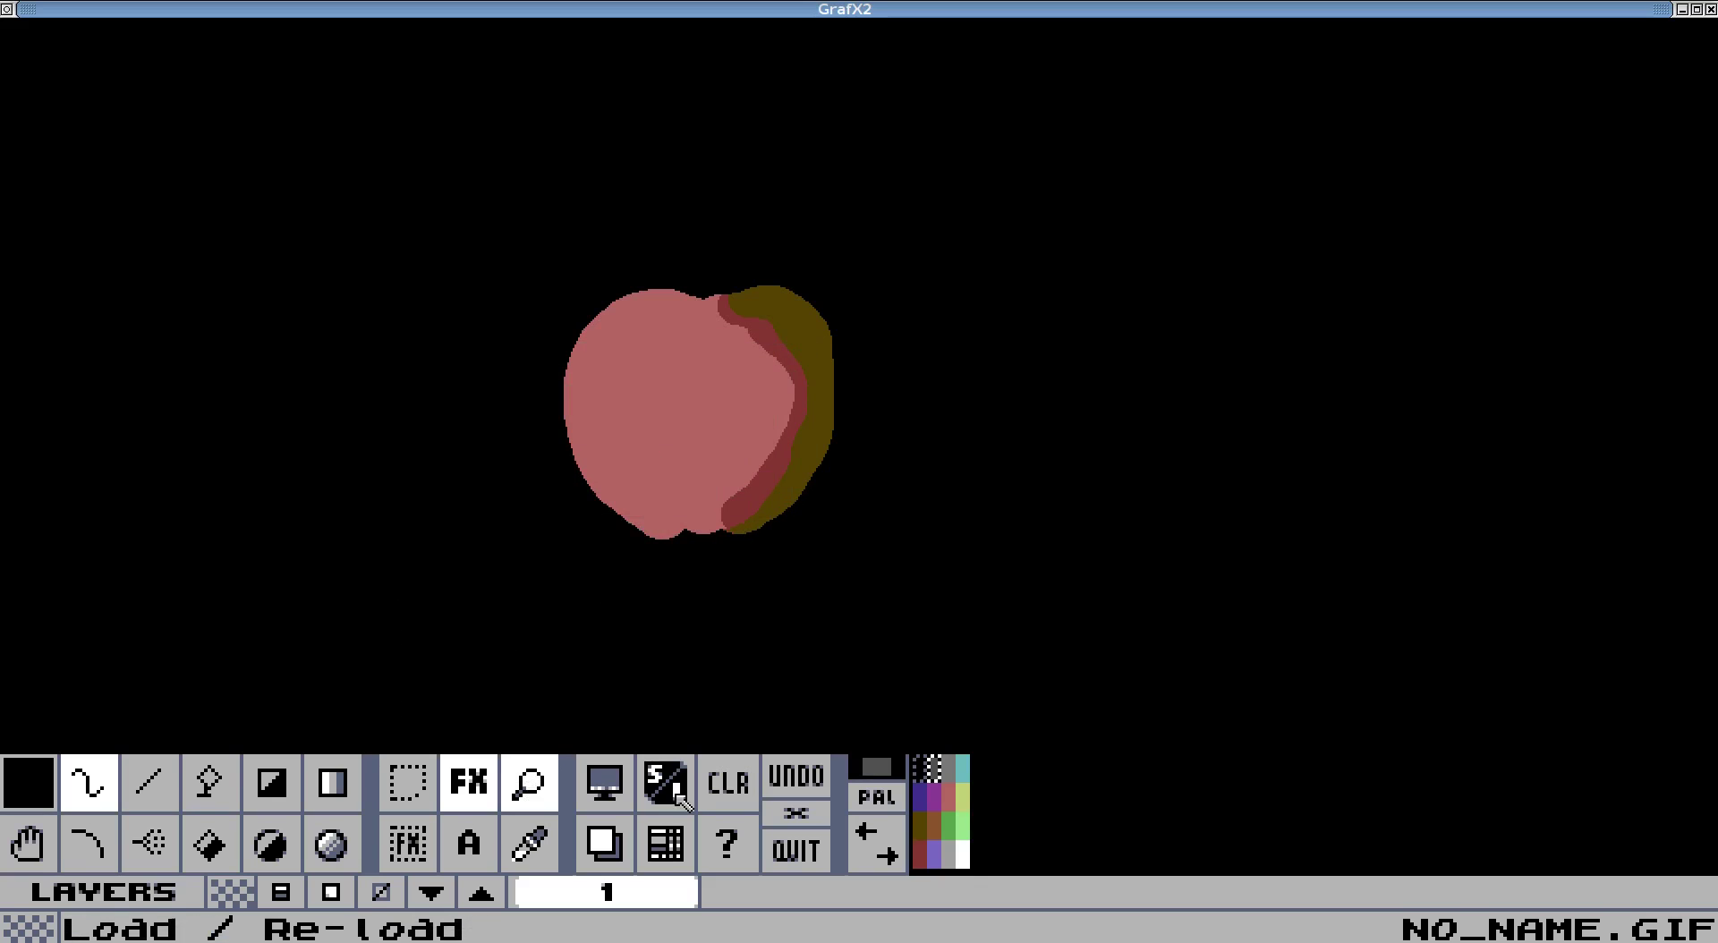
key(Escape)
key(u)
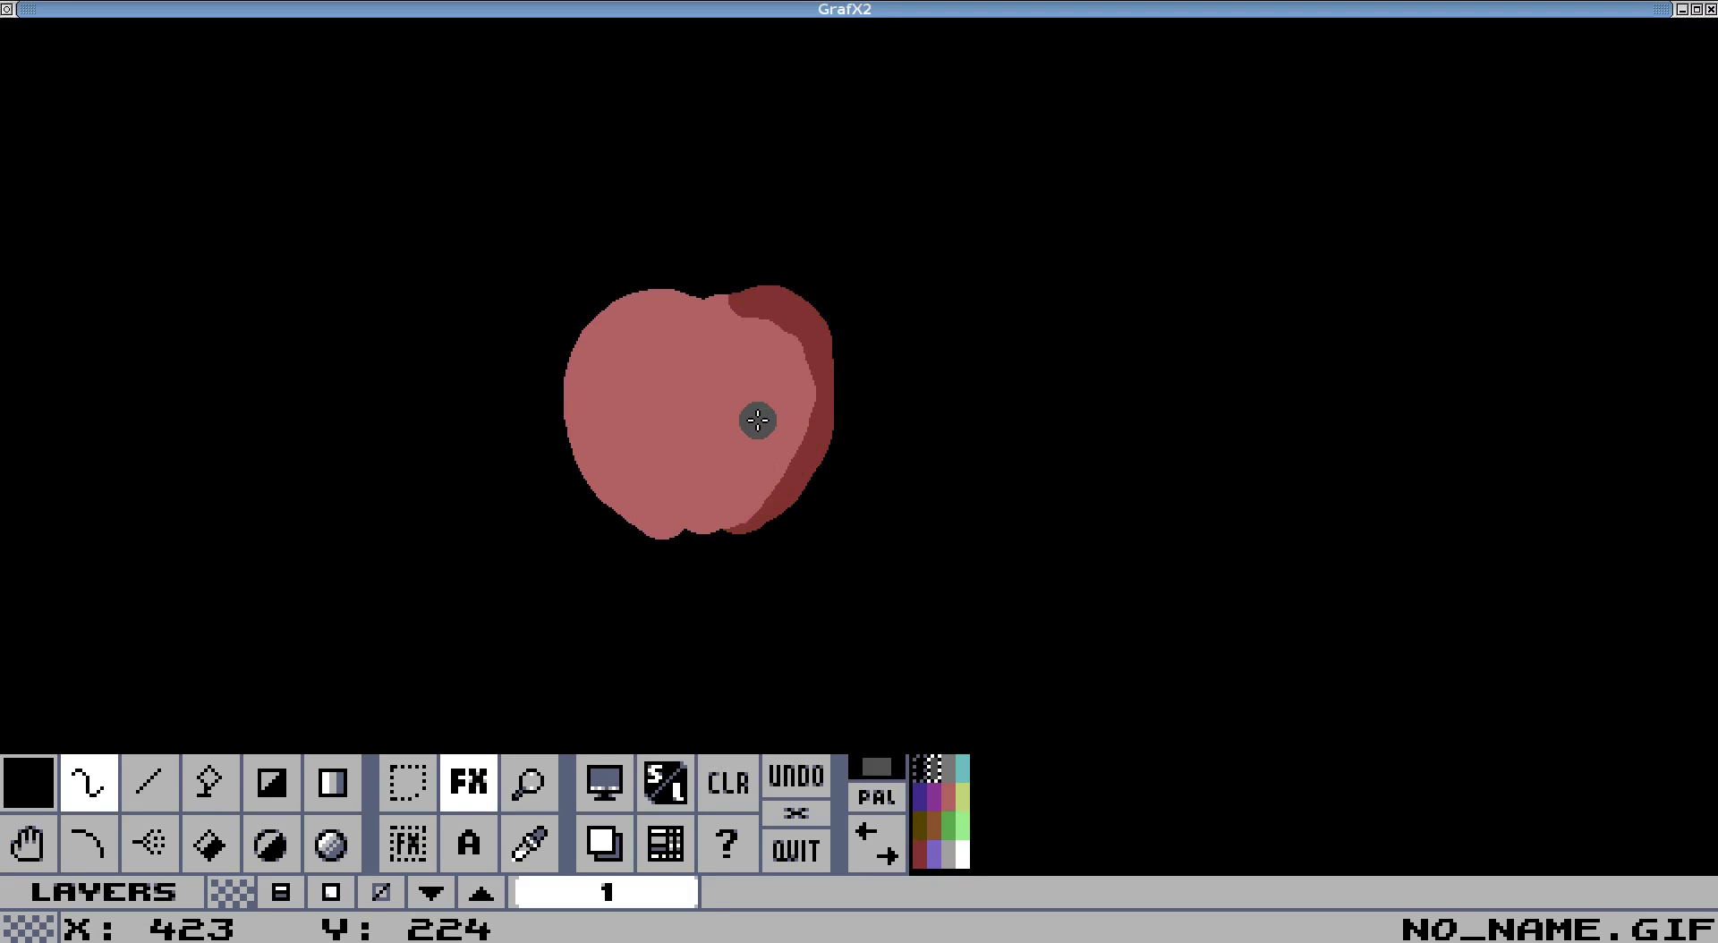
key(u)
Shrink the brush two sizes and paint a thin dark red line down the apple's right side.
mouse_move(737, 284)
mouse_down()
mouse_move(792, 284)
mouse_move(831, 341)
mouse_move(831, 420)
mouse_move(789, 507)
mouse_move(750, 535)
mouse_up()
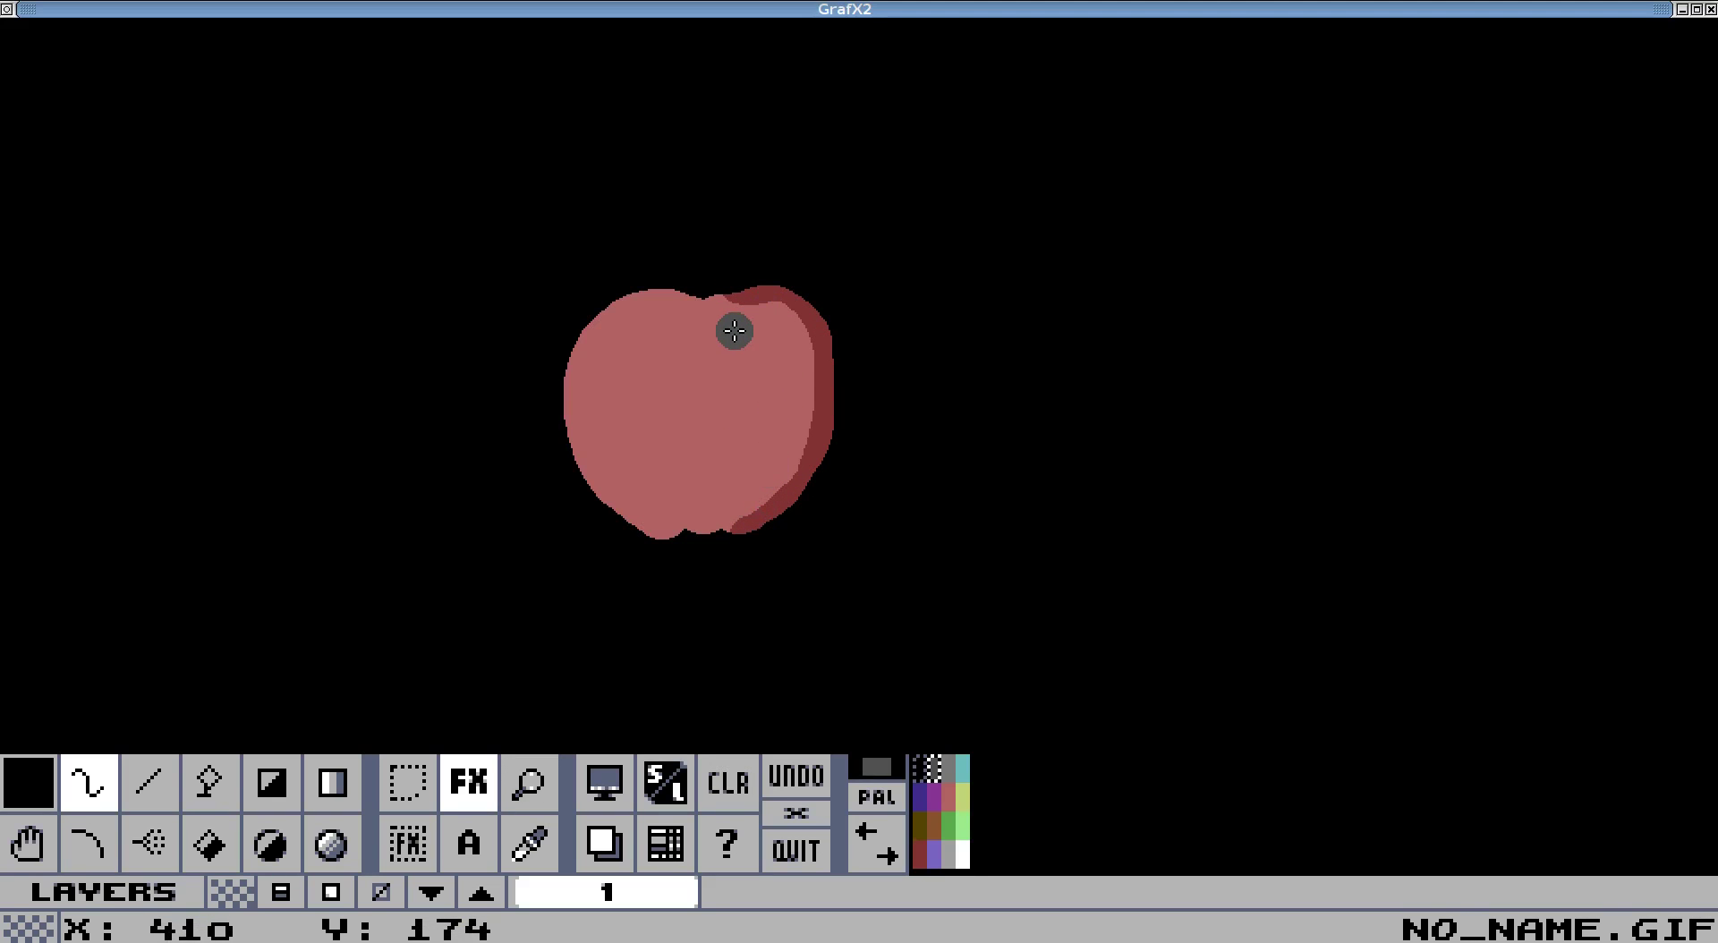
key(u)
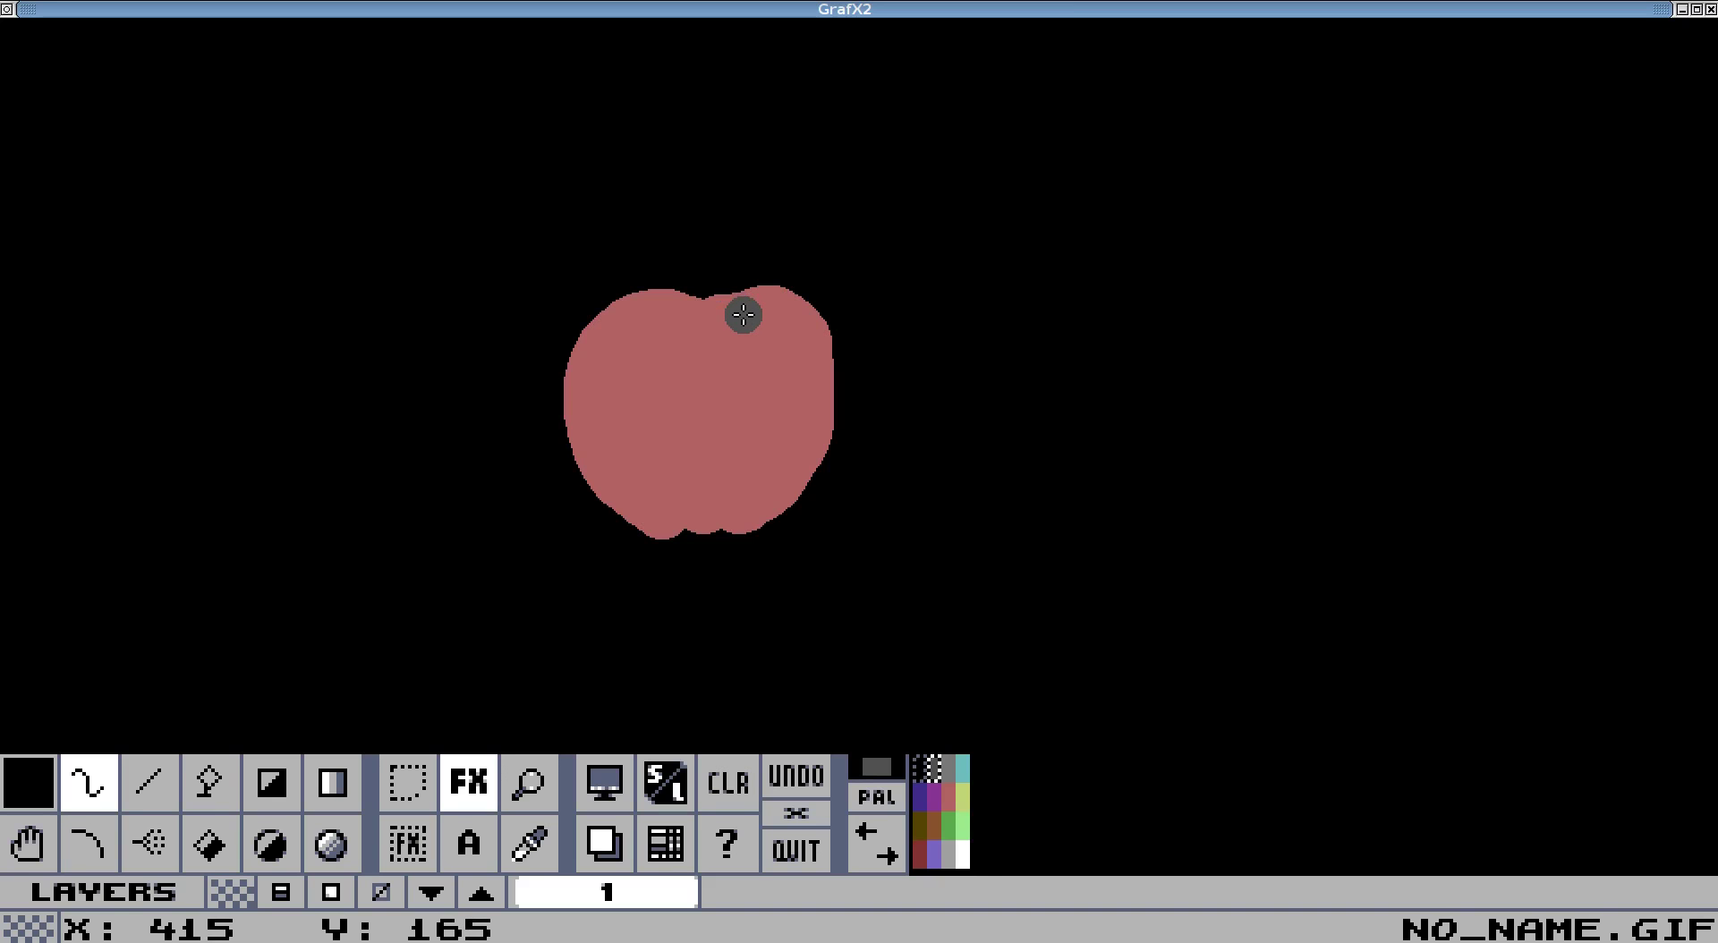
key(minus)
key(minus)
key(minus)
key(minus)
key(minus)
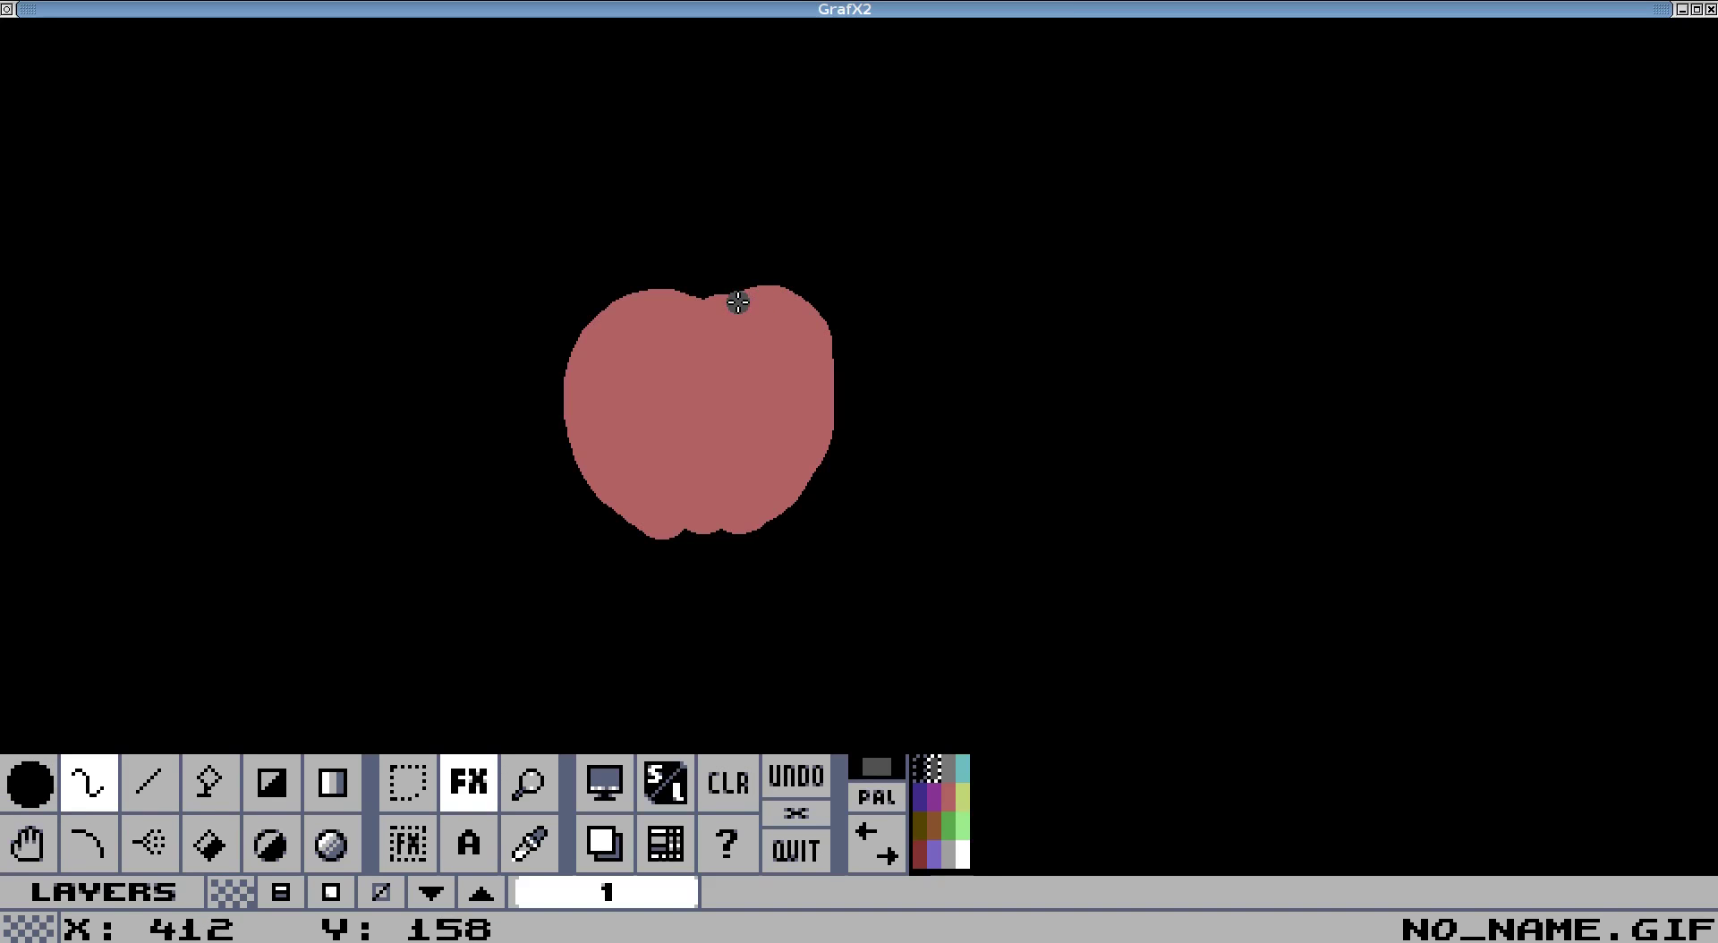
key(minus)
key(minus)
key(minus)
key(minus)
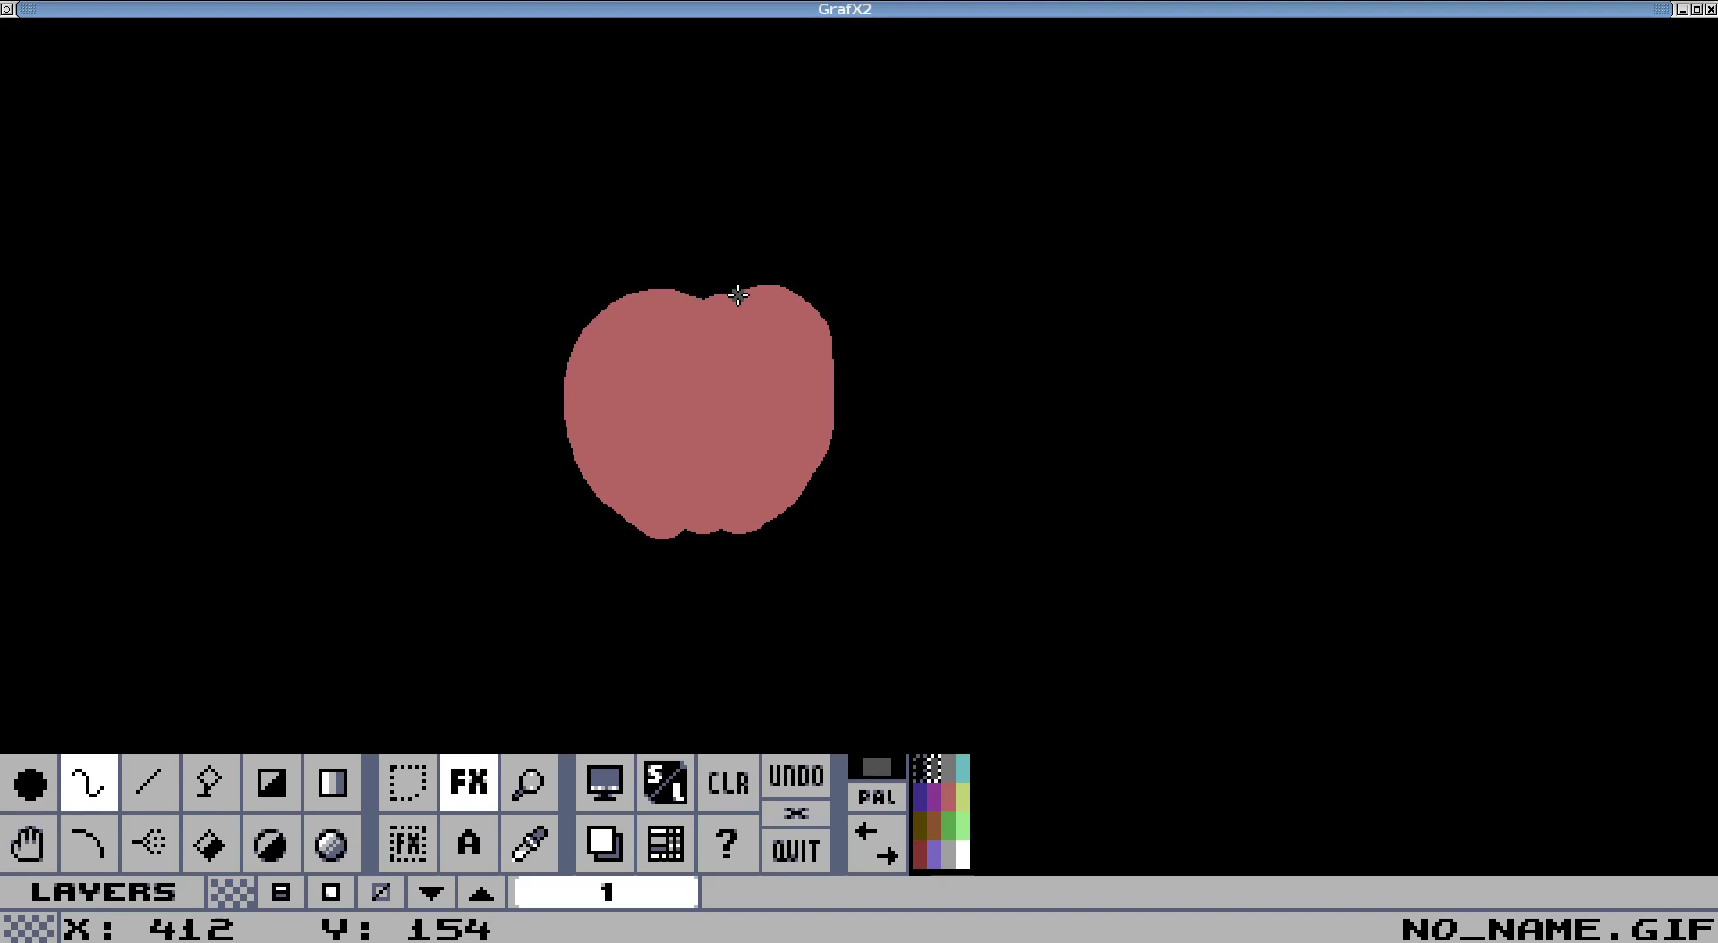
mouse_move(738, 296)
mouse_down()
mouse_move(789, 323)
mouse_move(802, 379)
mouse_move(745, 519)
mouse_up()
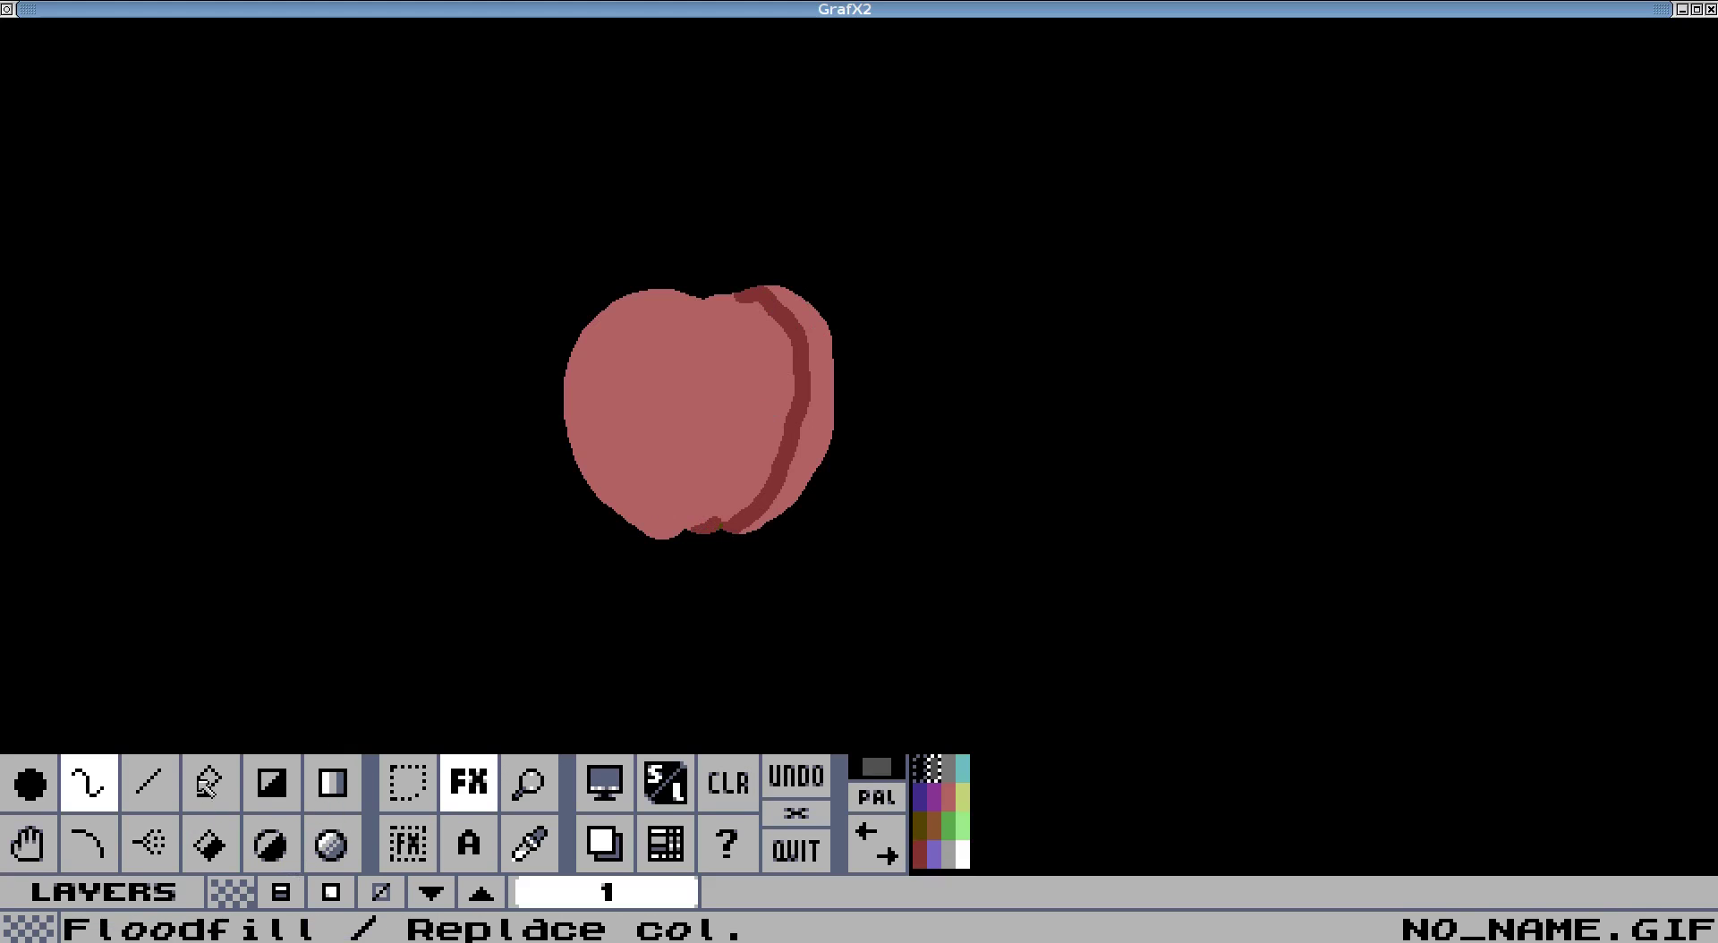
Flood-fill the strip at the apple's right edge dark red, then return to freehand.
click(210, 783)
click(821, 326)
click(814, 338)
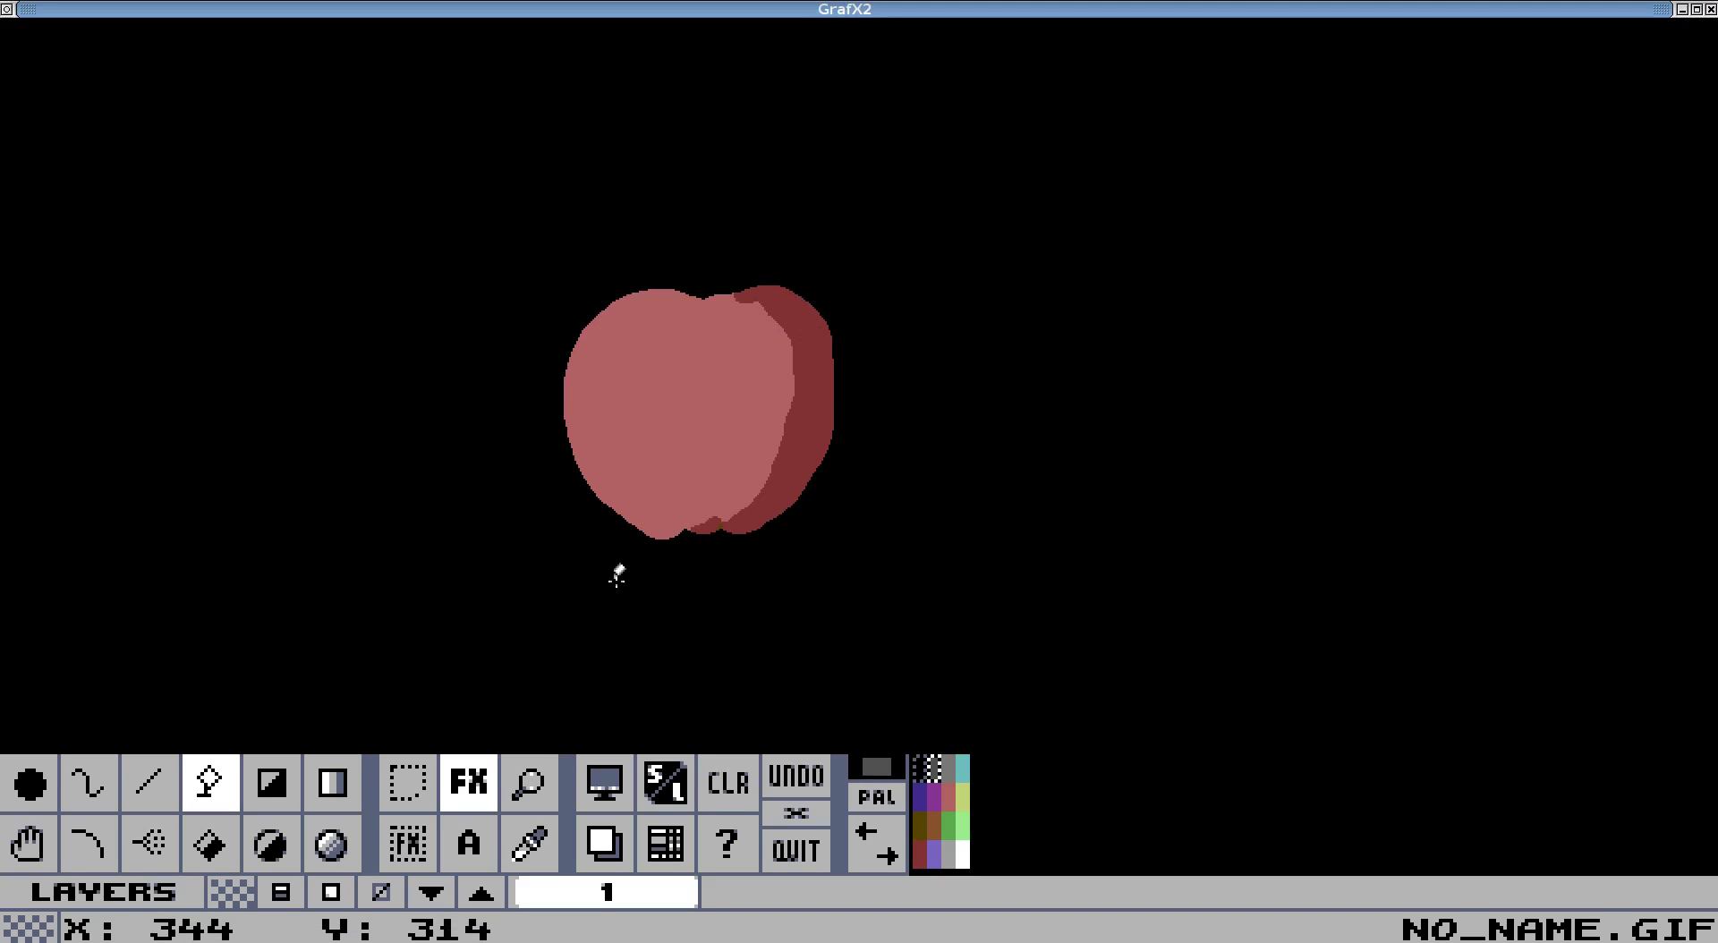
key(i)
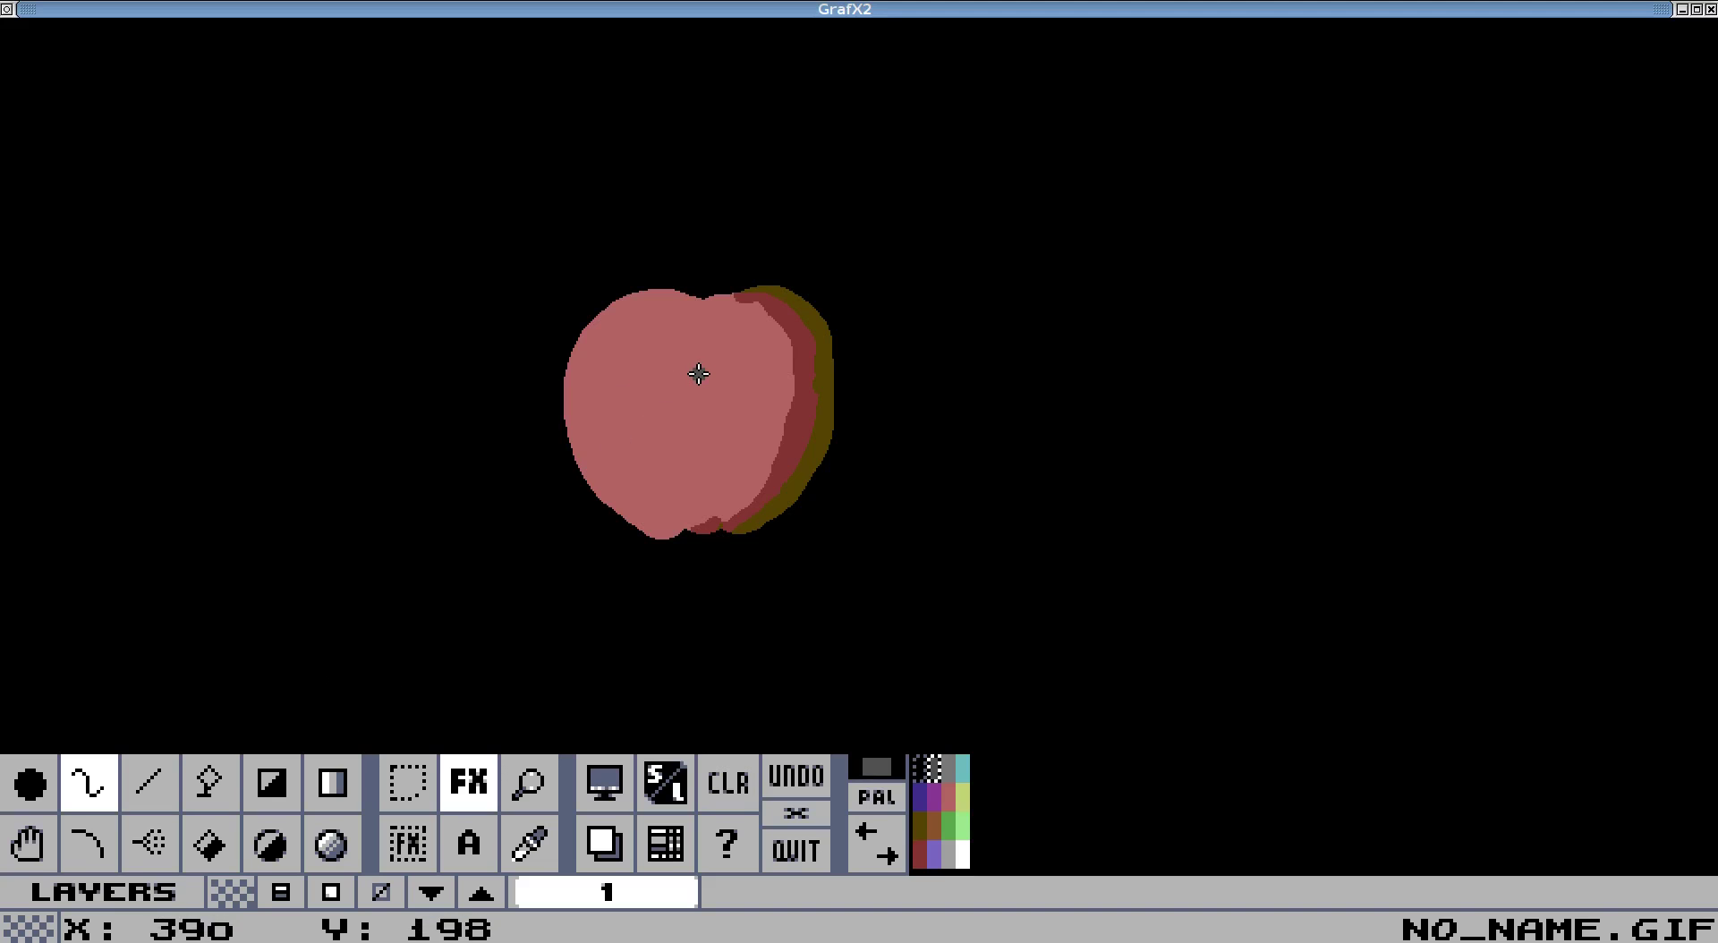
mouse_move(648, 312)
mouse_down()
mouse_move(591, 382)
mouse_move(592, 444)
mouse_move(641, 487)
mouse_move(725, 469)
mouse_move(756, 410)
mouse_move(731, 346)
mouse_move(663, 310)
mouse_move(628, 332)
mouse_move(689, 327)
mouse_move(640, 332)
mouse_up()
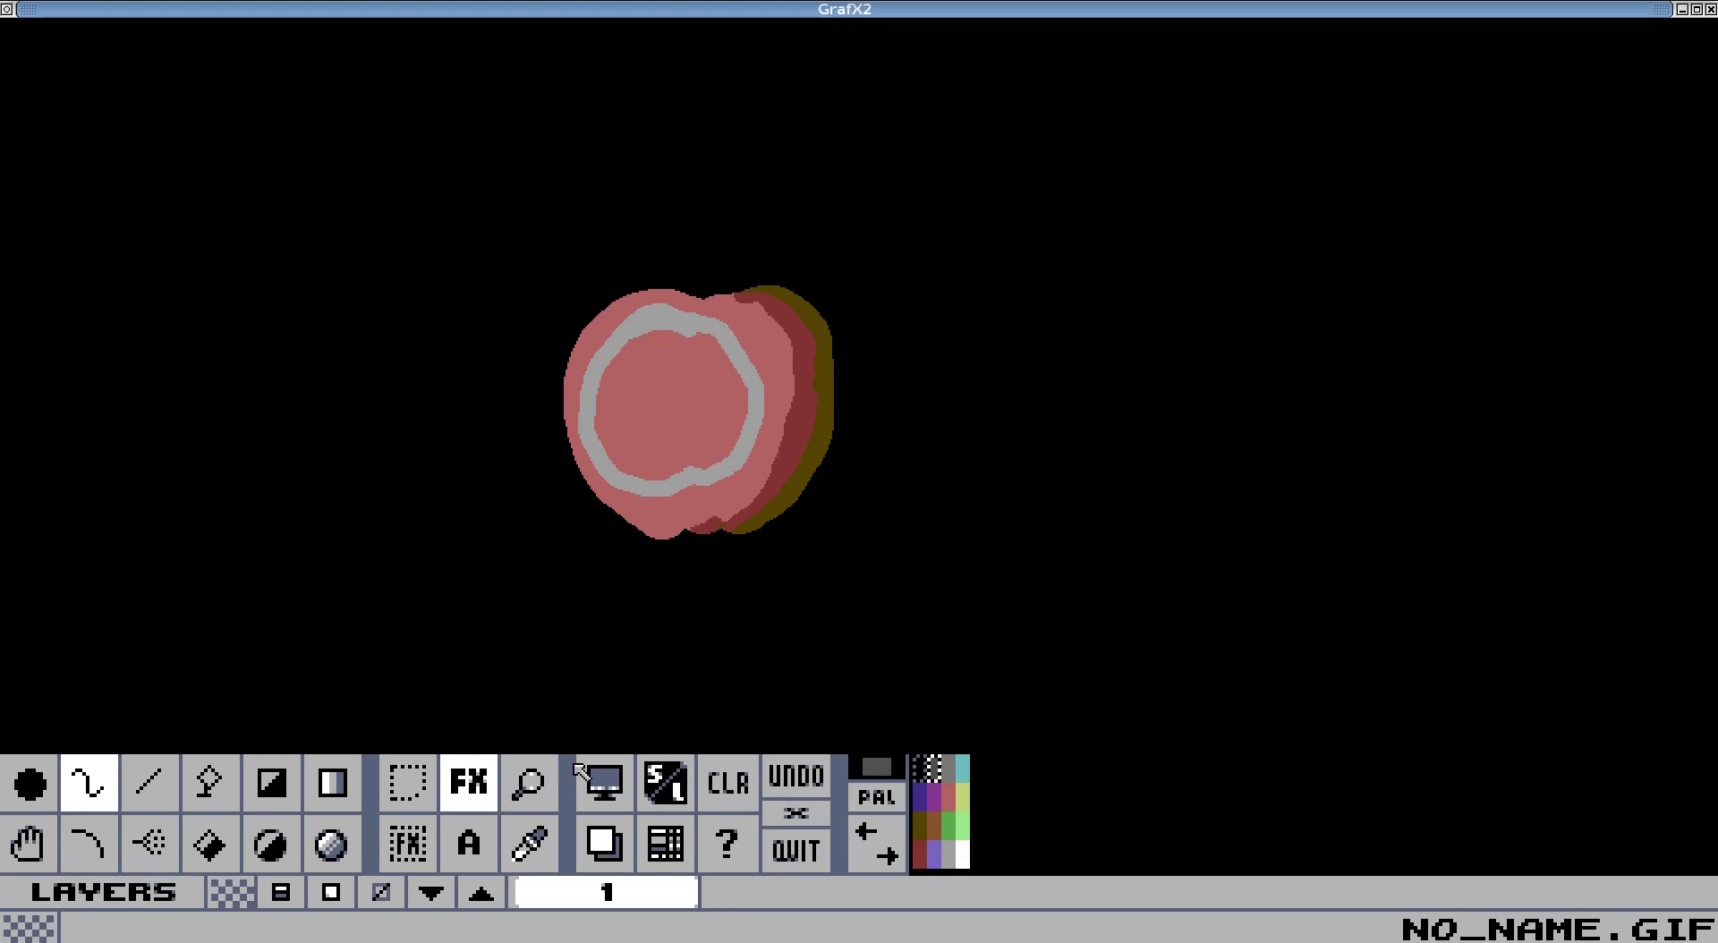
Undo the grey ring, then airbrush a grey highlight with a white centre on the apple's upper left.
click(799, 781)
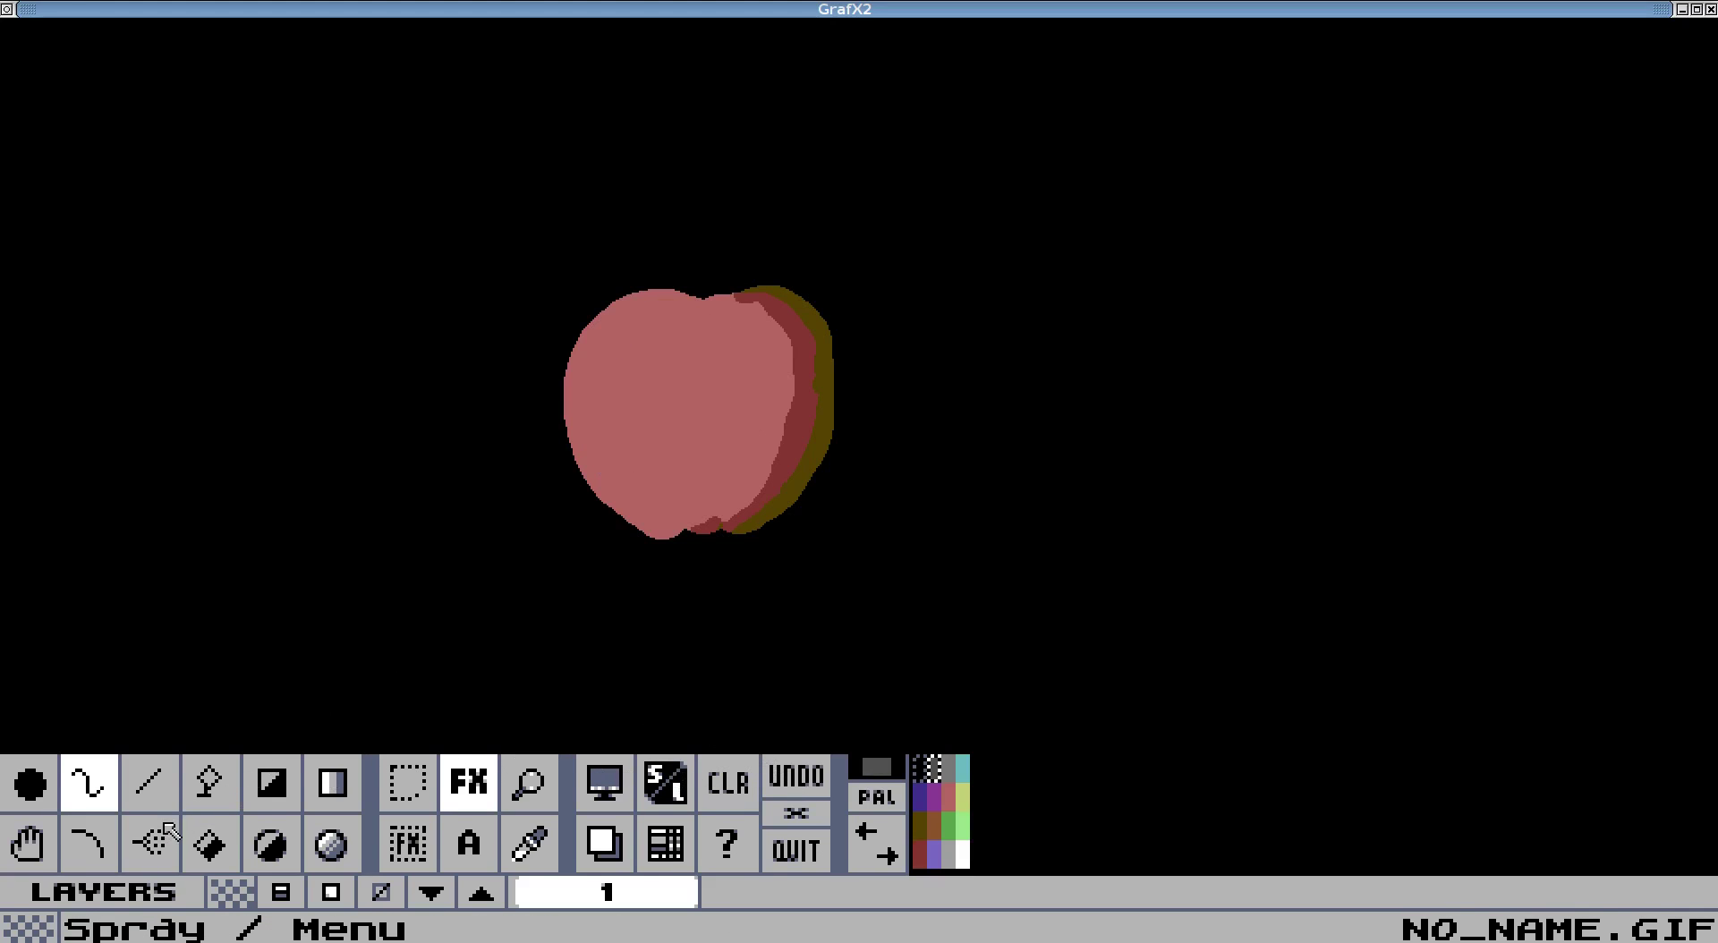
click(150, 843)
right_click(150, 843)
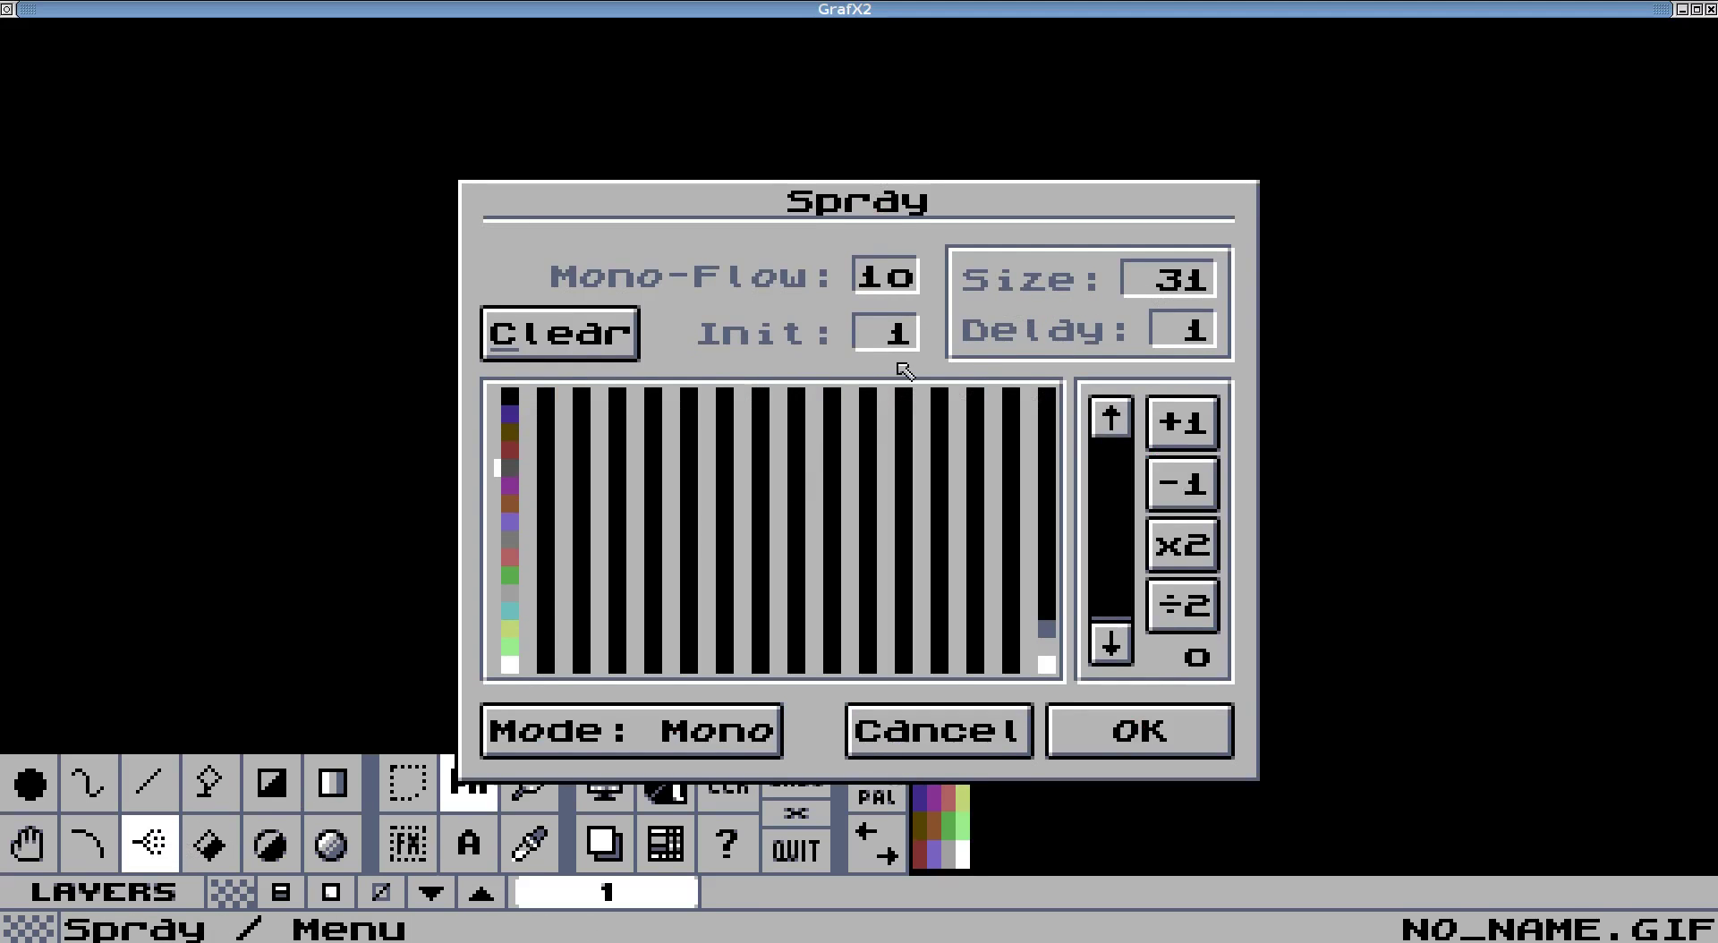
click(1140, 752)
mouse_move(650, 321)
mouse_down()
mouse_move(615, 370)
mouse_move(631, 437)
mouse_move(666, 439)
mouse_move(695, 410)
mouse_move(692, 372)
mouse_move(664, 361)
mouse_move(659, 398)
mouse_move(701, 394)
mouse_move(708, 363)
mouse_move(677, 339)
mouse_move(712, 368)
mouse_move(709, 394)
mouse_move(681, 453)
mouse_move(629, 455)
mouse_move(614, 418)
mouse_up()
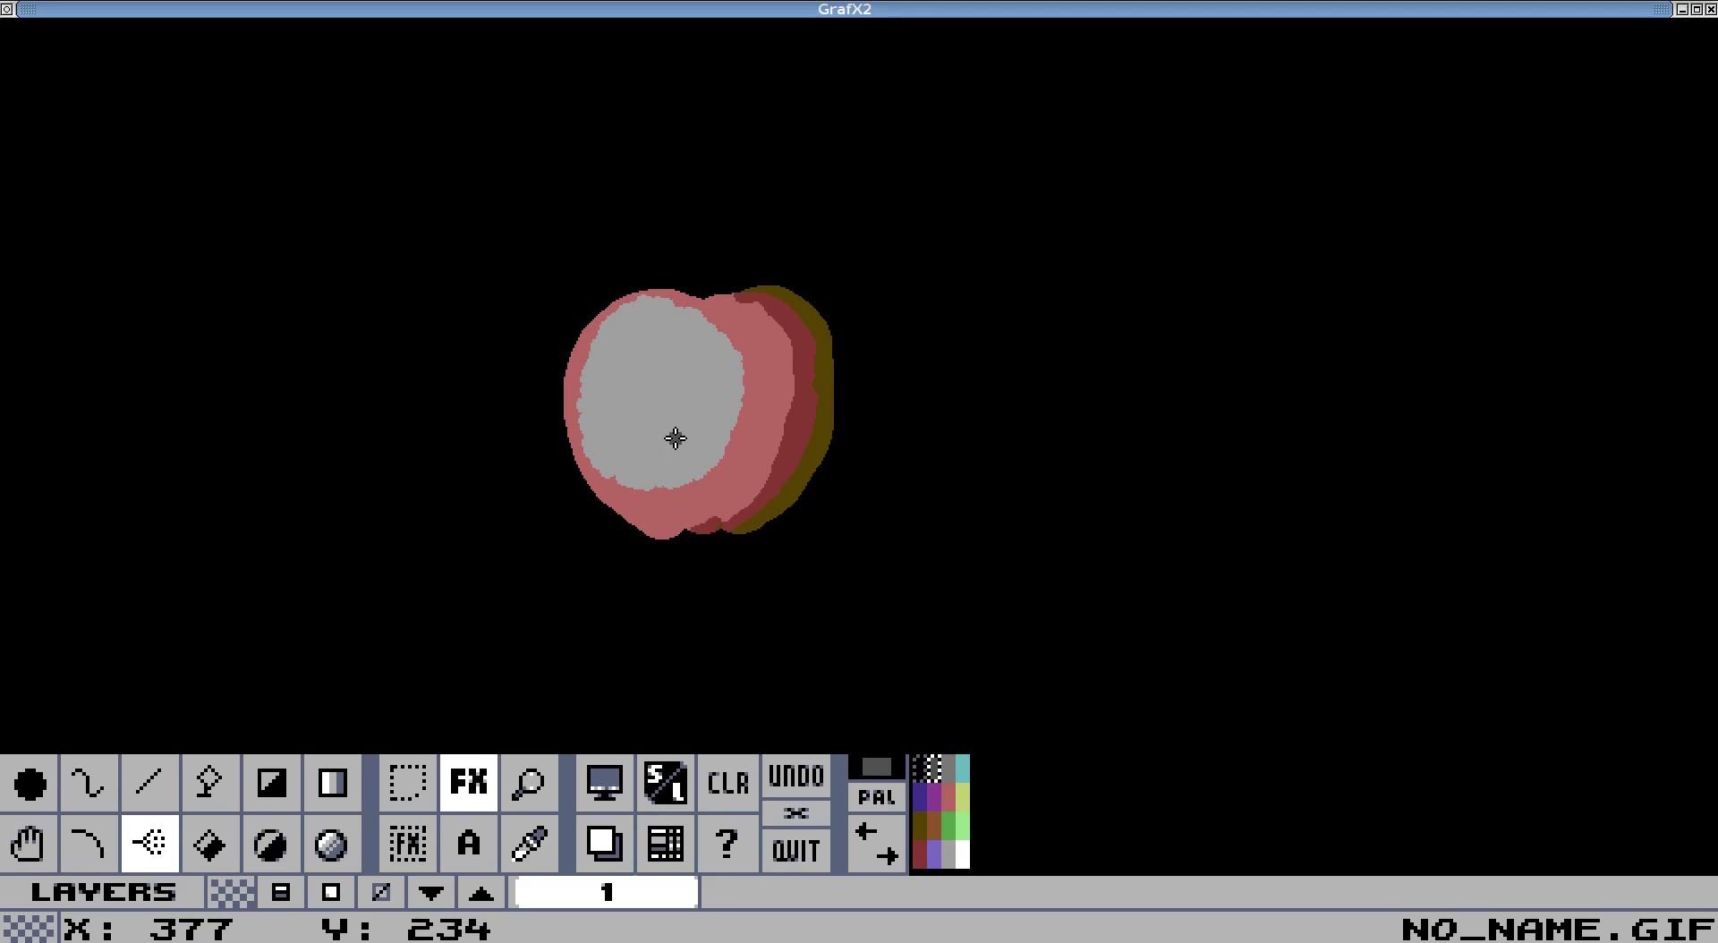
mouse_move(647, 349)
mouse_down()
mouse_move(624, 400)
mouse_move(672, 379)
mouse_move(651, 355)
mouse_move(620, 382)
mouse_move(653, 430)
mouse_move(683, 410)
mouse_move(671, 349)
mouse_up()
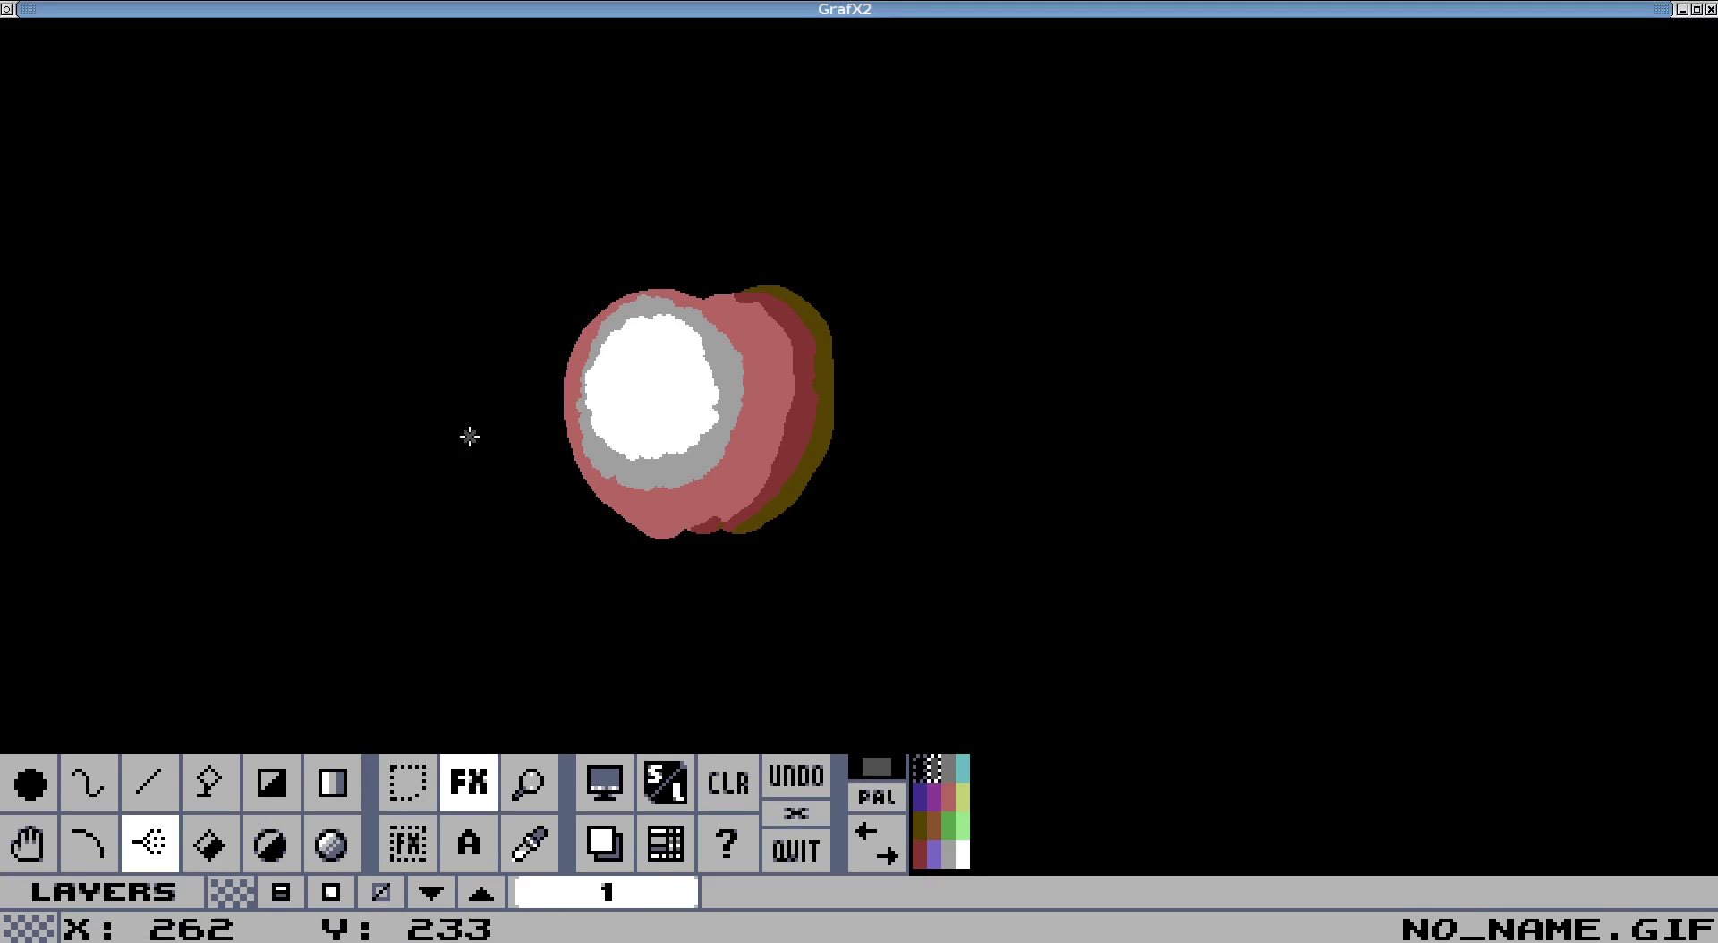
Try a light stroke and a dark red stroke beside the highlight, undoing both.
key(d)
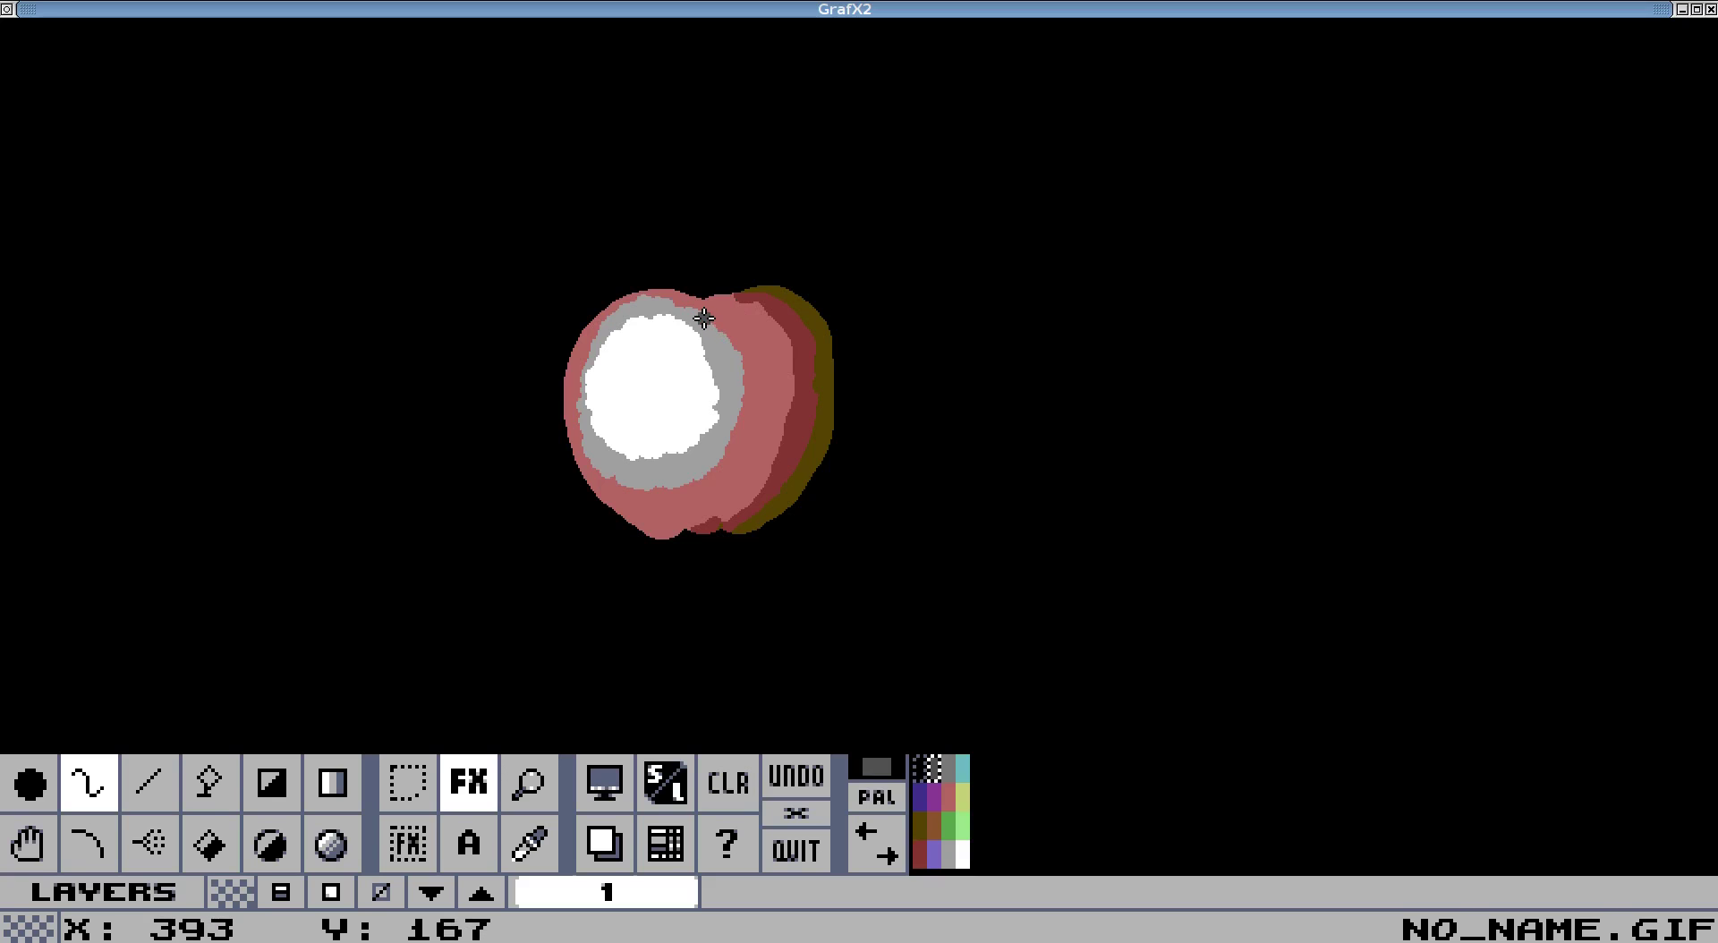
mouse_move(704, 318)
mouse_down()
mouse_move(737, 365)
mouse_move(732, 416)
mouse_up()
key(u)
mouse_move(701, 318)
mouse_down()
mouse_move(737, 350)
mouse_move(728, 440)
mouse_up()
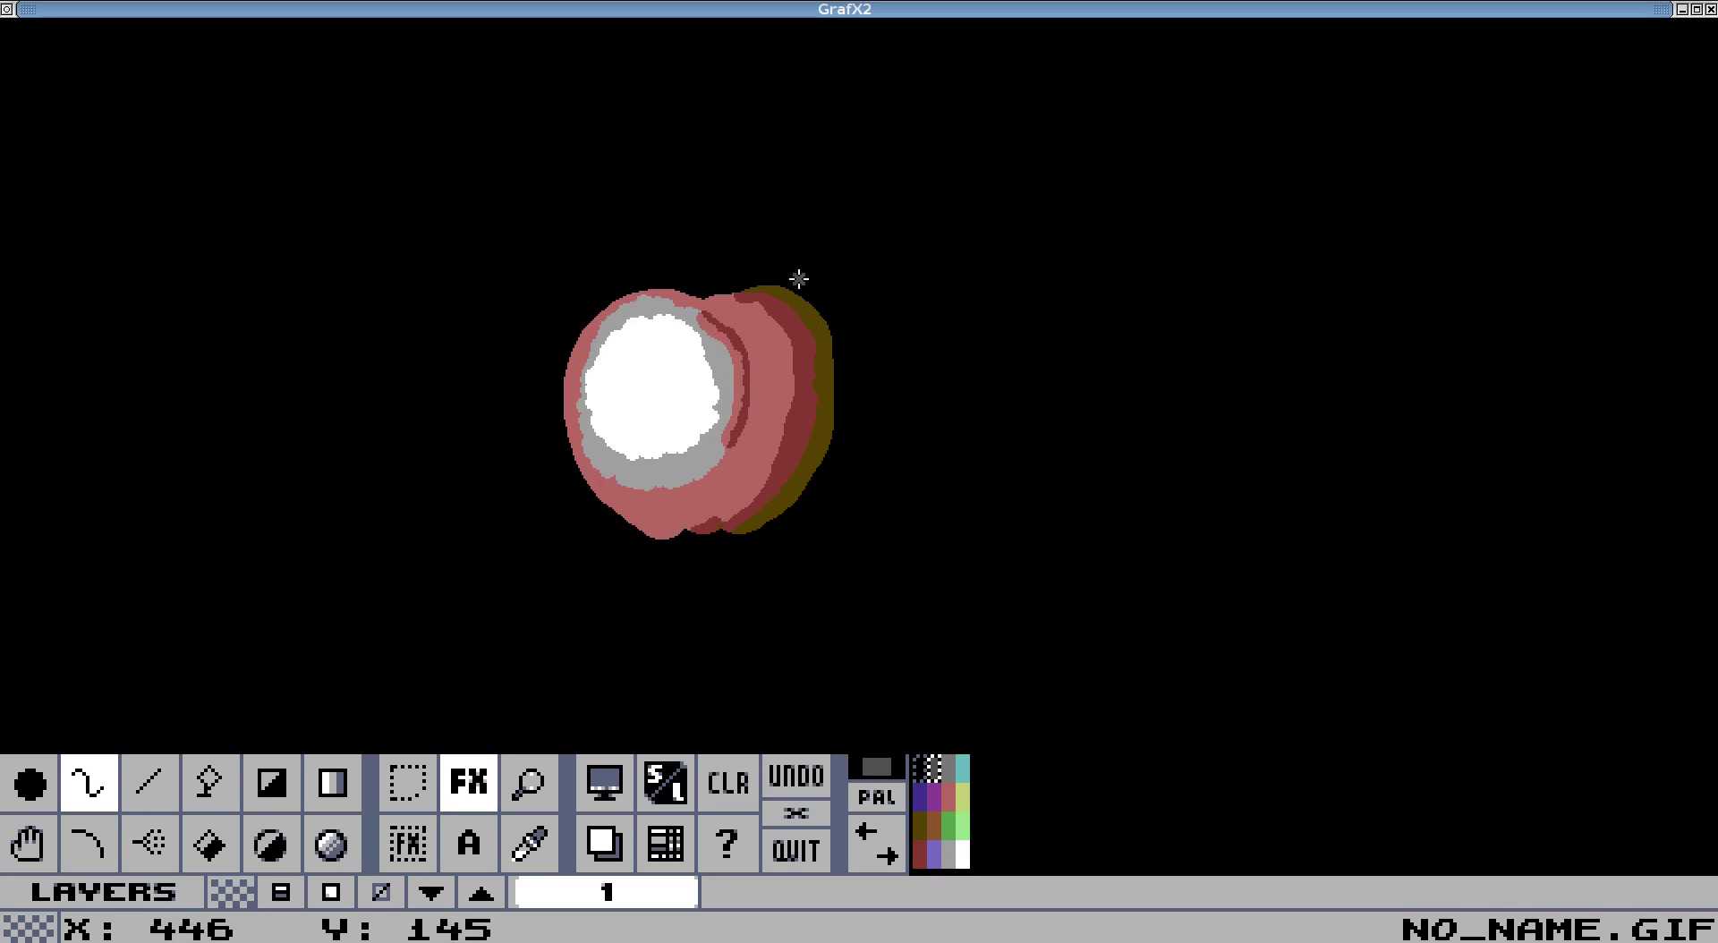
key(u)
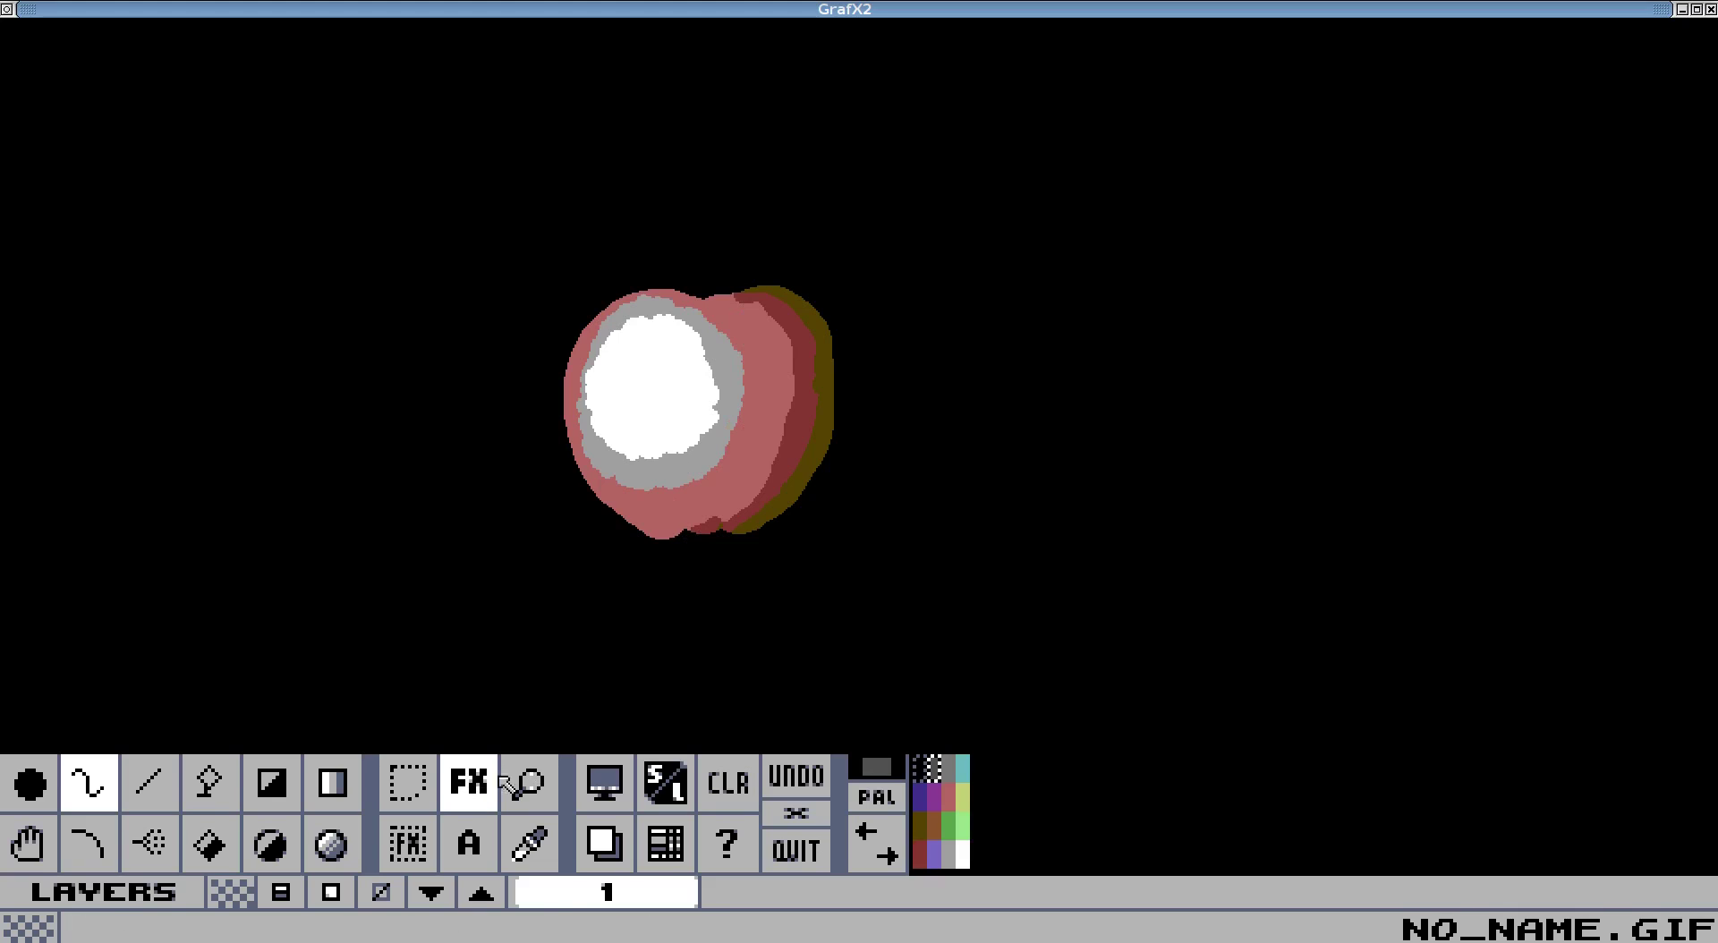
Turn all drawing effects off with All off, disabling Shade.
click(475, 773)
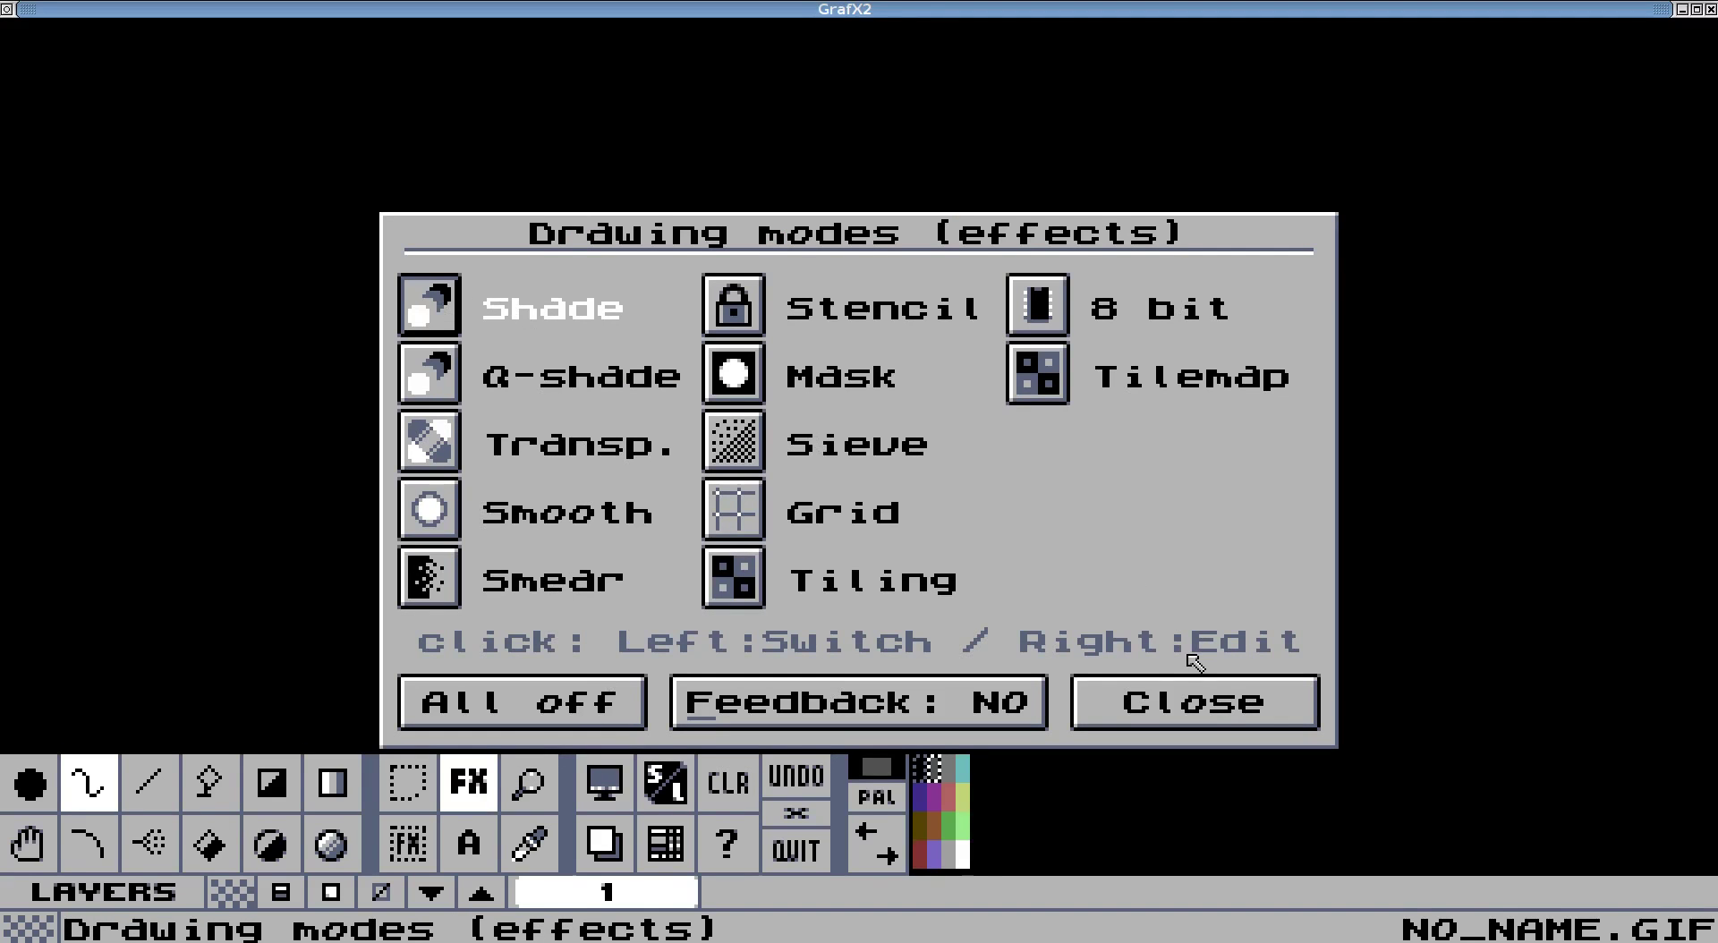
click(614, 701)
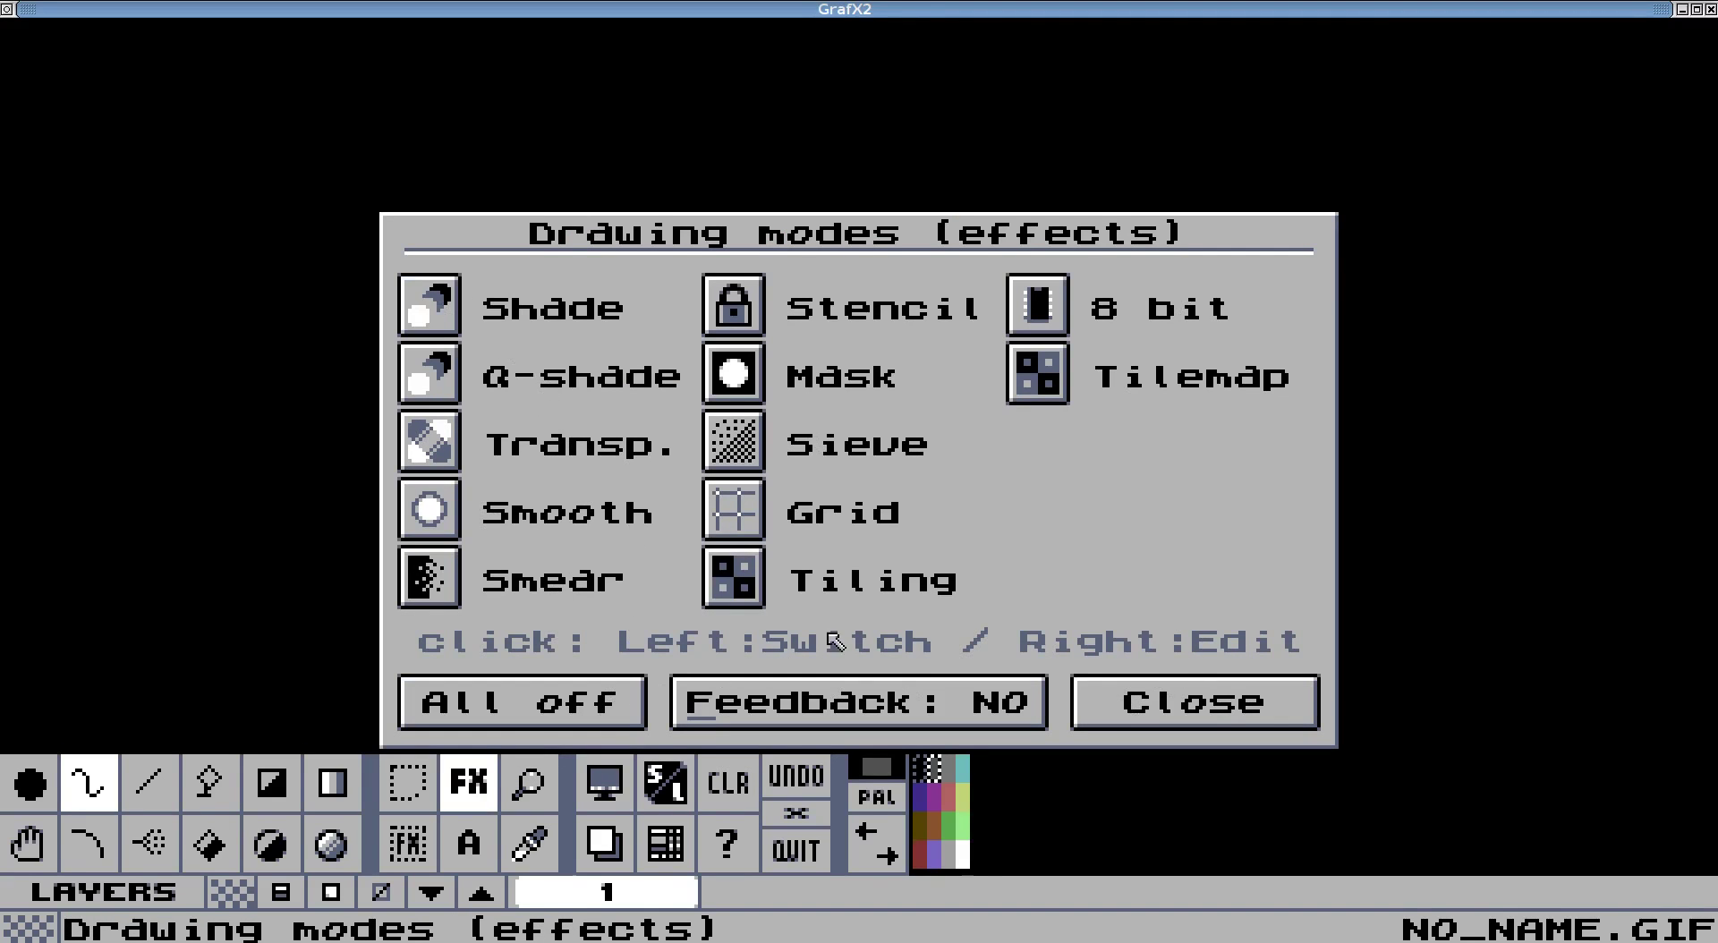
click(1114, 710)
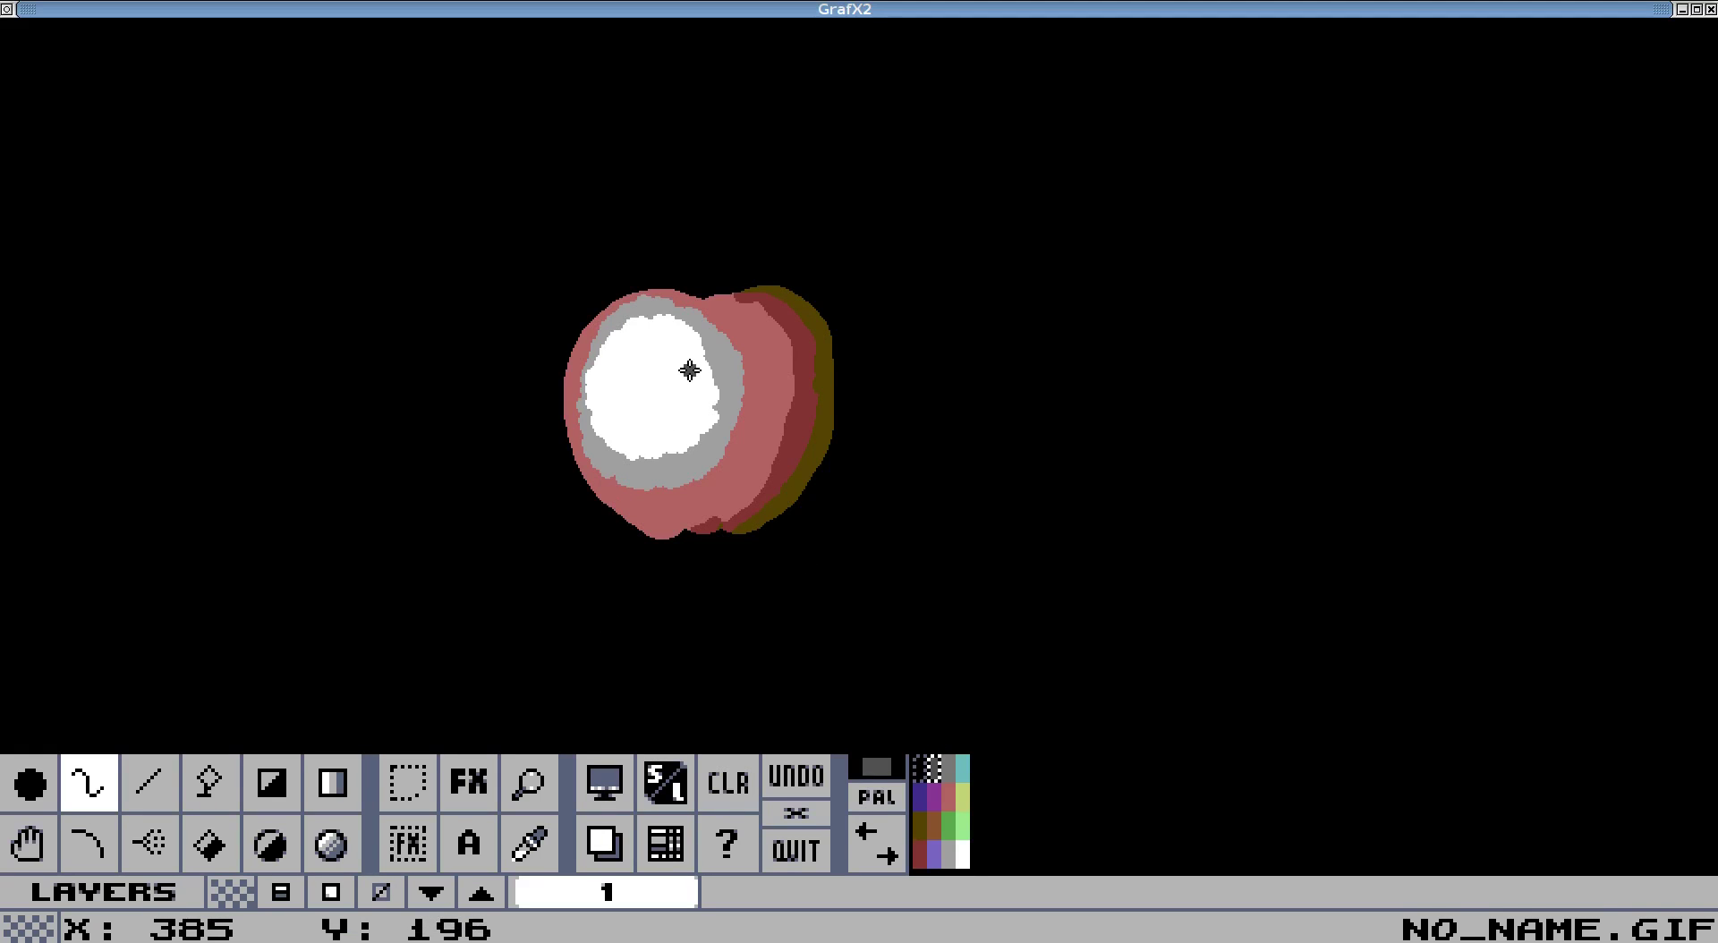
Pipette the highlight's light grey, set Spray to a 1-pixel brush, and test-spray pink and grey speckles.
key(grave)
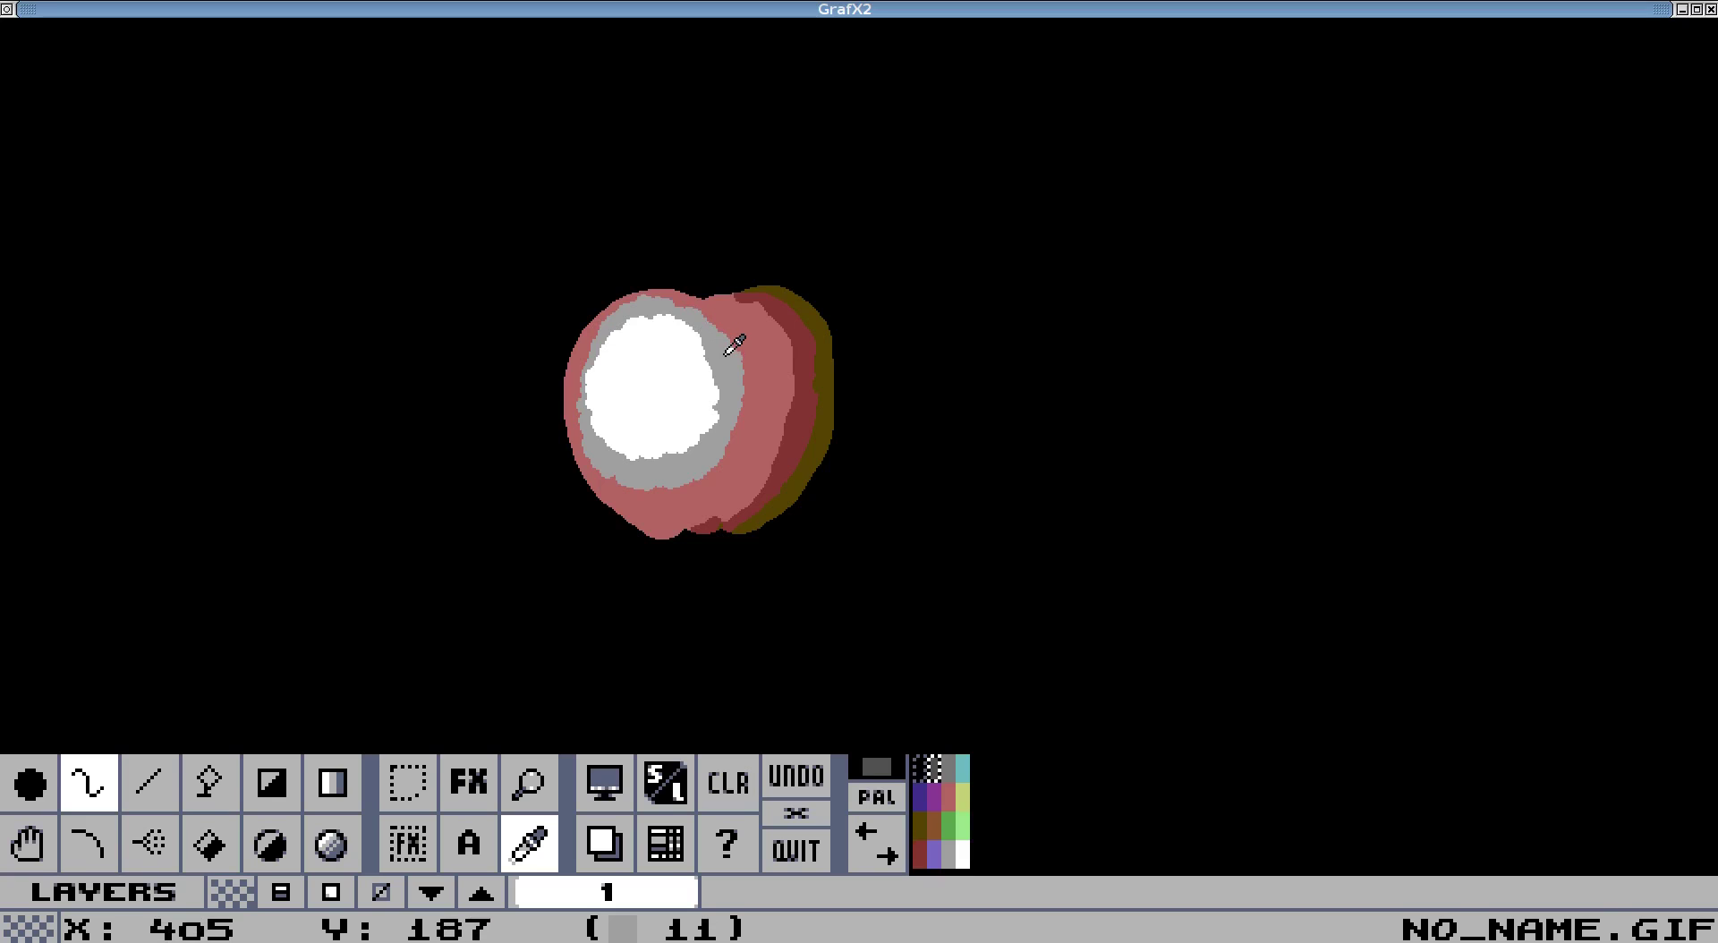
click(734, 348)
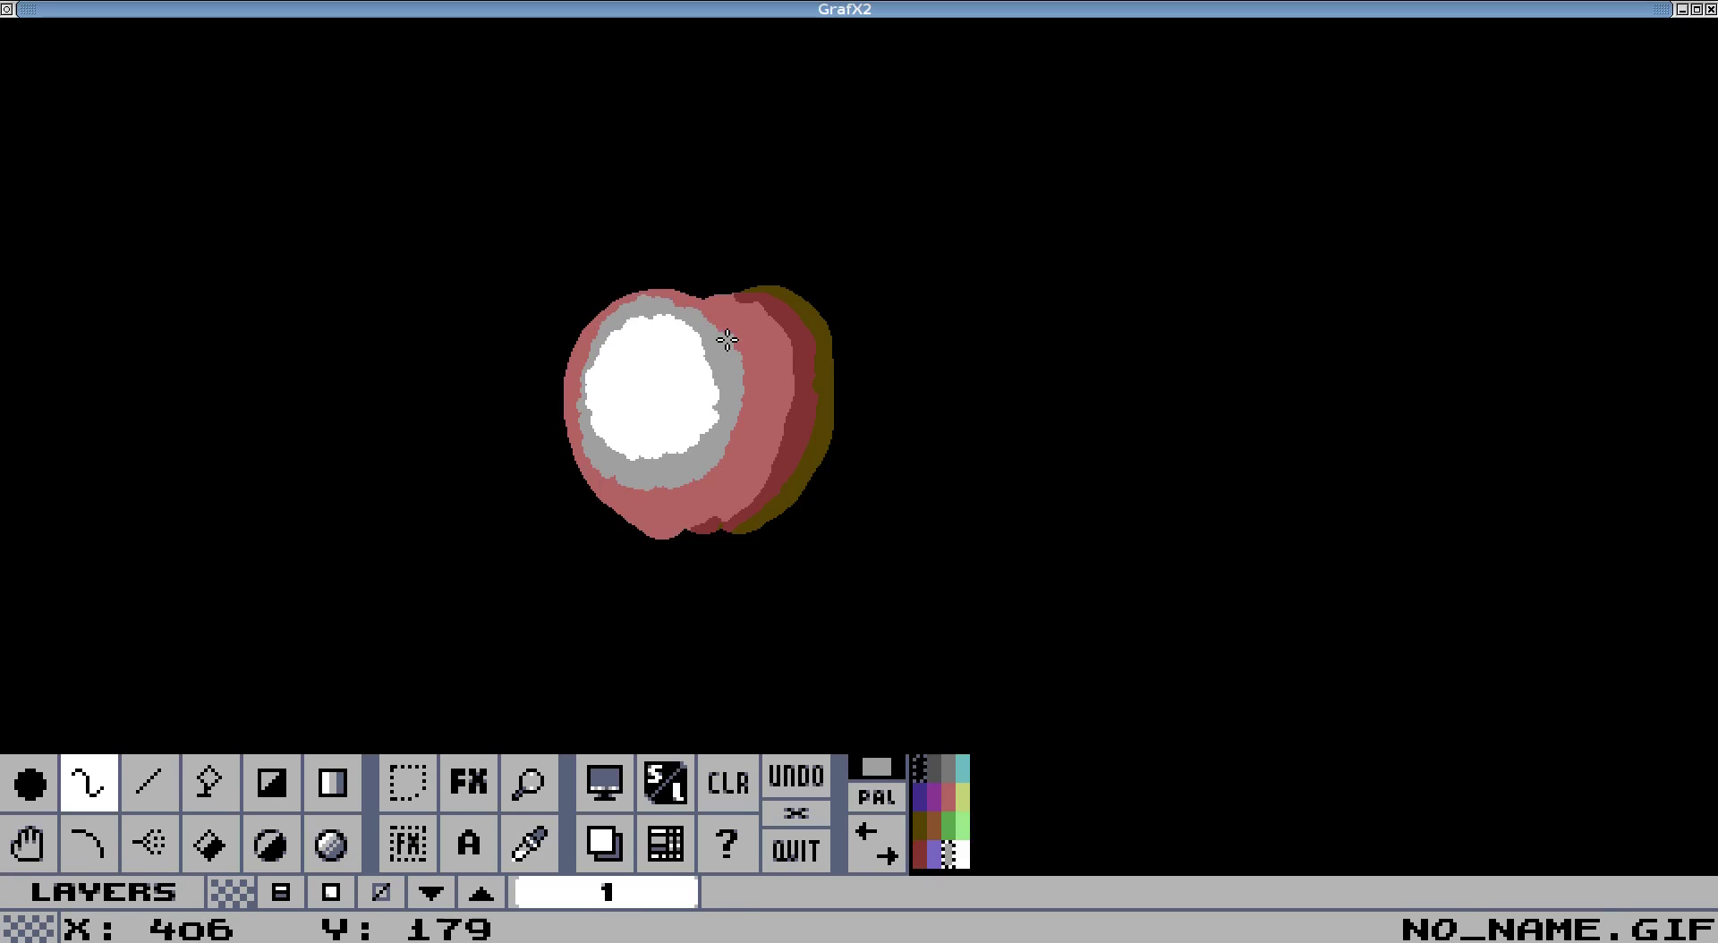
click(152, 846)
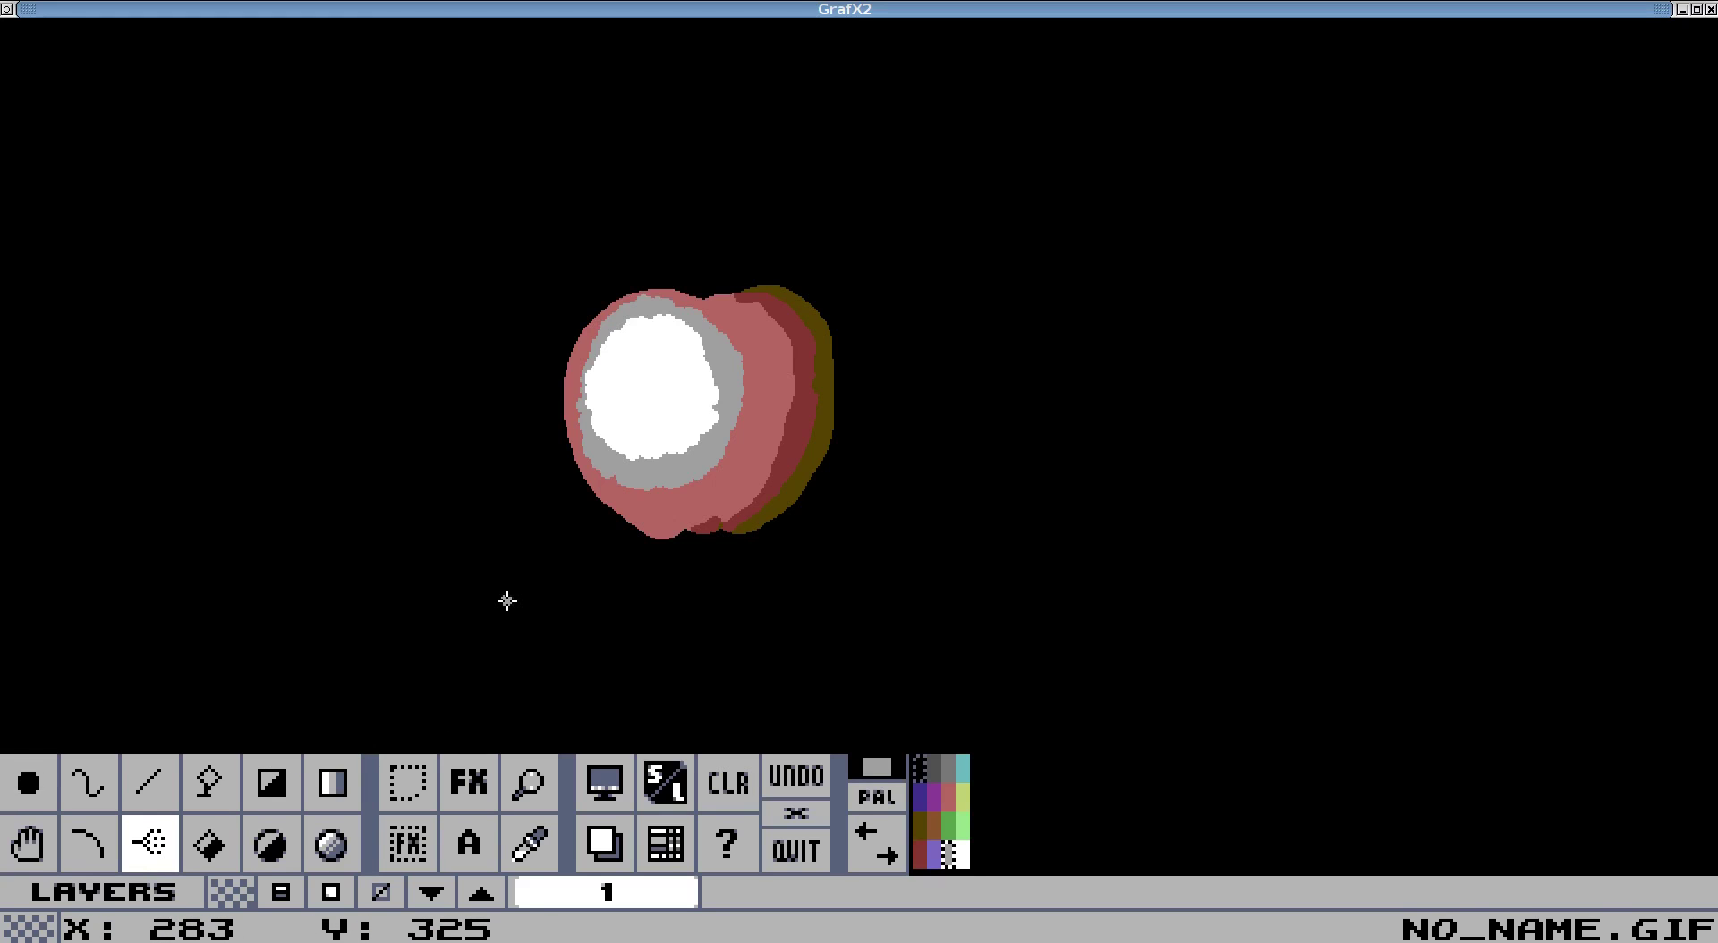
key(period)
drag(714, 315, 737, 333)
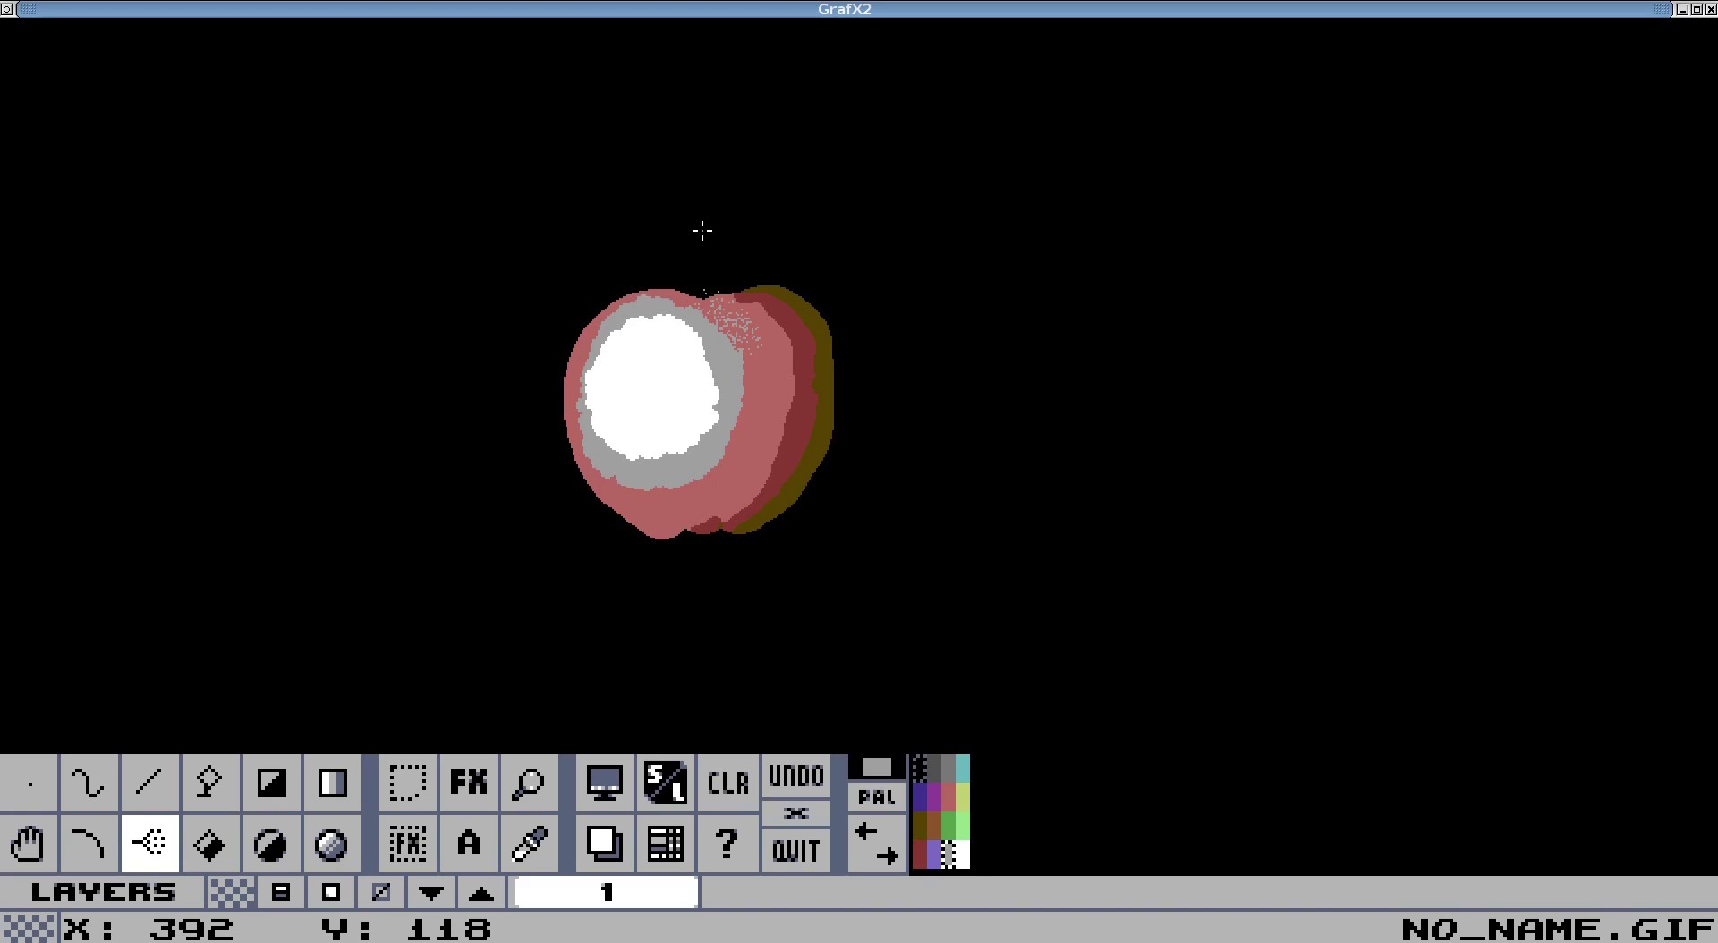
key(u)
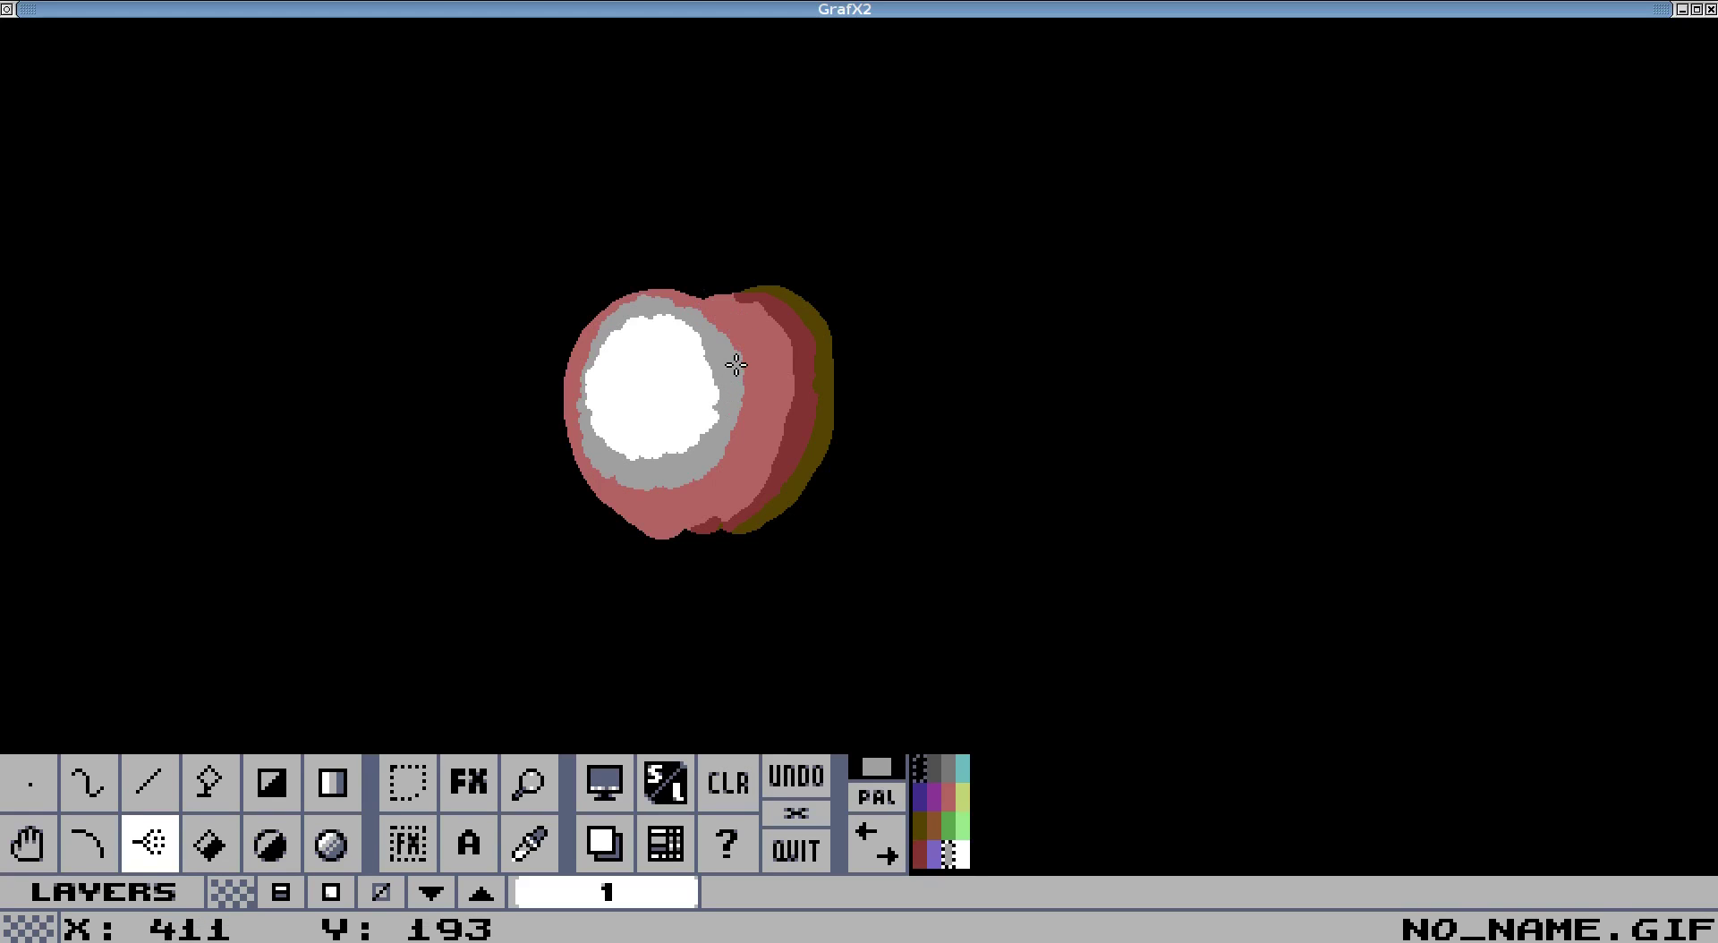
mouse_move(739, 345)
mouse_down()
mouse_move(749, 398)
mouse_move(721, 335)
mouse_move(740, 384)
mouse_move(715, 373)
mouse_move(618, 409)
mouse_move(665, 328)
mouse_up()
Undo the test spray, set spray size to 8, and speckle grey along the highlight's edge.
key(u)
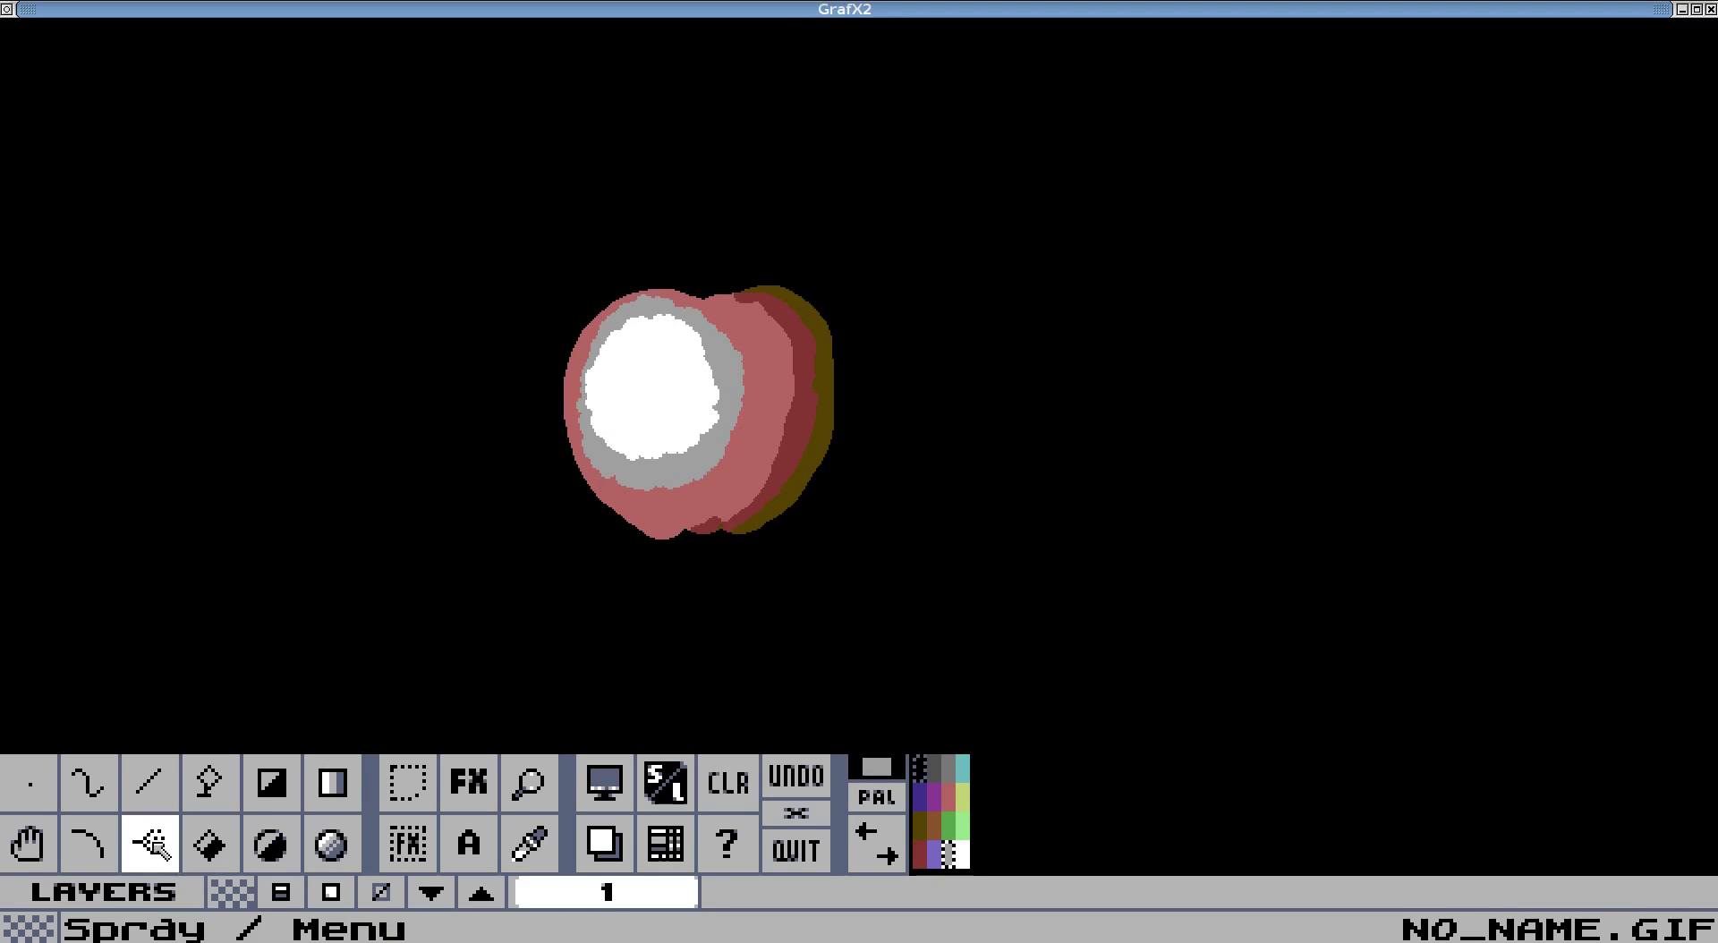
right_click(150, 843)
click(1190, 283)
key(BackSpace)
key(BackSpace)
text(8)
click(1160, 741)
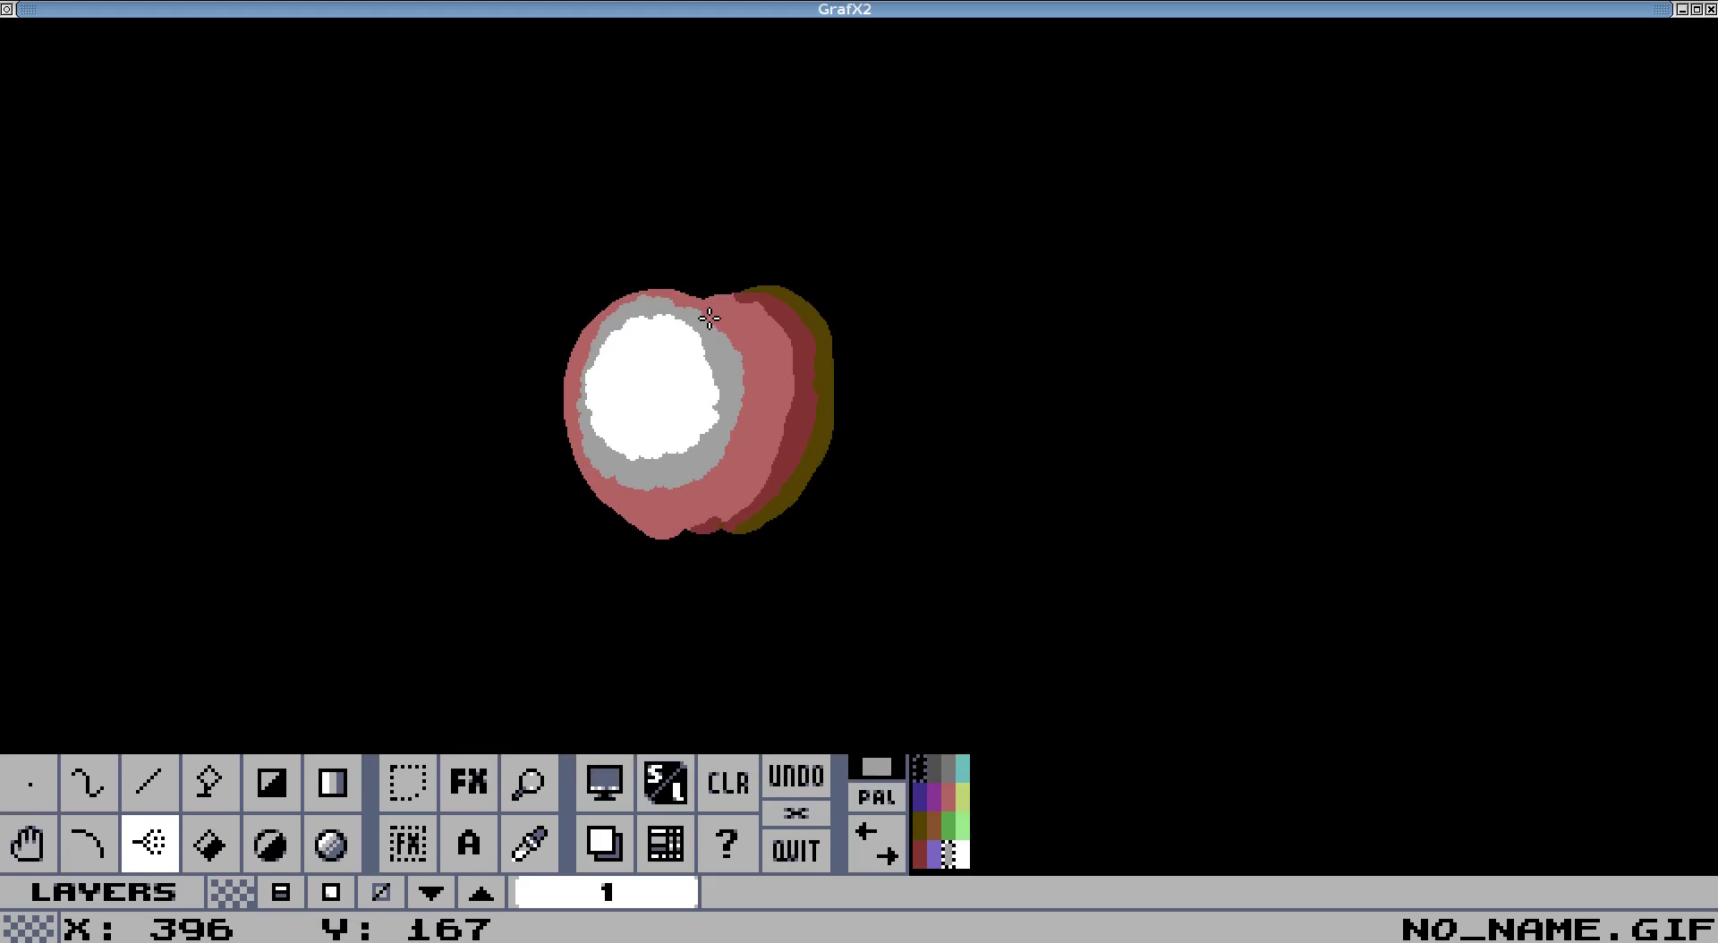
mouse_move(707, 314)
mouse_down()
mouse_move(742, 363)
mouse_move(702, 317)
mouse_move(748, 374)
mouse_move(727, 452)
mouse_move(613, 486)
mouse_up()
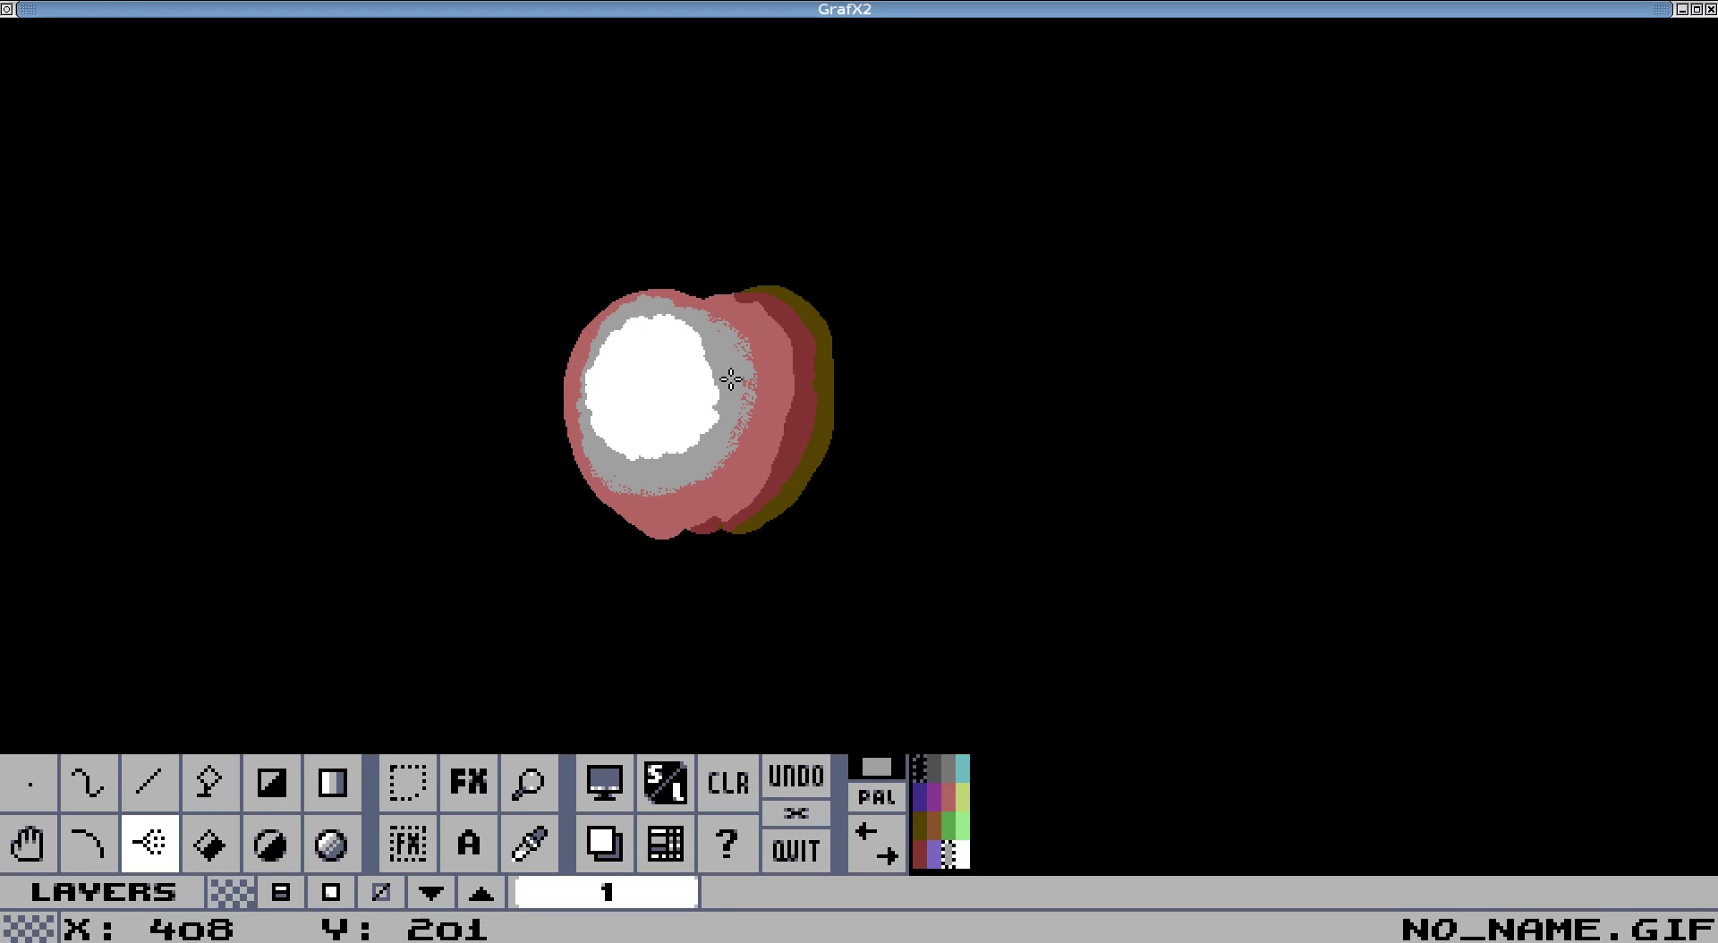
Pipette white to feather the highlight's edge, then pink to blend into the dark red band.
key(grave)
click(663, 377)
mouse_move(705, 341)
mouse_down()
mouse_move(716, 415)
mouse_move(682, 450)
mouse_move(639, 456)
mouse_move(611, 453)
mouse_move(590, 416)
mouse_move(612, 354)
mouse_up()
key(grave)
click(775, 397)
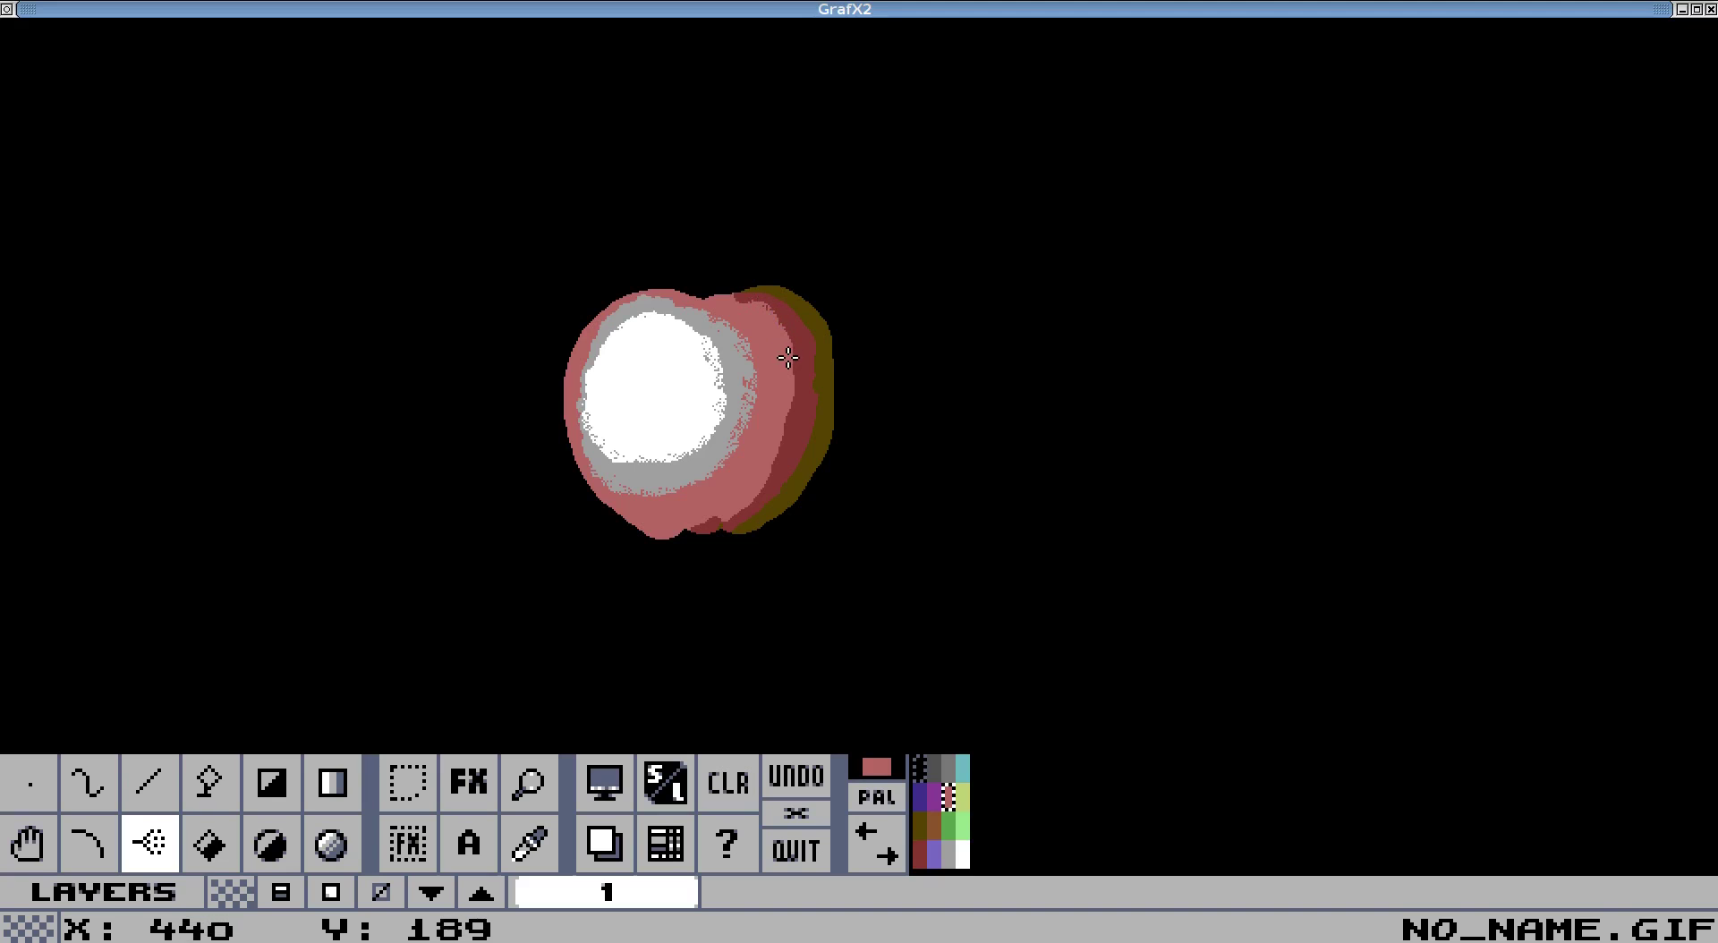
mouse_move(787, 358)
mouse_down()
mouse_move(779, 464)
mouse_move(730, 514)
mouse_up()
Pipette the dark red and speckle it down the apple's right edge.
key(grave)
click(796, 331)
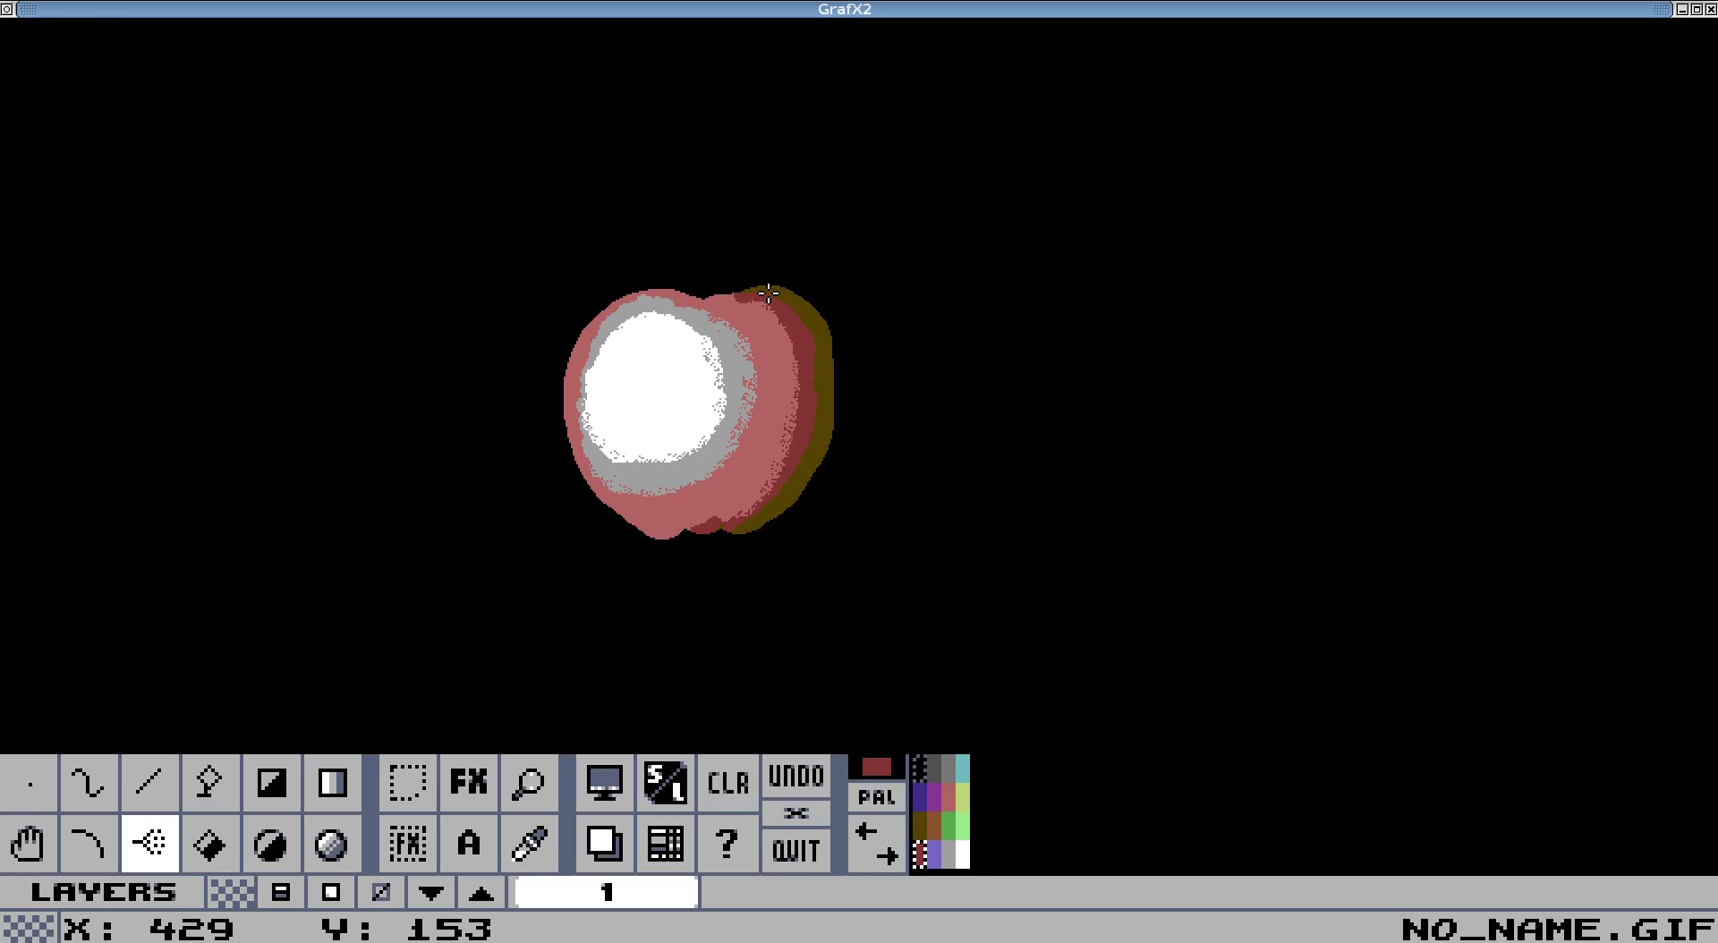
drag(816, 351, 819, 402)
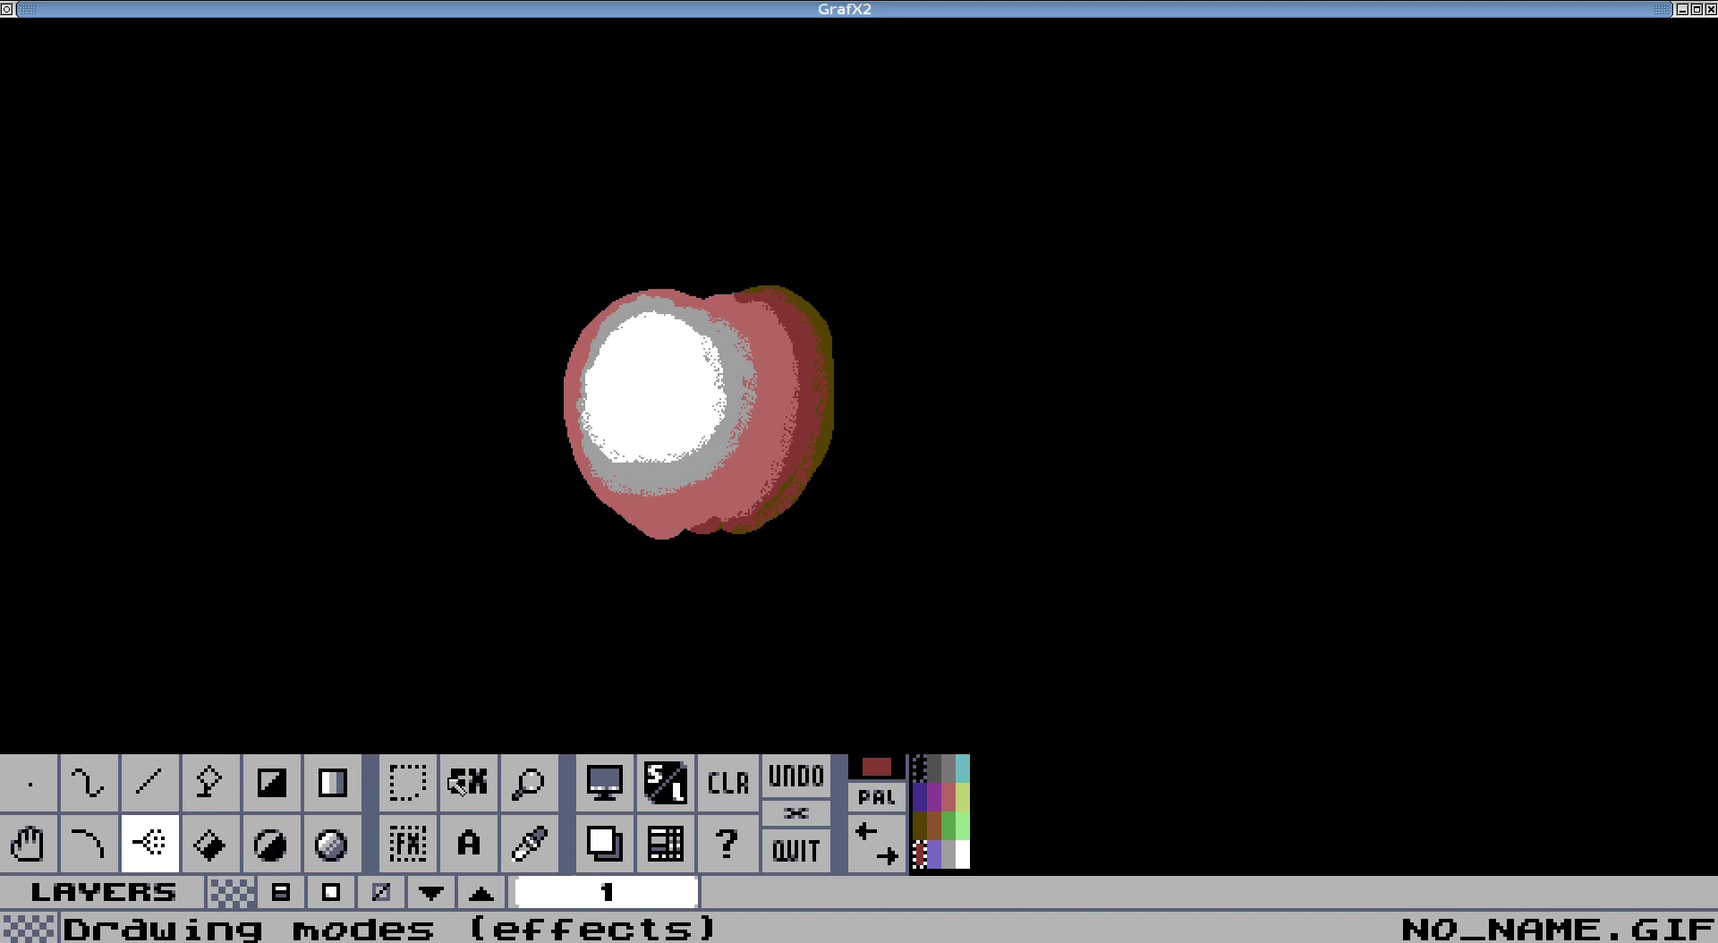
click(540, 830)
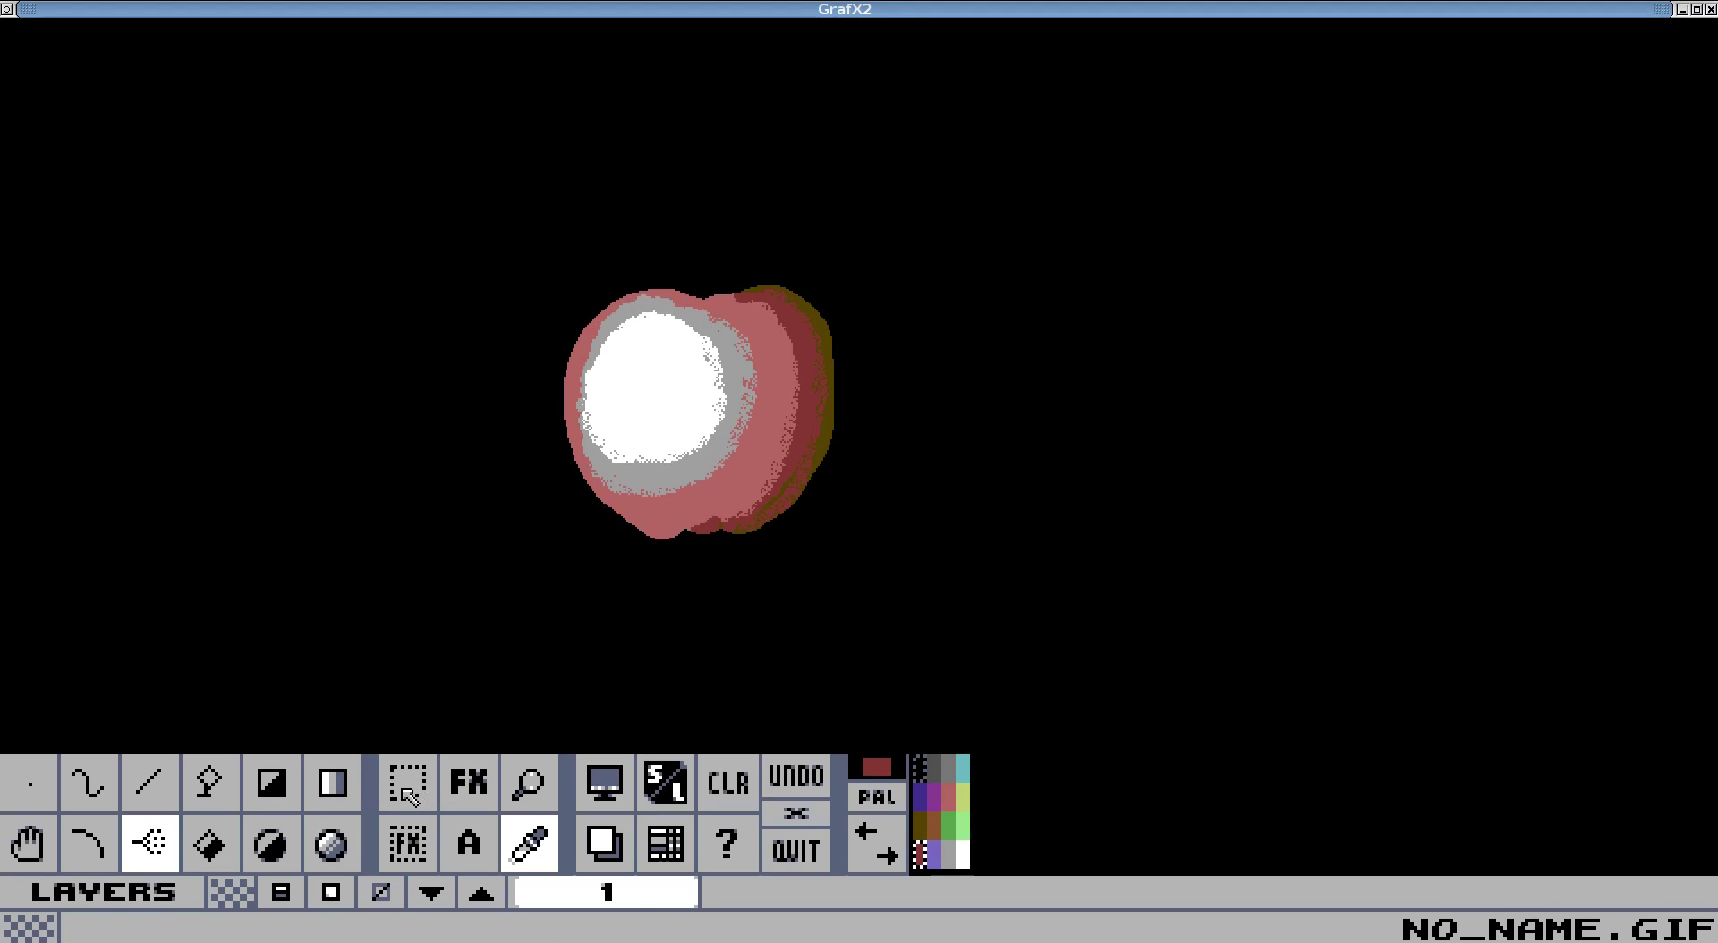
Enable Shade in the drawing effects list and open its Shade settings window.
click(465, 781)
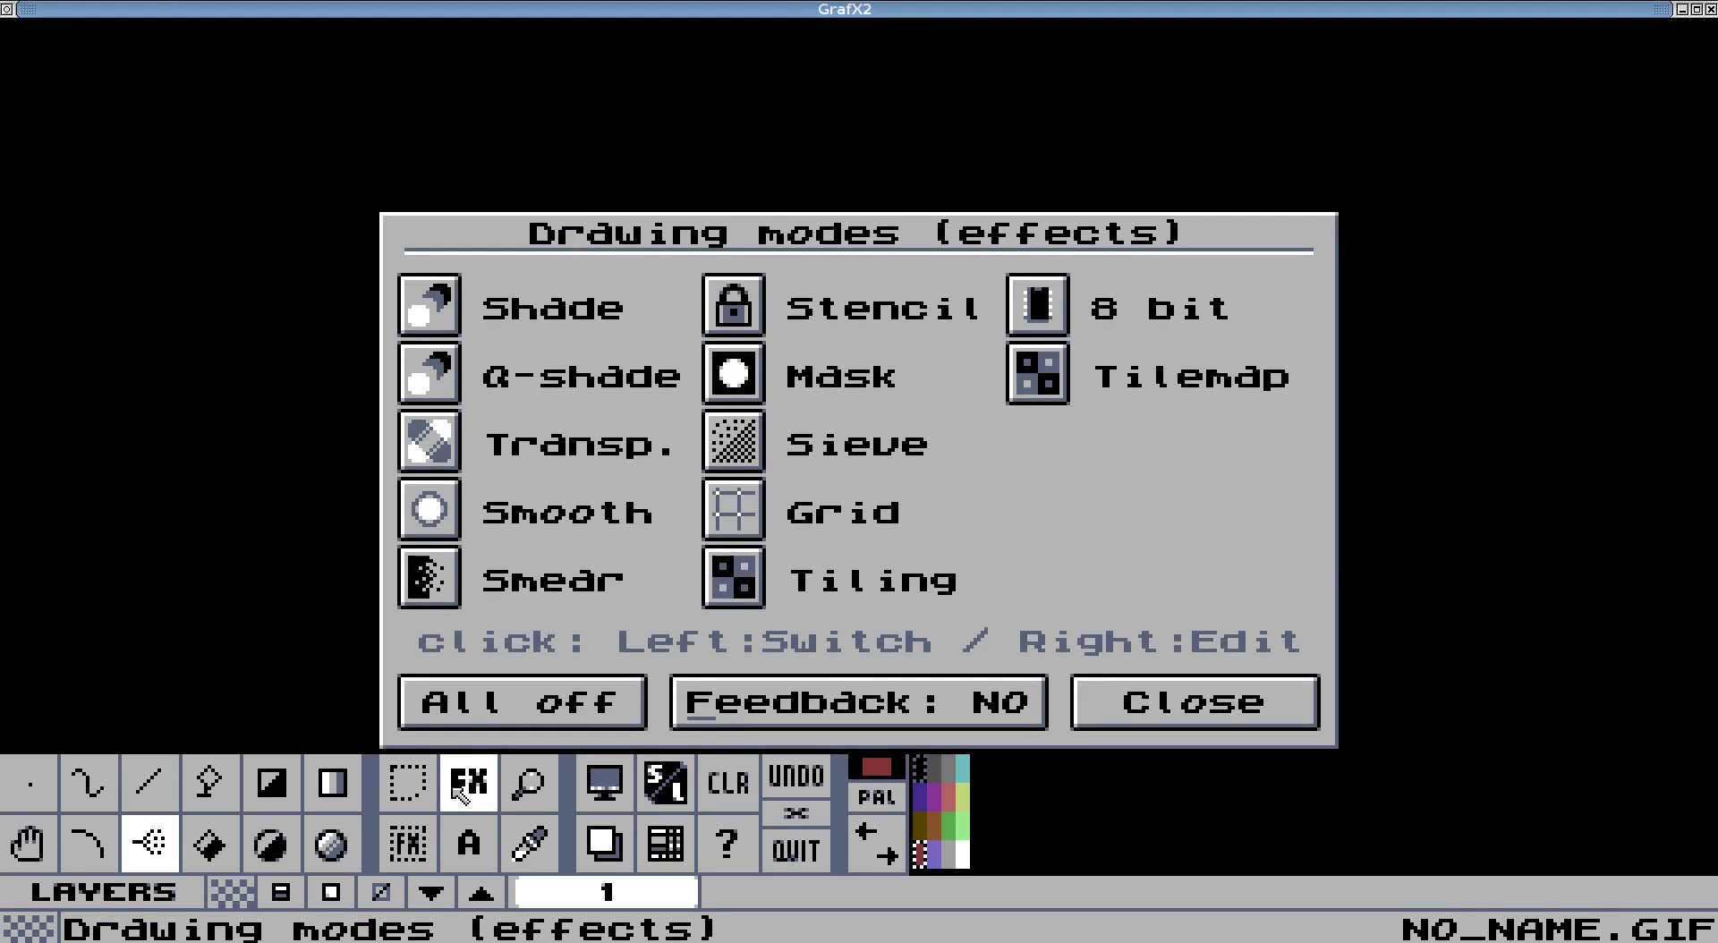
click(441, 318)
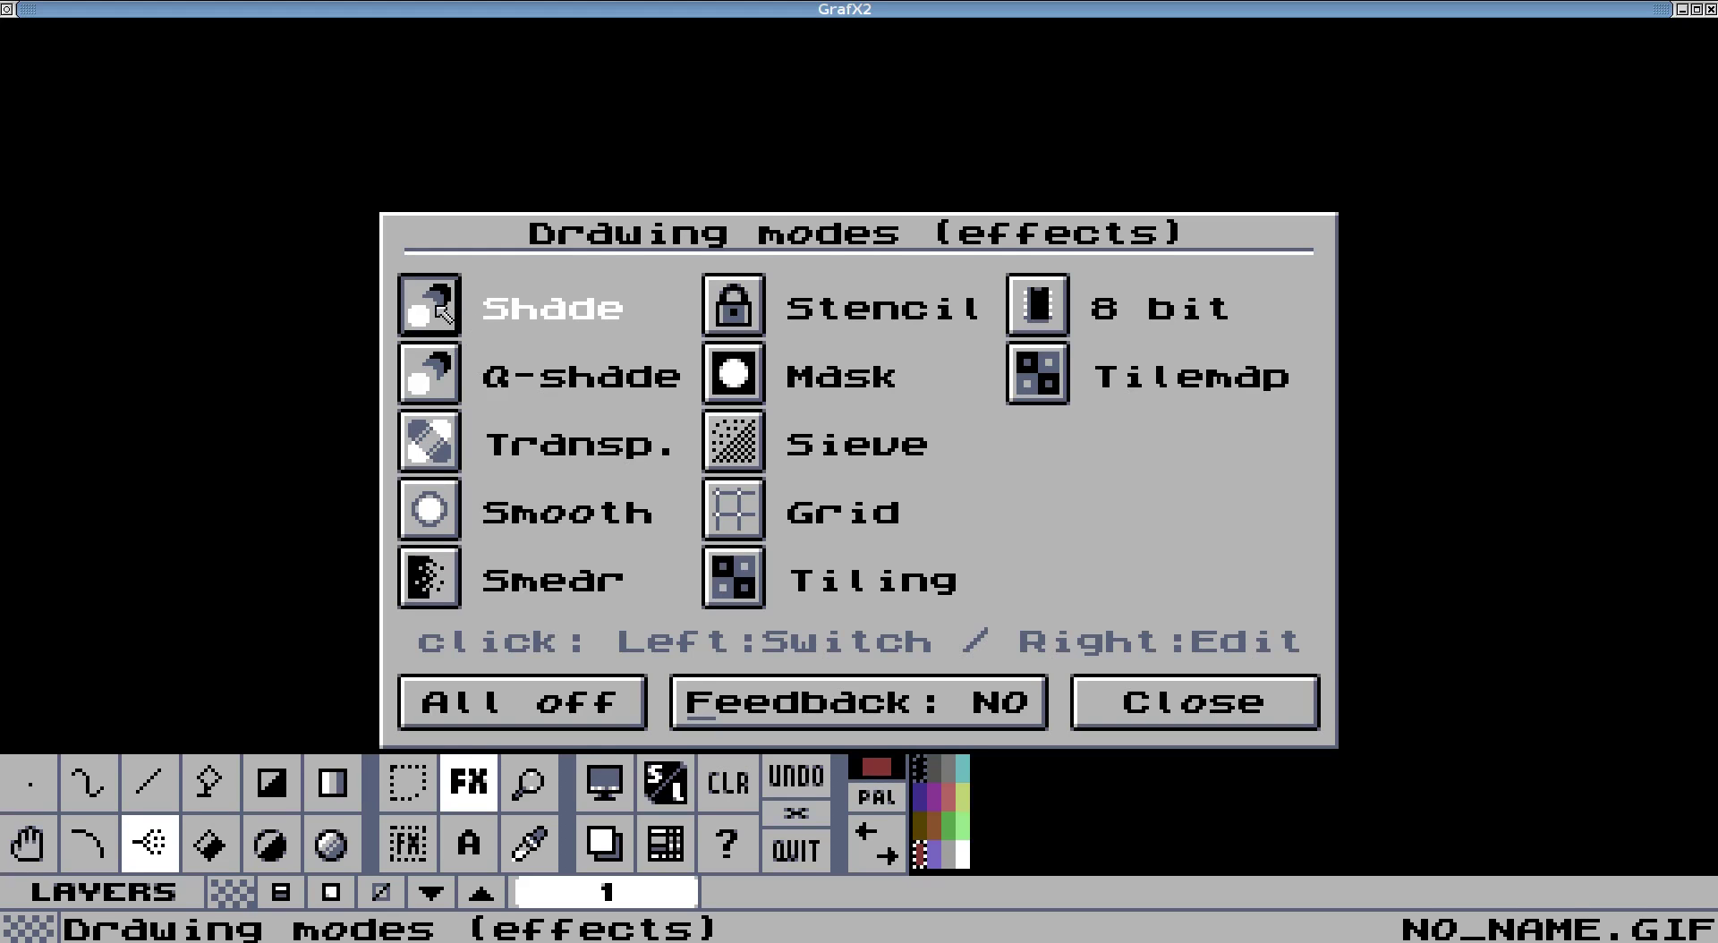
right_click(442, 313)
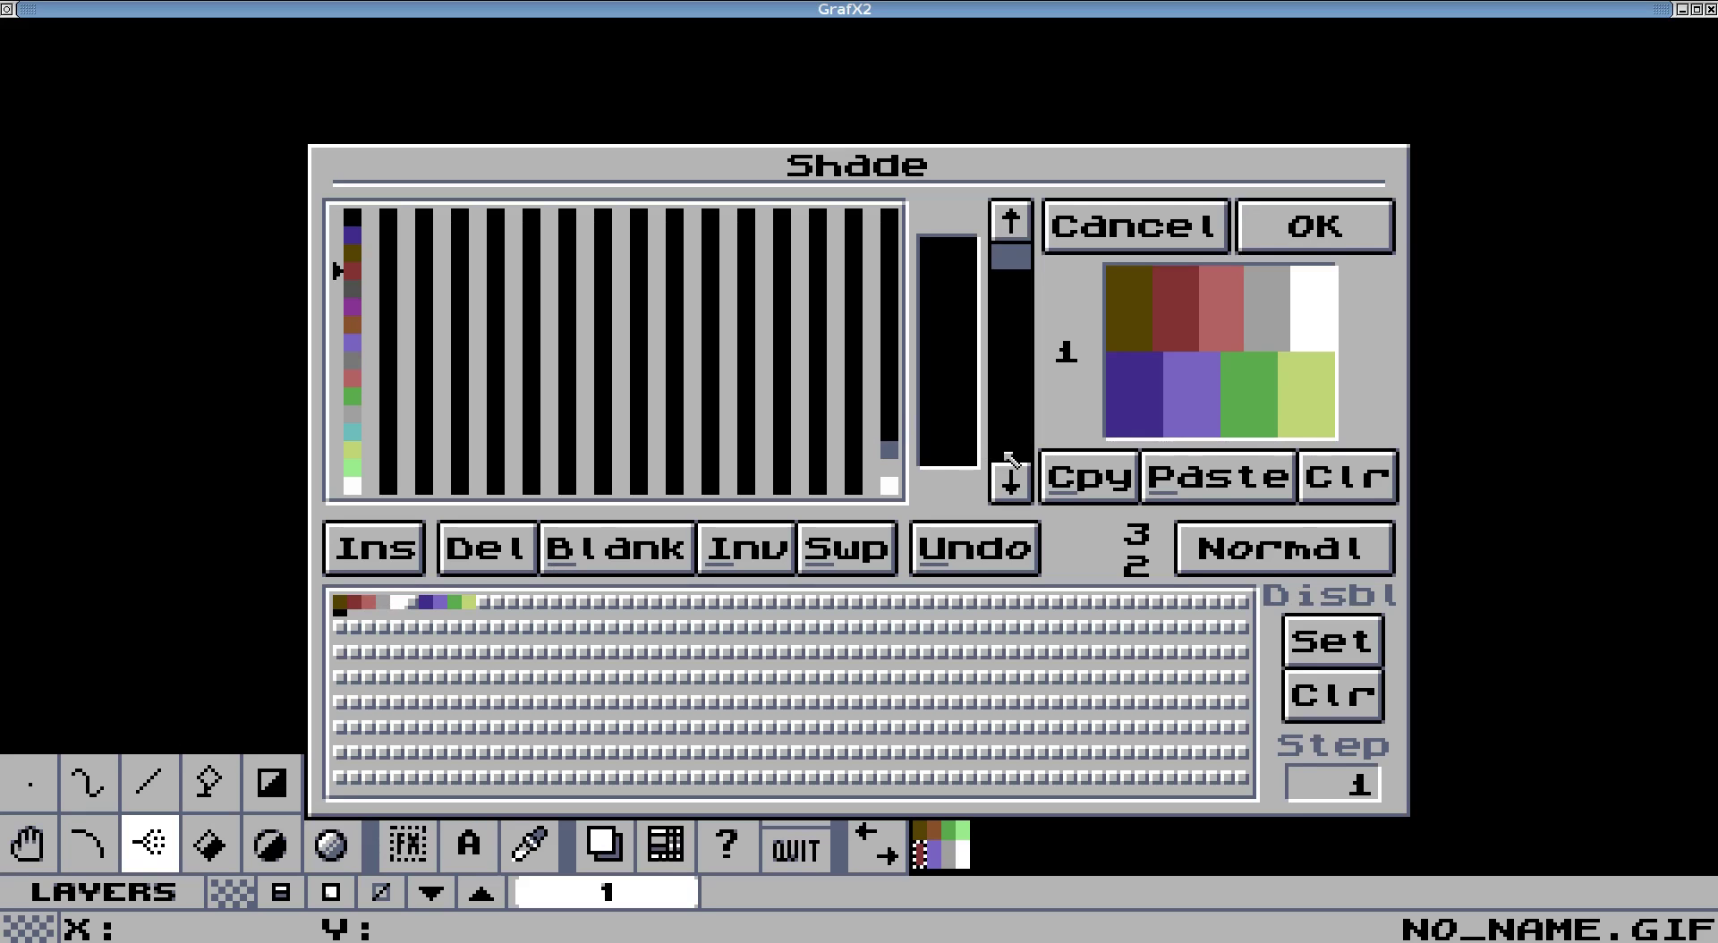
Fill shade ramp 2 with dark brown, brown and grey, then accept the Shade settings.
click(1011, 484)
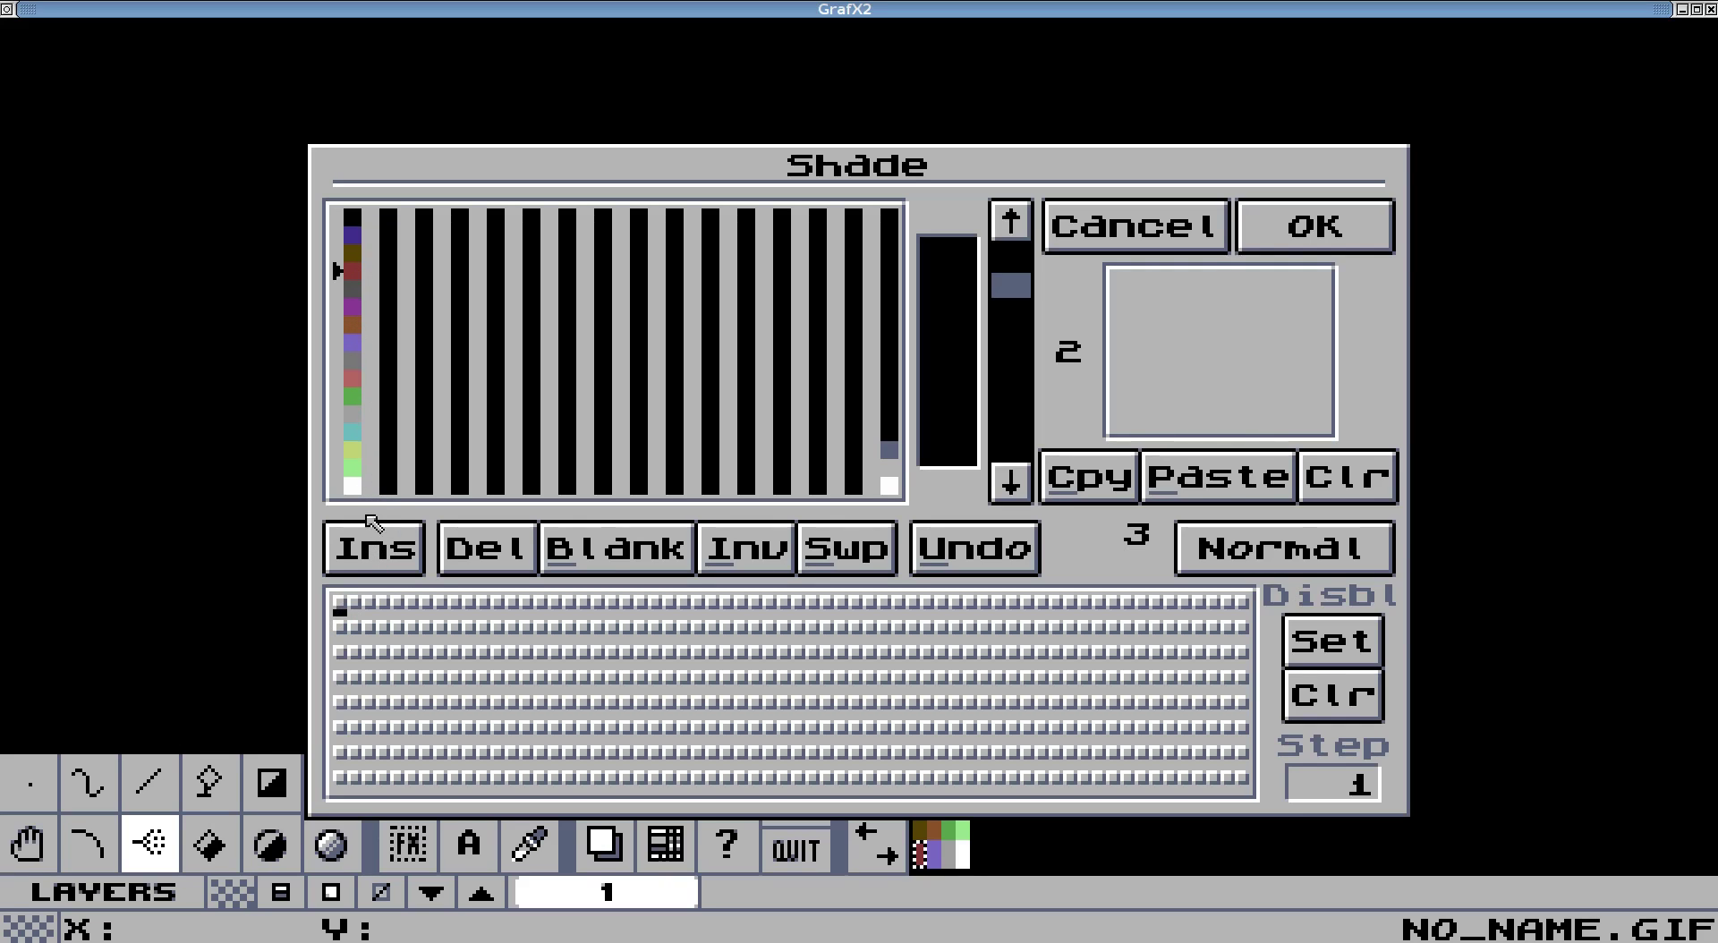
click(353, 255)
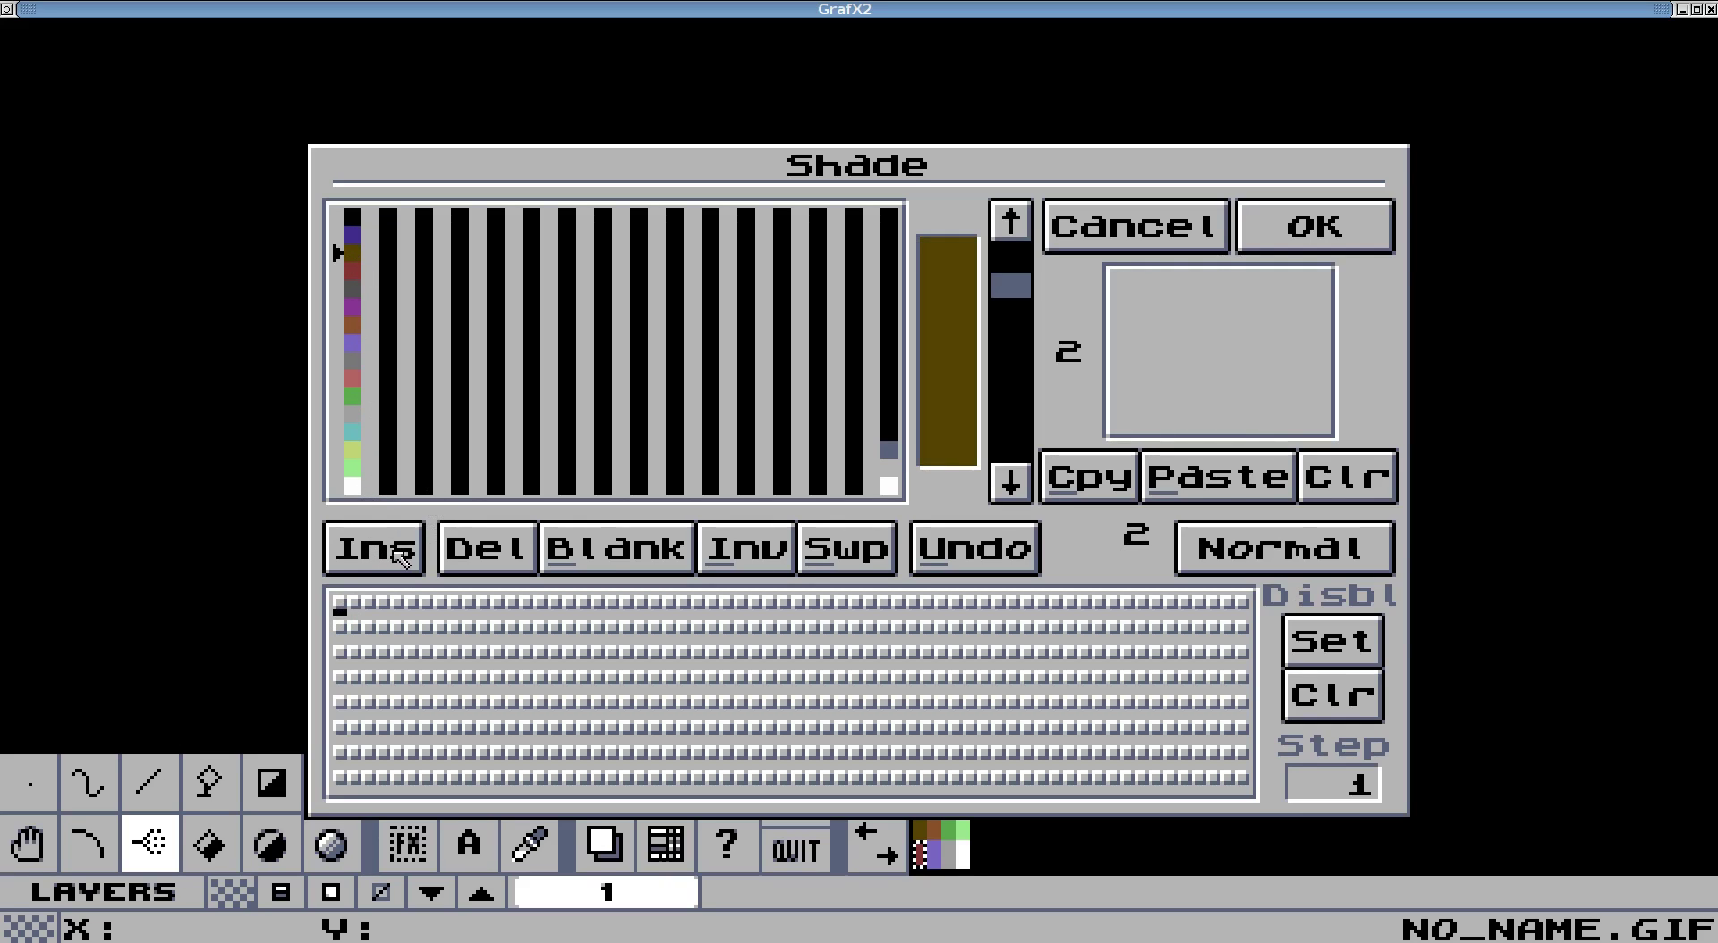
click(341, 603)
click(353, 271)
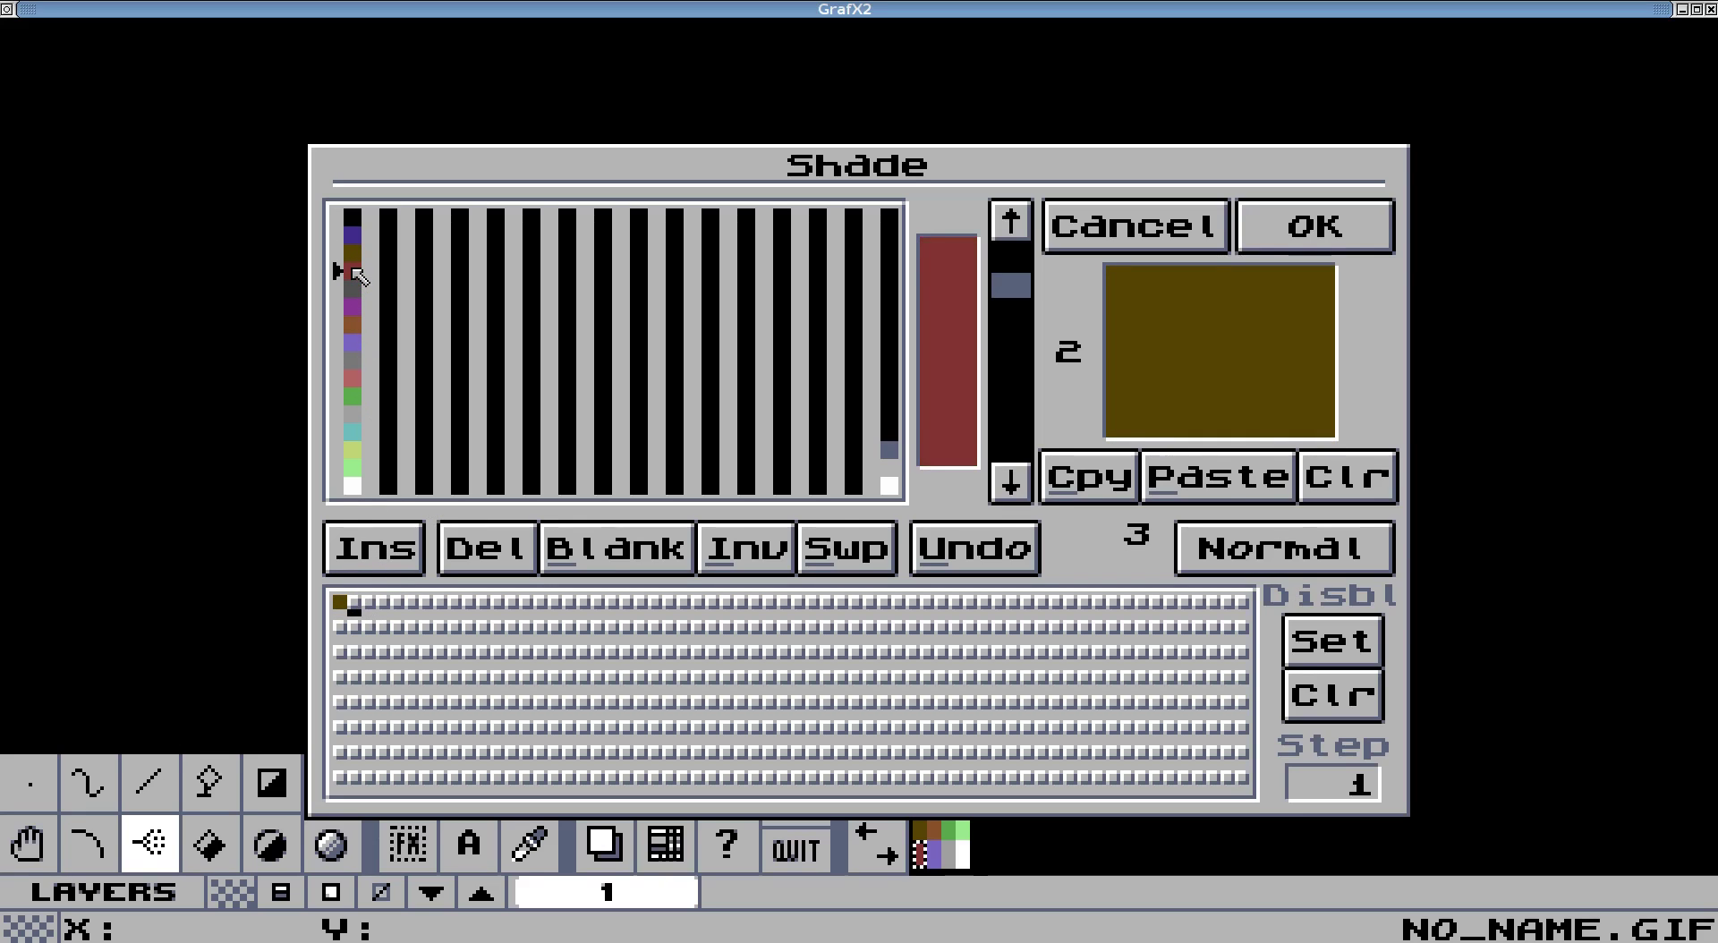
click(357, 326)
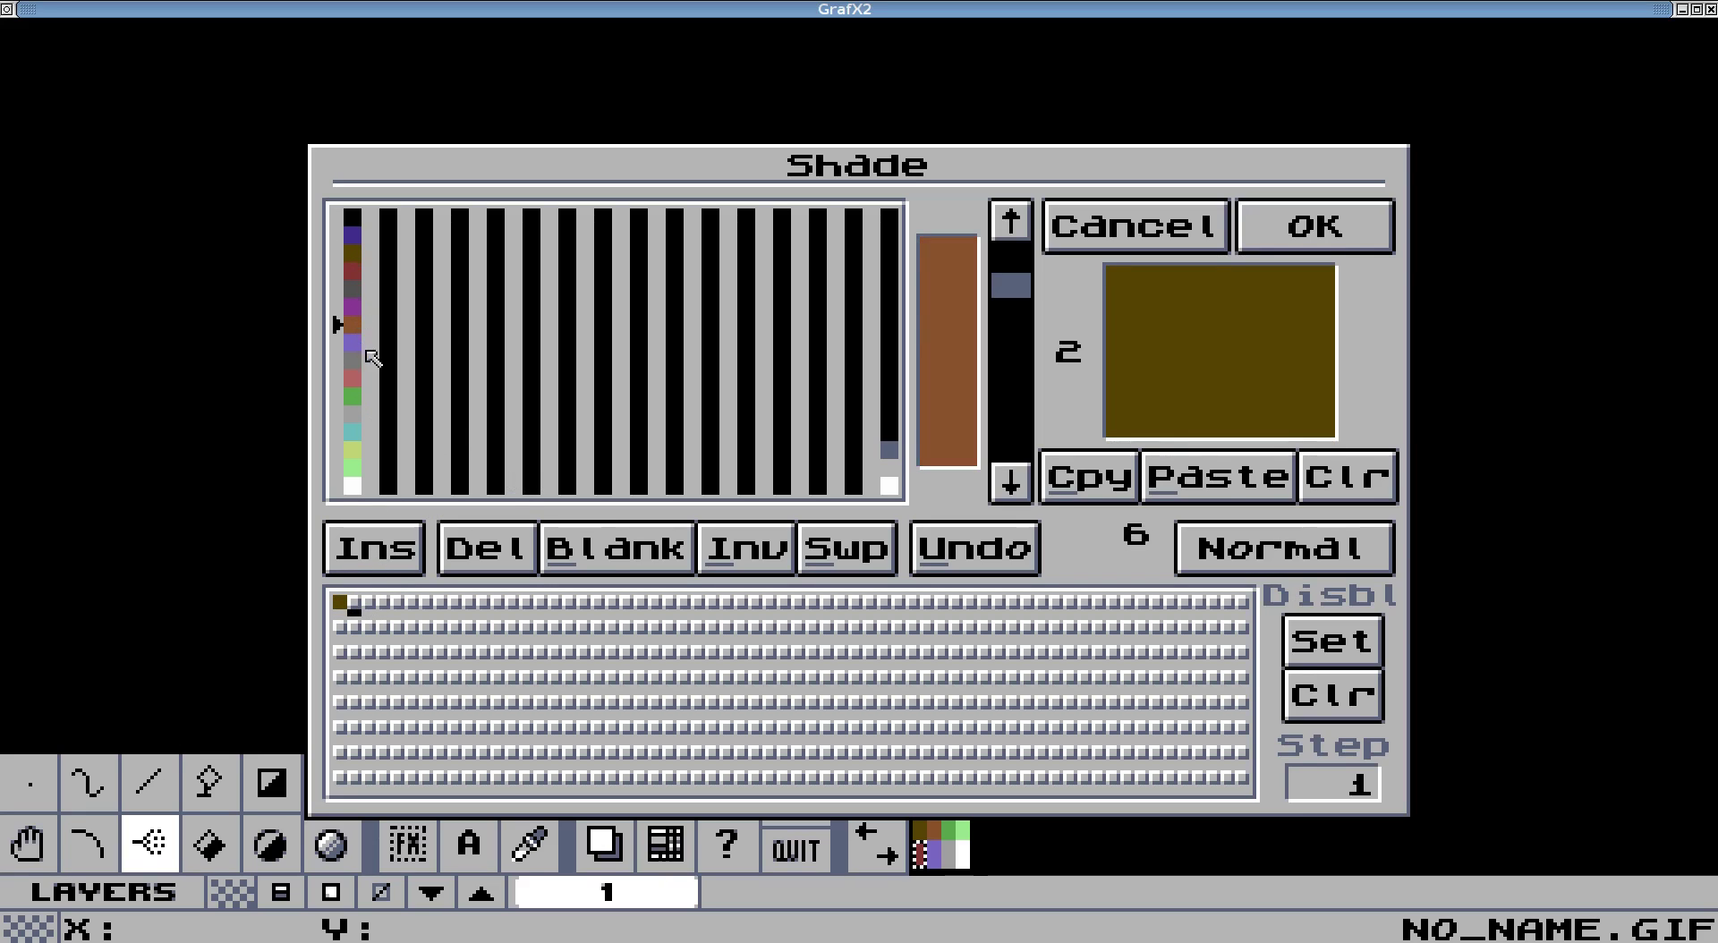
click(398, 560)
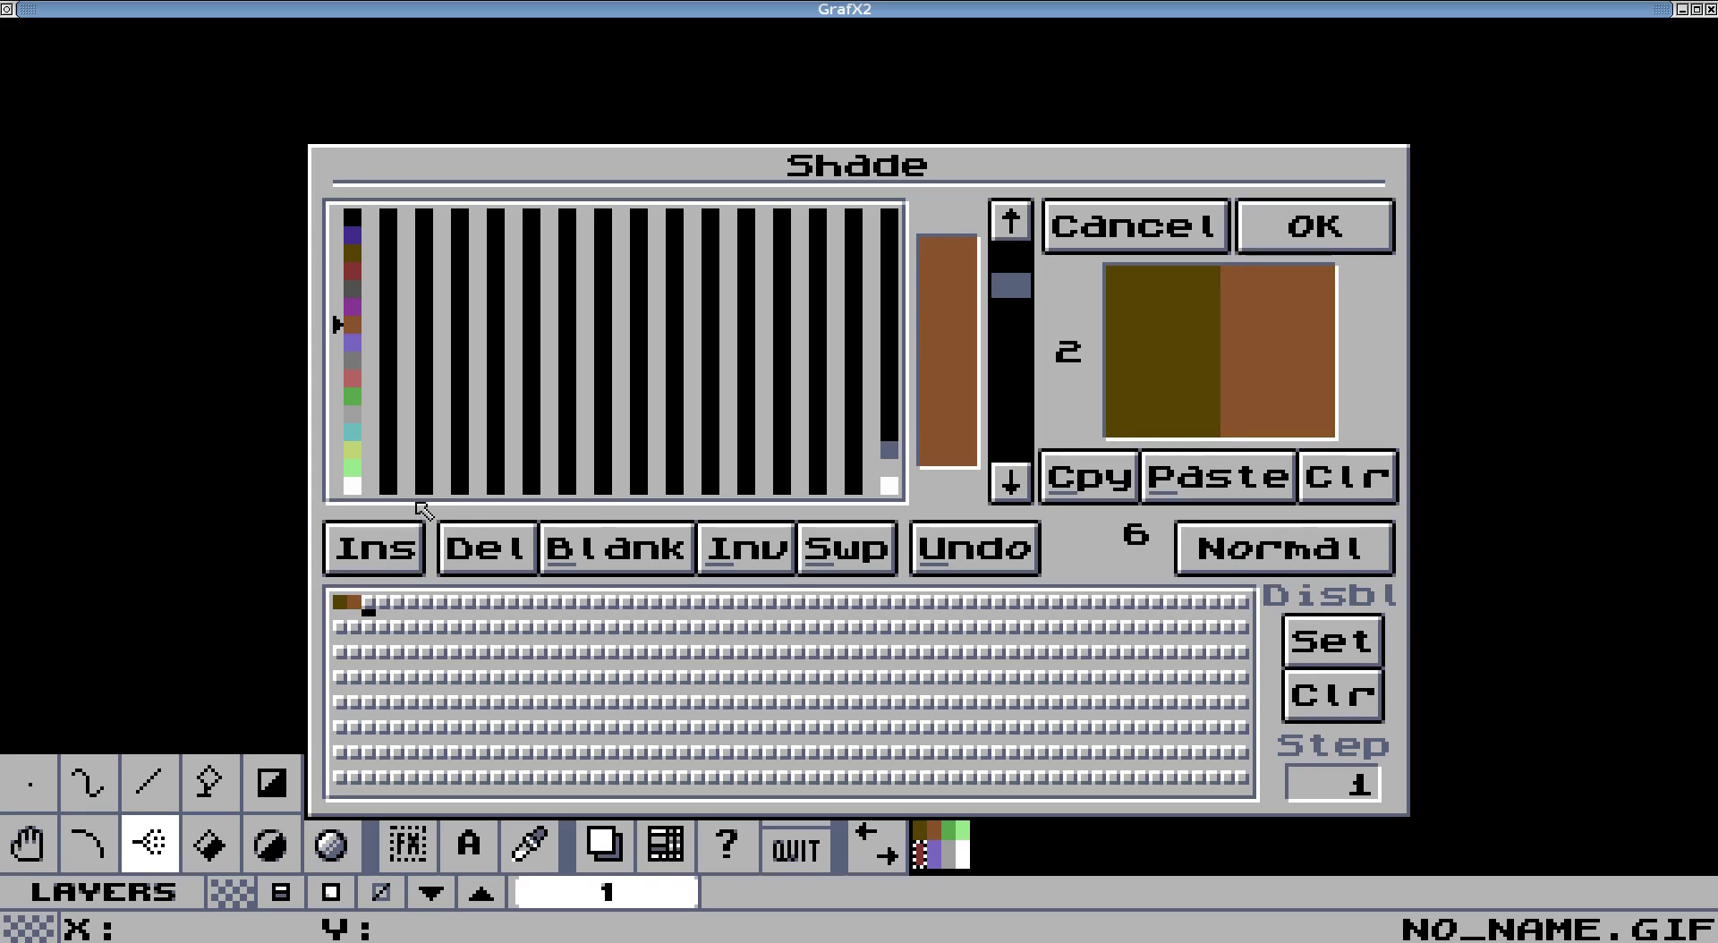
click(353, 414)
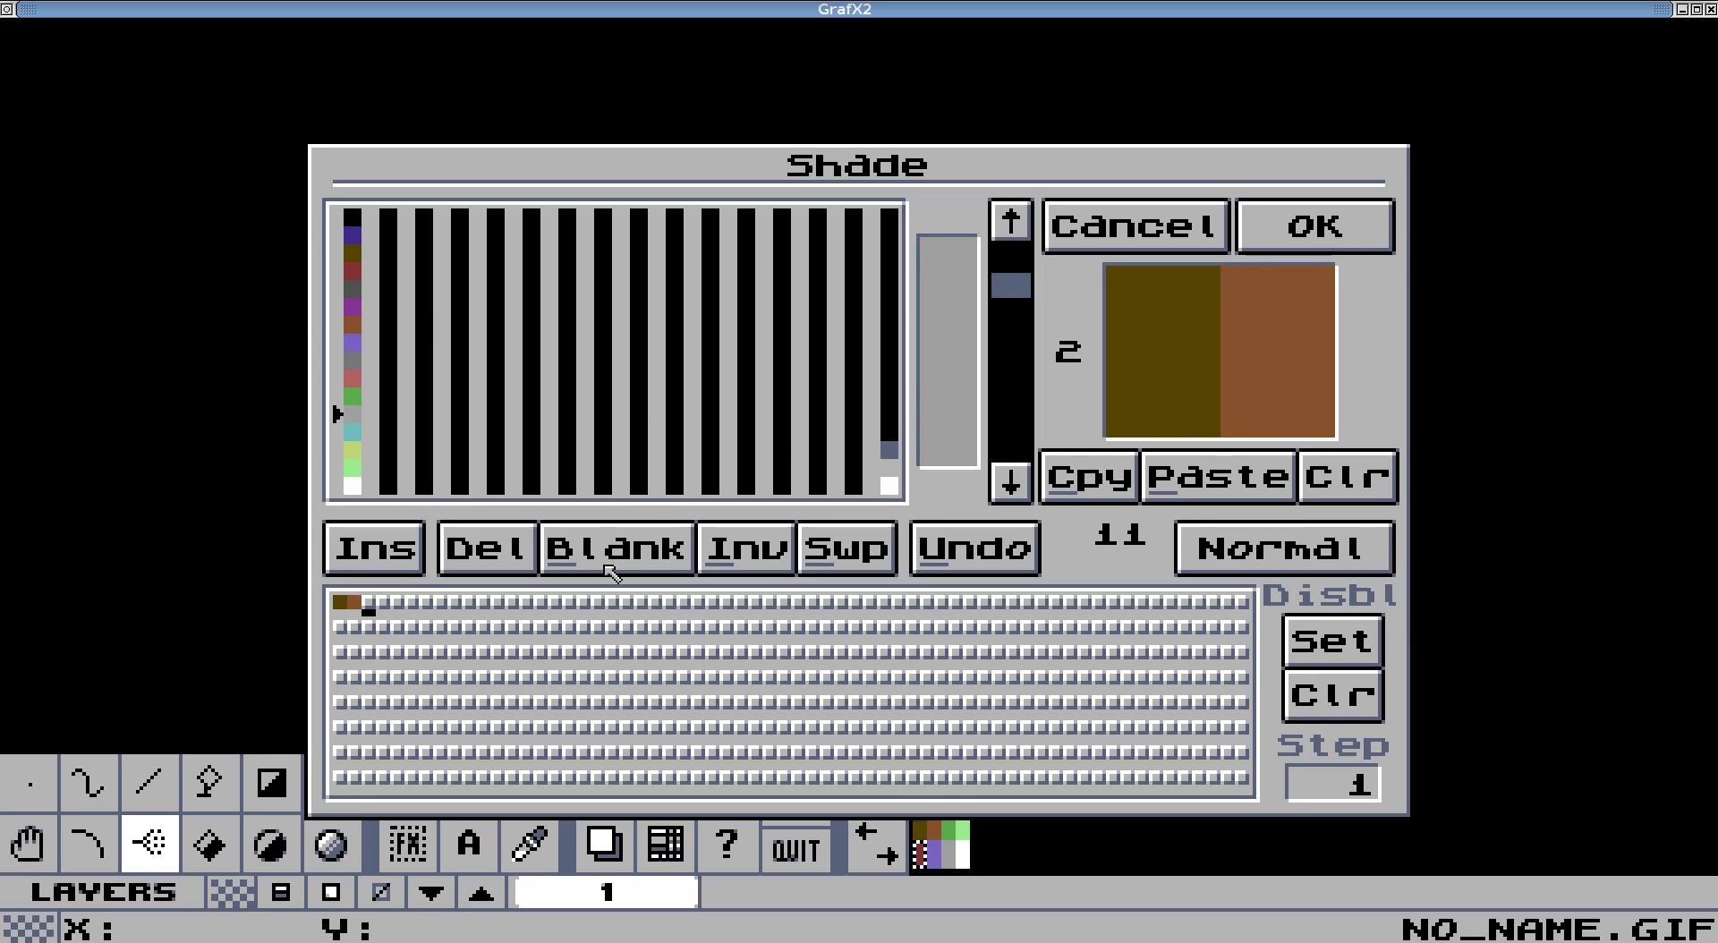
click(404, 557)
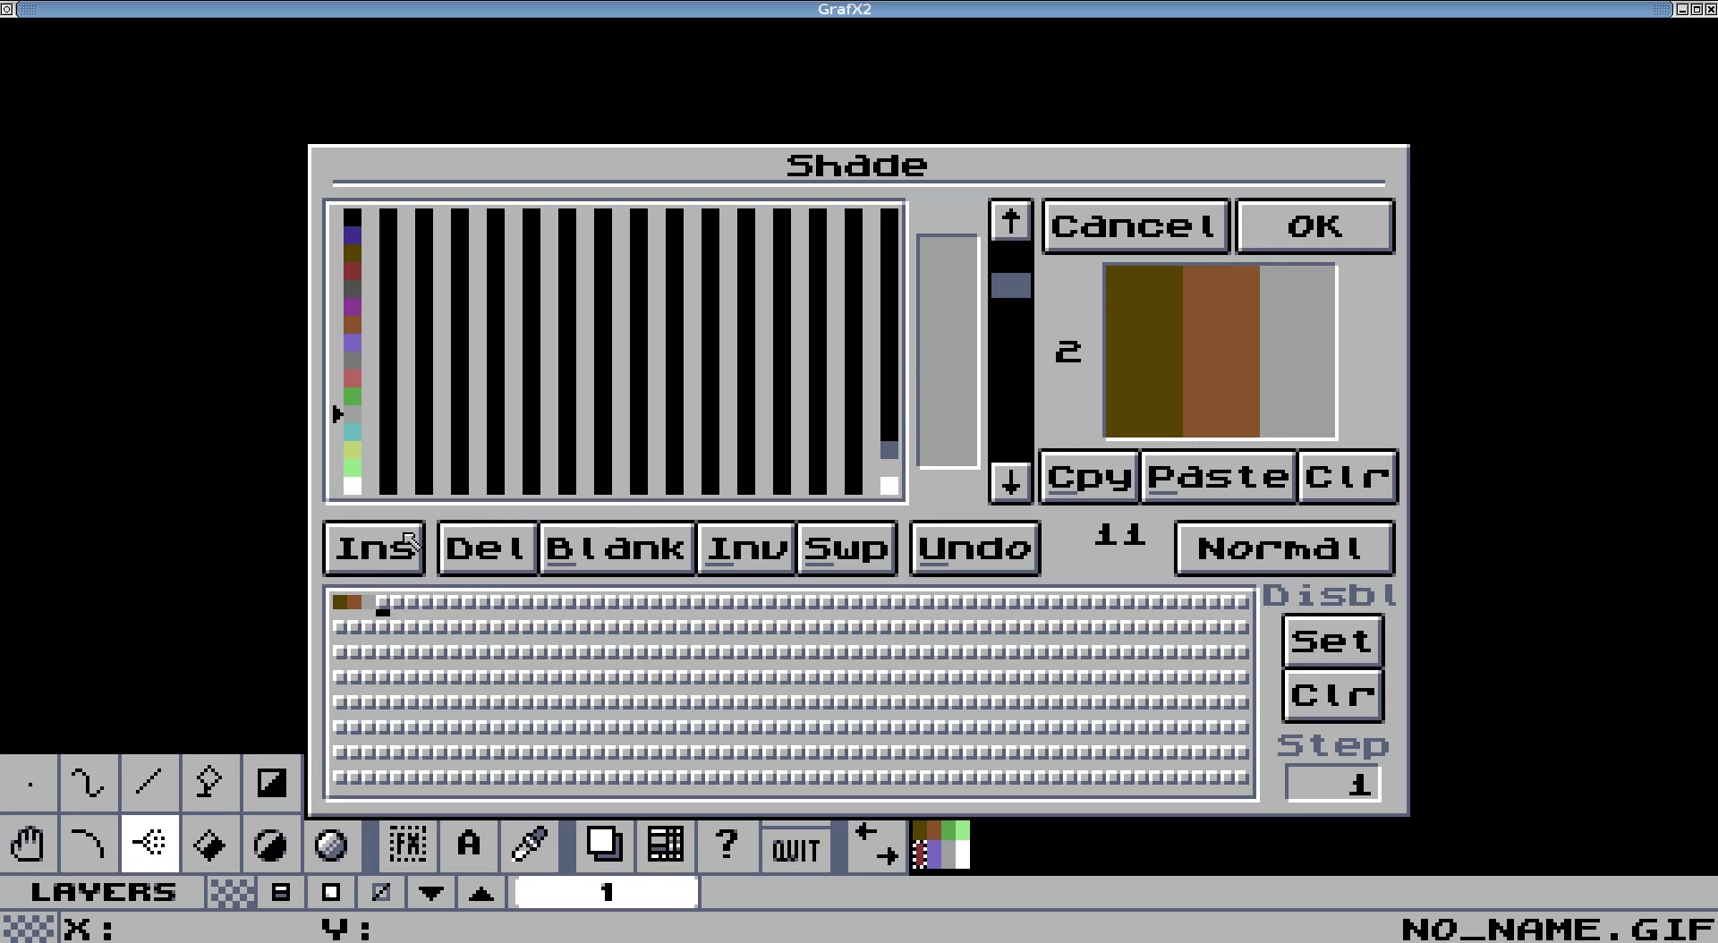
drag(341, 604, 370, 605)
click(358, 609)
click(1333, 226)
Choose All off in the Drawing modes list and close it.
click(490, 769)
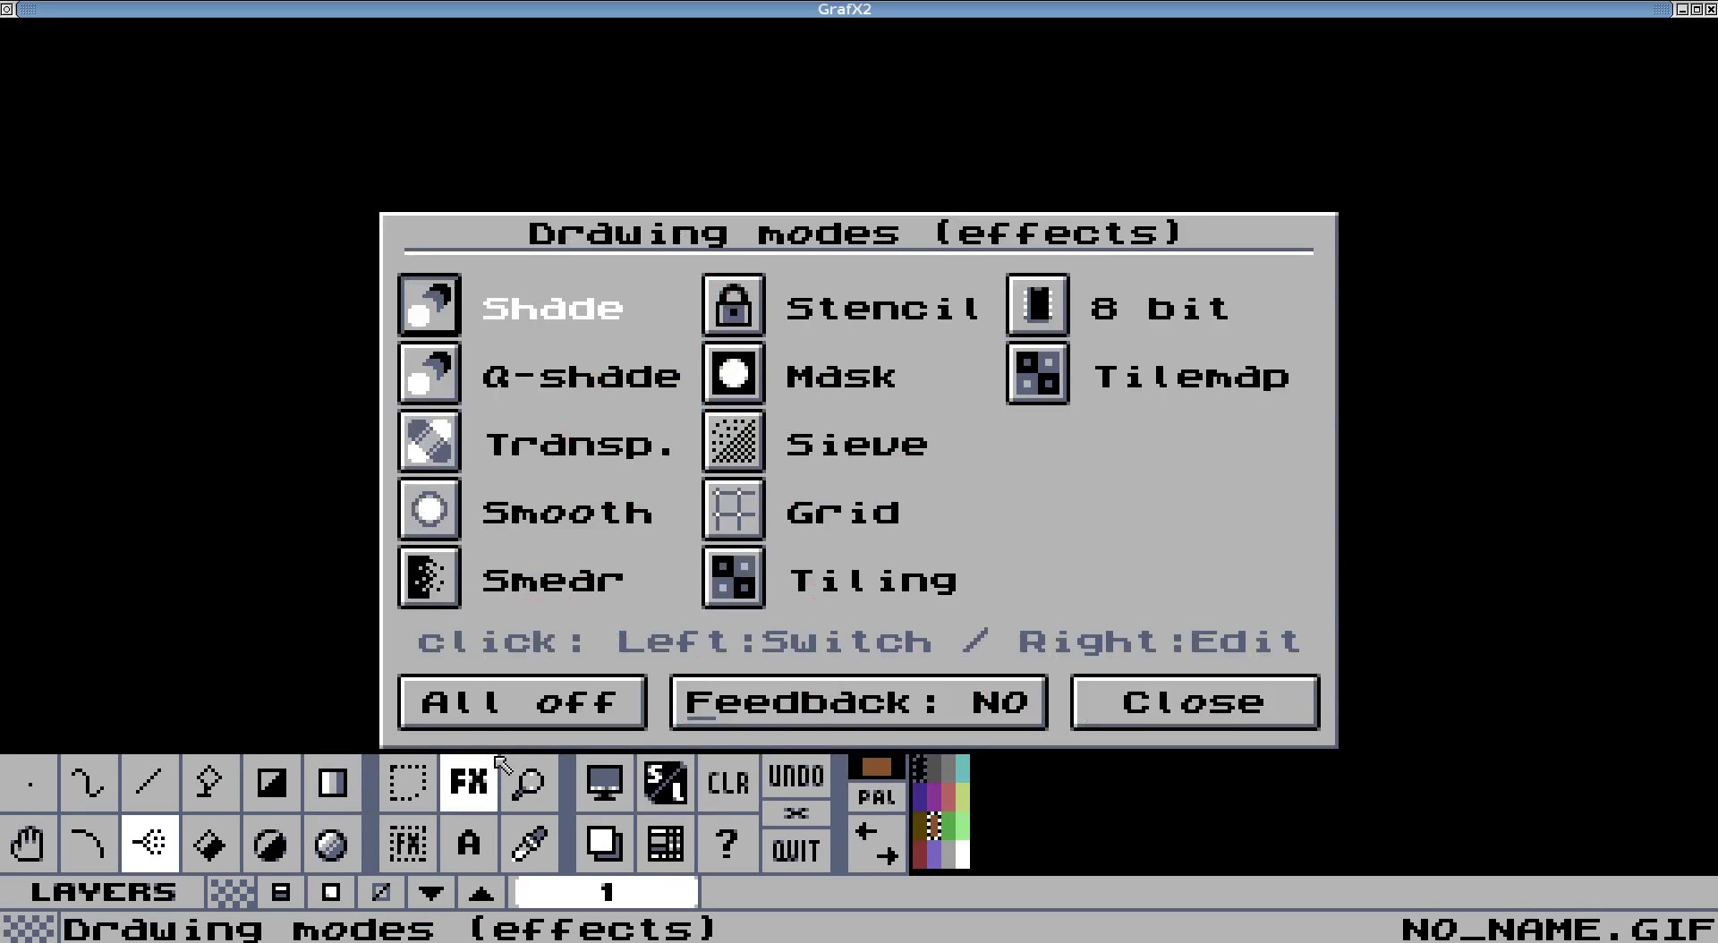
click(612, 714)
click(1181, 688)
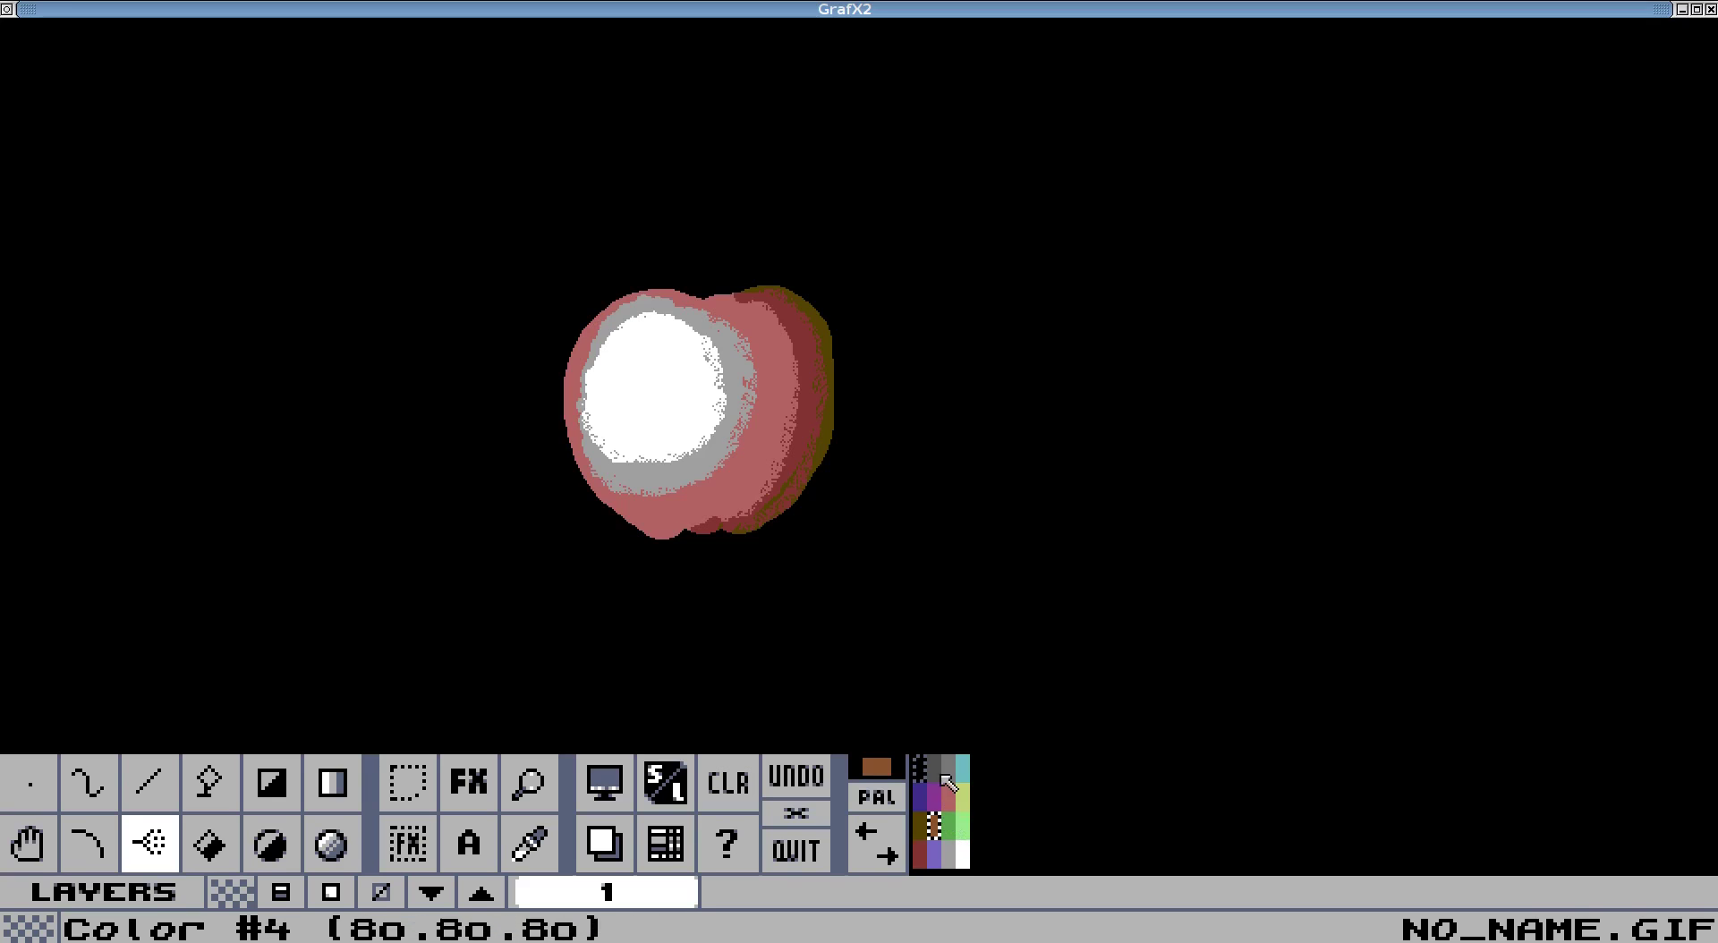
Use the Magnifier to zoom in on the spot above the apple where the stem goes.
click(529, 783)
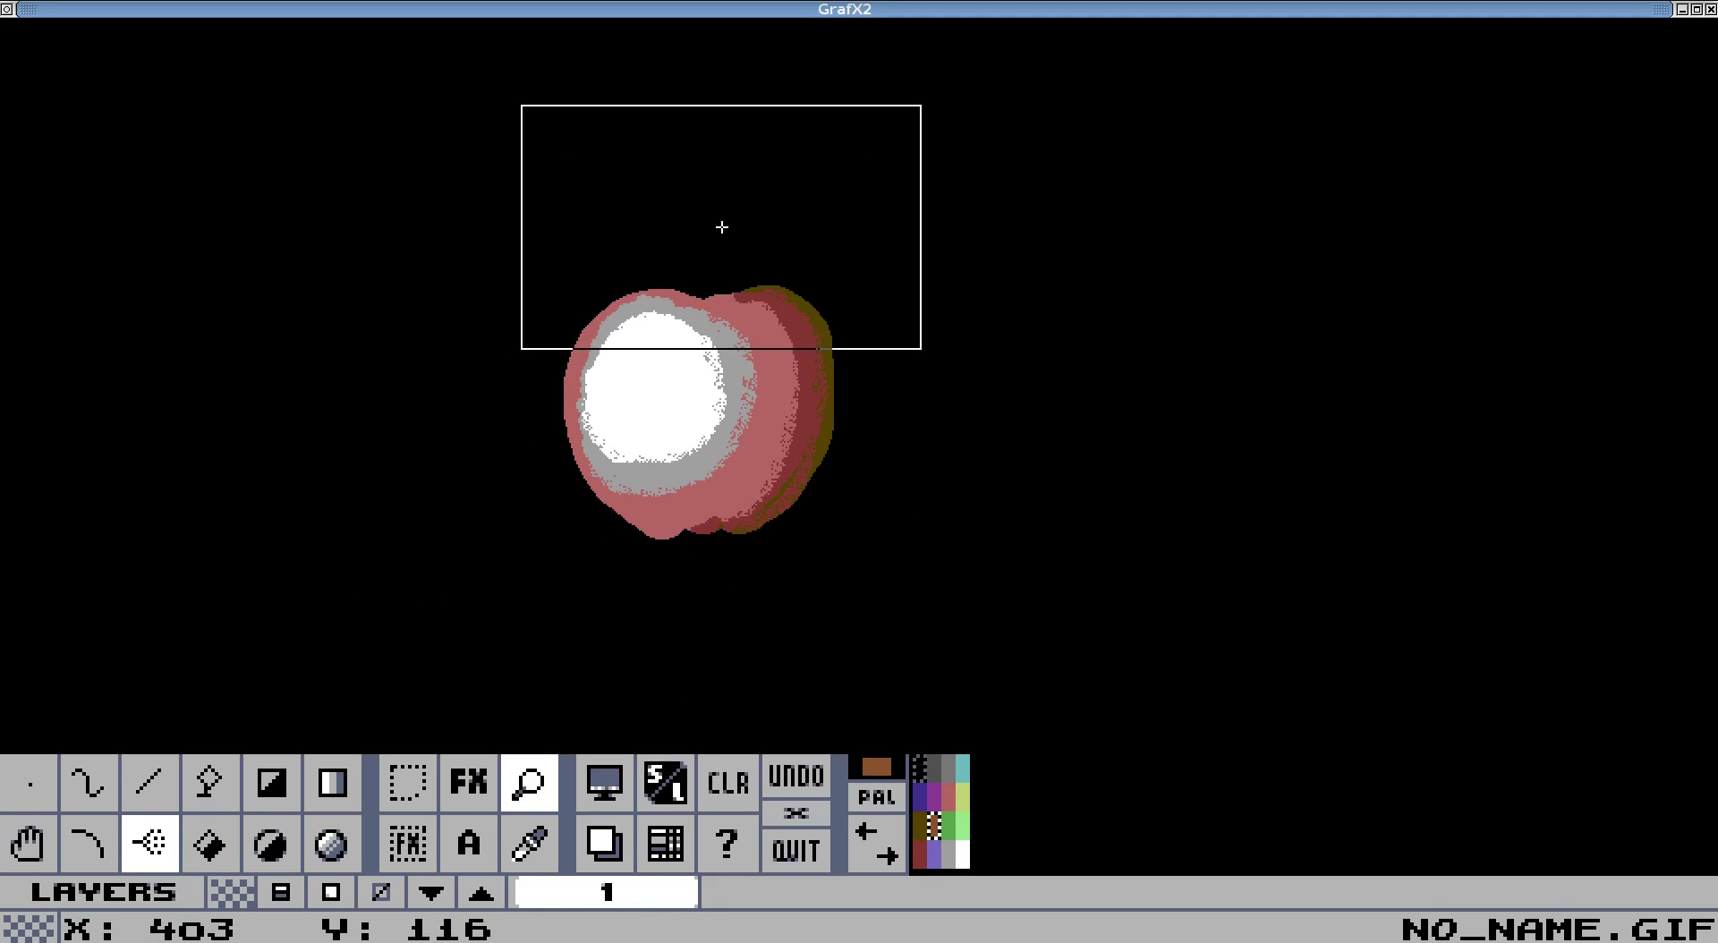
scroll(721, 226, down, 1)
scroll(721, 223, up, 2)
scroll(723, 254, down, 1)
click(722, 227)
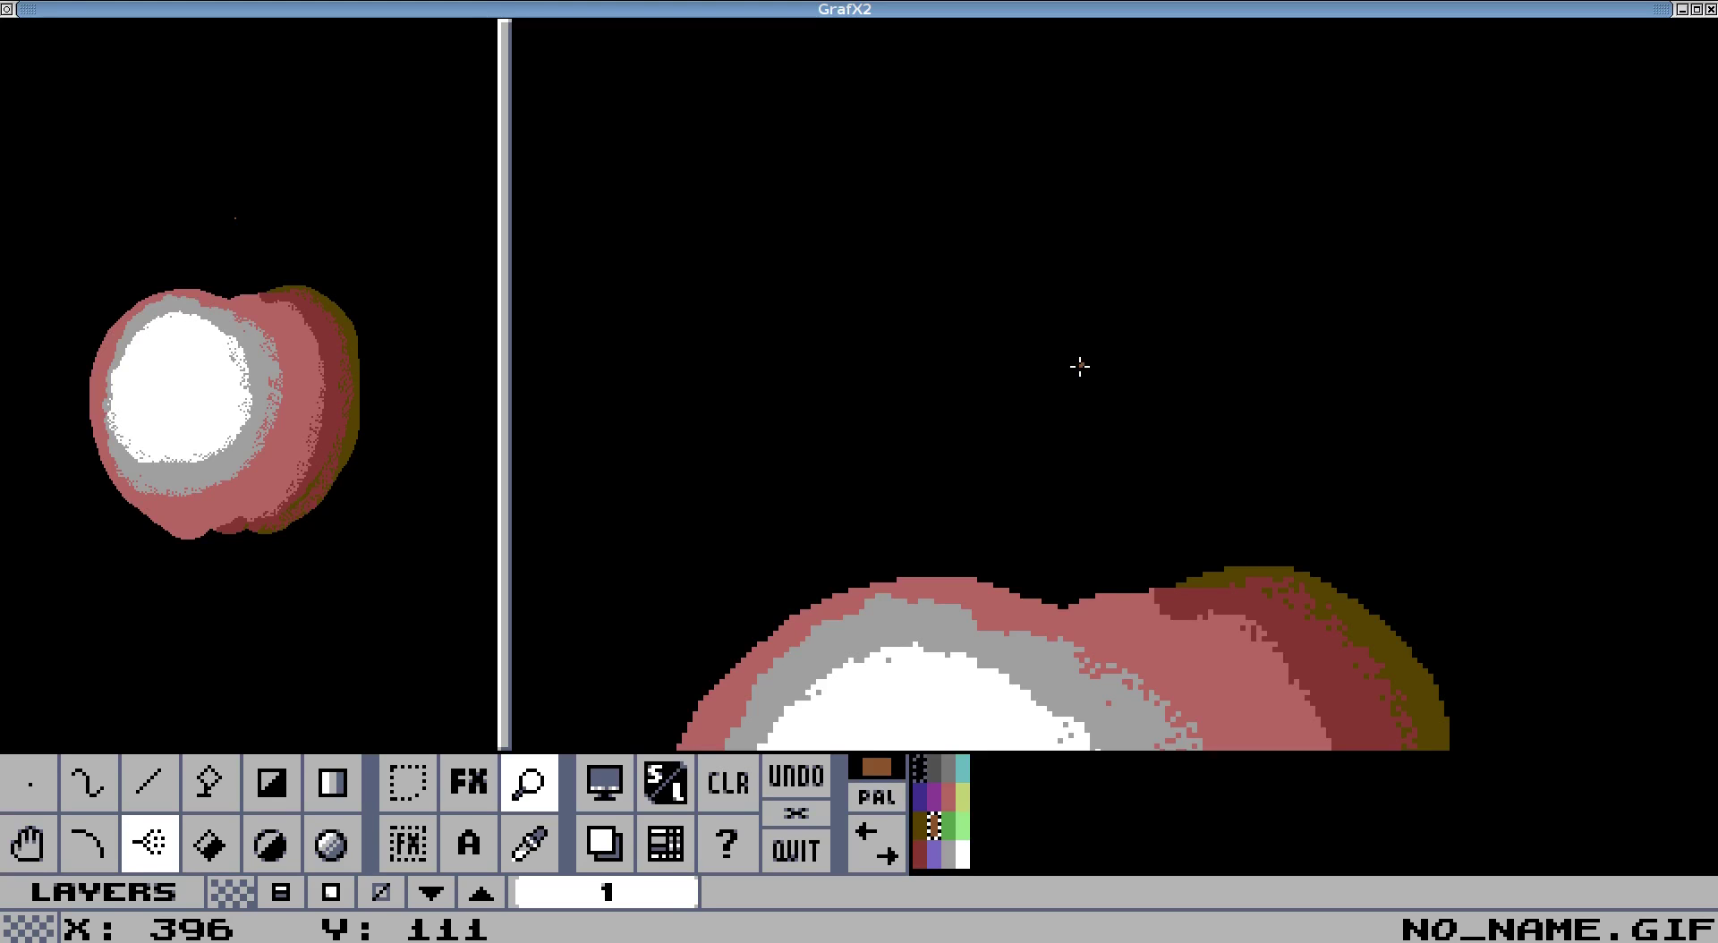
Airbrush a brown stem above the apple with a smaller brush, then undo it.
drag(1081, 365, 1082, 371)
key(minus)
mouse_move(1064, 596)
mouse_down()
mouse_move(1065, 518)
mouse_move(1148, 235)
mouse_up()
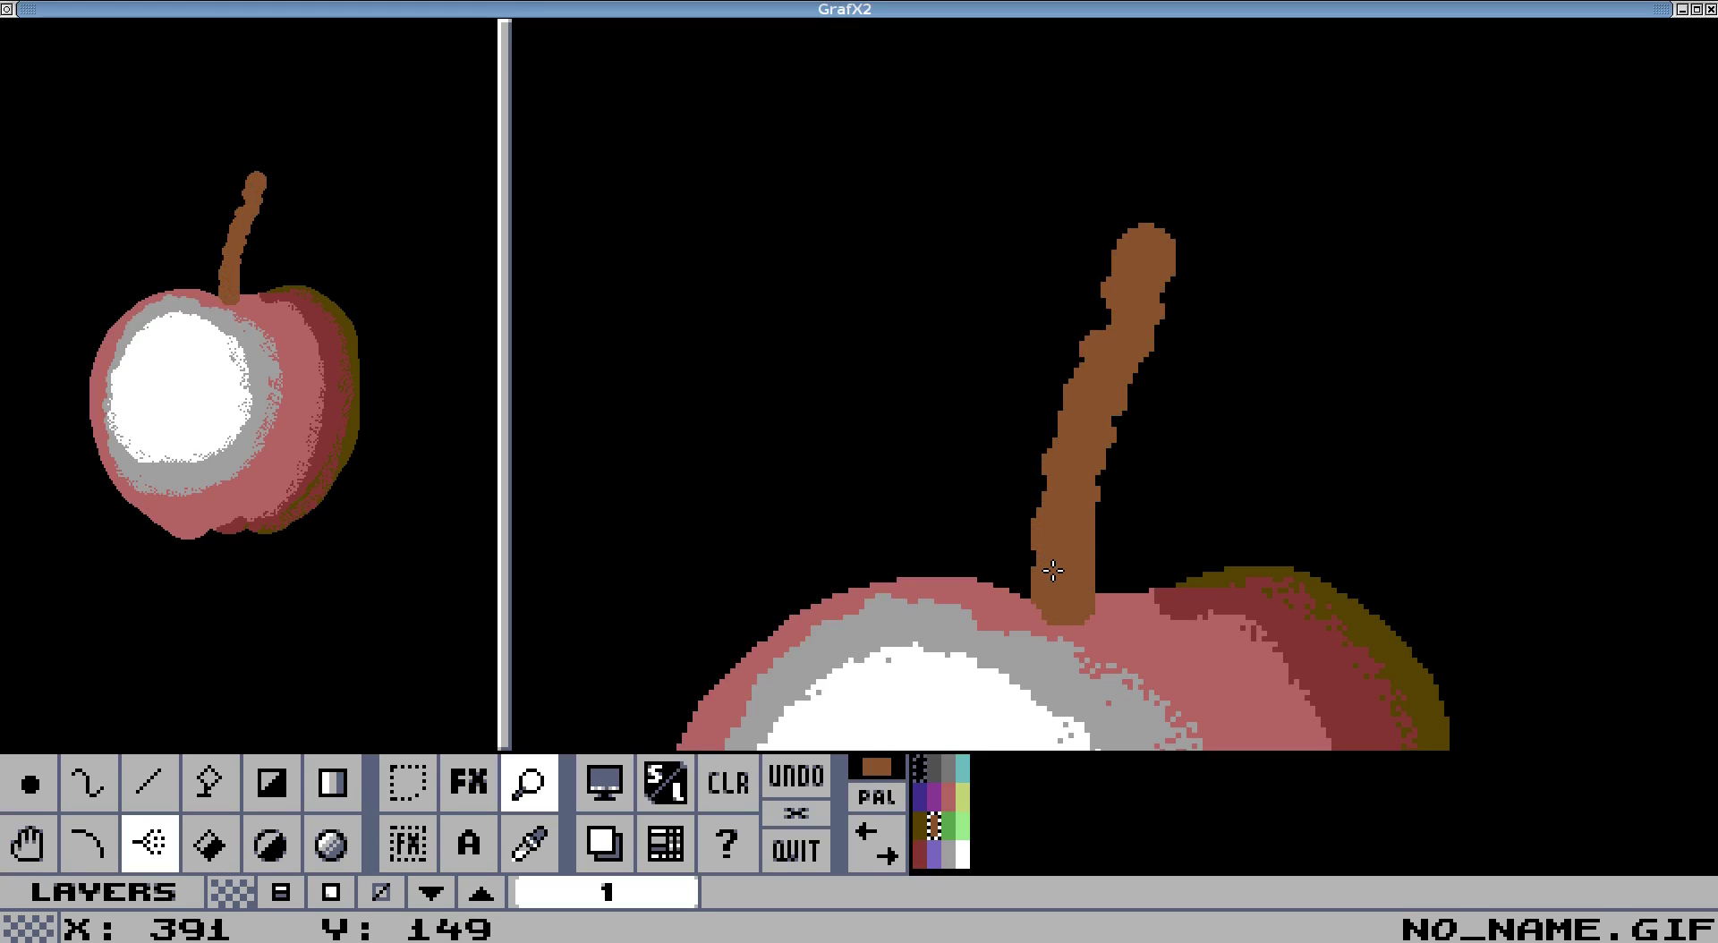
key(u)
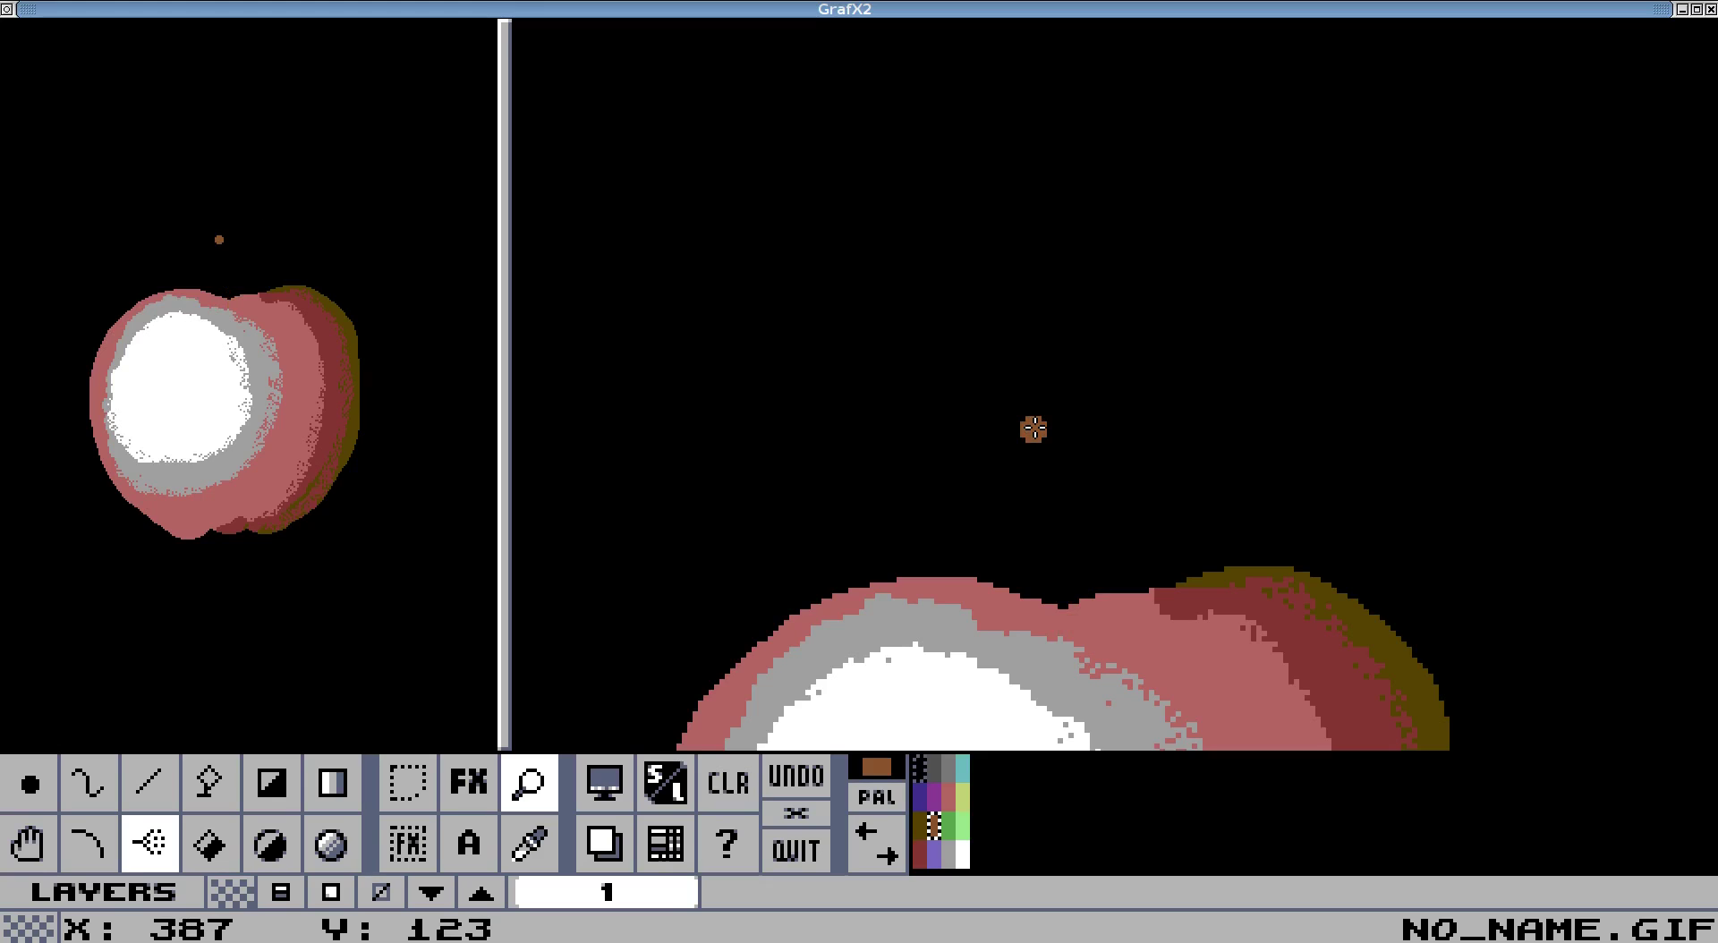
Freehand-draw a thin curved brown stem up from the apple's top, with a small hook at the tip.
key(d)
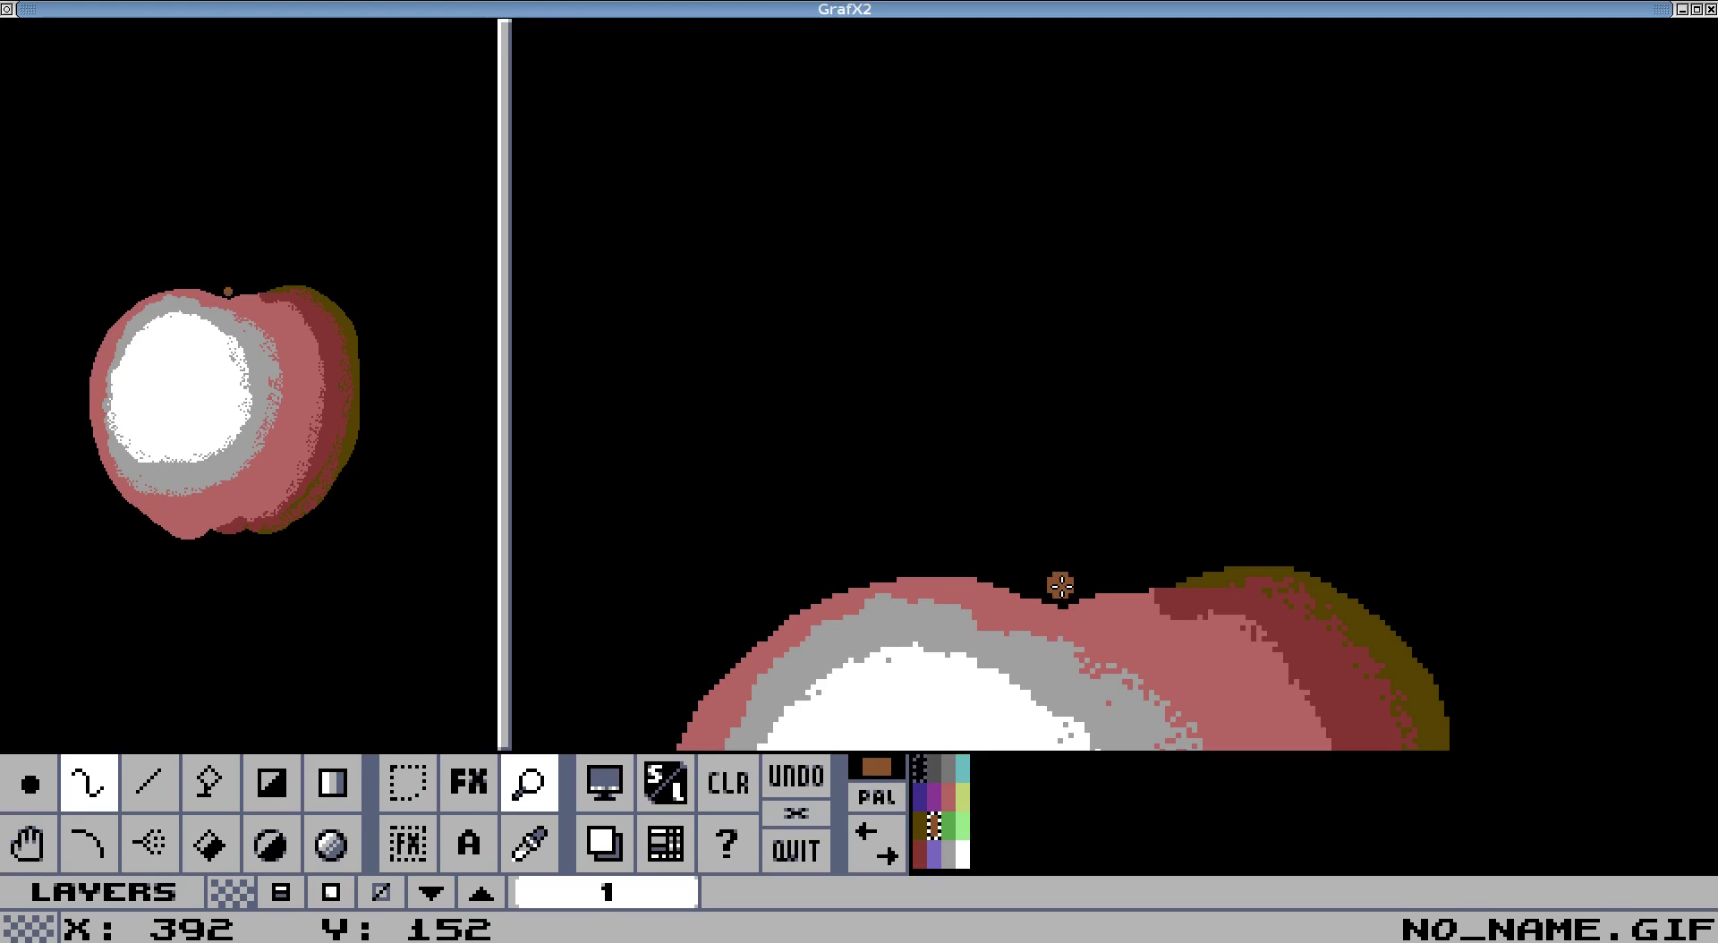
mouse_move(1065, 595)
mouse_down()
mouse_move(1060, 526)
mouse_move(1096, 413)
mouse_up()
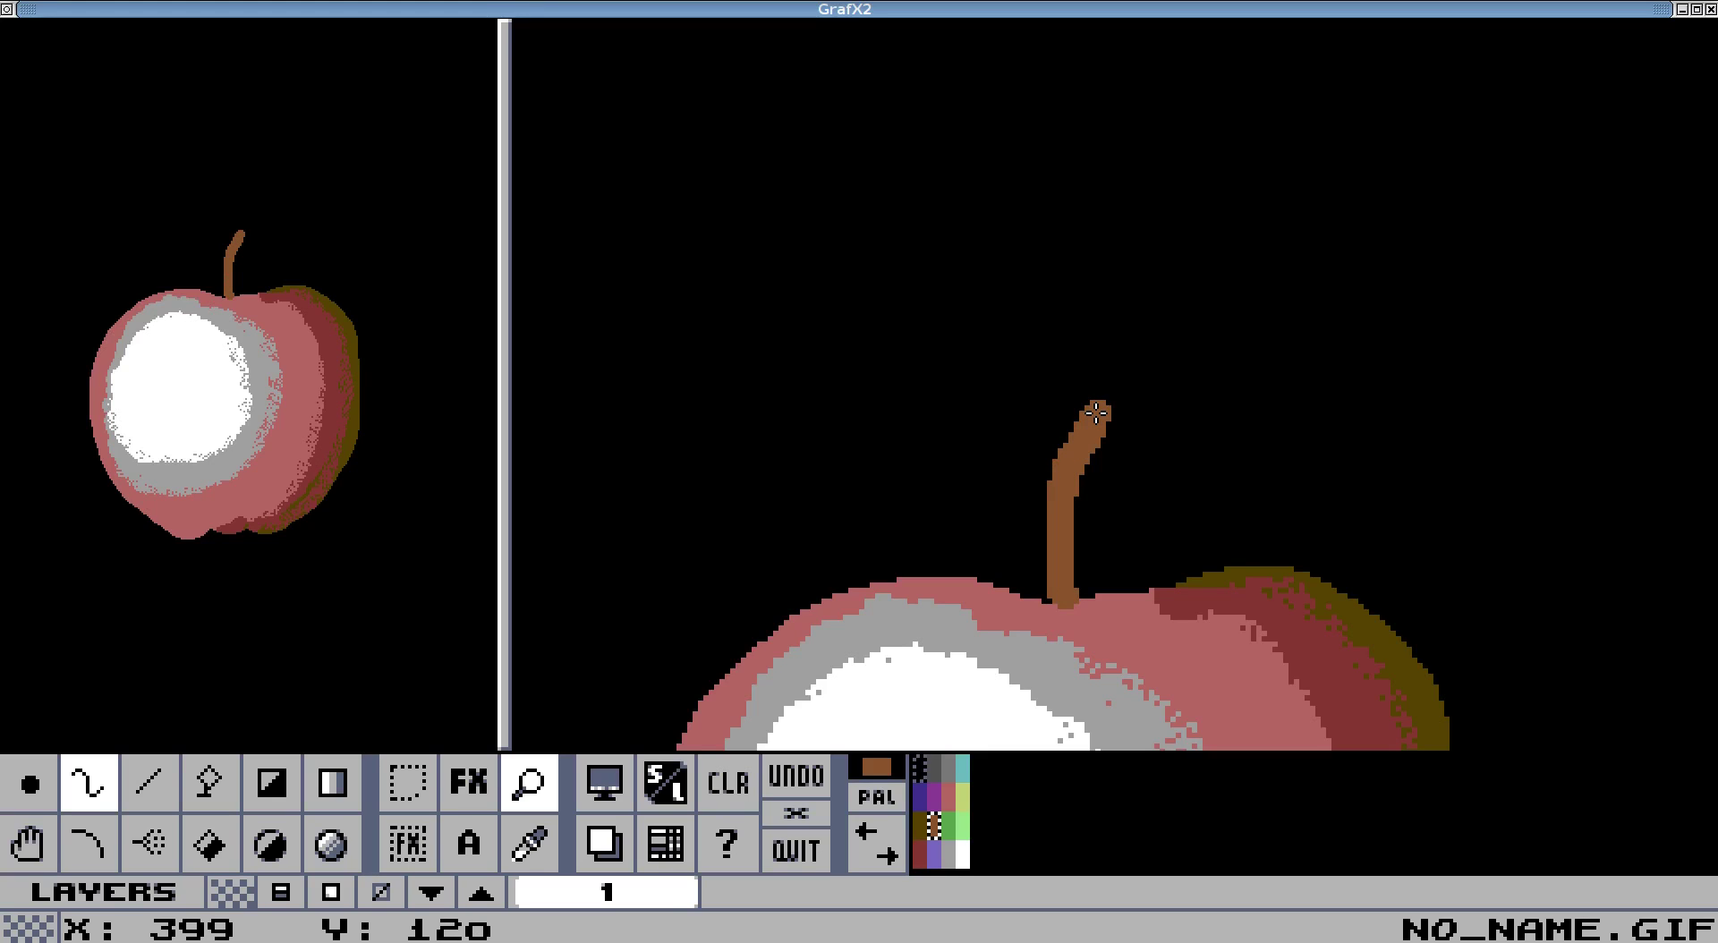
drag(1096, 412, 1115, 396)
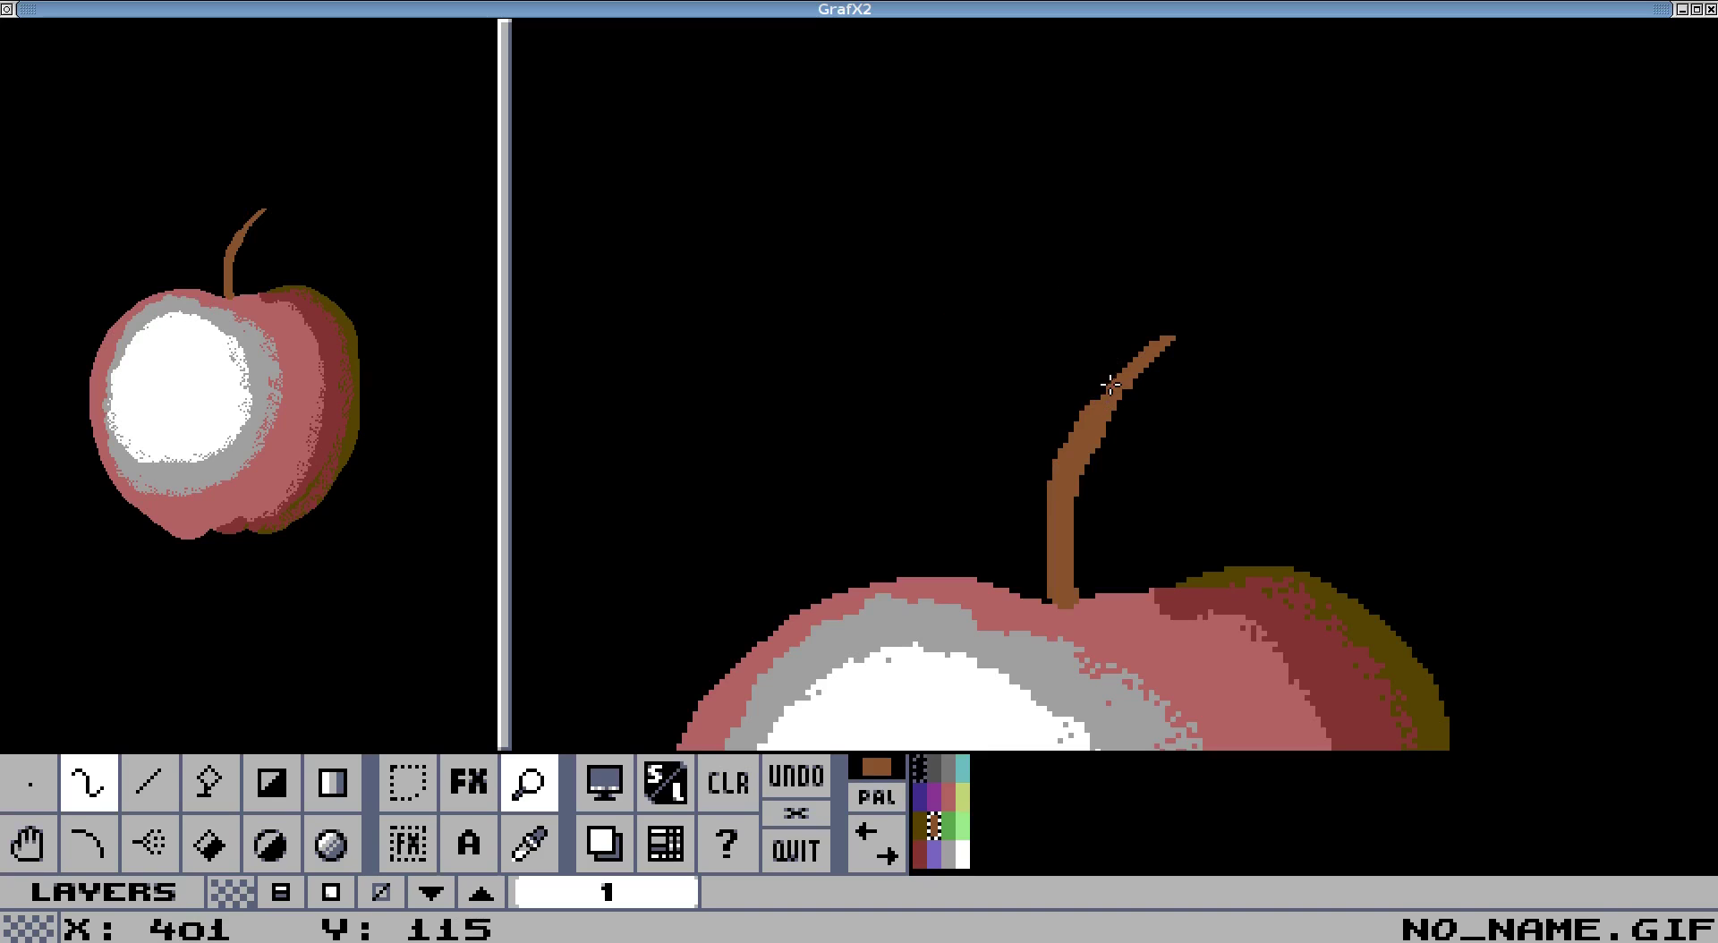
drag(1150, 324, 1175, 345)
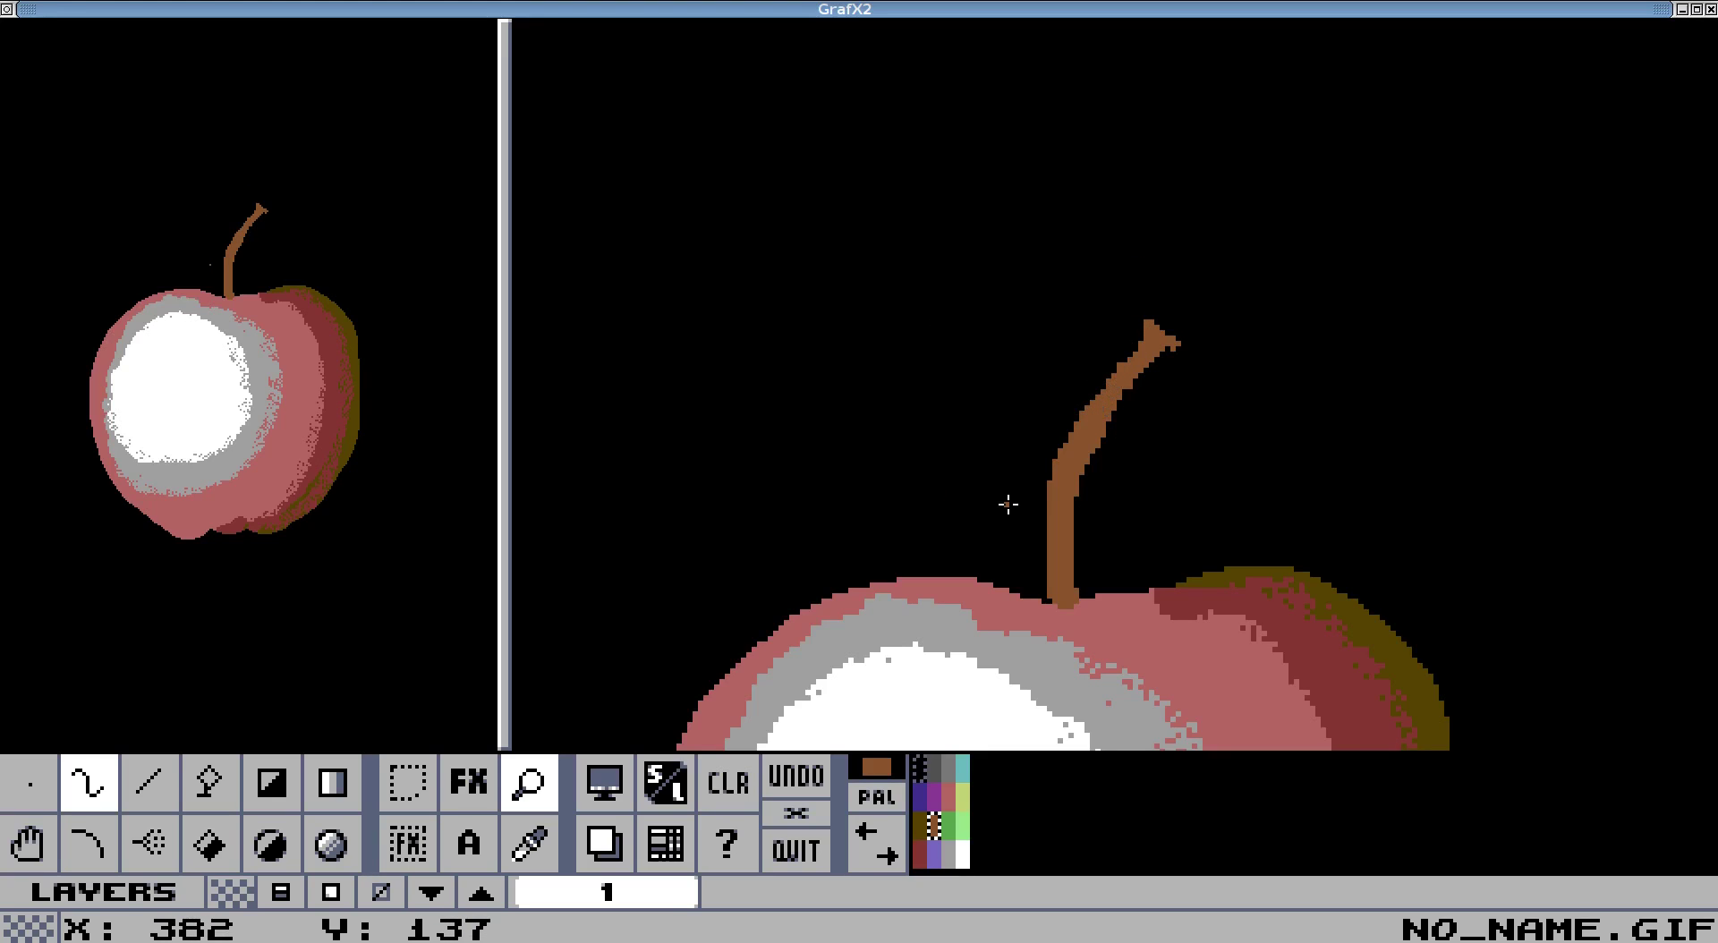
Enable Shade drawing in the FX settings using shade range 2 (olive, brown, grey).
click(469, 782)
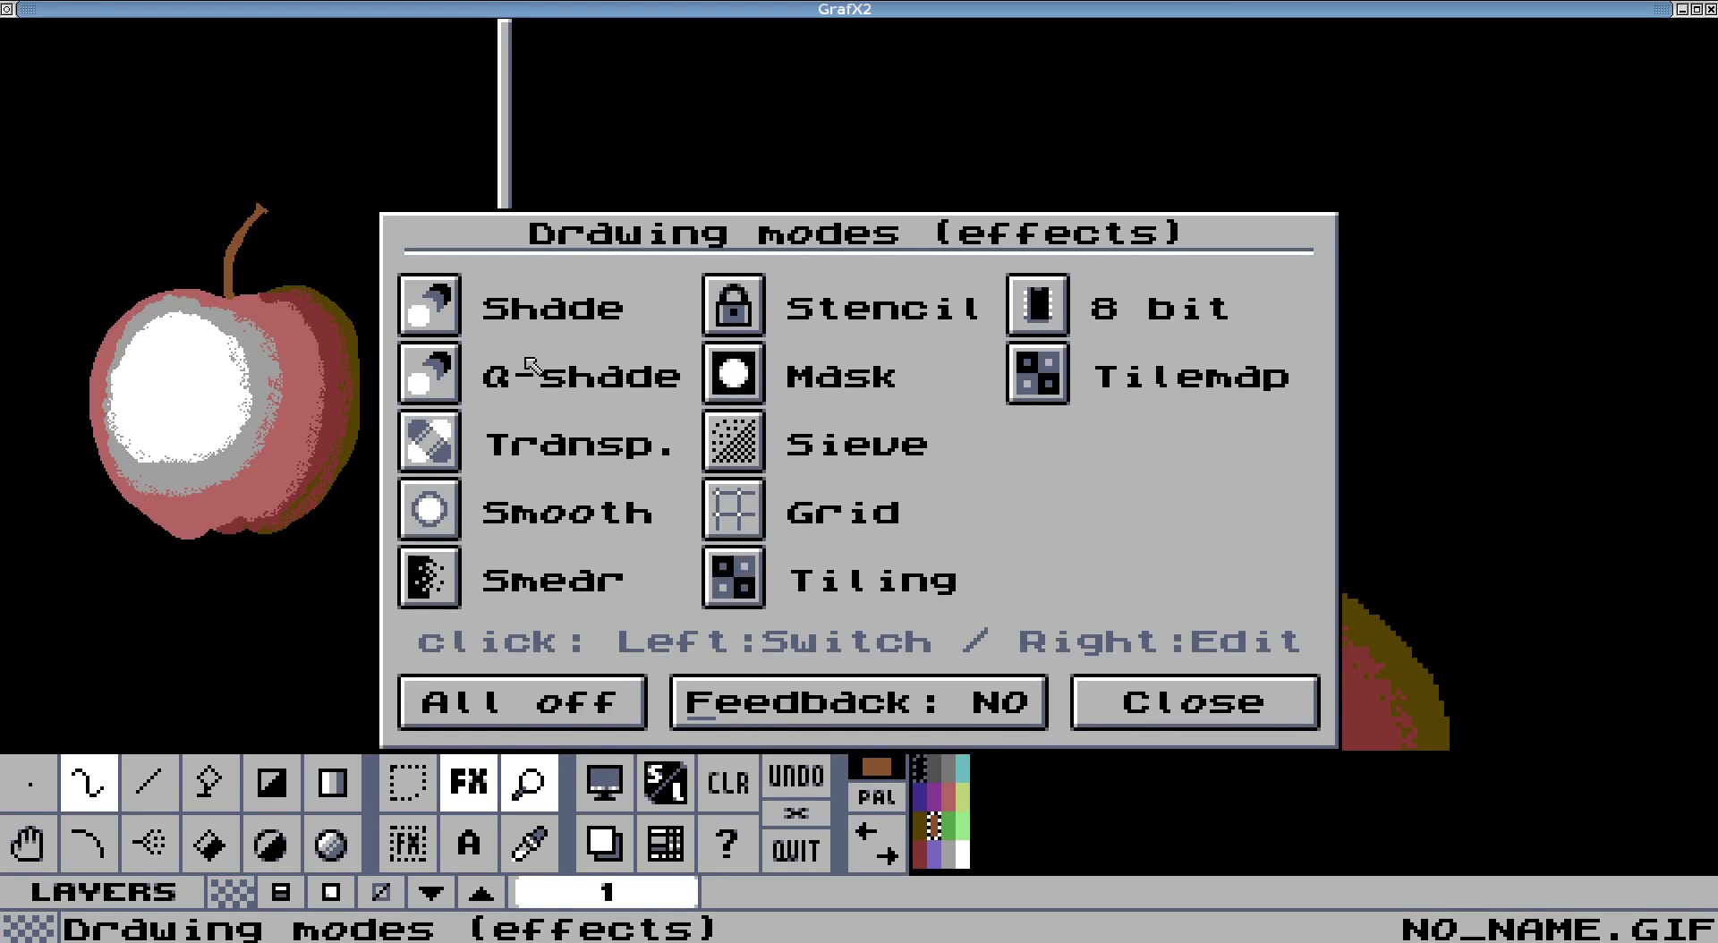
click(457, 315)
right_click(438, 304)
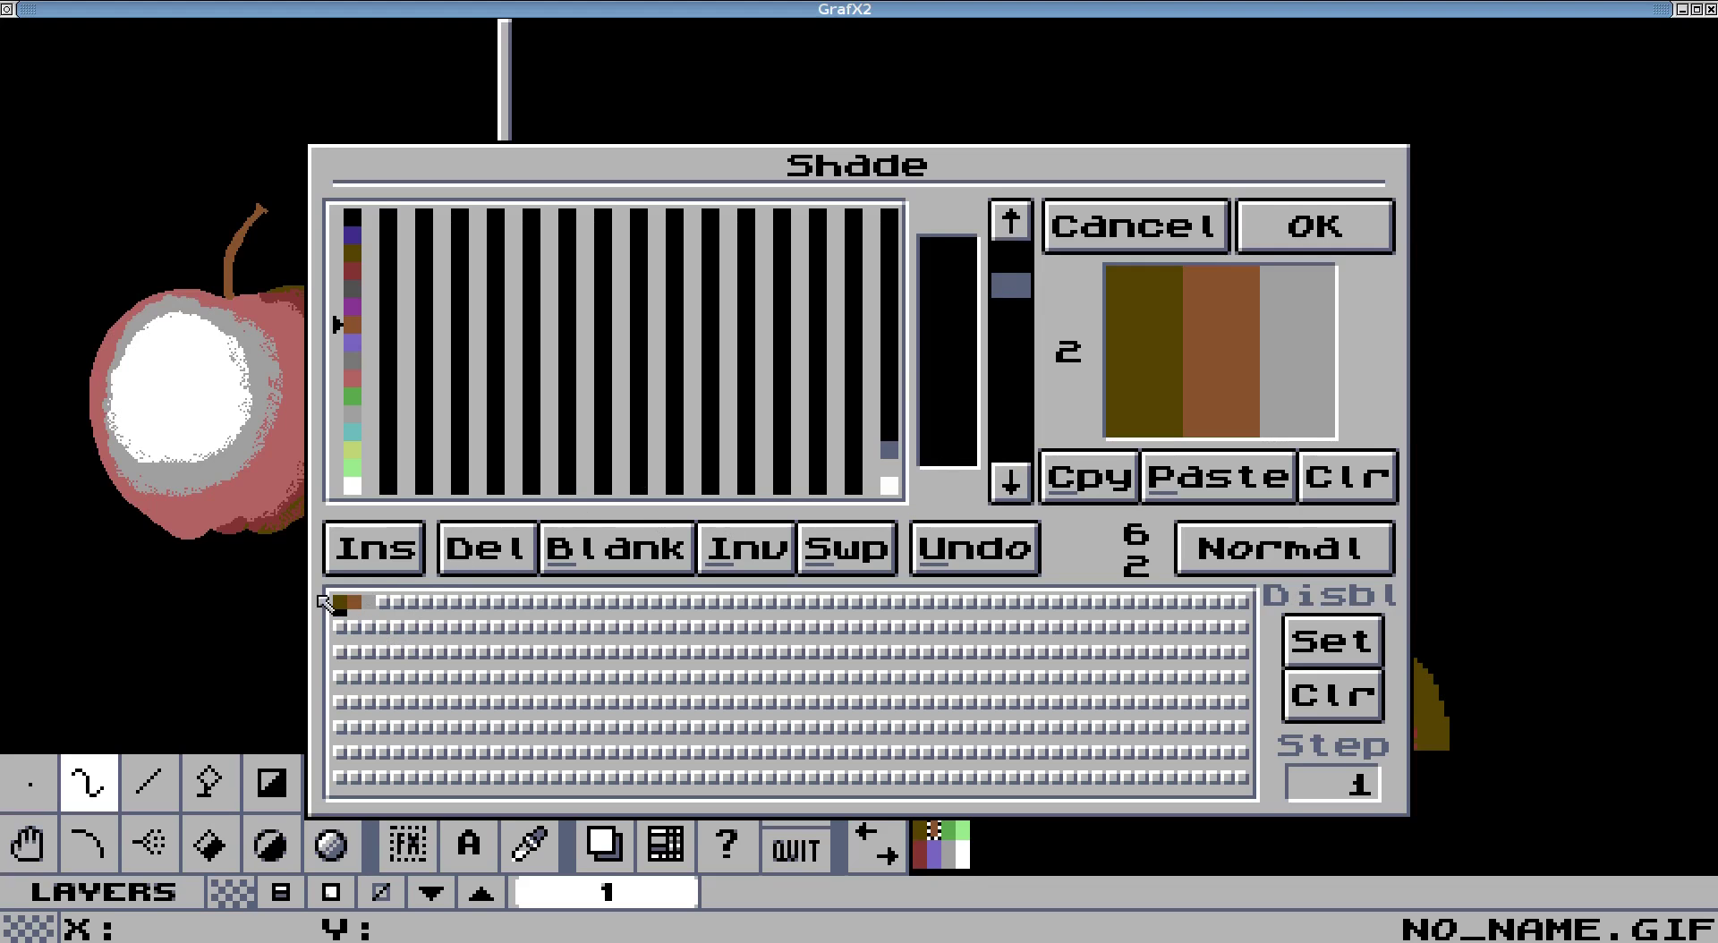
click(1011, 223)
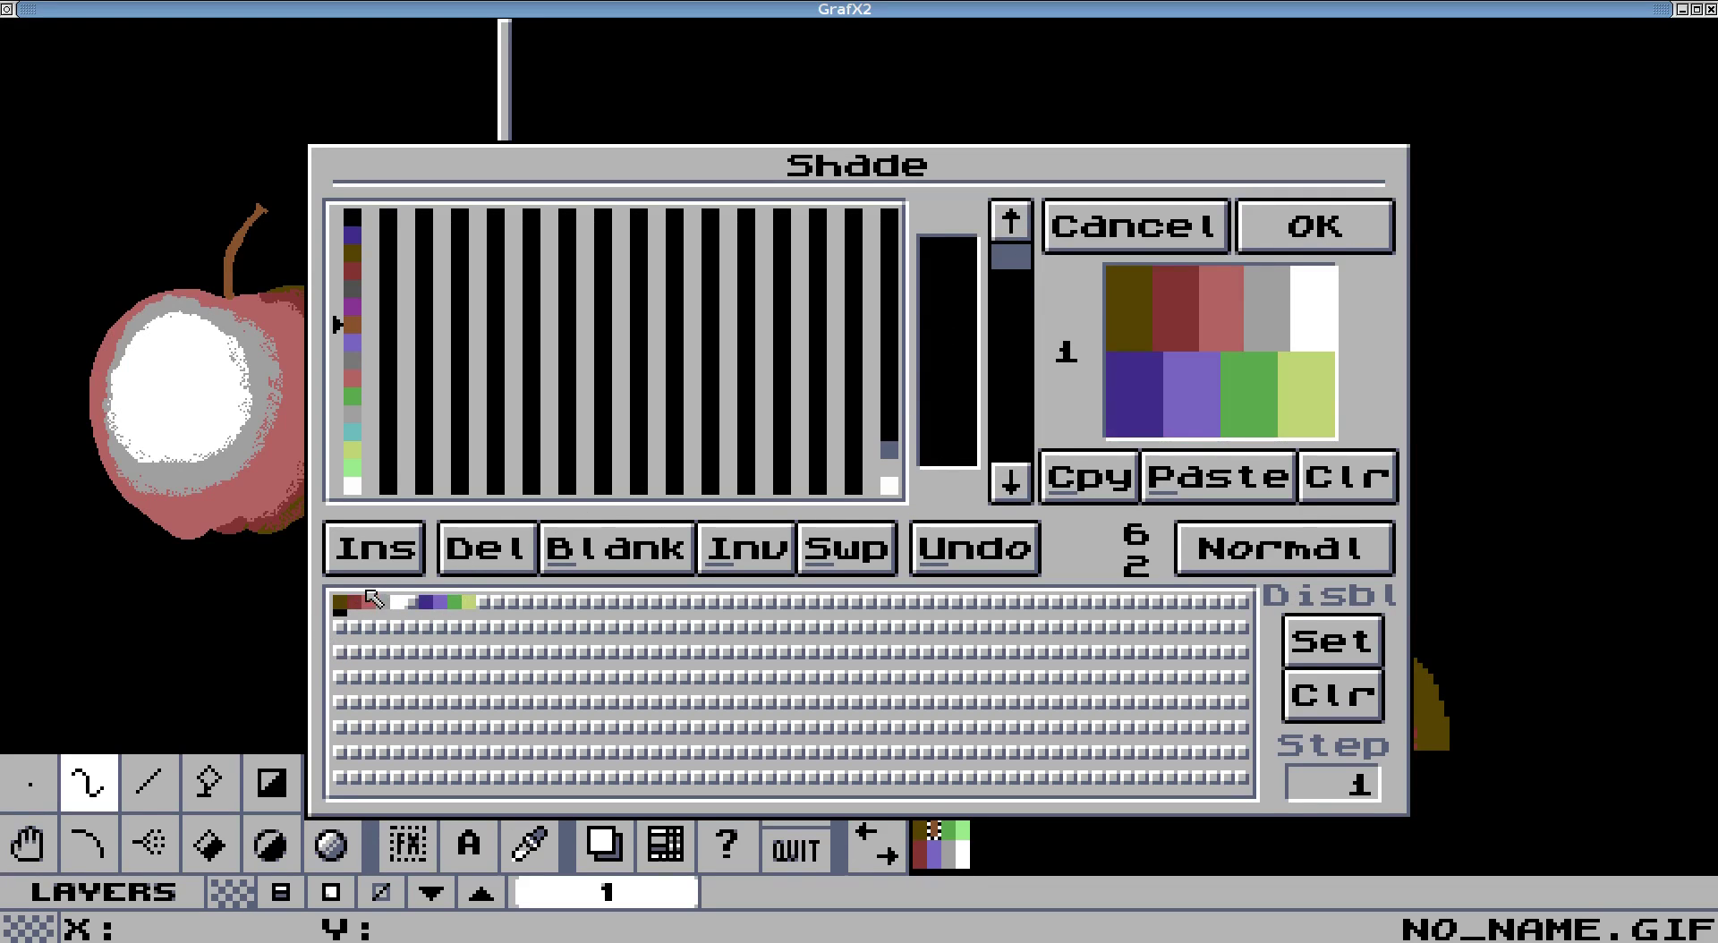
click(1012, 484)
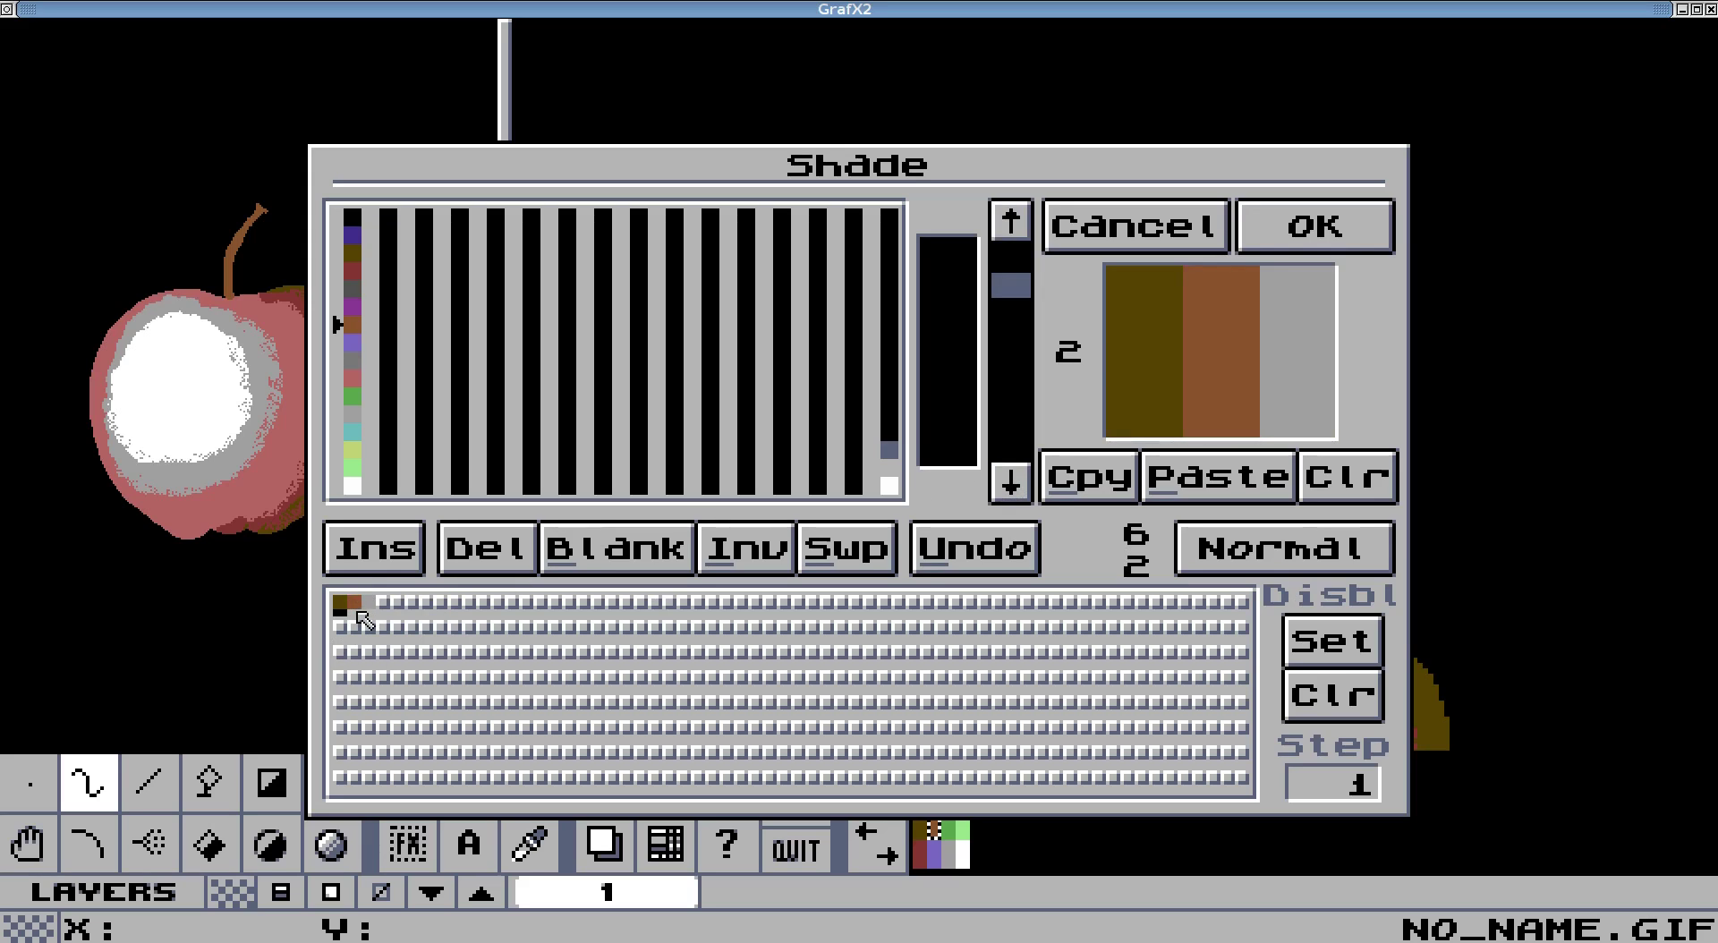
click(357, 614)
click(1316, 227)
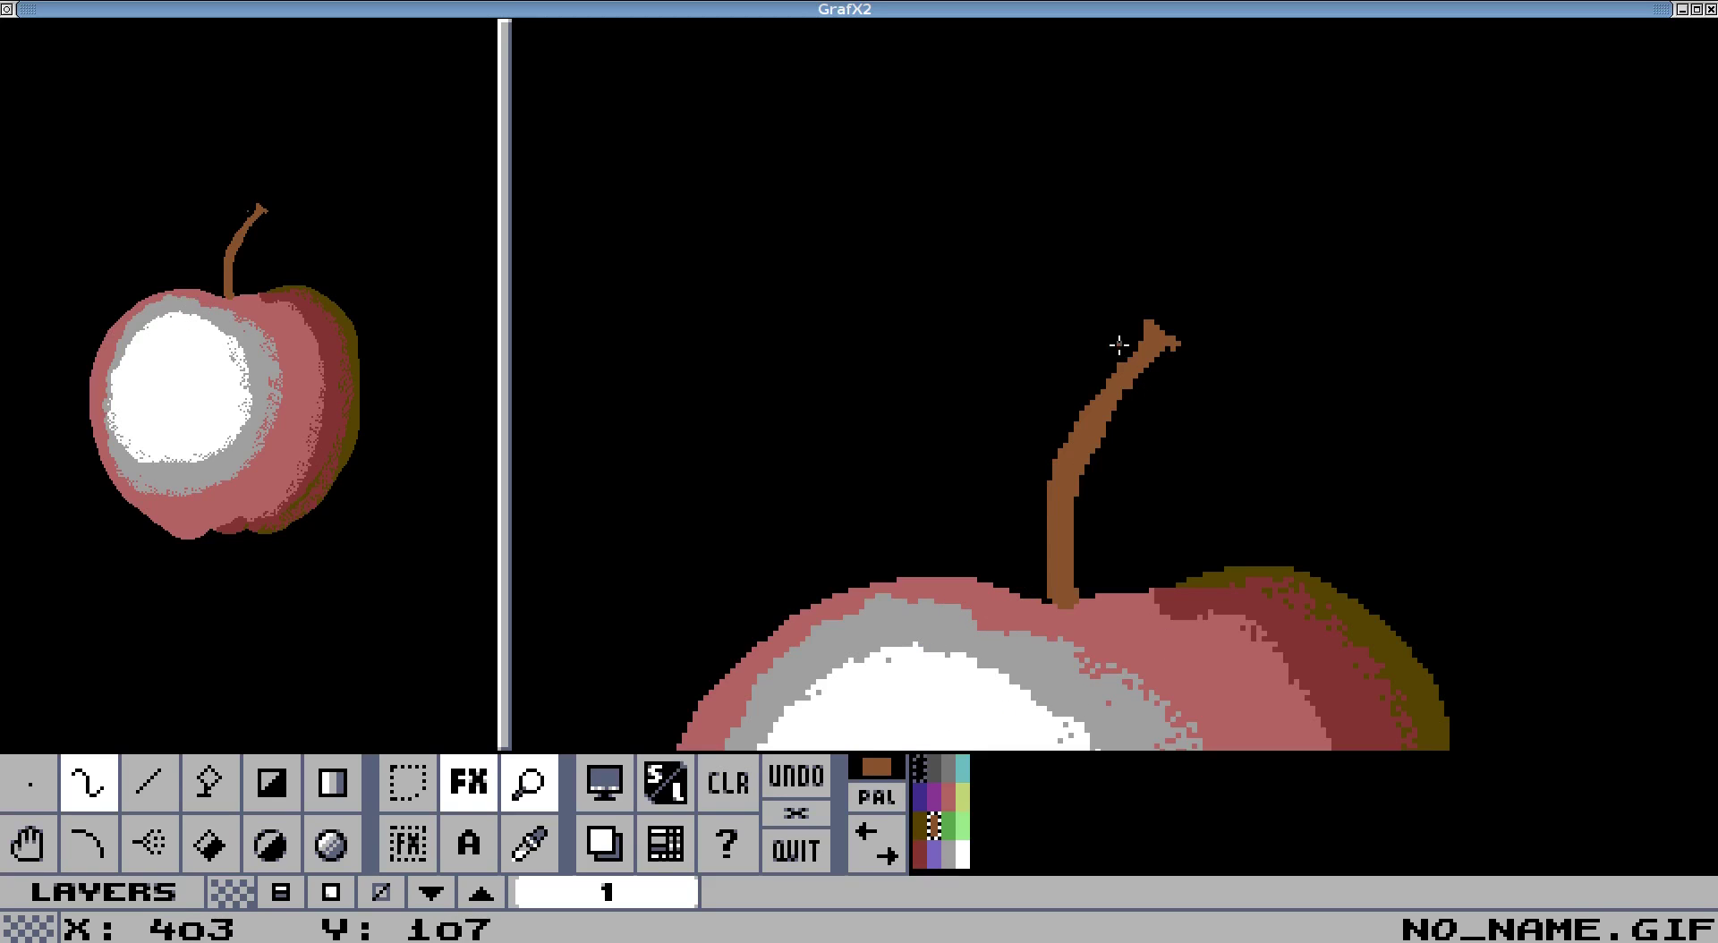
Undo the first grey stem highlights and darken the stem's left edge instead.
drag(1148, 344, 1053, 504)
mouse_move(1053, 575)
mouse_down()
mouse_move(1067, 458)
mouse_move(1143, 356)
mouse_move(1076, 457)
mouse_move(1058, 533)
mouse_move(1070, 490)
mouse_up()
key(u)
key(u)
drag(1106, 405, 1098, 444)
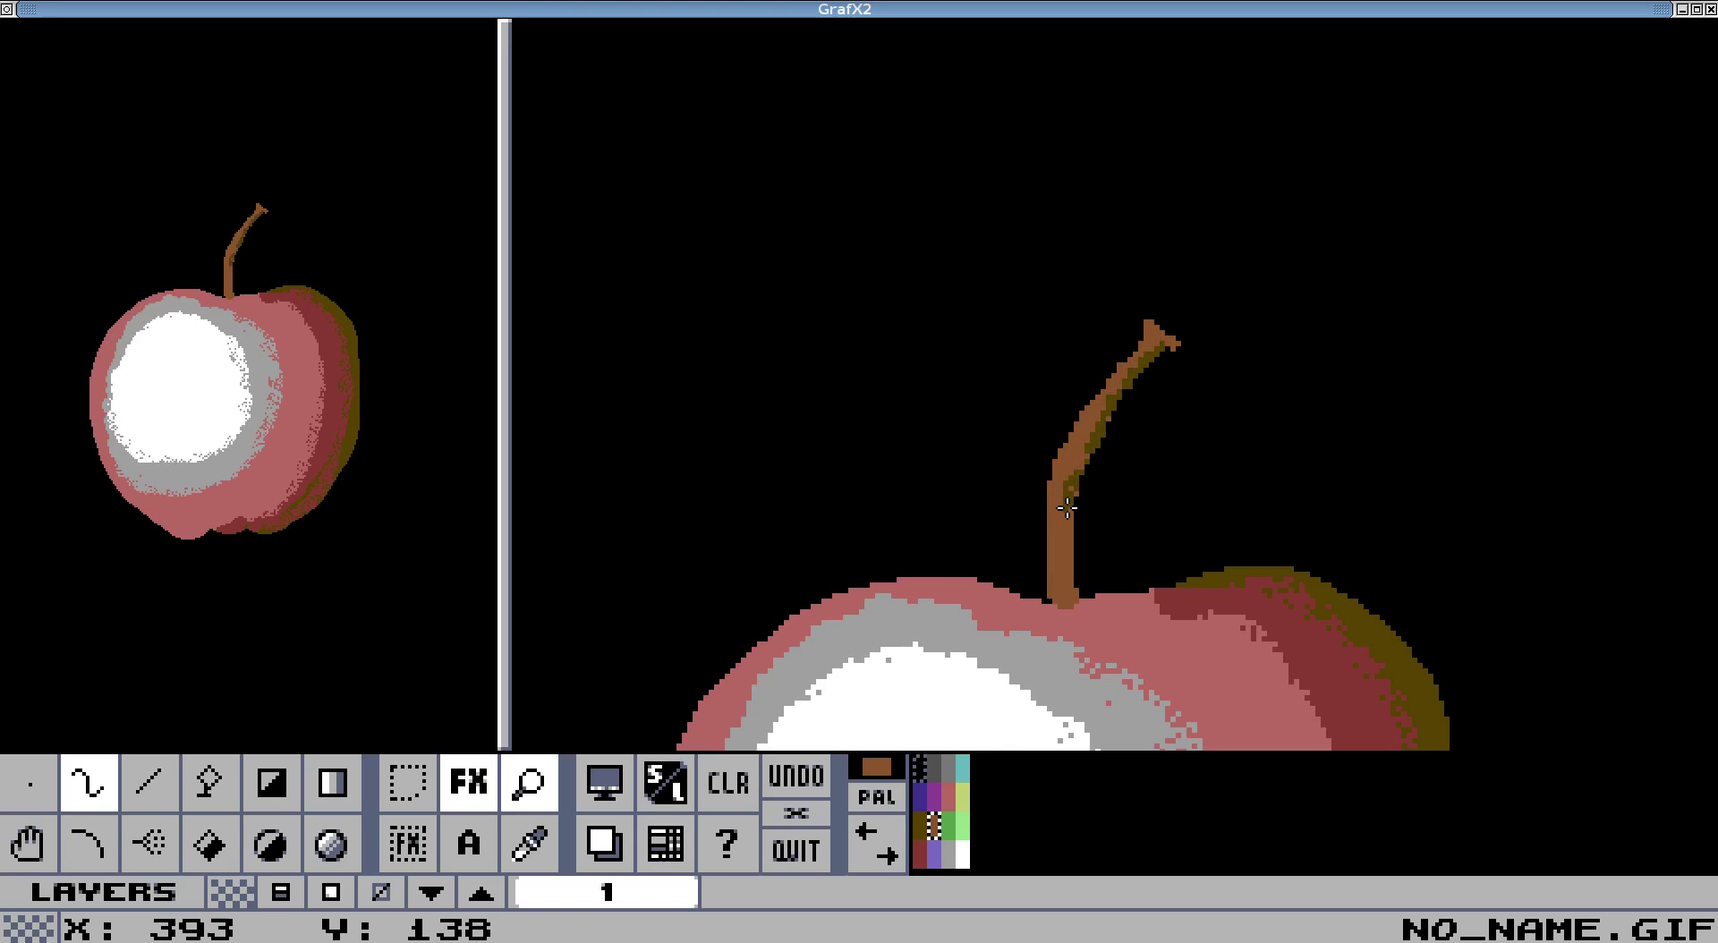
drag(1067, 508, 1067, 584)
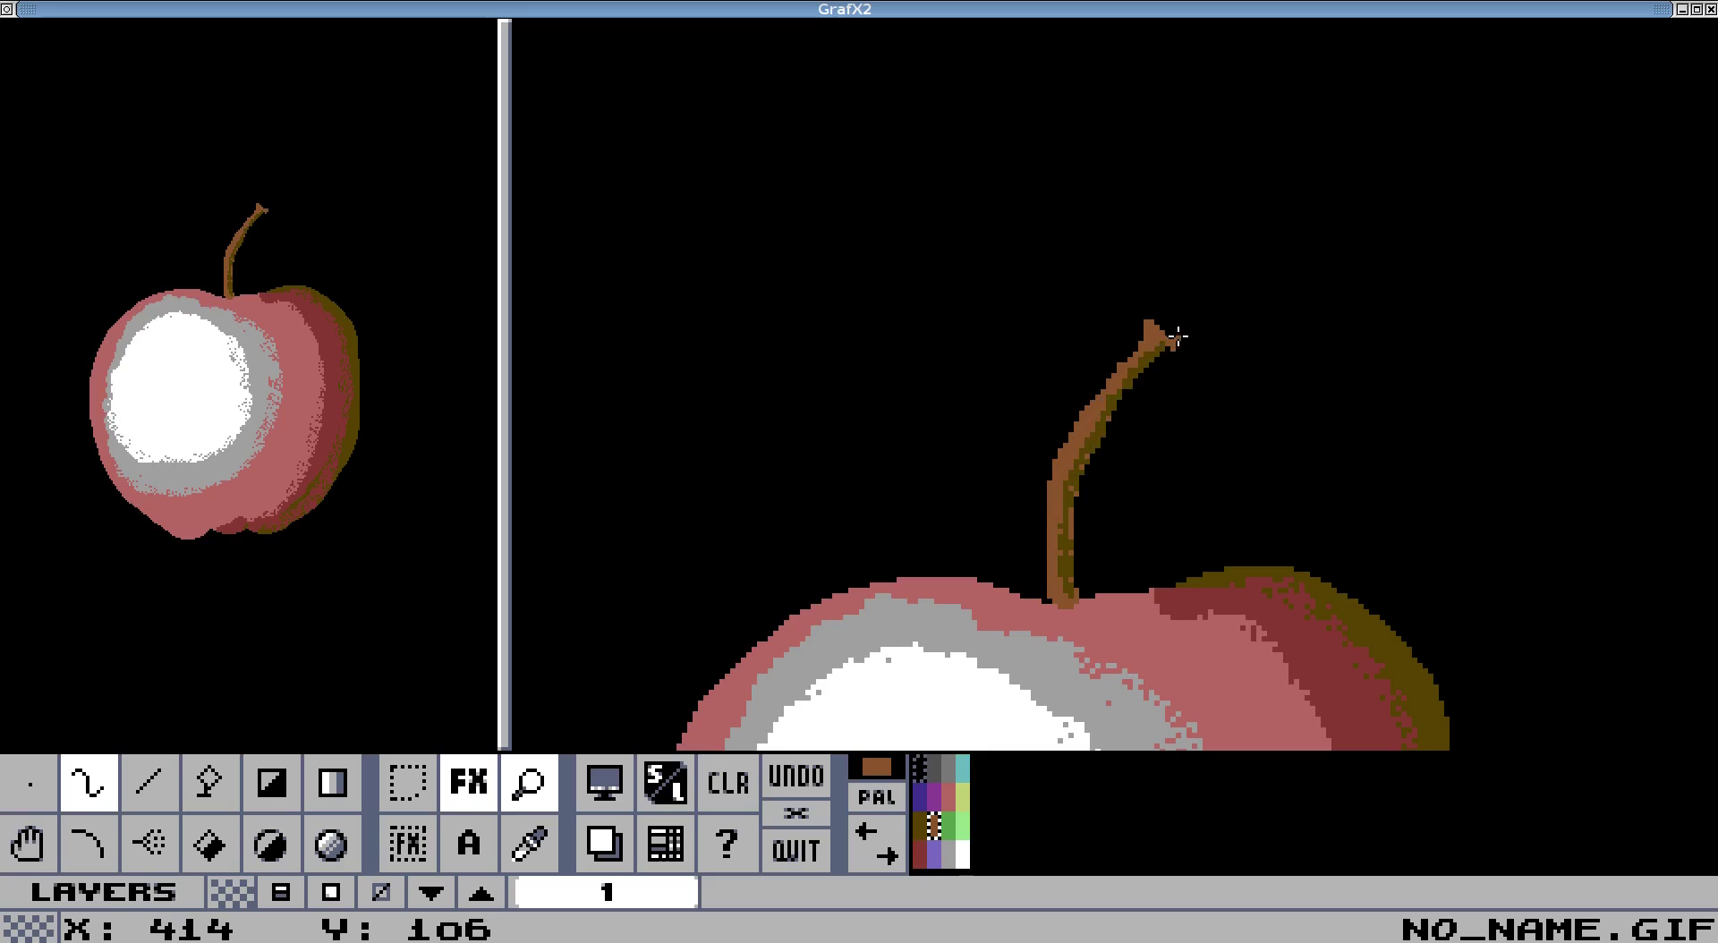
Extend the stem tip to the right, paint a grey highlight down the stem, and exit magnify.
drag(1174, 339, 1145, 360)
drag(1145, 346, 1054, 490)
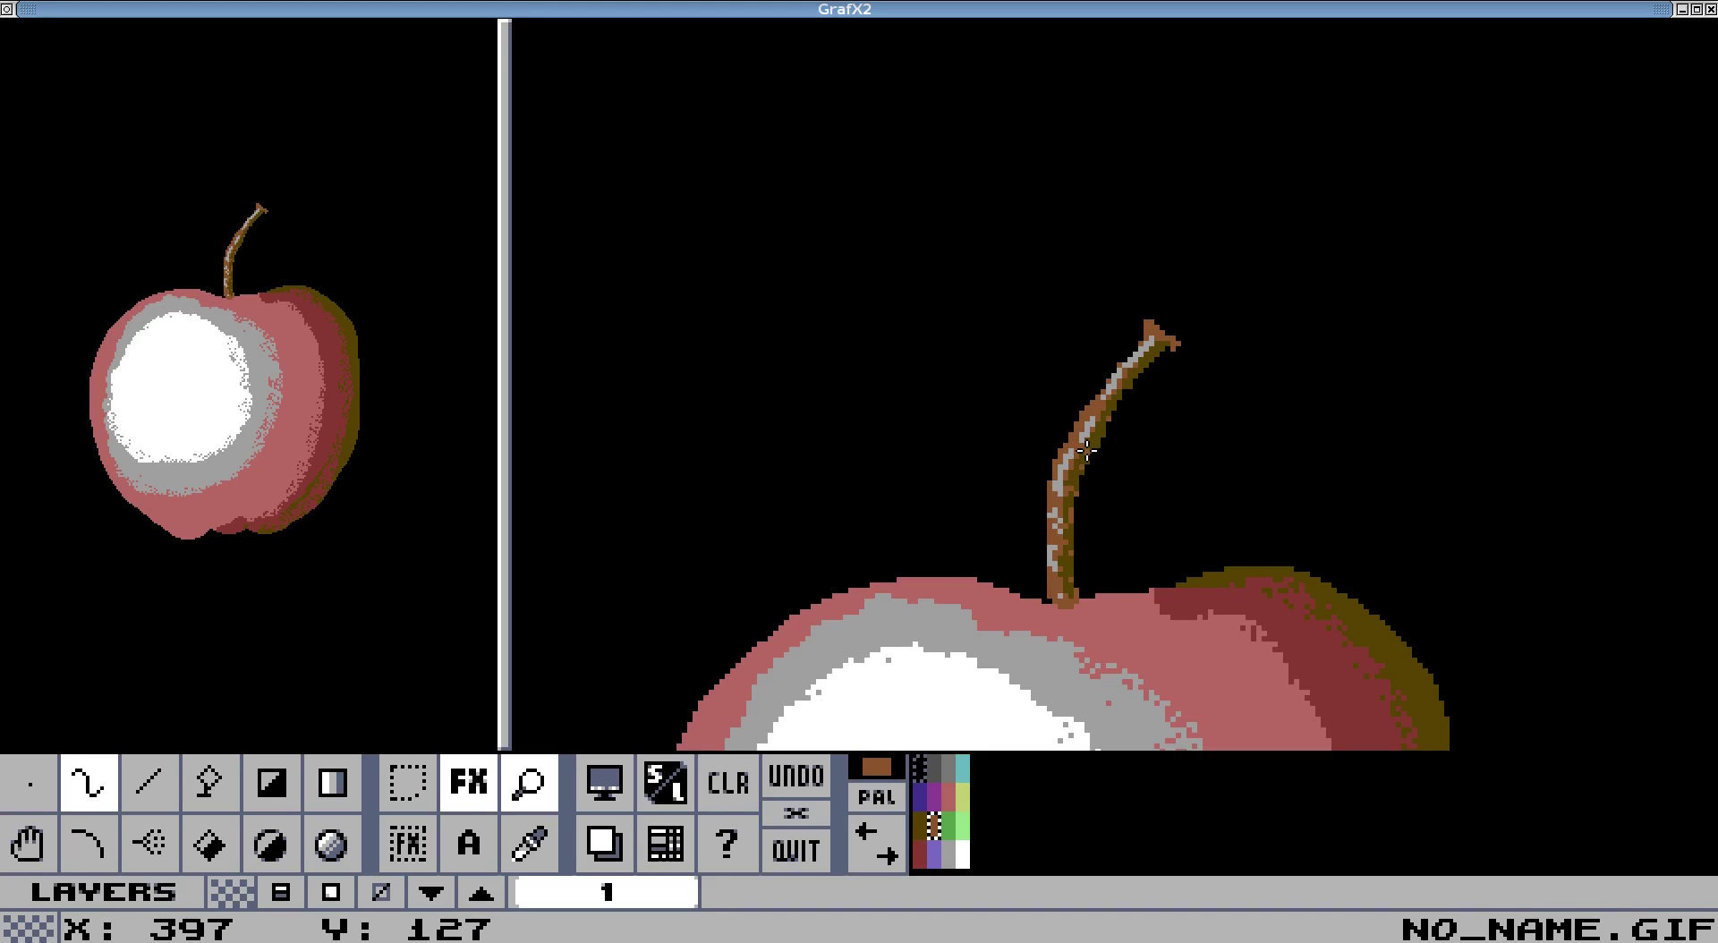
click(528, 783)
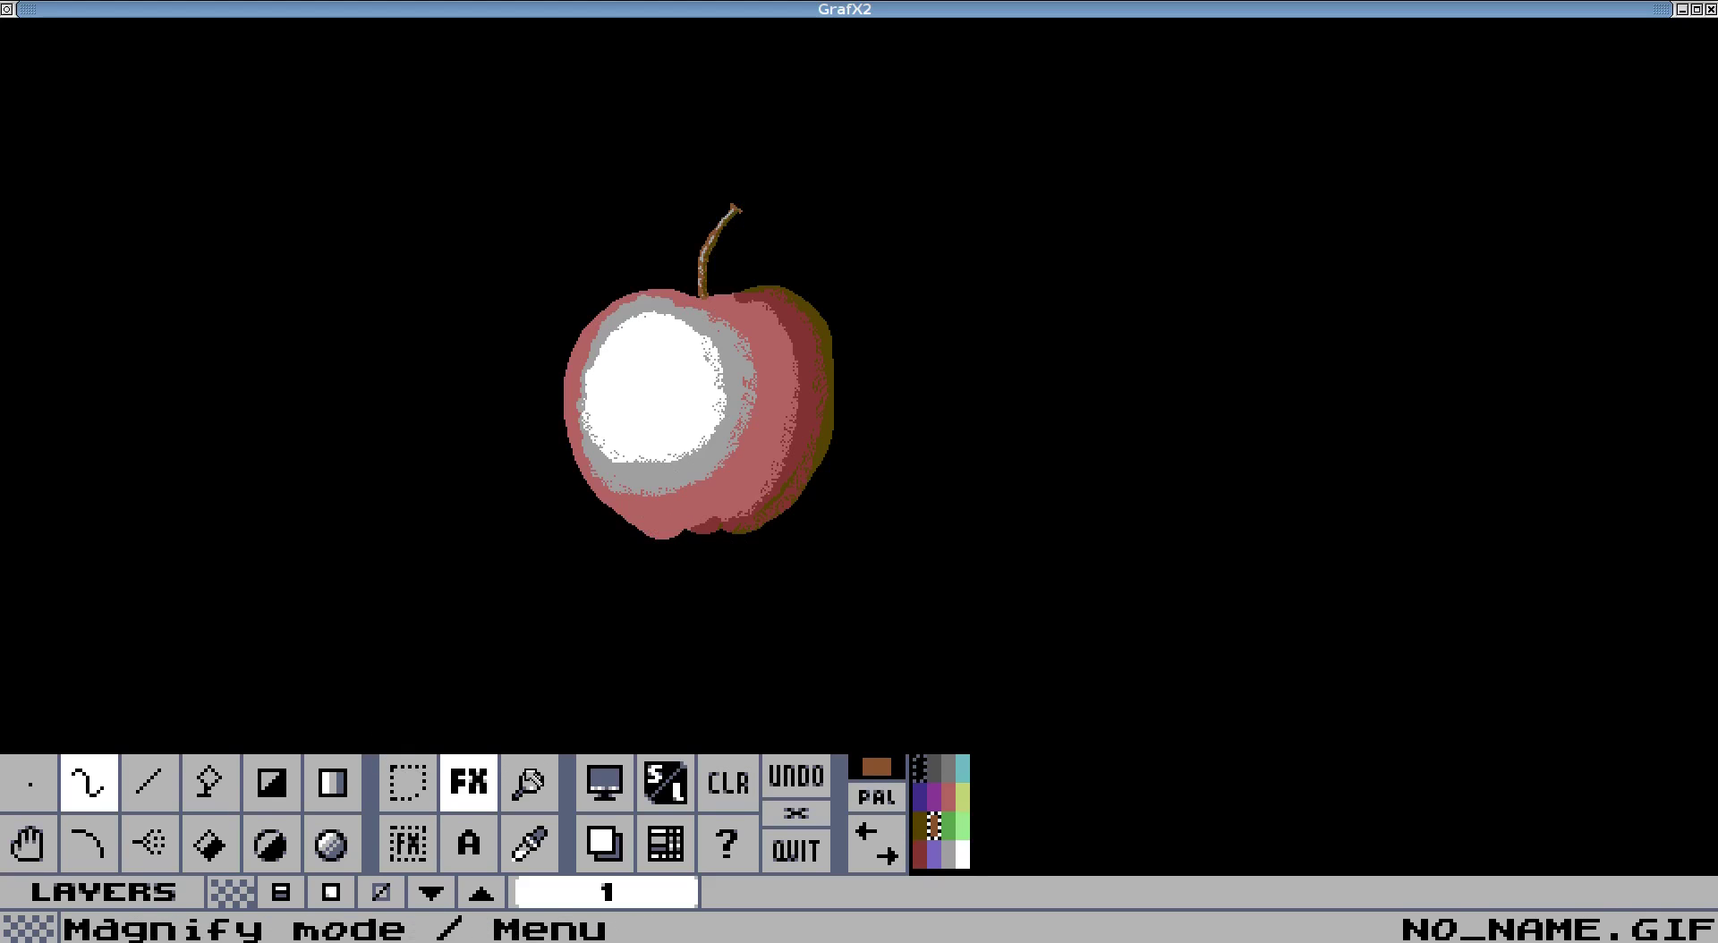
Switch Shade to the nine-colour range 1 and magnify the apple's bottom.
key(e)
right_click(446, 329)
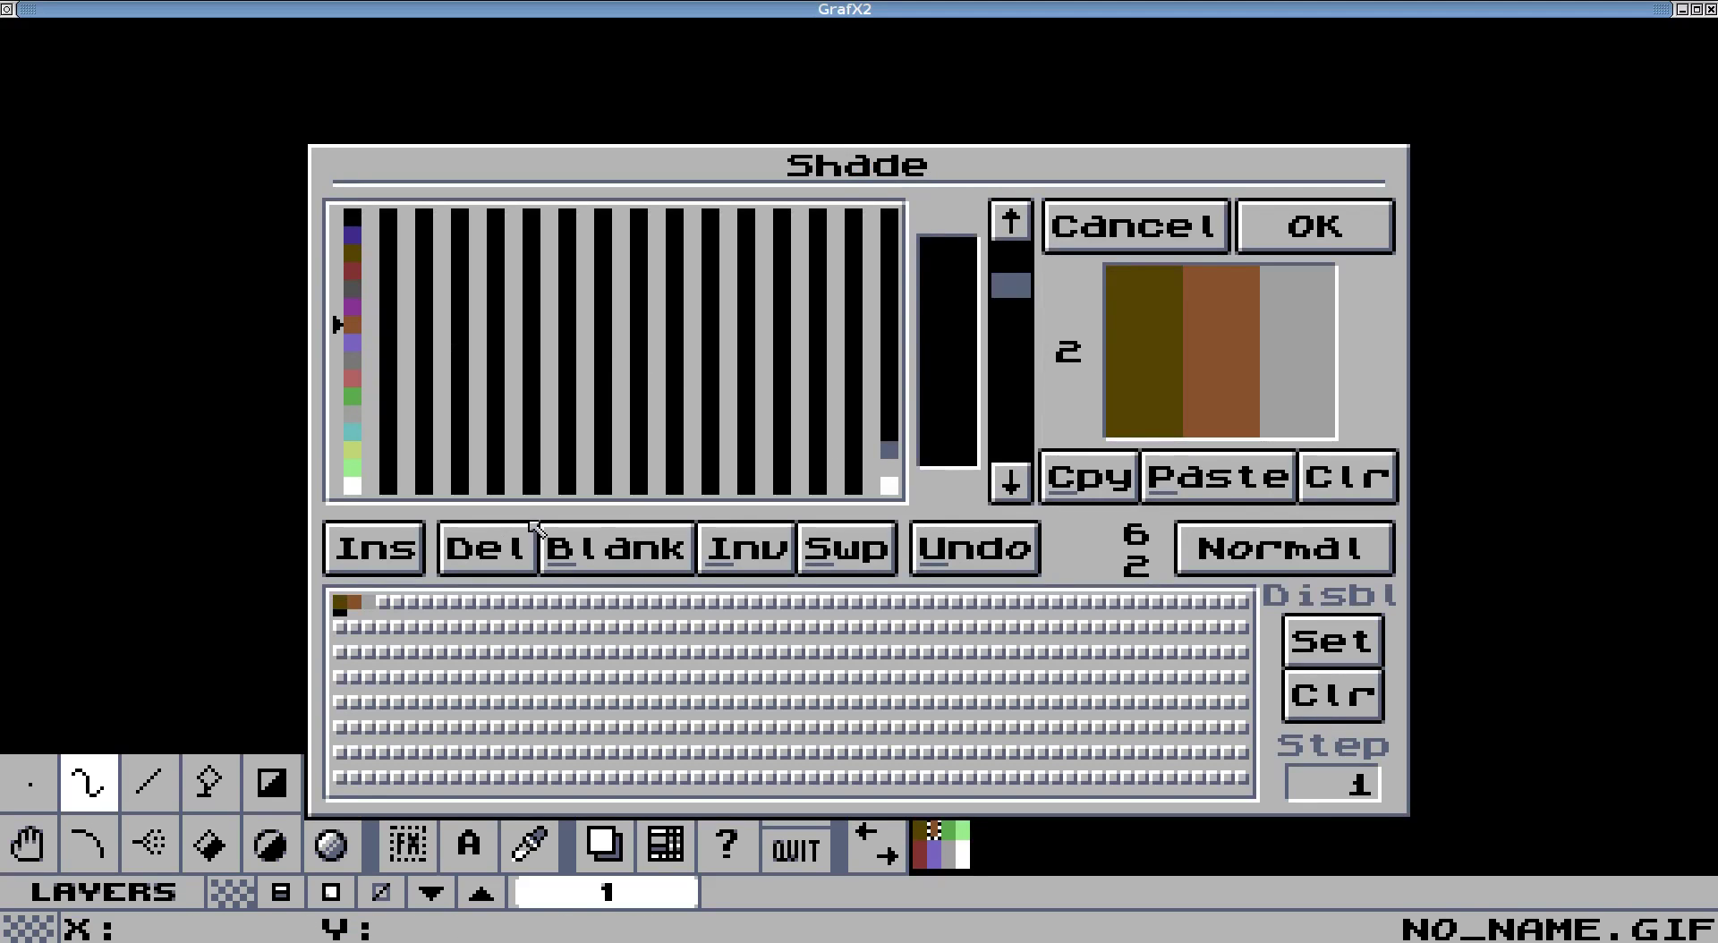
click(1010, 219)
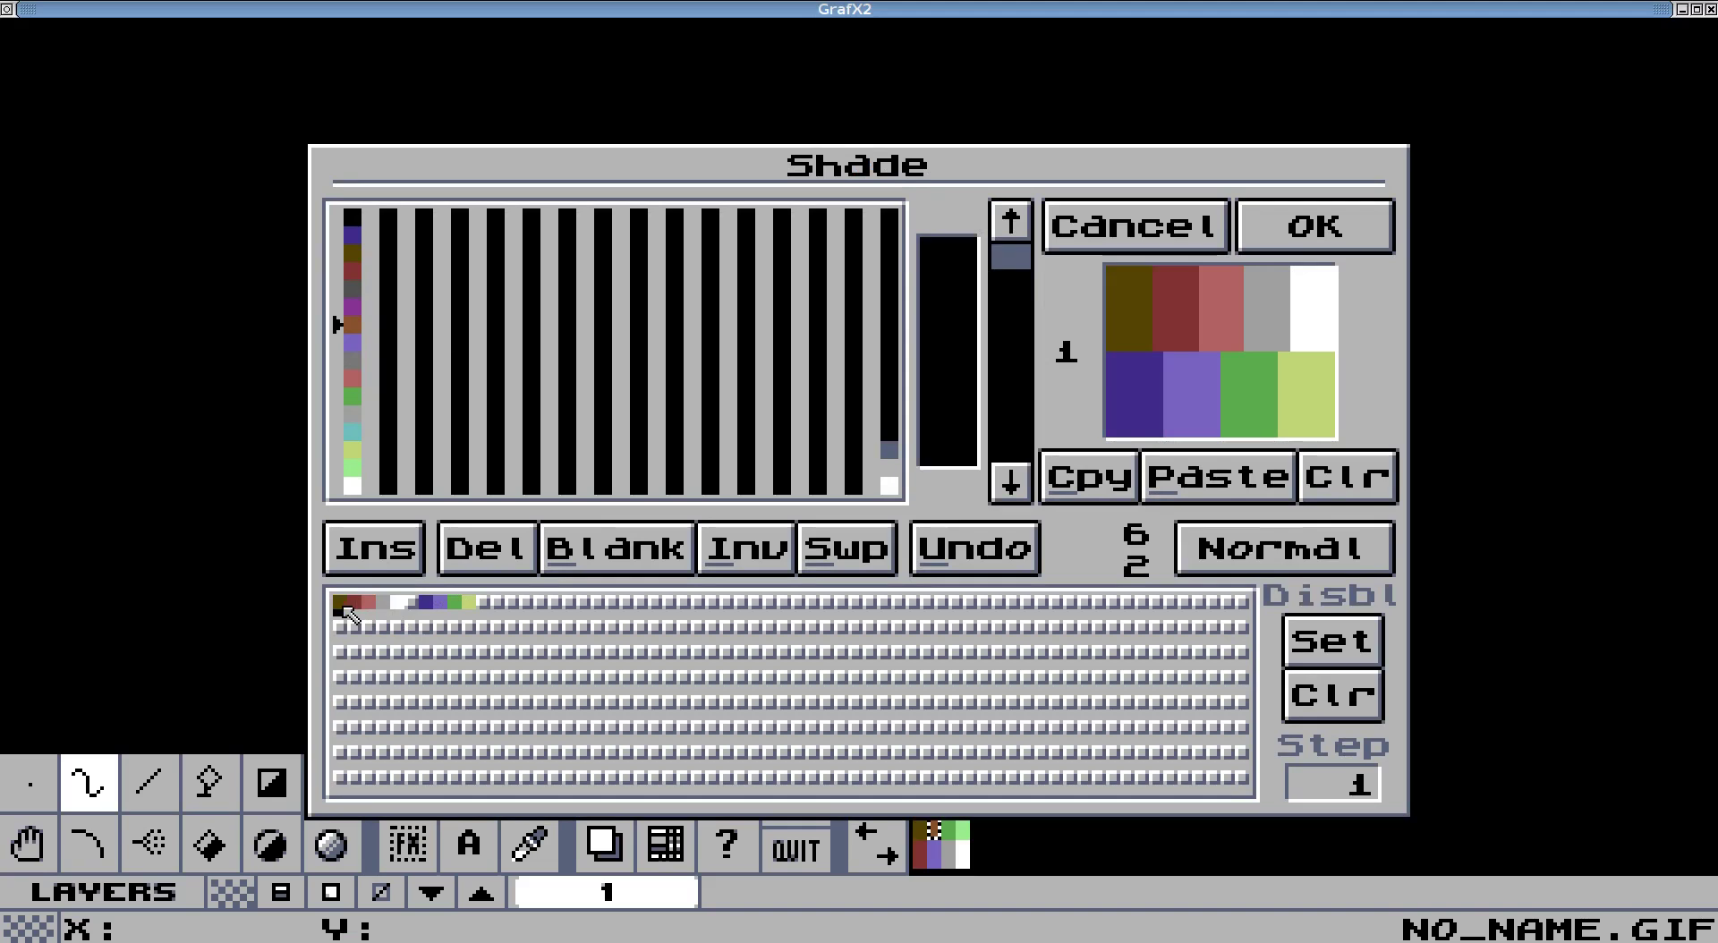
click(1353, 236)
click(529, 783)
click(723, 531)
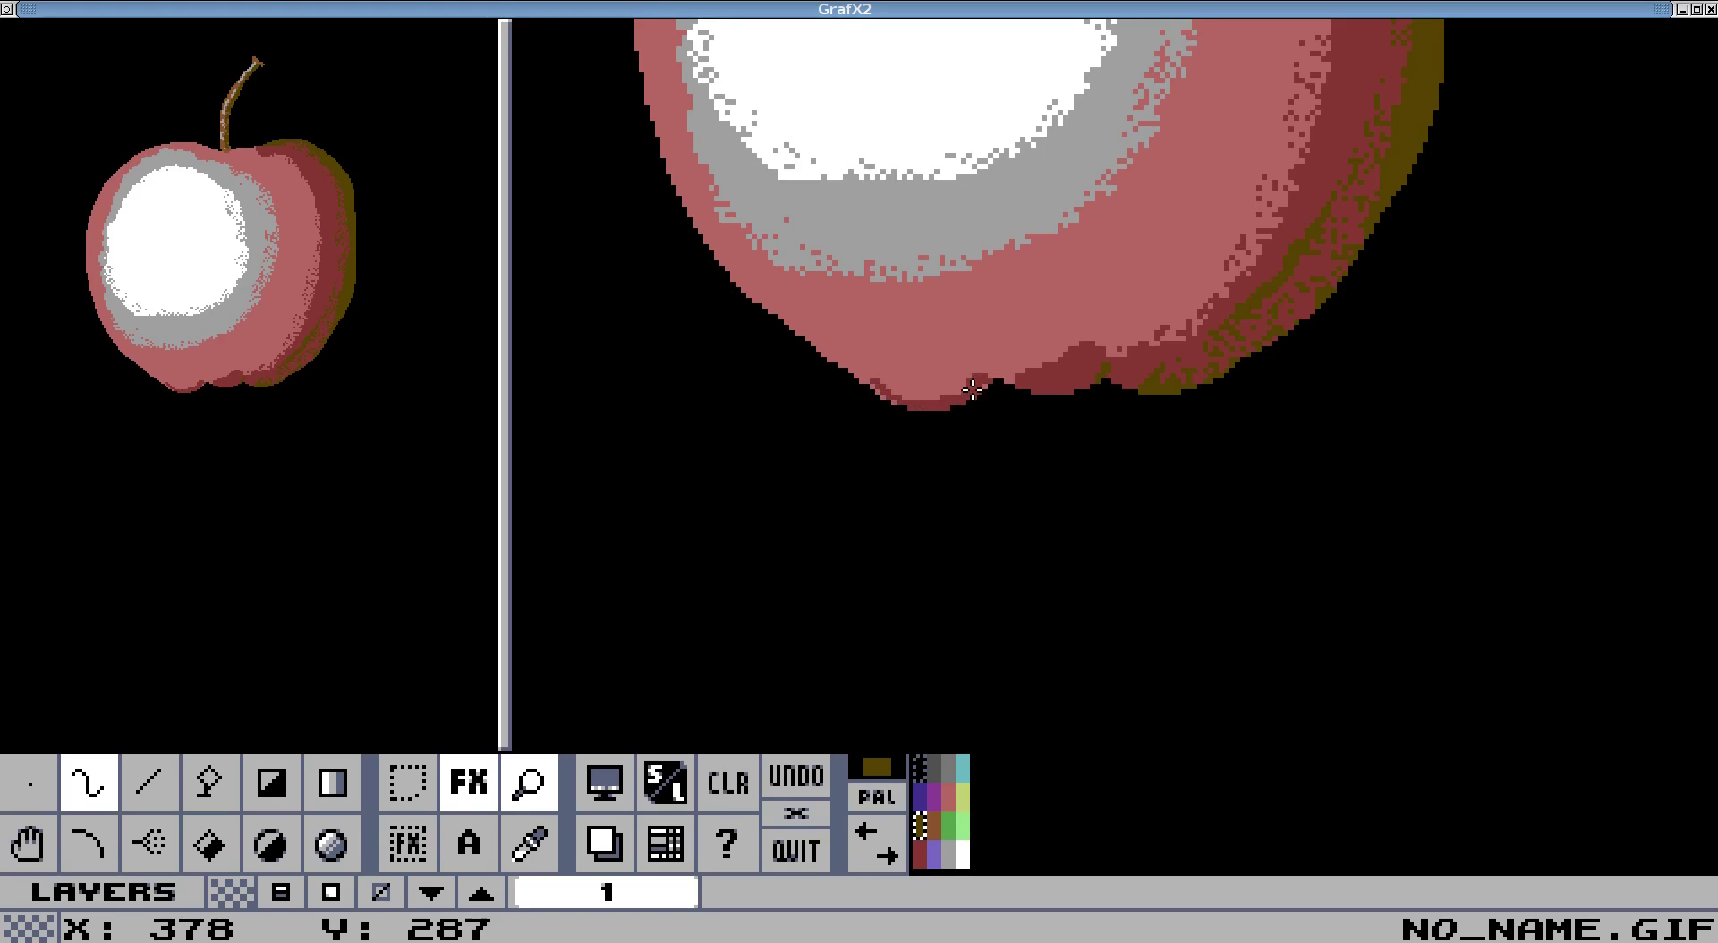
Move the magnified view from the apple's bottom to its left edge.
scroll(884, 387, down, 2)
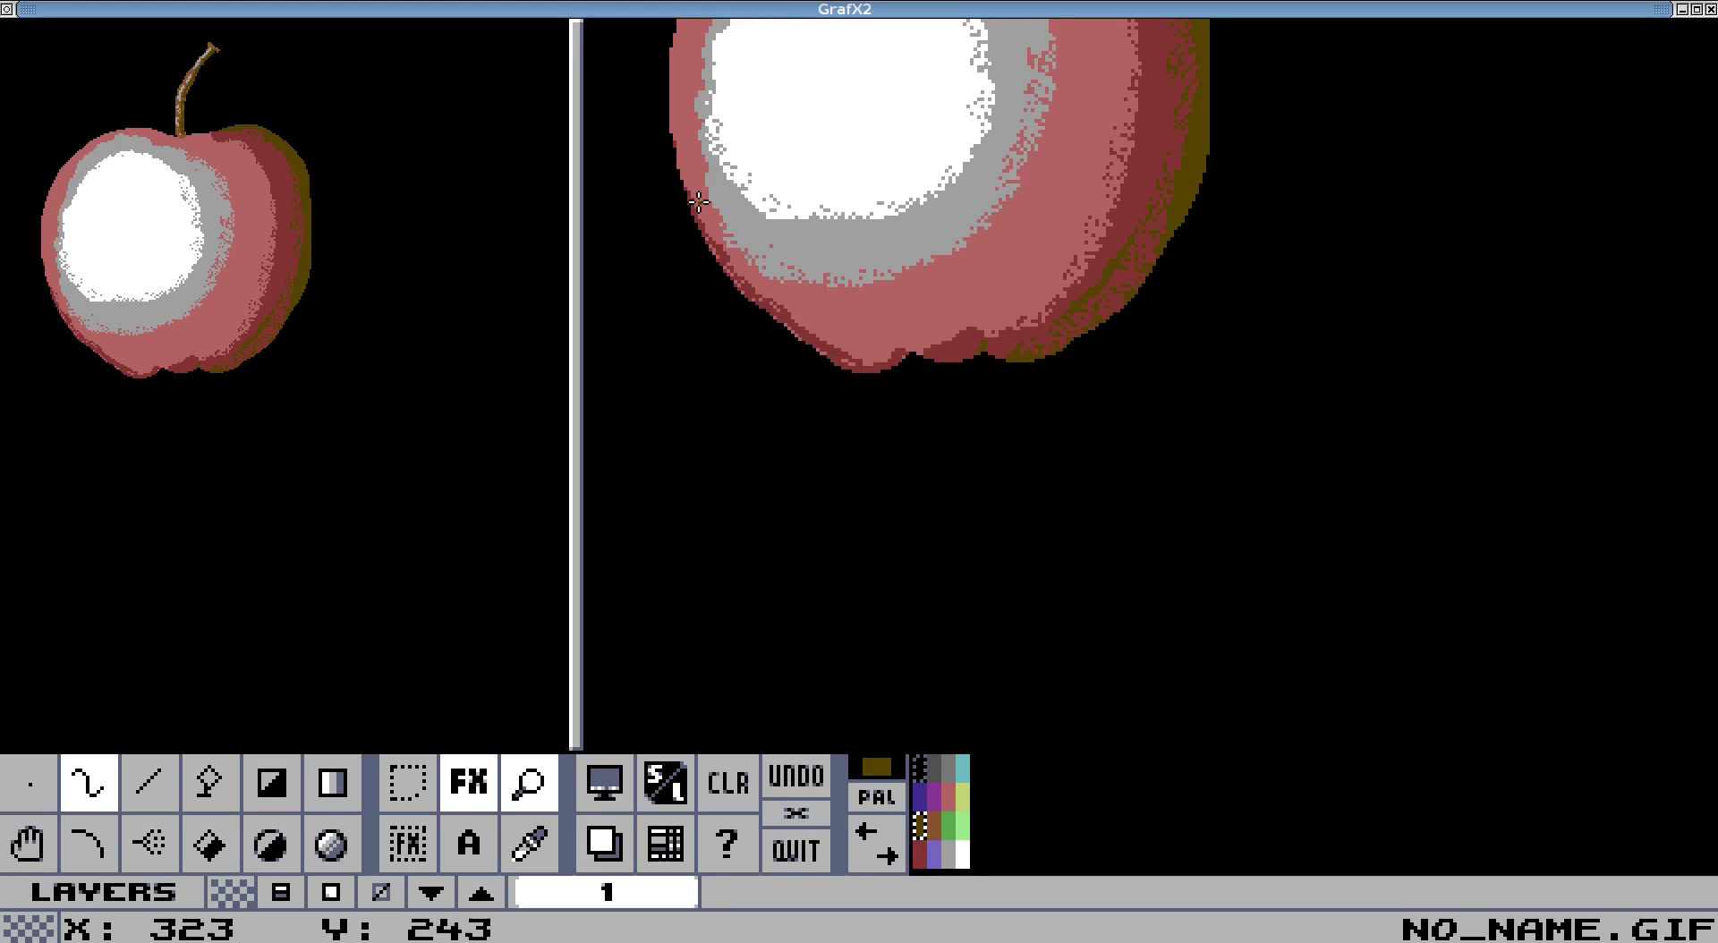
click(528, 782)
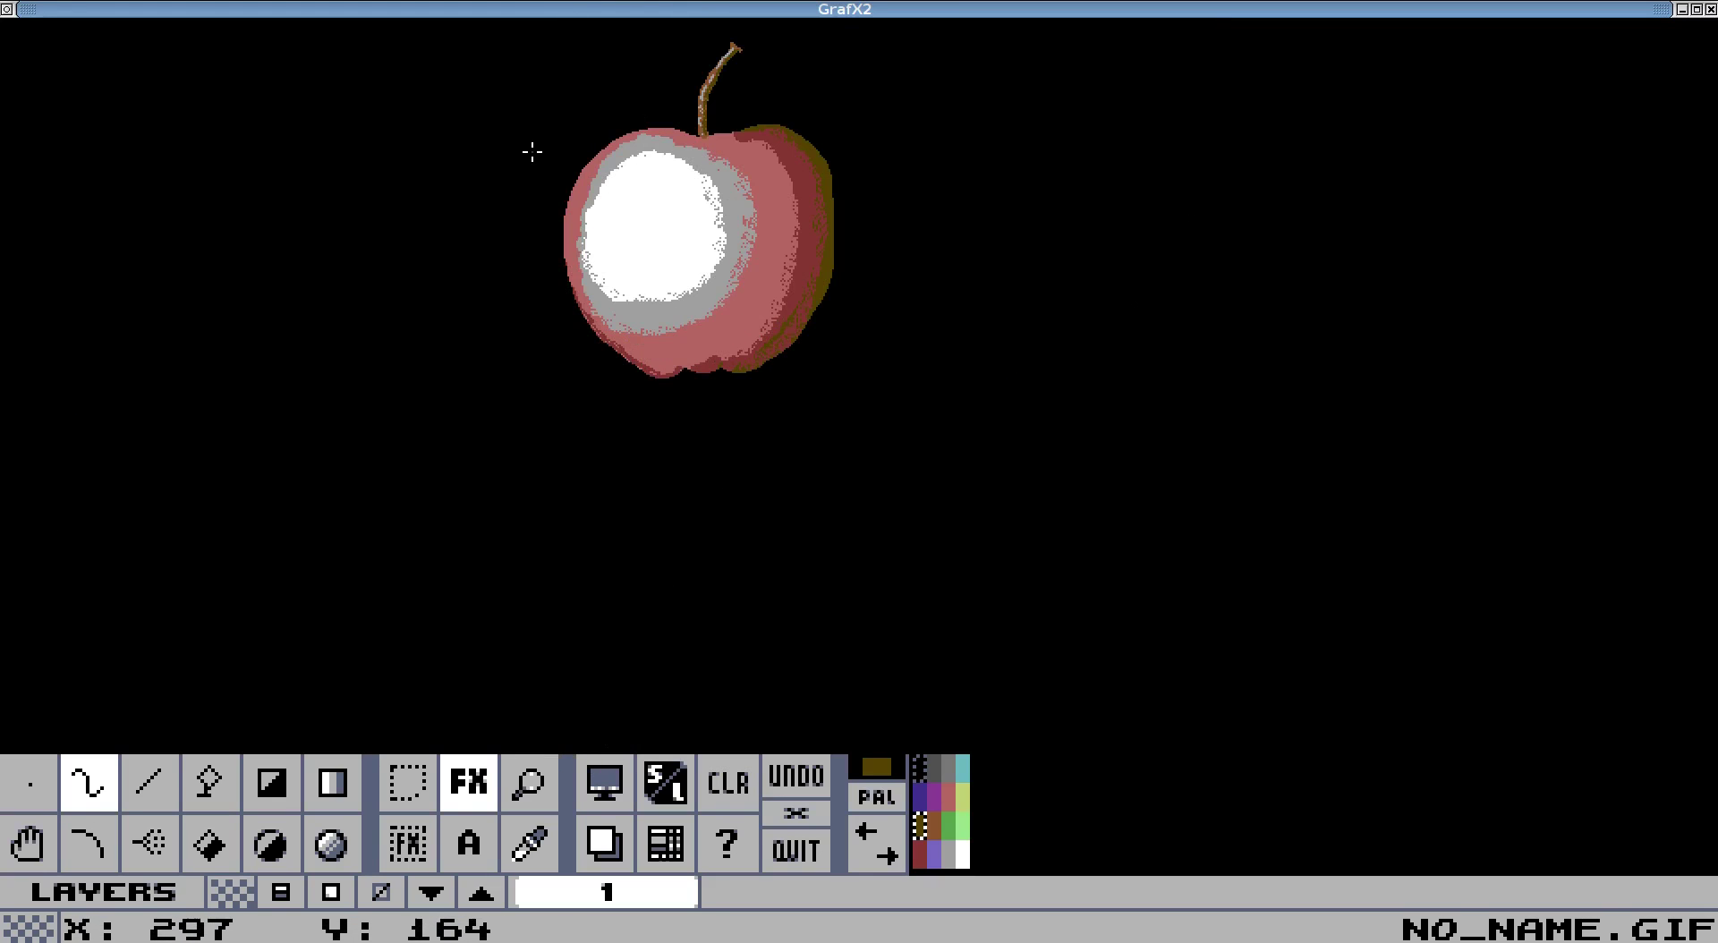
click(529, 782)
click(554, 236)
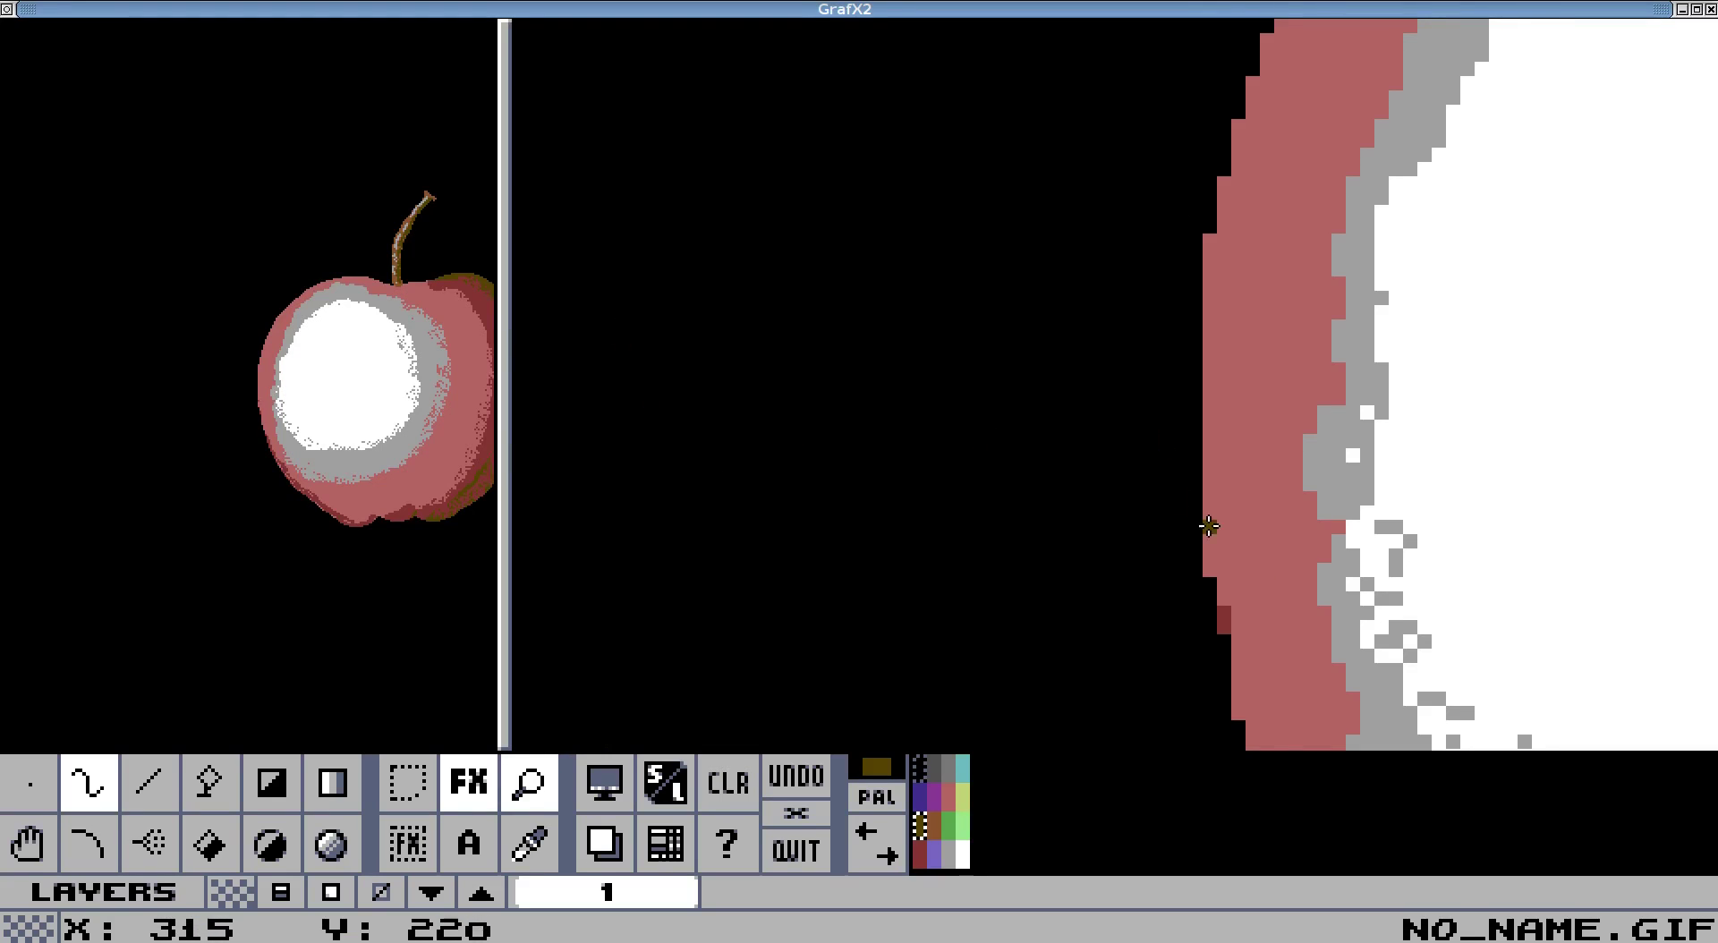
scroll(1251, 564, down, 4)
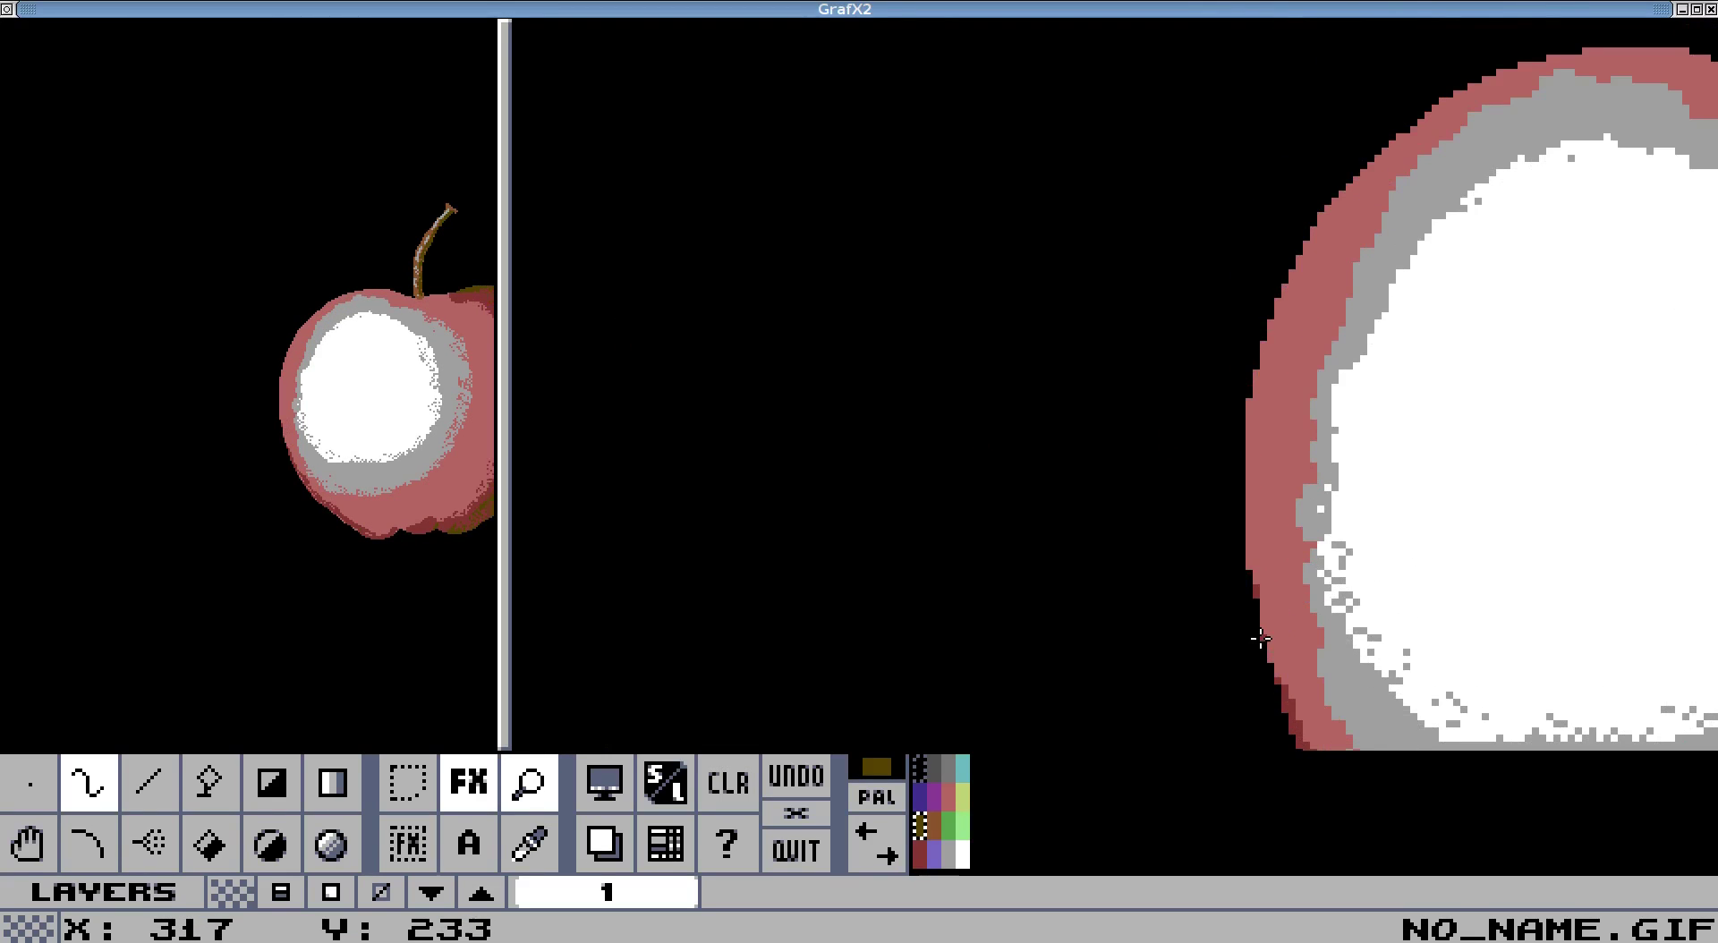
Shade the apple's left, upper-left and upper rim dark red, then select dark grey.
mouse_move(1261, 632)
mouse_down()
mouse_move(1283, 658)
mouse_move(1276, 623)
mouse_move(1294, 680)
mouse_move(1254, 521)
mouse_move(1248, 619)
mouse_move(1259, 588)
mouse_move(1268, 641)
mouse_move(1270, 450)
mouse_move(1253, 453)
mouse_move(1238, 520)
mouse_move(1258, 458)
mouse_move(1254, 539)
mouse_move(1258, 406)
mouse_move(1282, 324)
mouse_move(1243, 420)
mouse_move(1262, 326)
mouse_up()
mouse_move(1380, 152)
mouse_down()
mouse_move(1331, 213)
mouse_move(1393, 141)
mouse_move(1293, 306)
mouse_move(1308, 242)
mouse_move(1322, 250)
mouse_up()
mouse_move(1403, 140)
mouse_down()
mouse_move(1511, 68)
mouse_move(1585, 51)
mouse_move(1513, 66)
mouse_move(1391, 136)
mouse_move(1285, 302)
mouse_up()
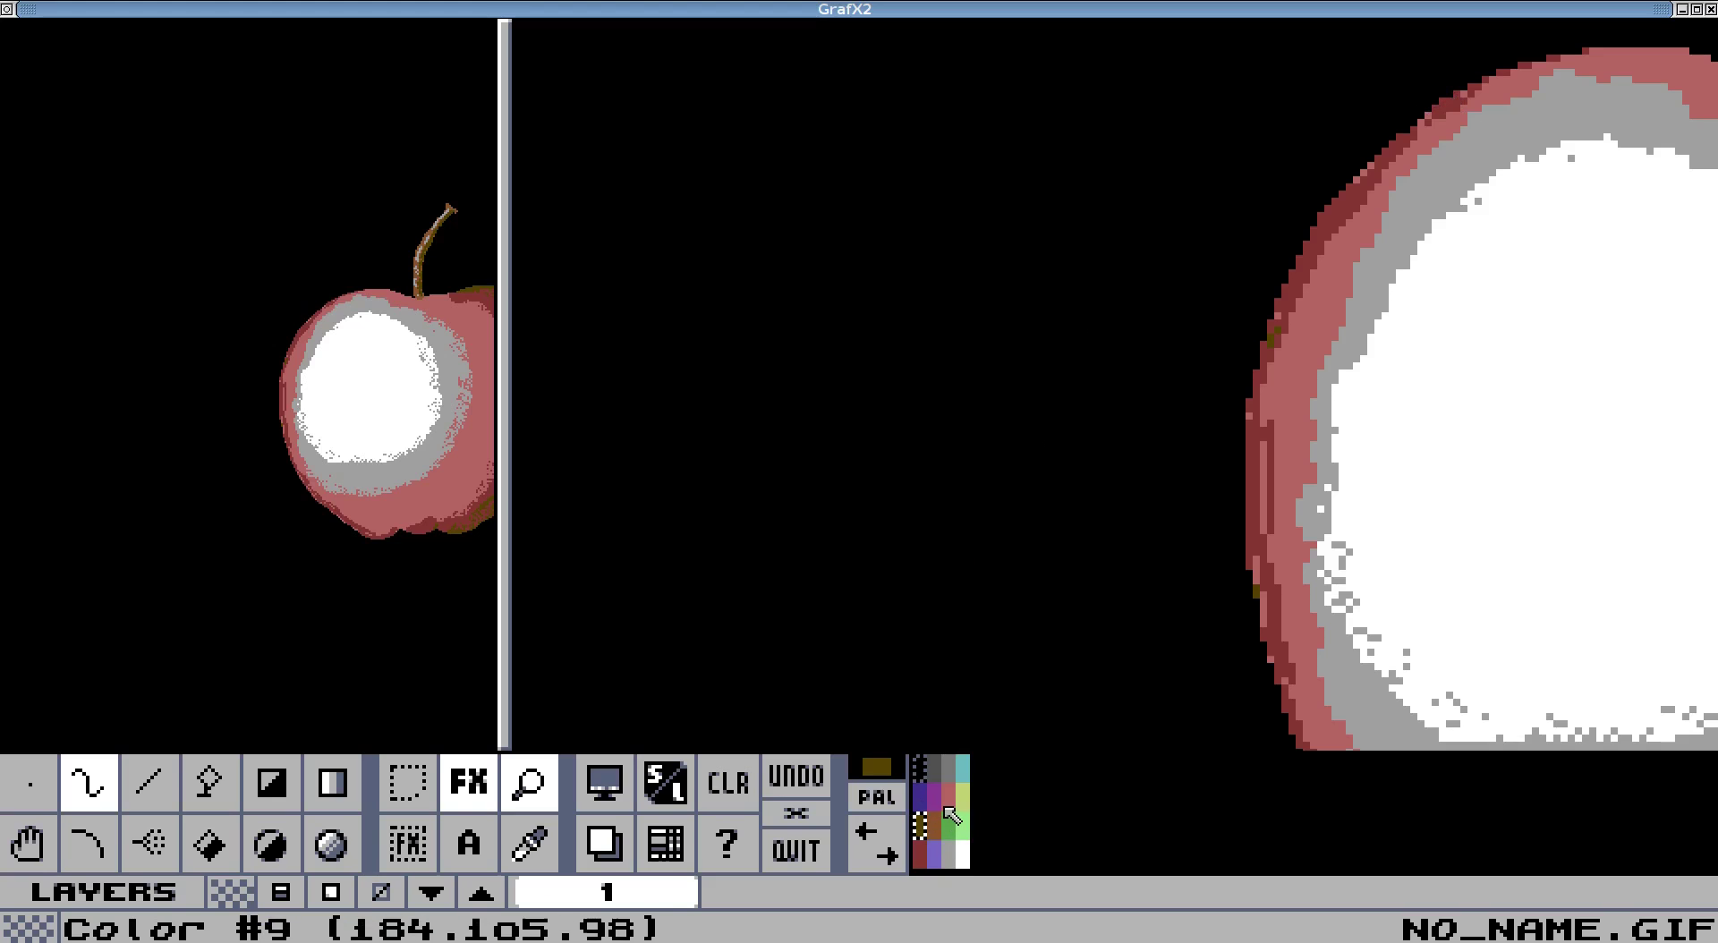
click(934, 767)
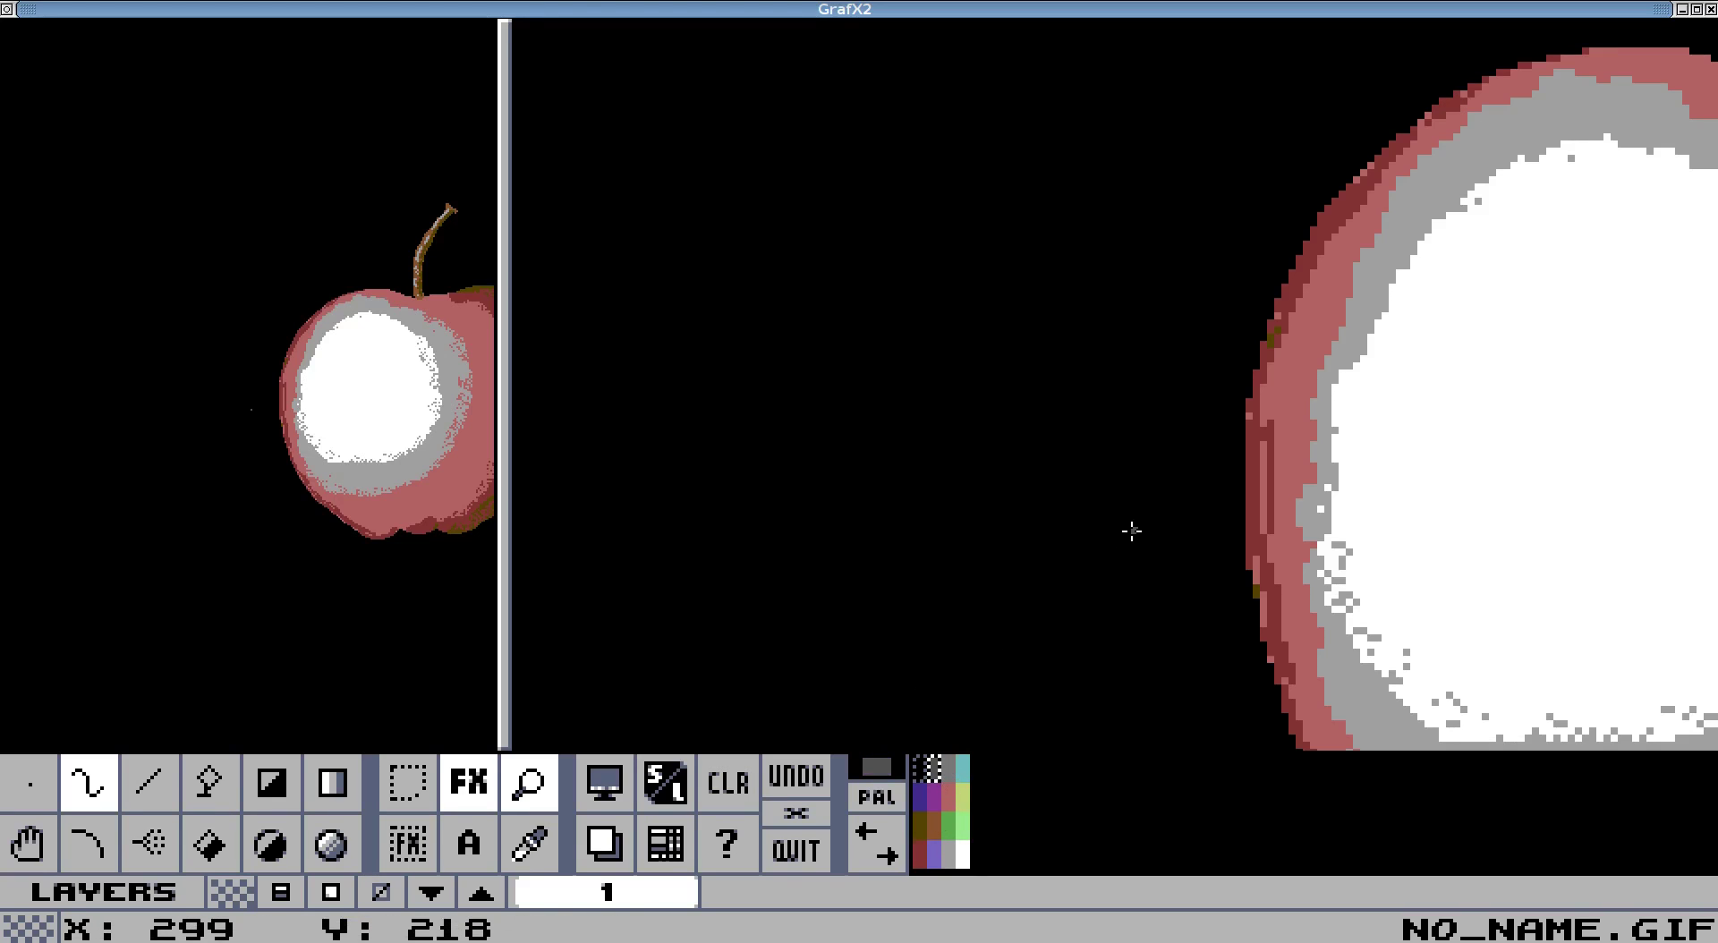
scroll(1132, 532, down, 3)
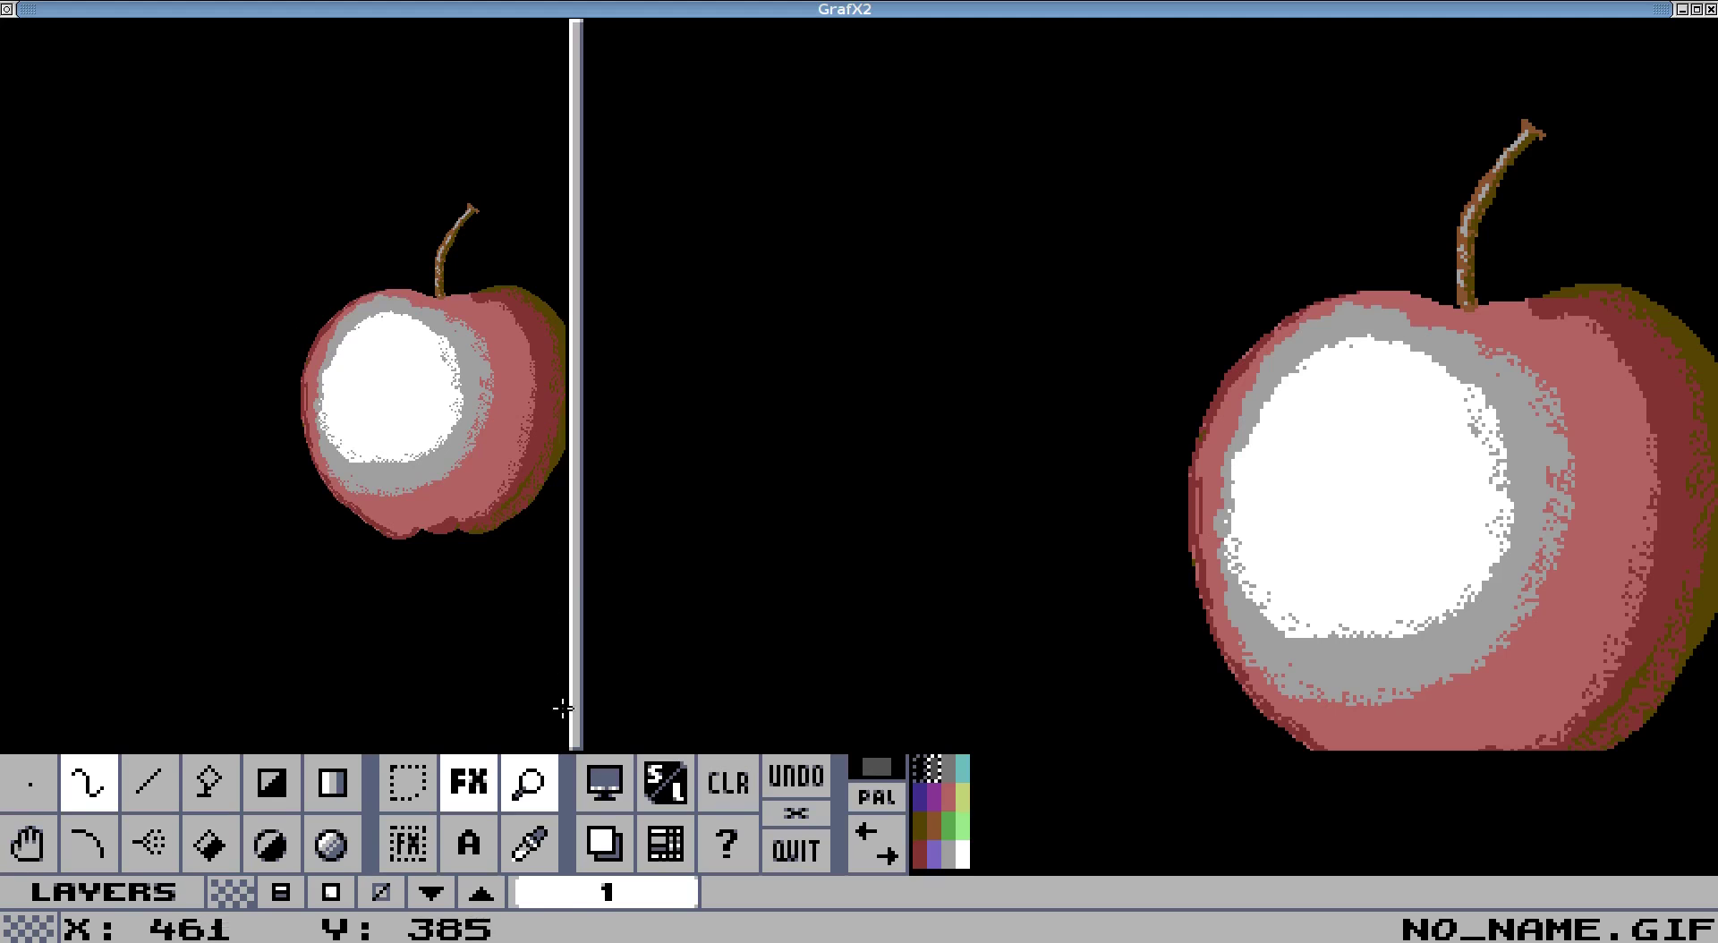
Exit the Magnifier to show the whole apple with its dark red rim.
click(528, 783)
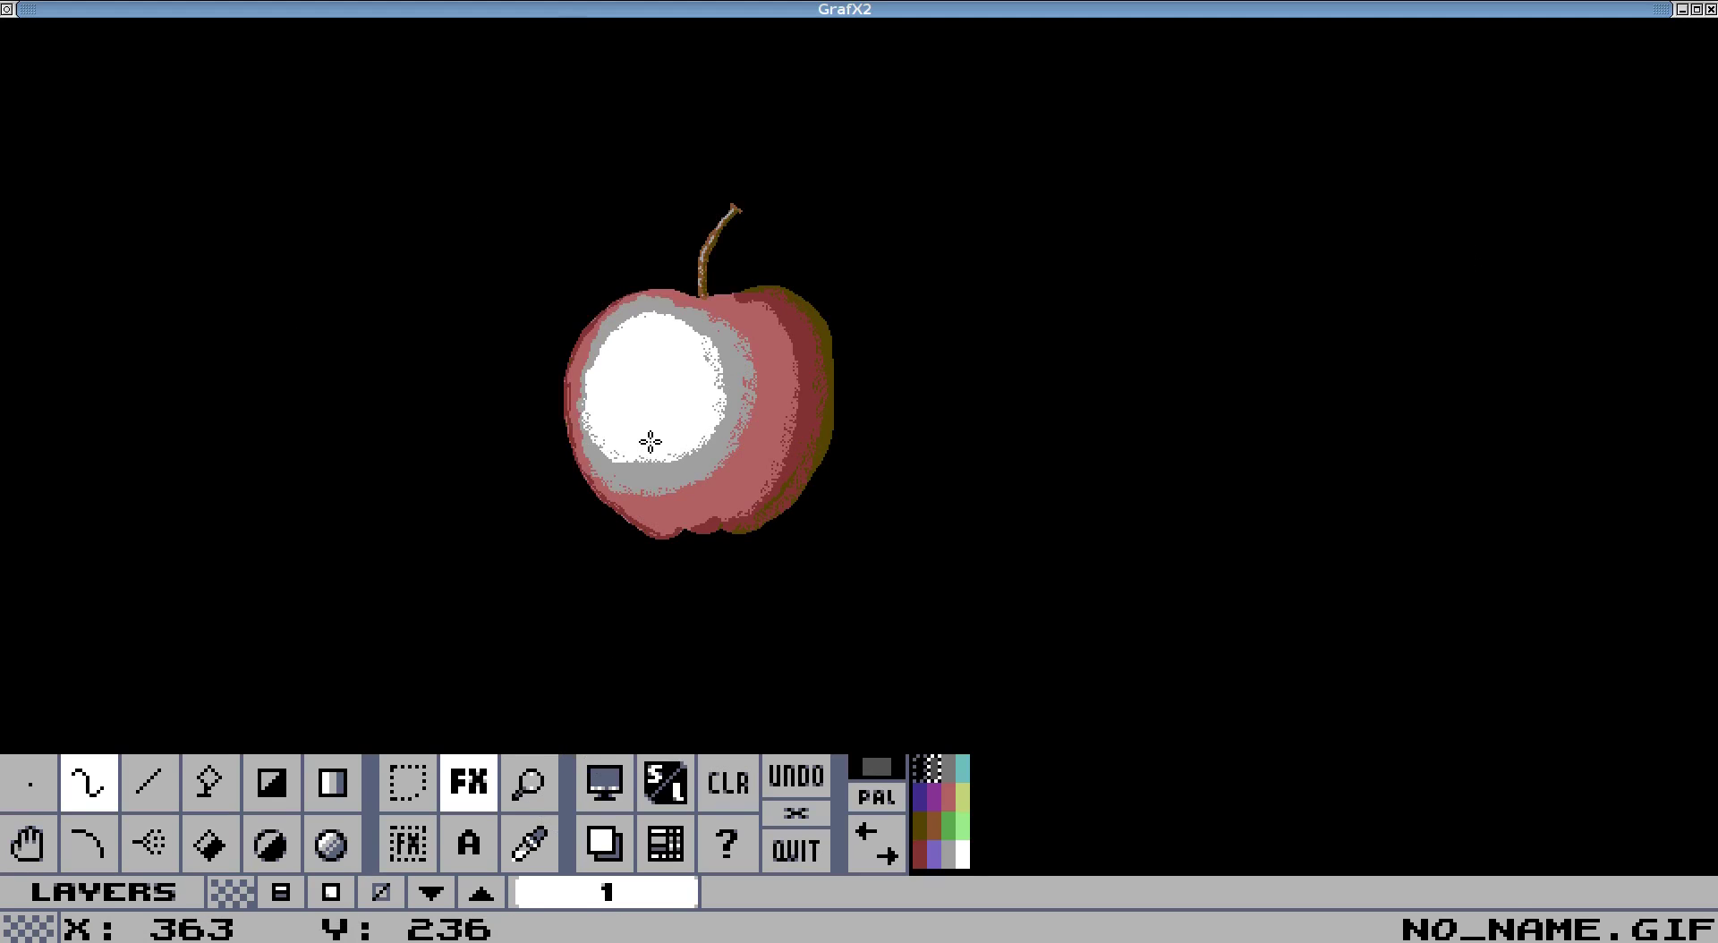